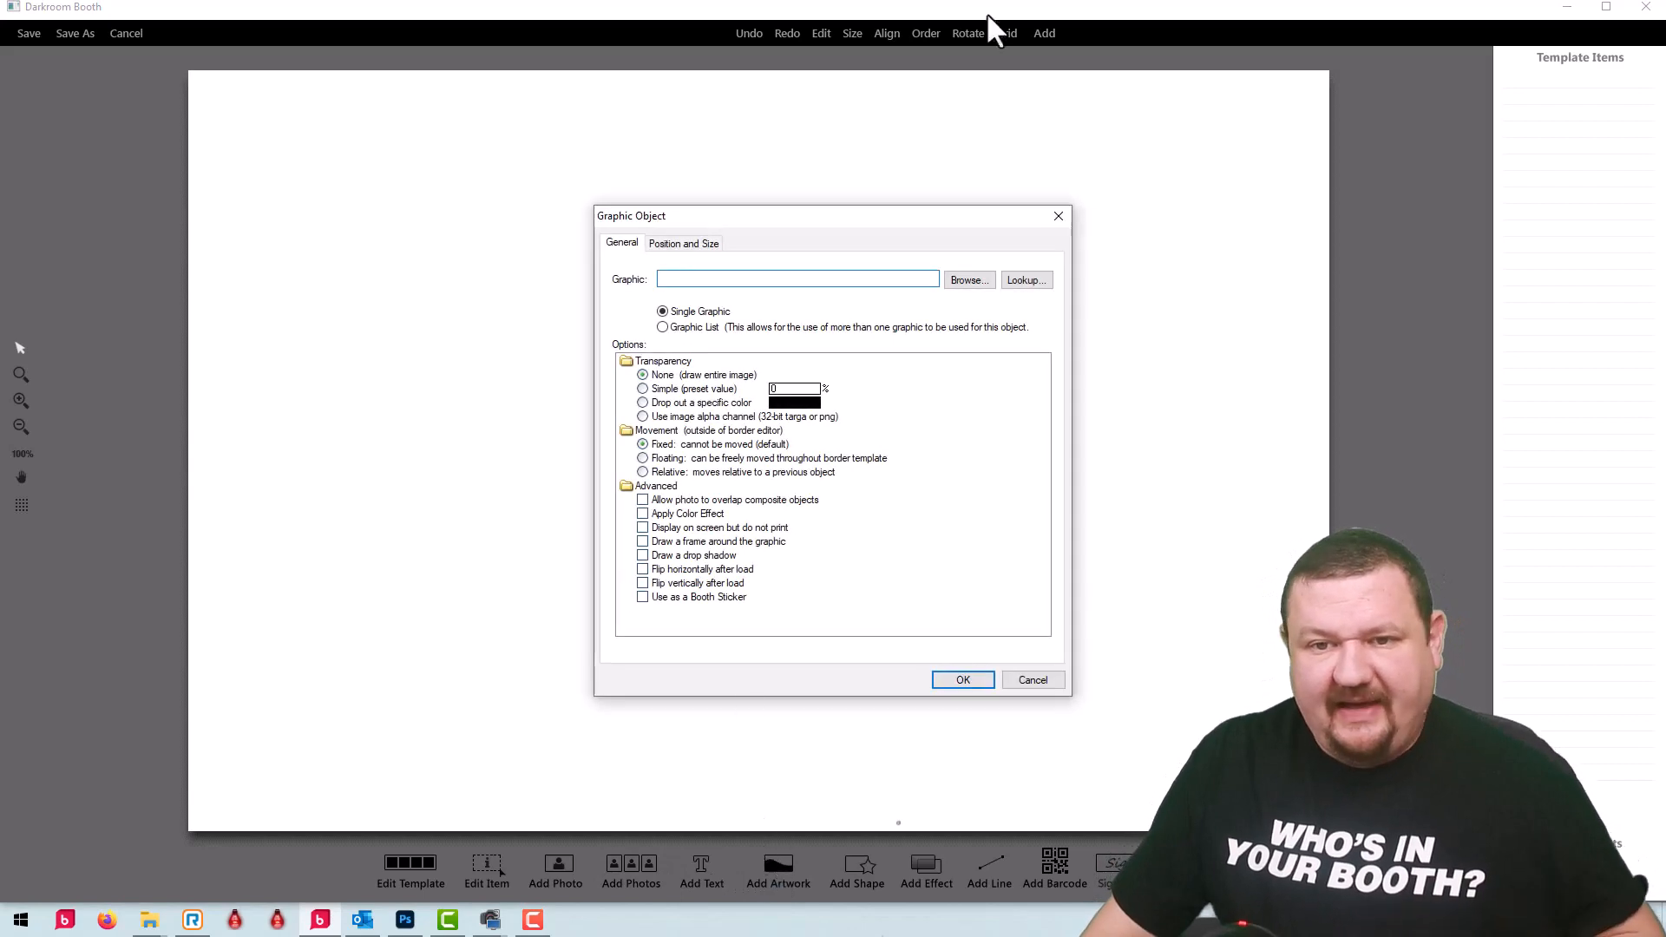
# Step: Browse the Media Library's Backgrounds and bkgd folders for a background graphic
pyautogui.click(951, 280)
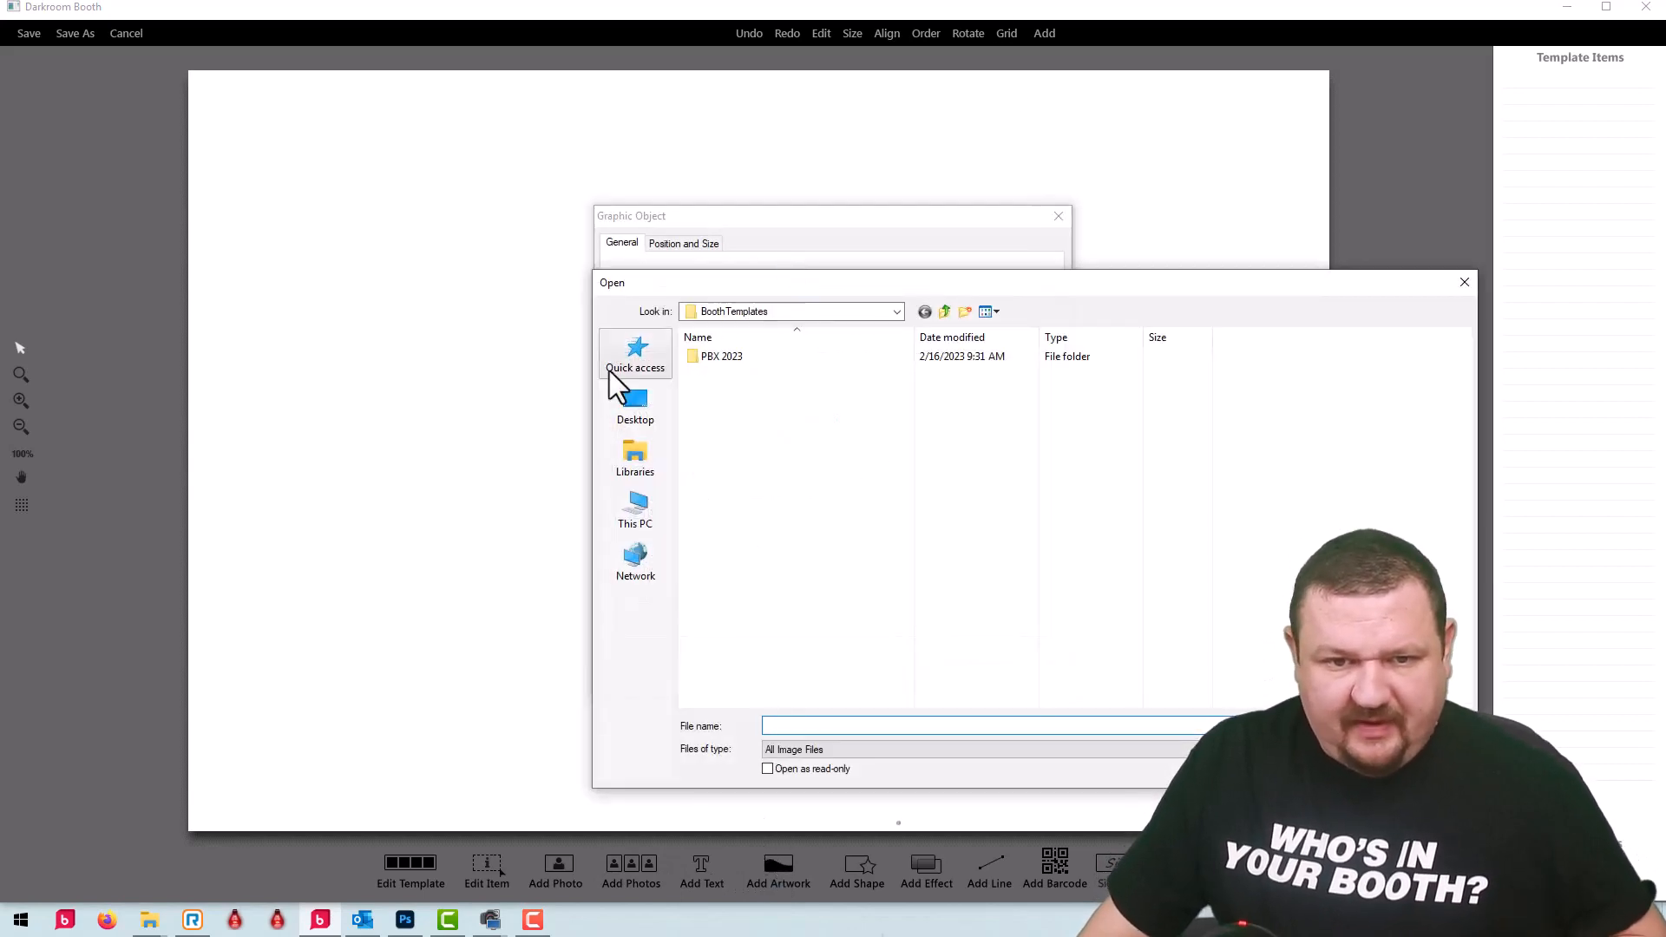
pyautogui.click(637, 472)
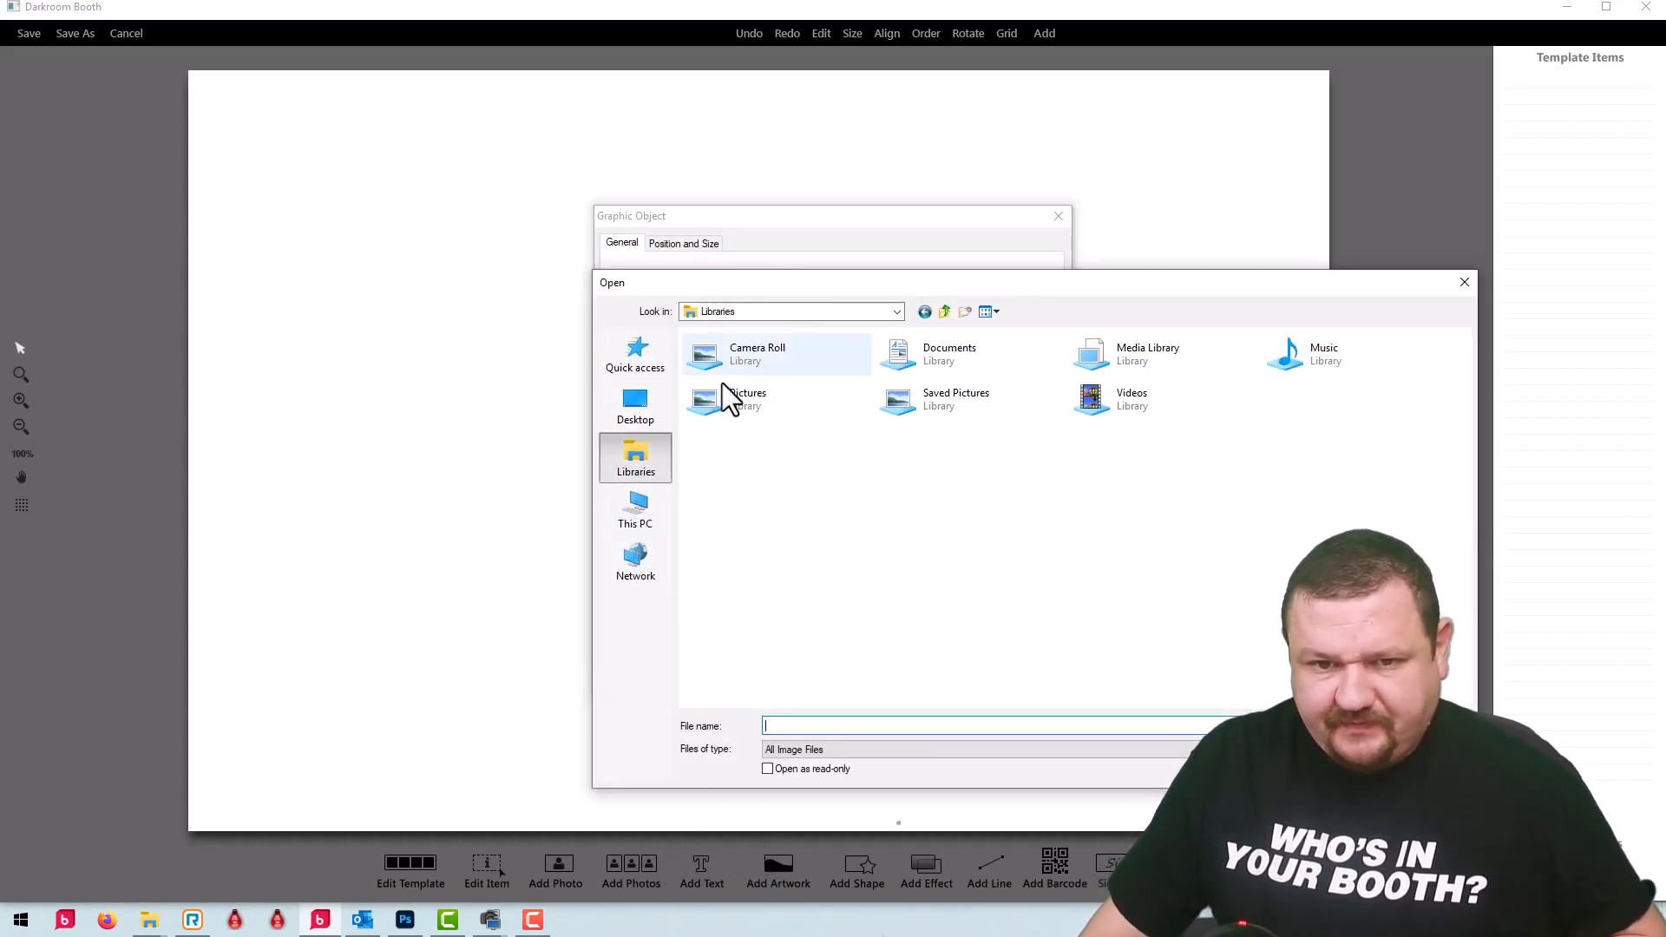
pyautogui.doubleClick(1154, 351)
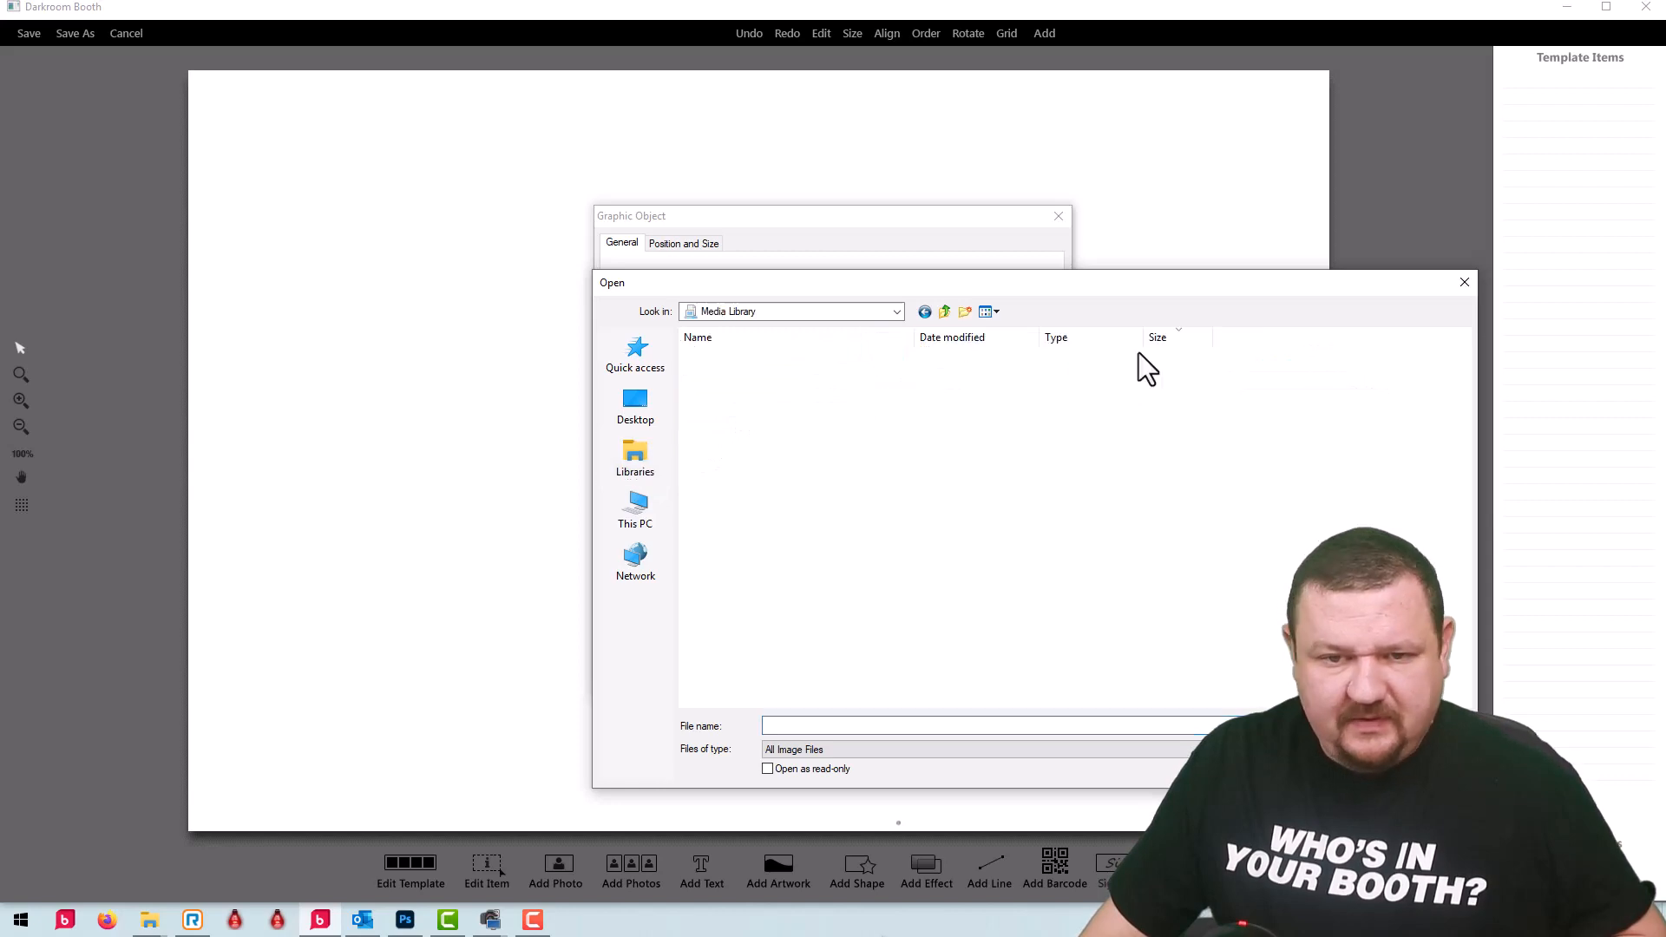
pyautogui.doubleClick(732, 373)
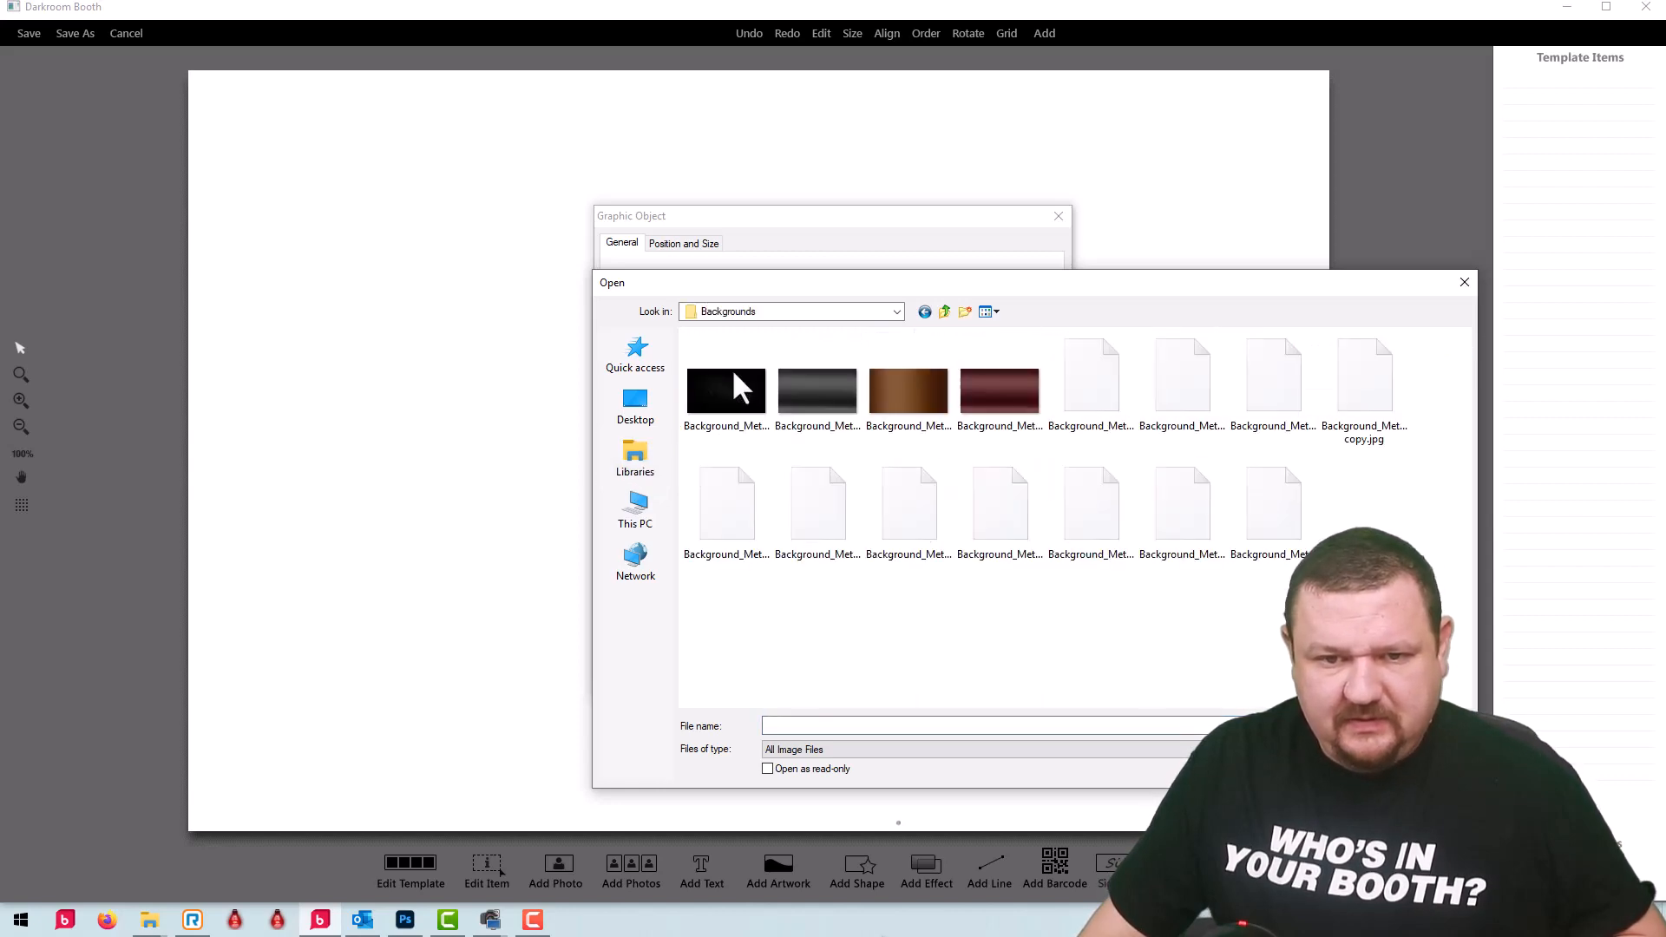
pyautogui.click(944, 312)
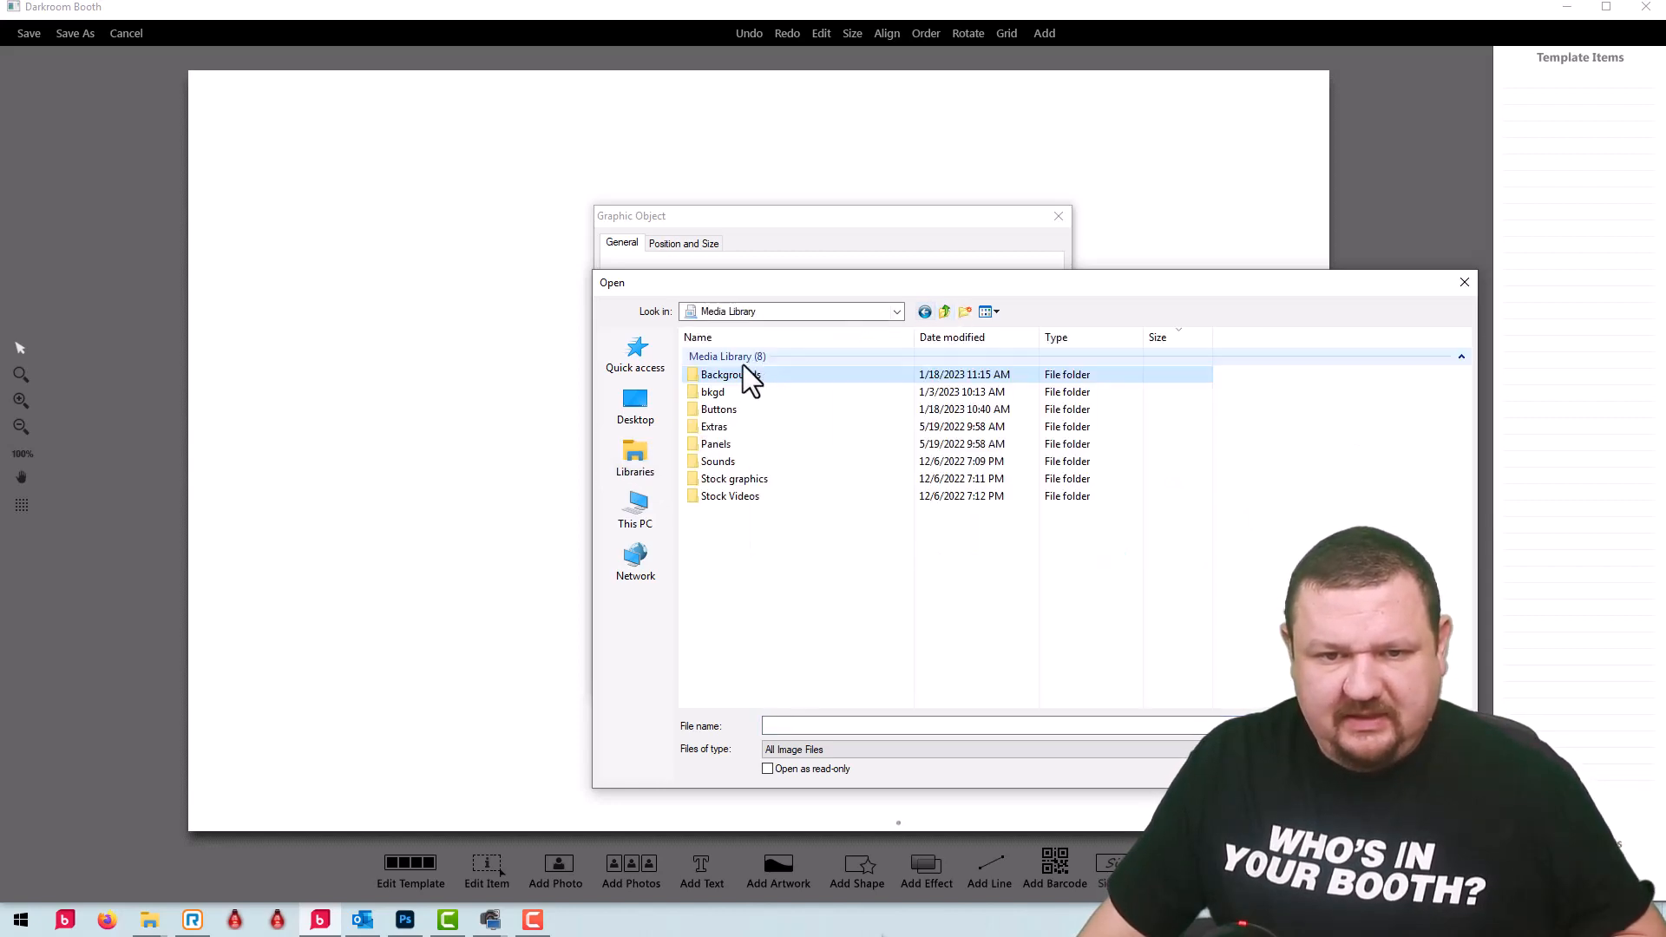
pyautogui.doubleClick(712, 392)
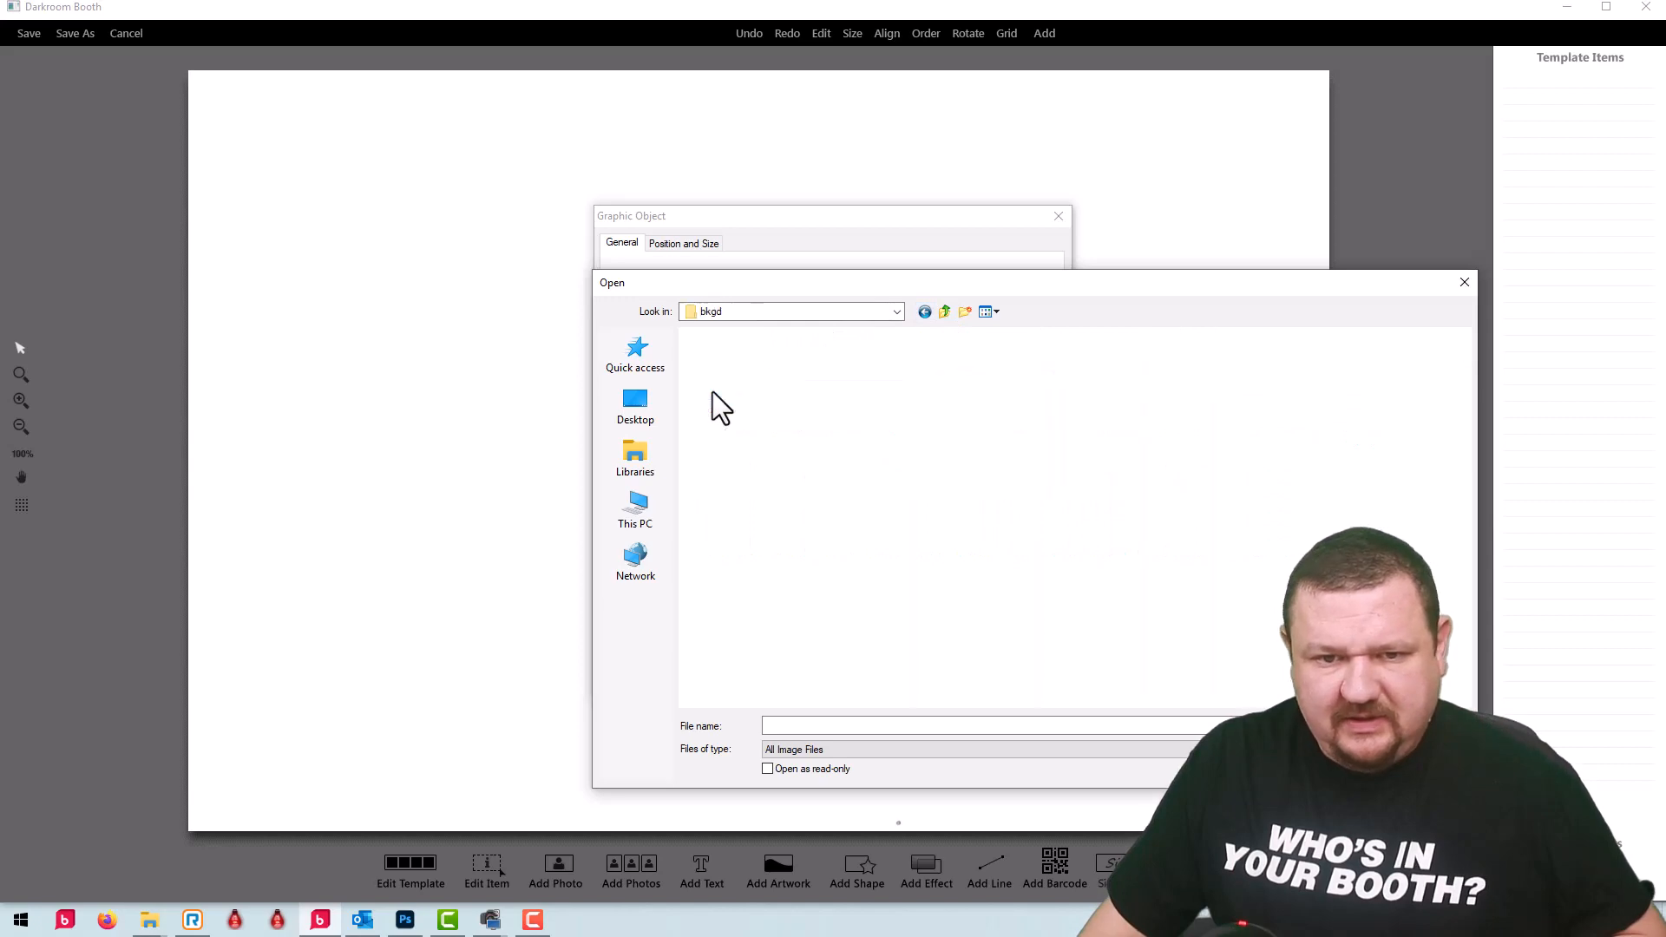
pyautogui.click(944, 312)
# Step: Add 4x6 gray.jpg from the backgrounds folder in the Pictures library as the template's background graphic
pyautogui.click(638, 455)
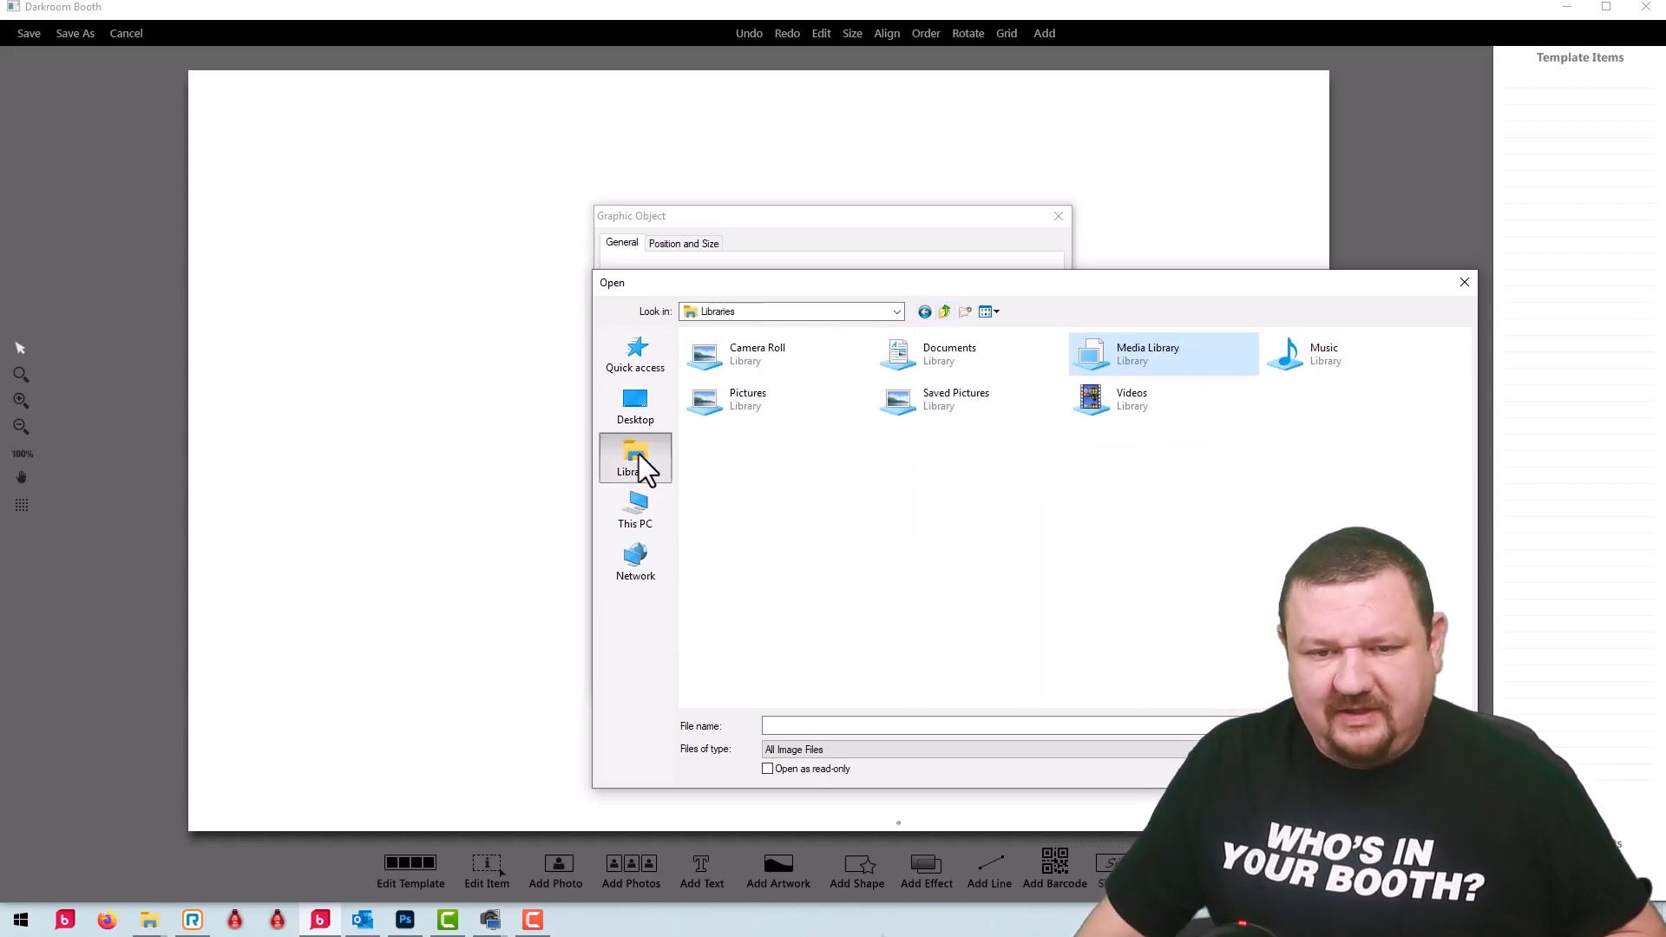
pyautogui.doubleClick(705, 415)
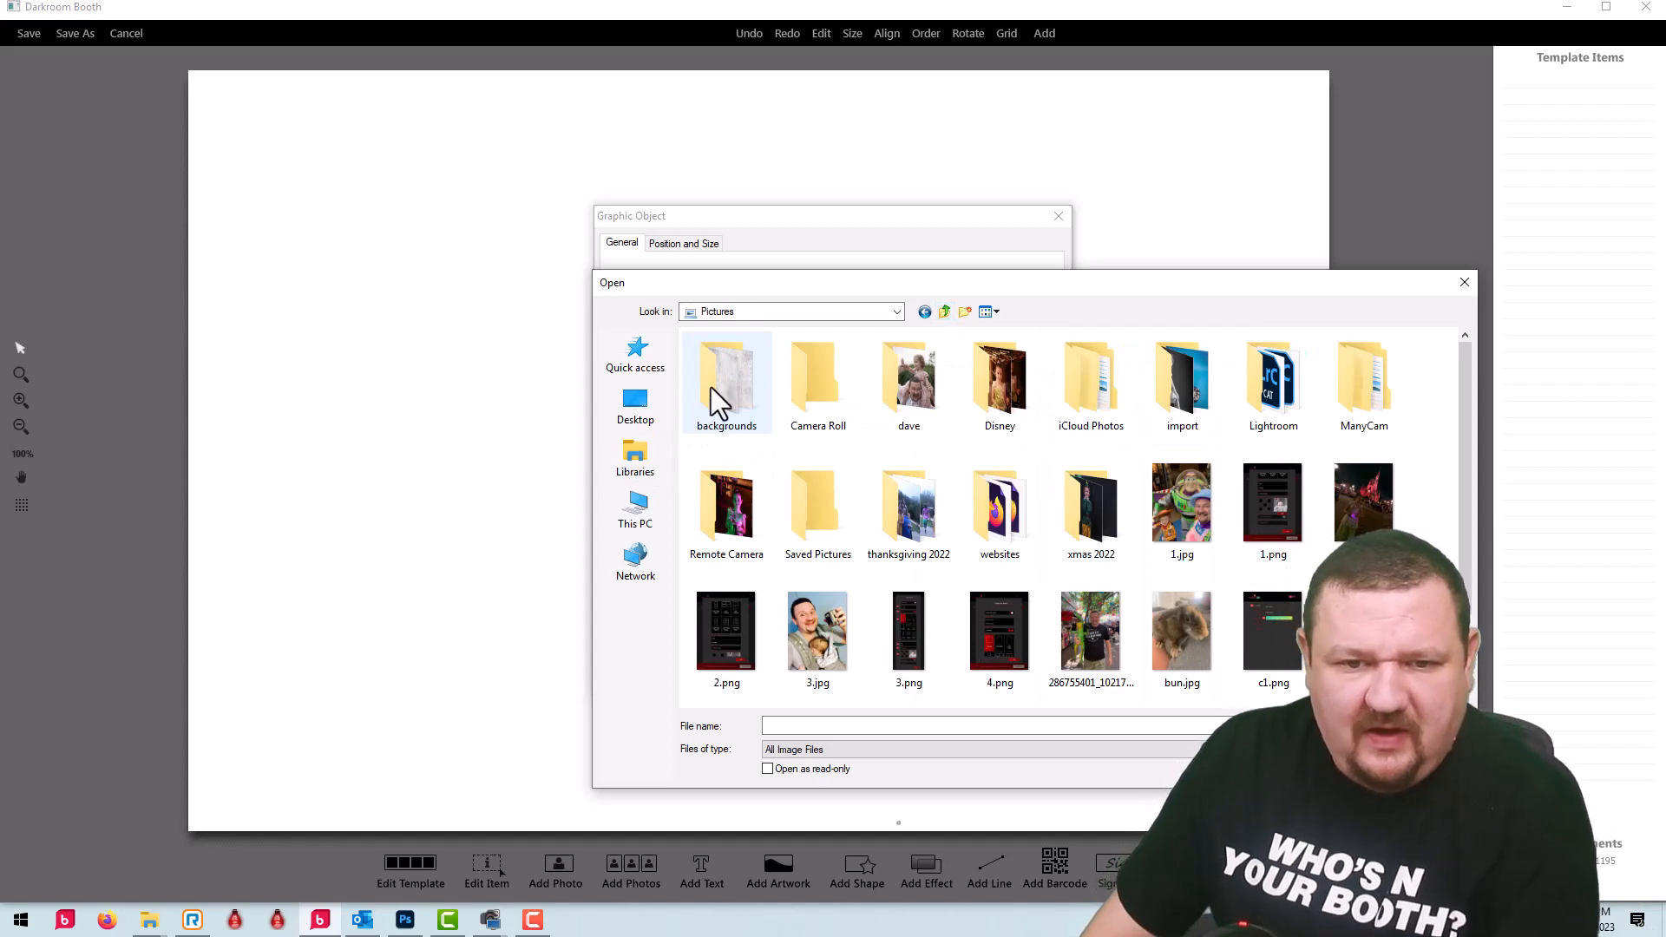
pyautogui.doubleClick(710, 387)
pyautogui.click(816, 518)
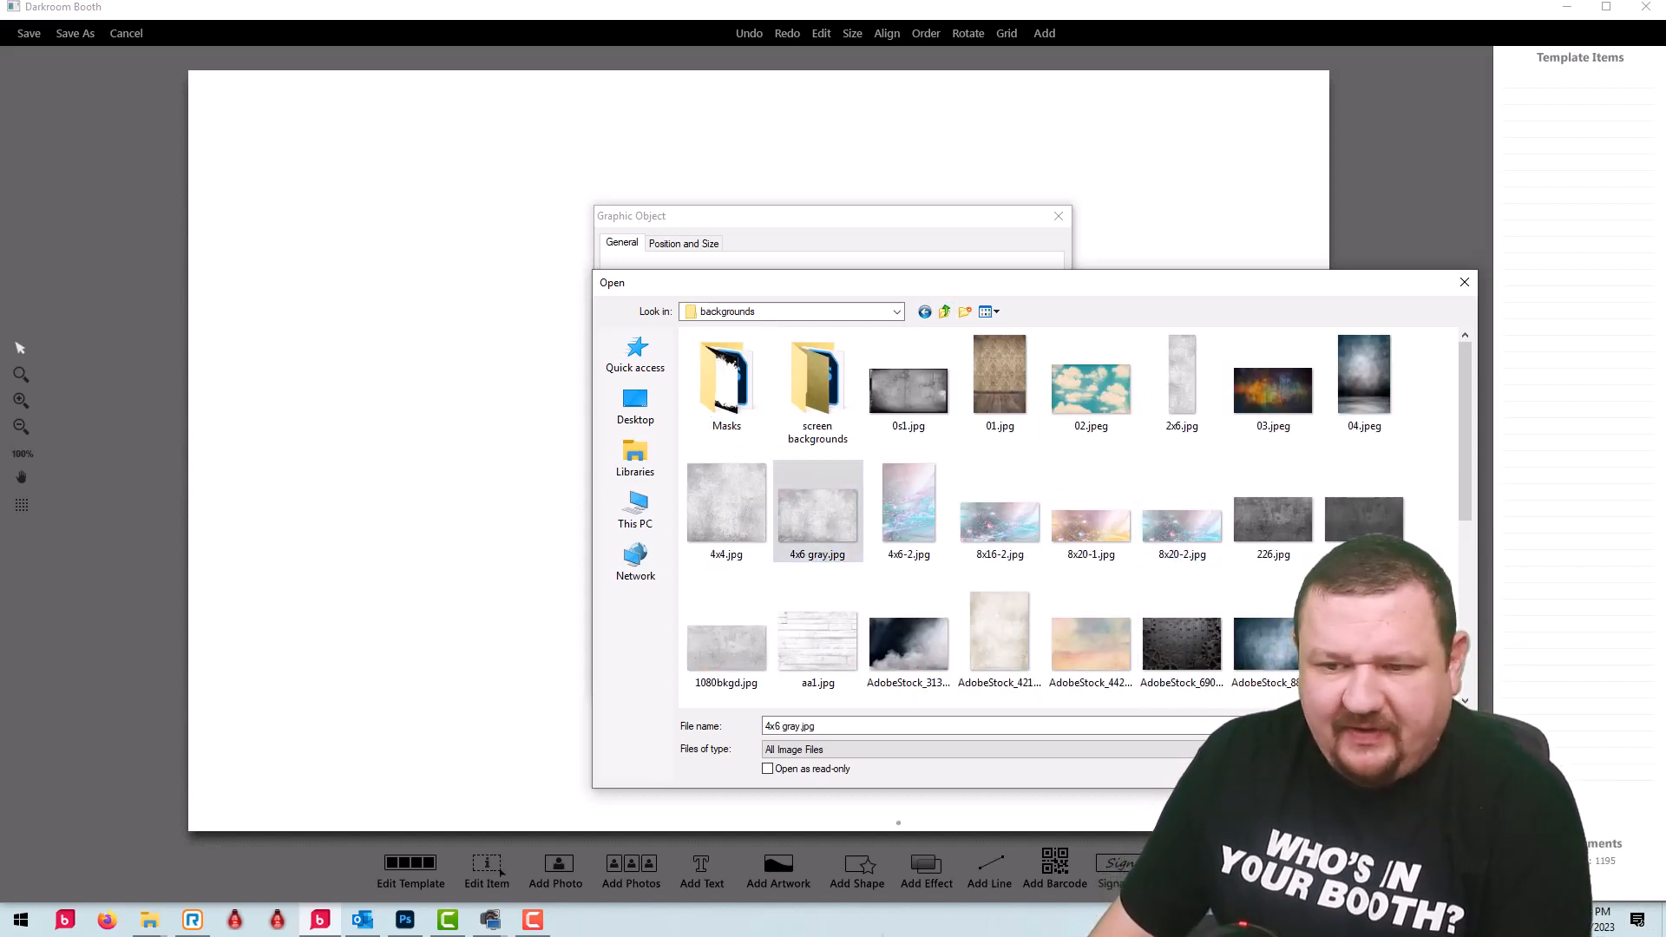
pyautogui.doubleClick(816, 518)
pyautogui.click(962, 679)
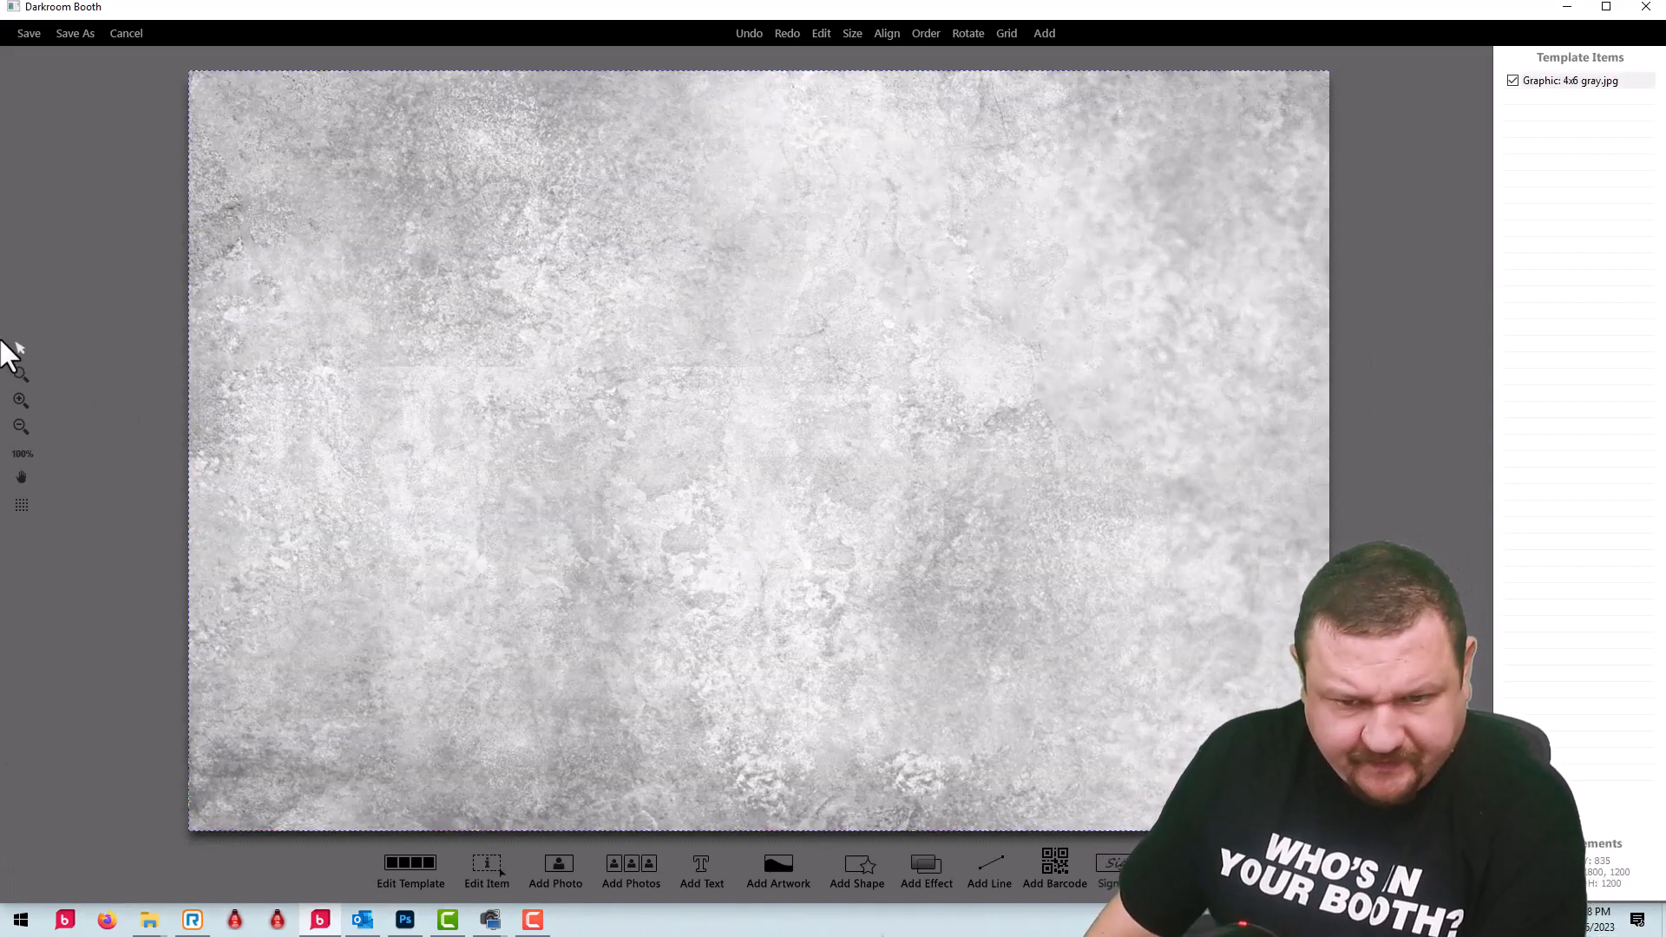
# Step: Start a new Color effect in teal (red 43, green 162, blue 135) and save that shade as a custom color
pyautogui.click(924, 866)
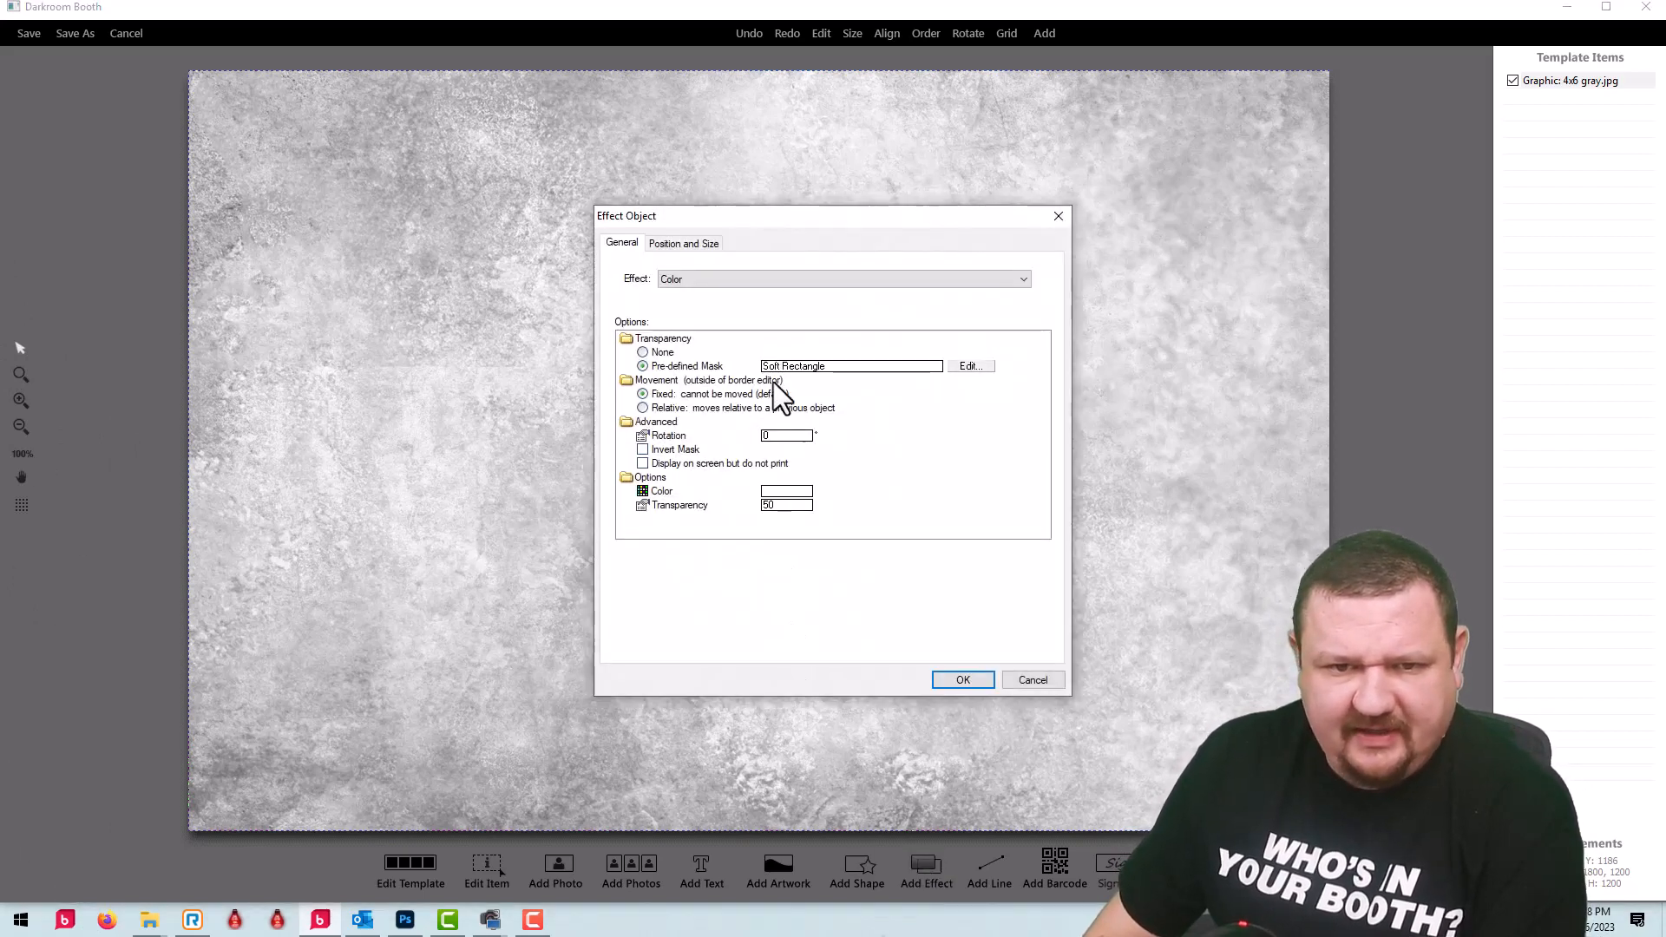
pyautogui.click(689, 280)
pyautogui.click(673, 279)
pyautogui.click(787, 491)
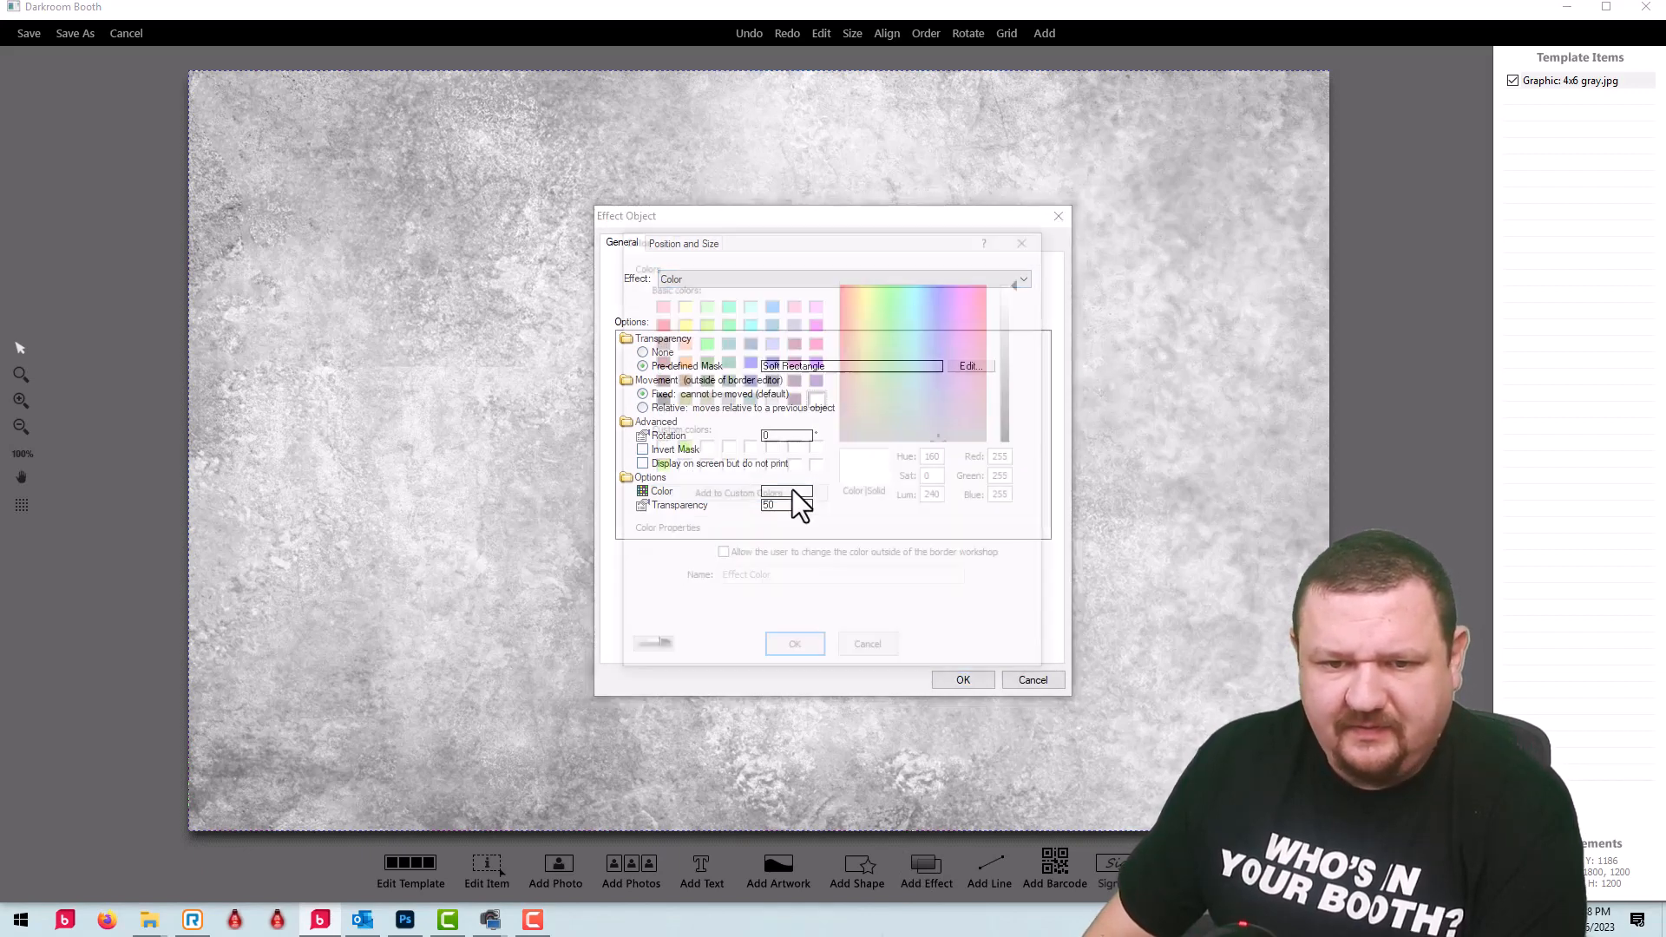
pyautogui.click(909, 347)
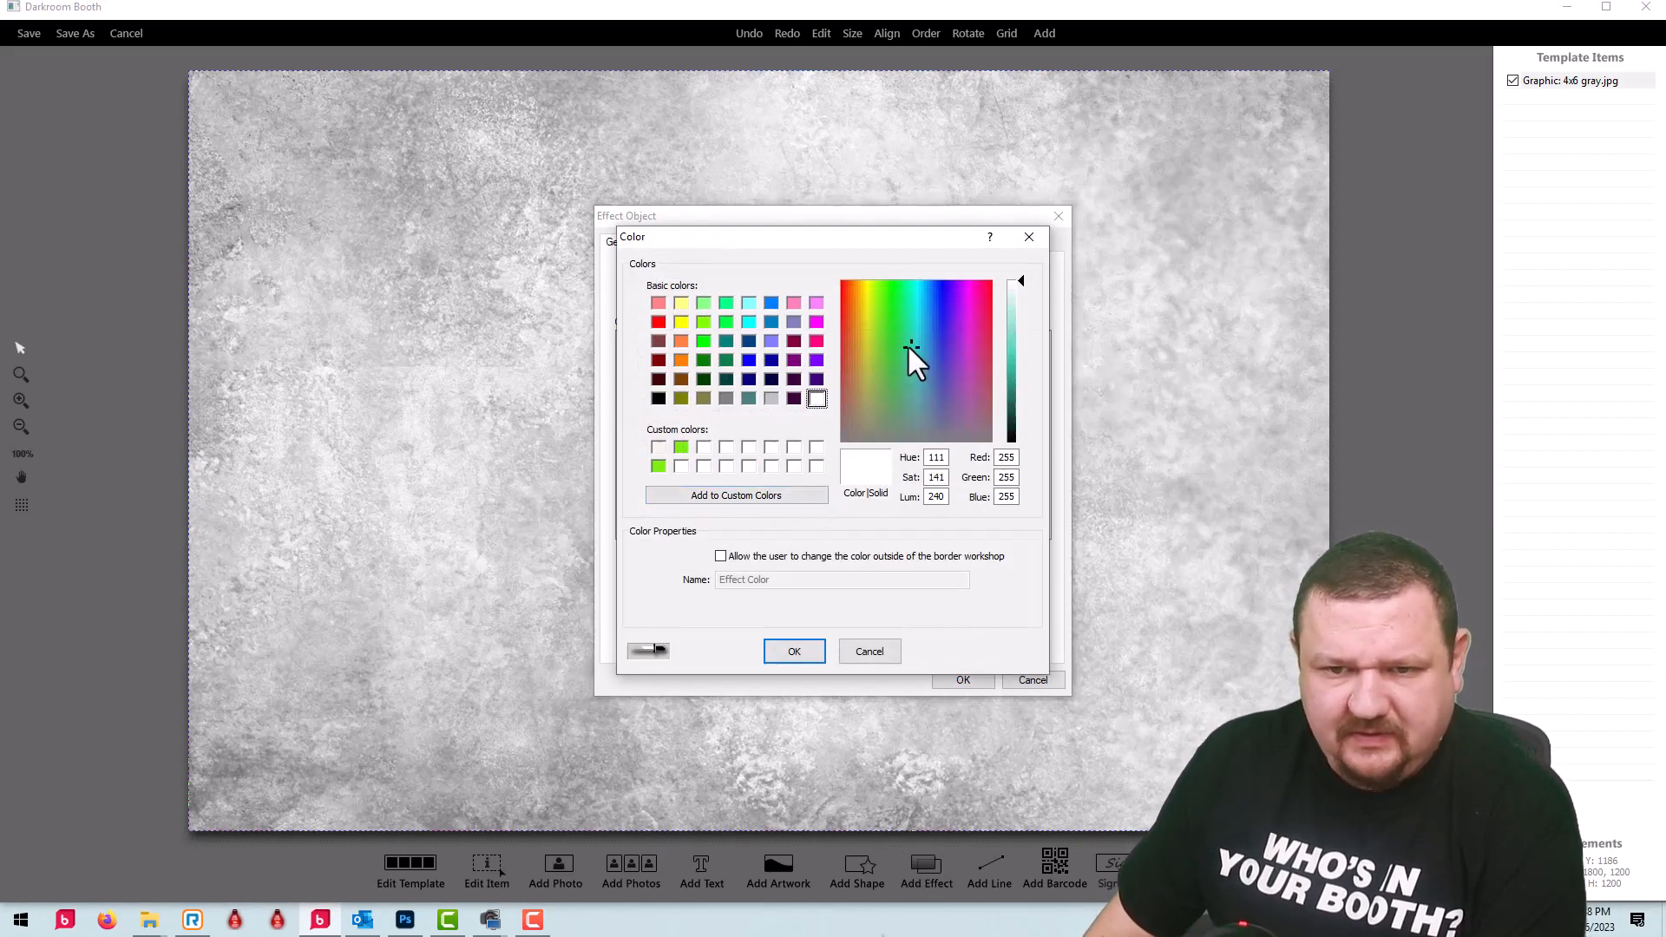
pyautogui.click(1010, 379)
pyautogui.click(682, 494)
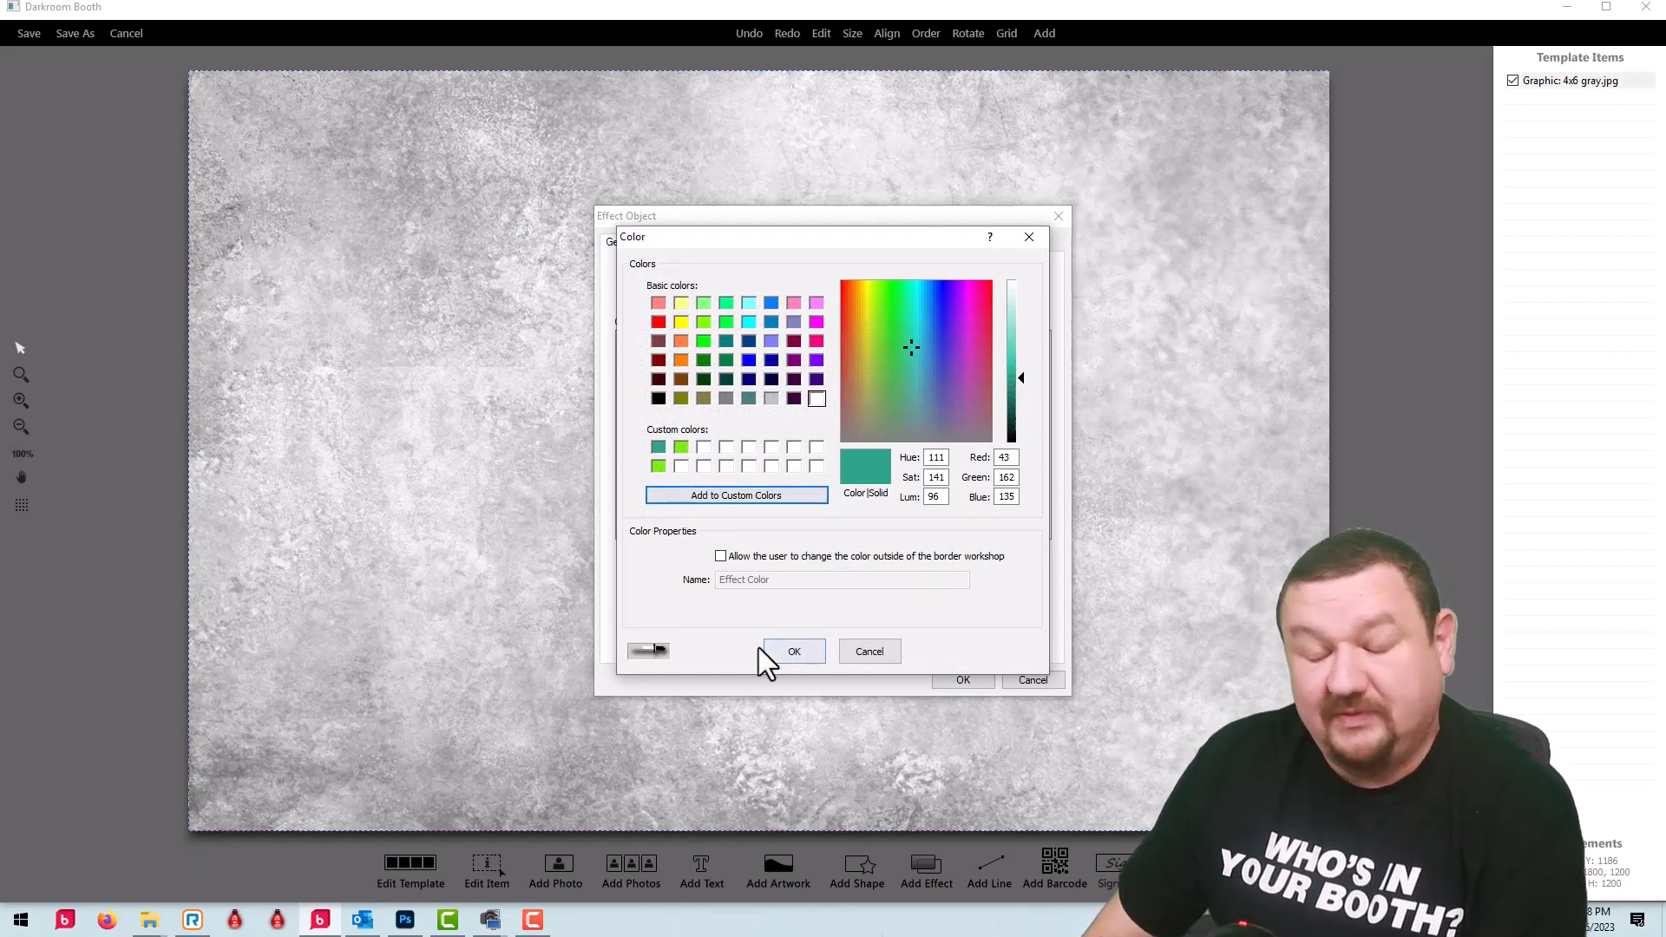
pyautogui.click(785, 649)
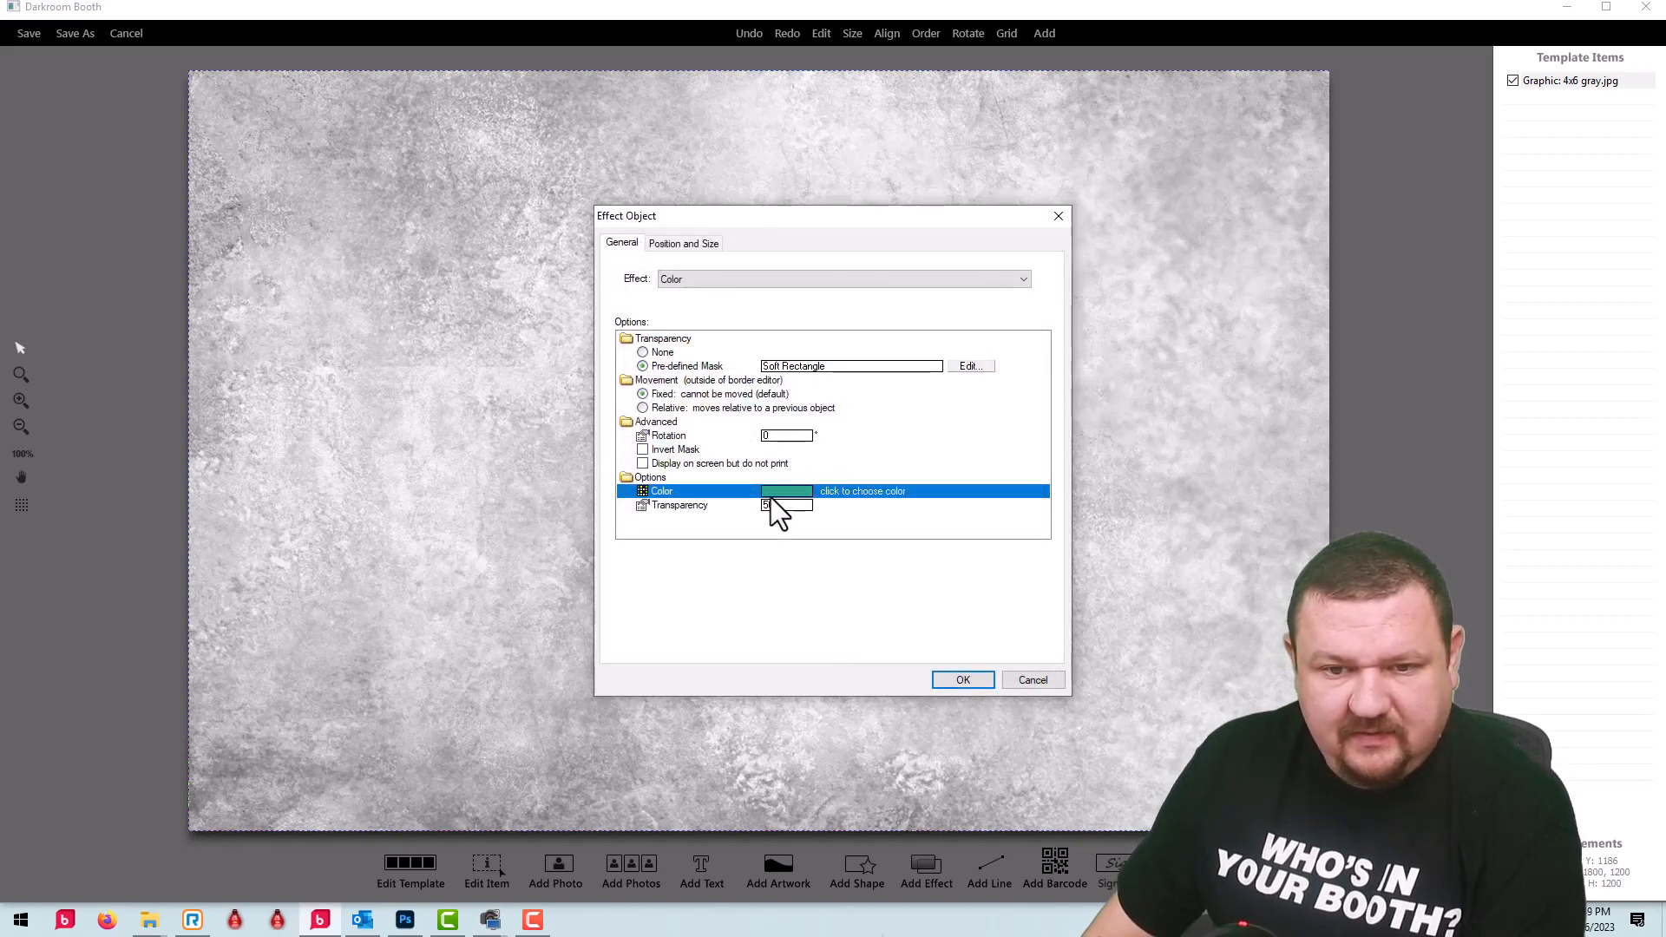
# Step: Set the teal Color effect's transparency to 70 and apply it over the gray background
pyautogui.click(778, 507)
pyautogui.write('70')
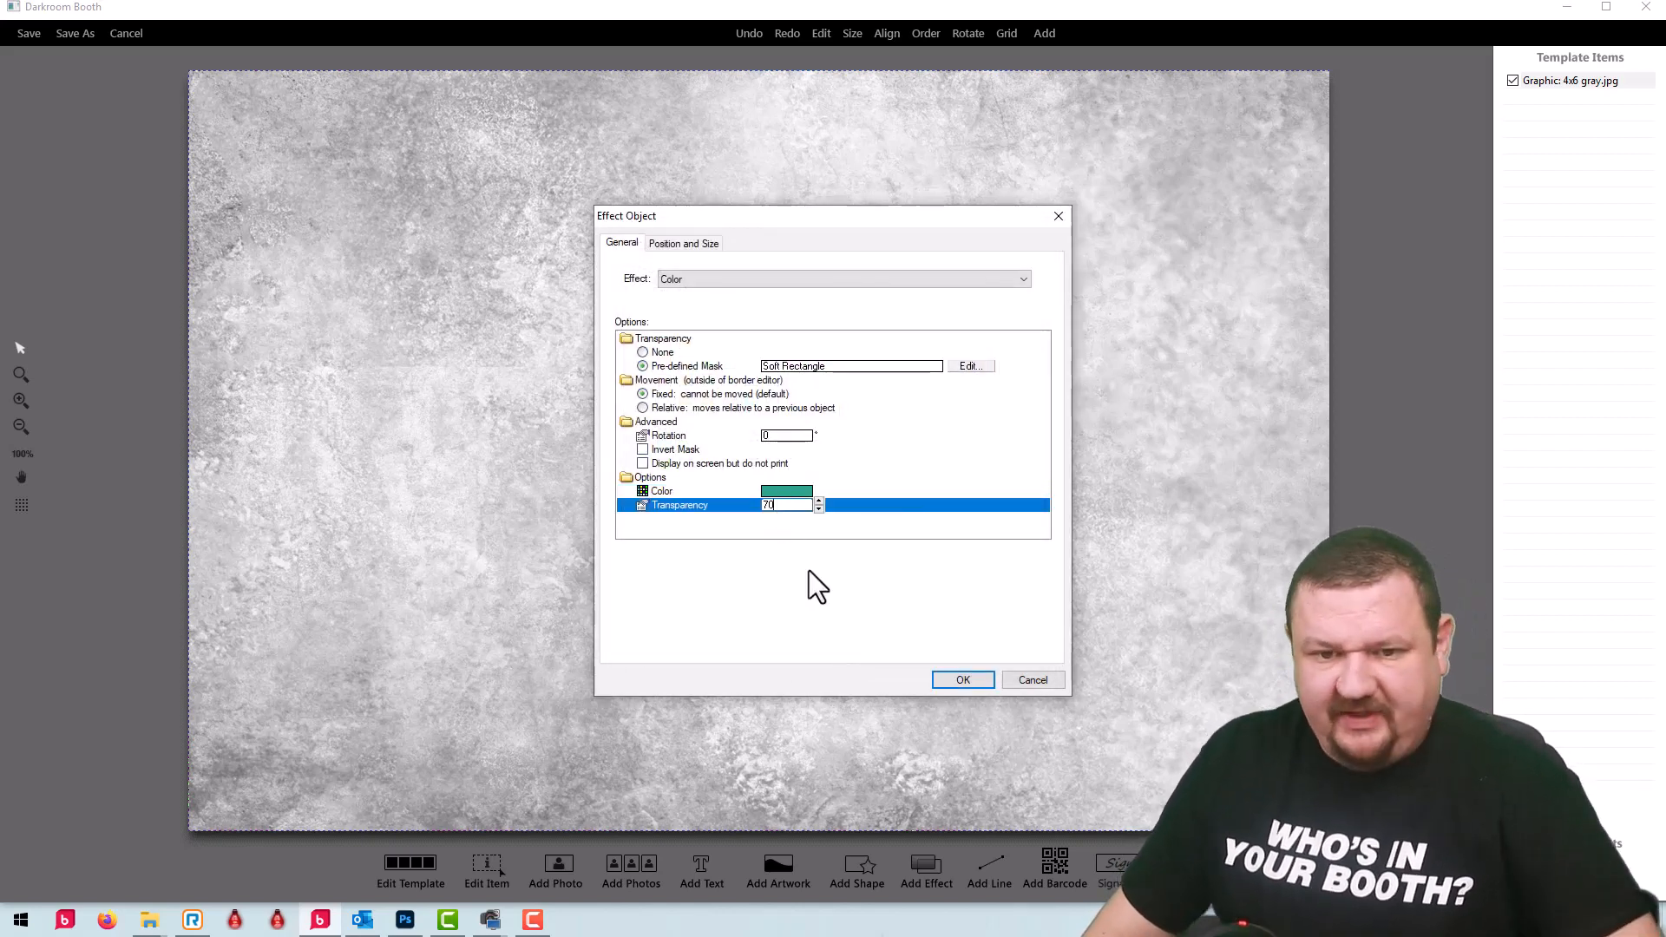
pyautogui.click(947, 679)
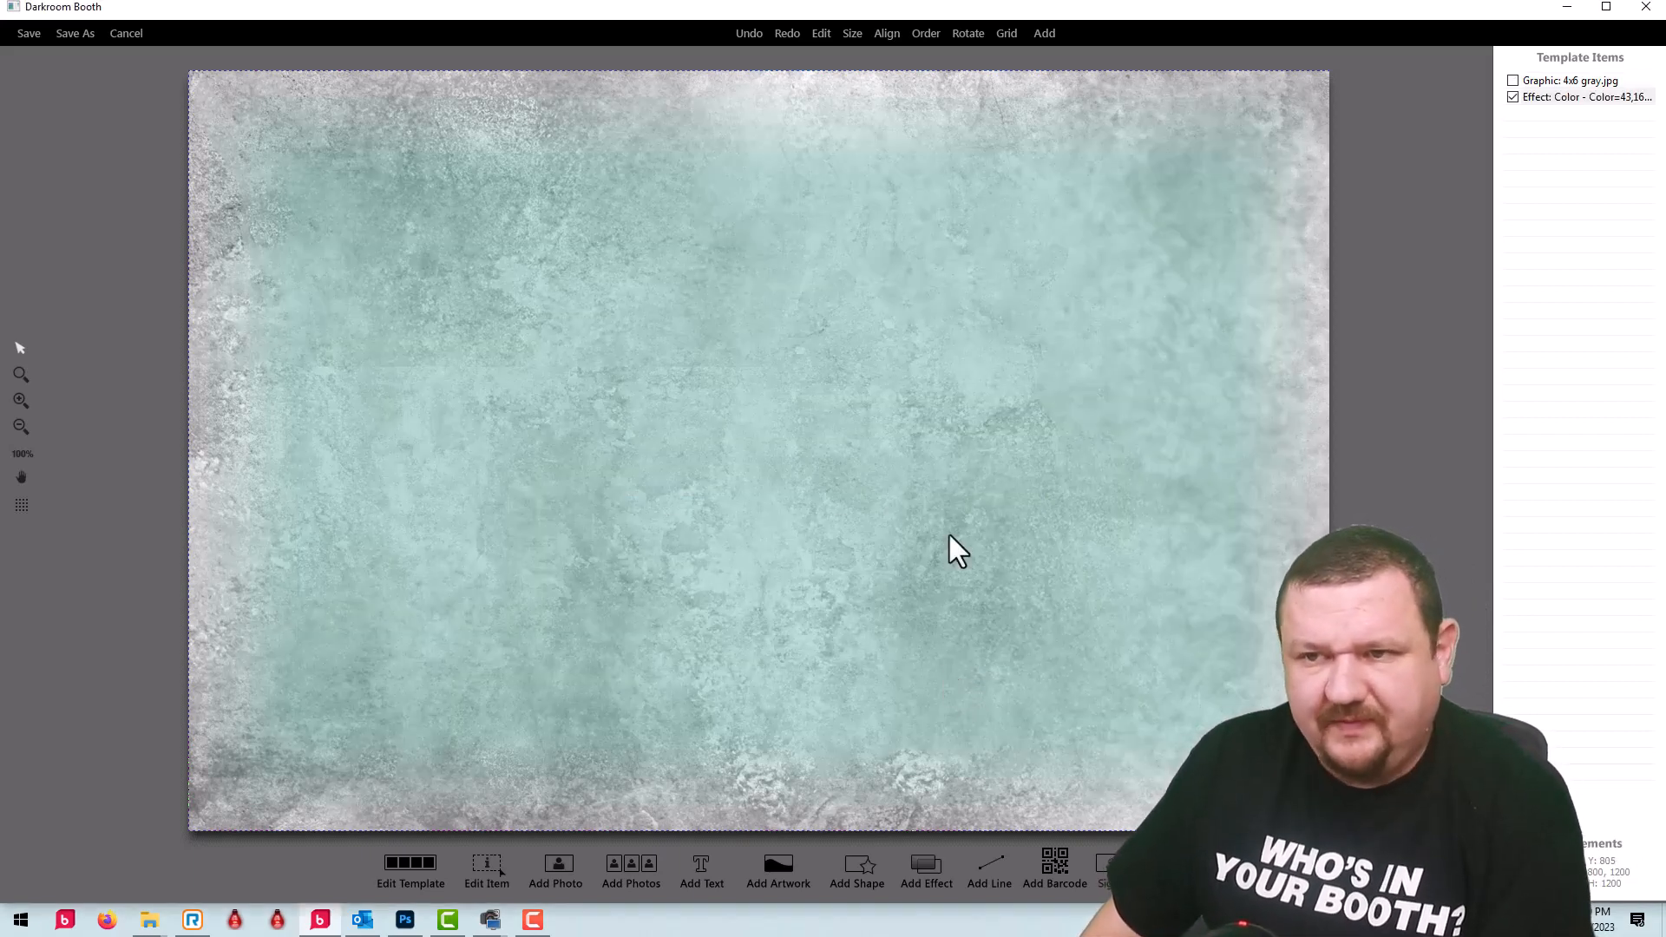
# Step: Reopen the teal Color effect and change its mask transparency option to None
pyautogui.doubleClick(1580, 97)
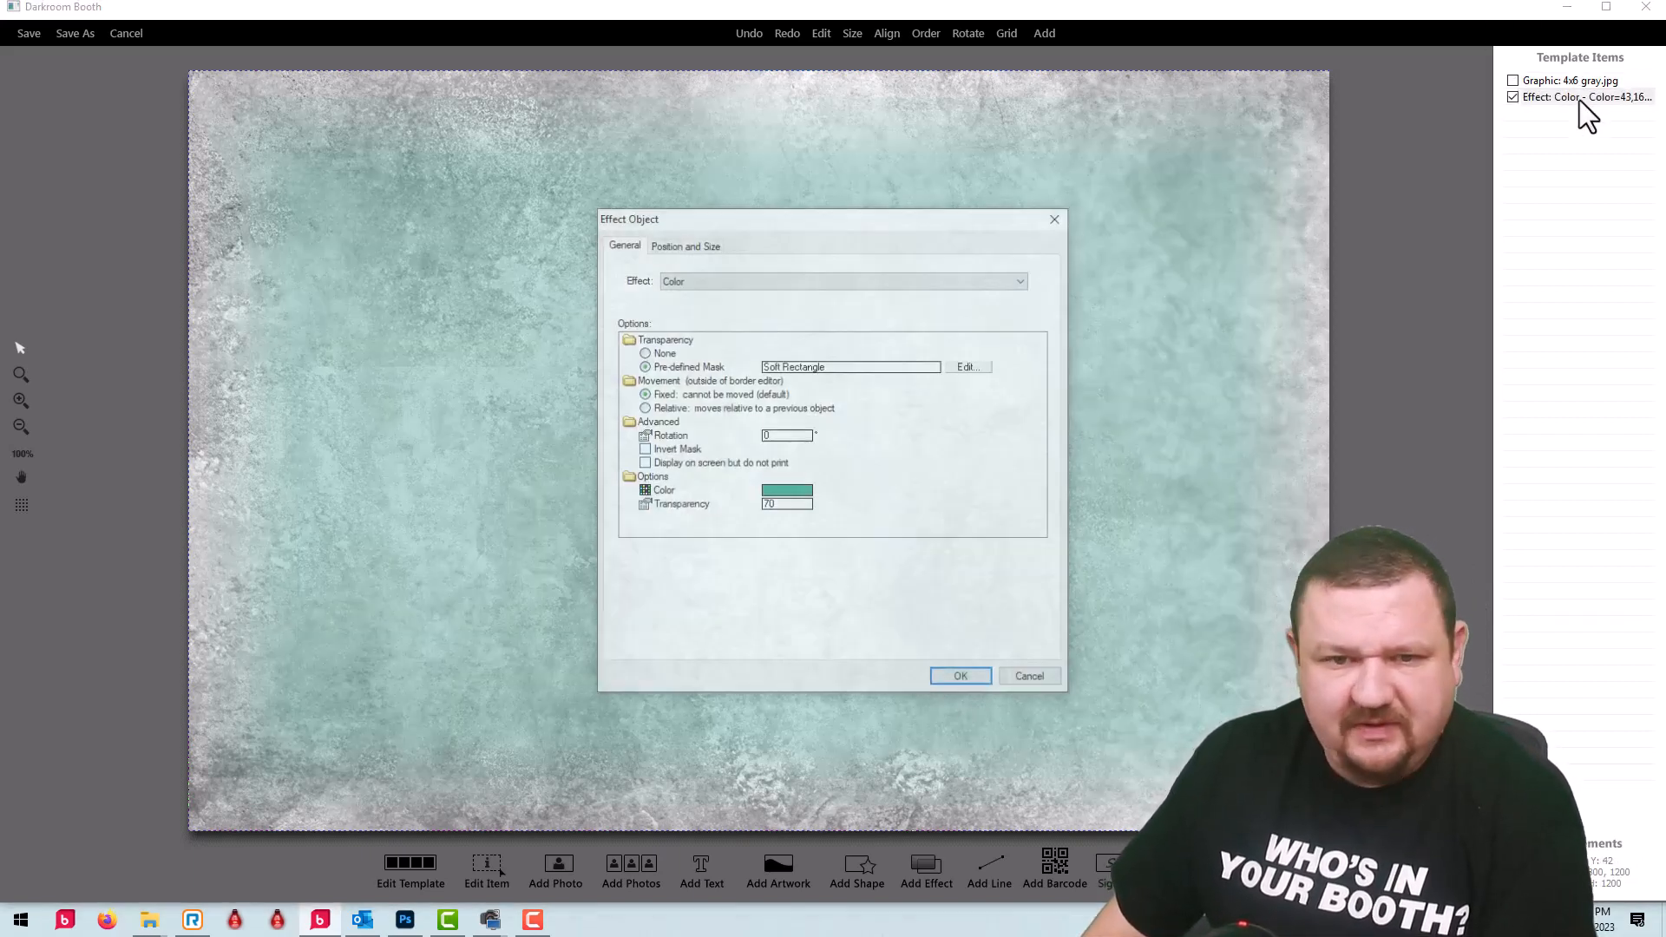
pyautogui.click(653, 352)
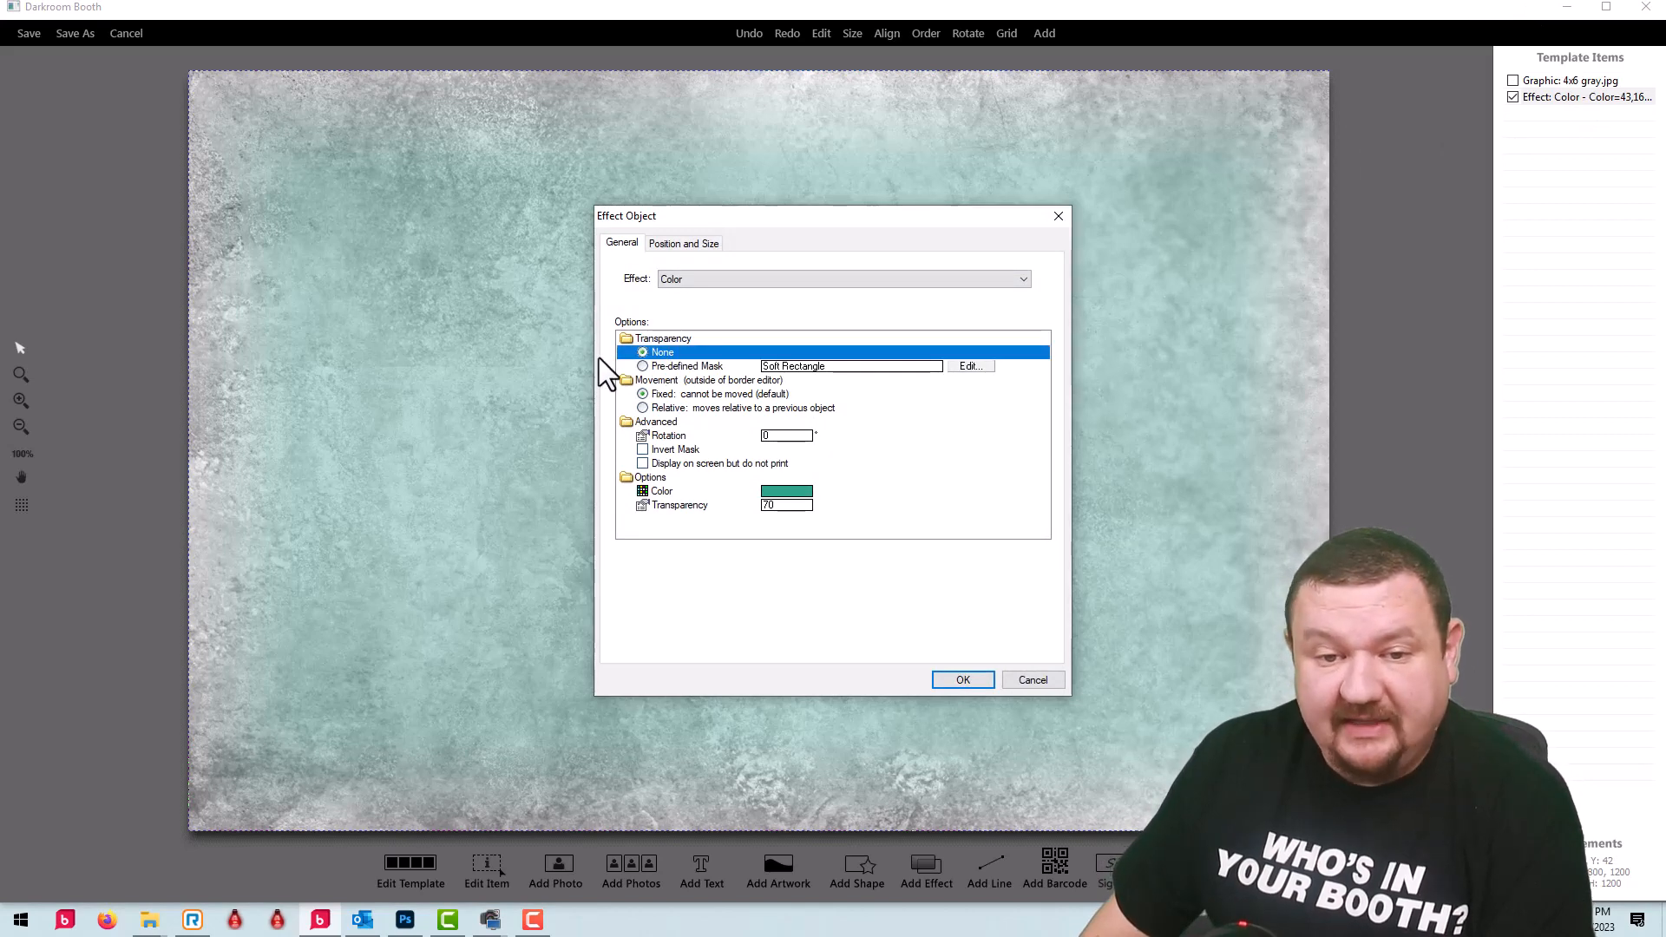
pyautogui.click(962, 680)
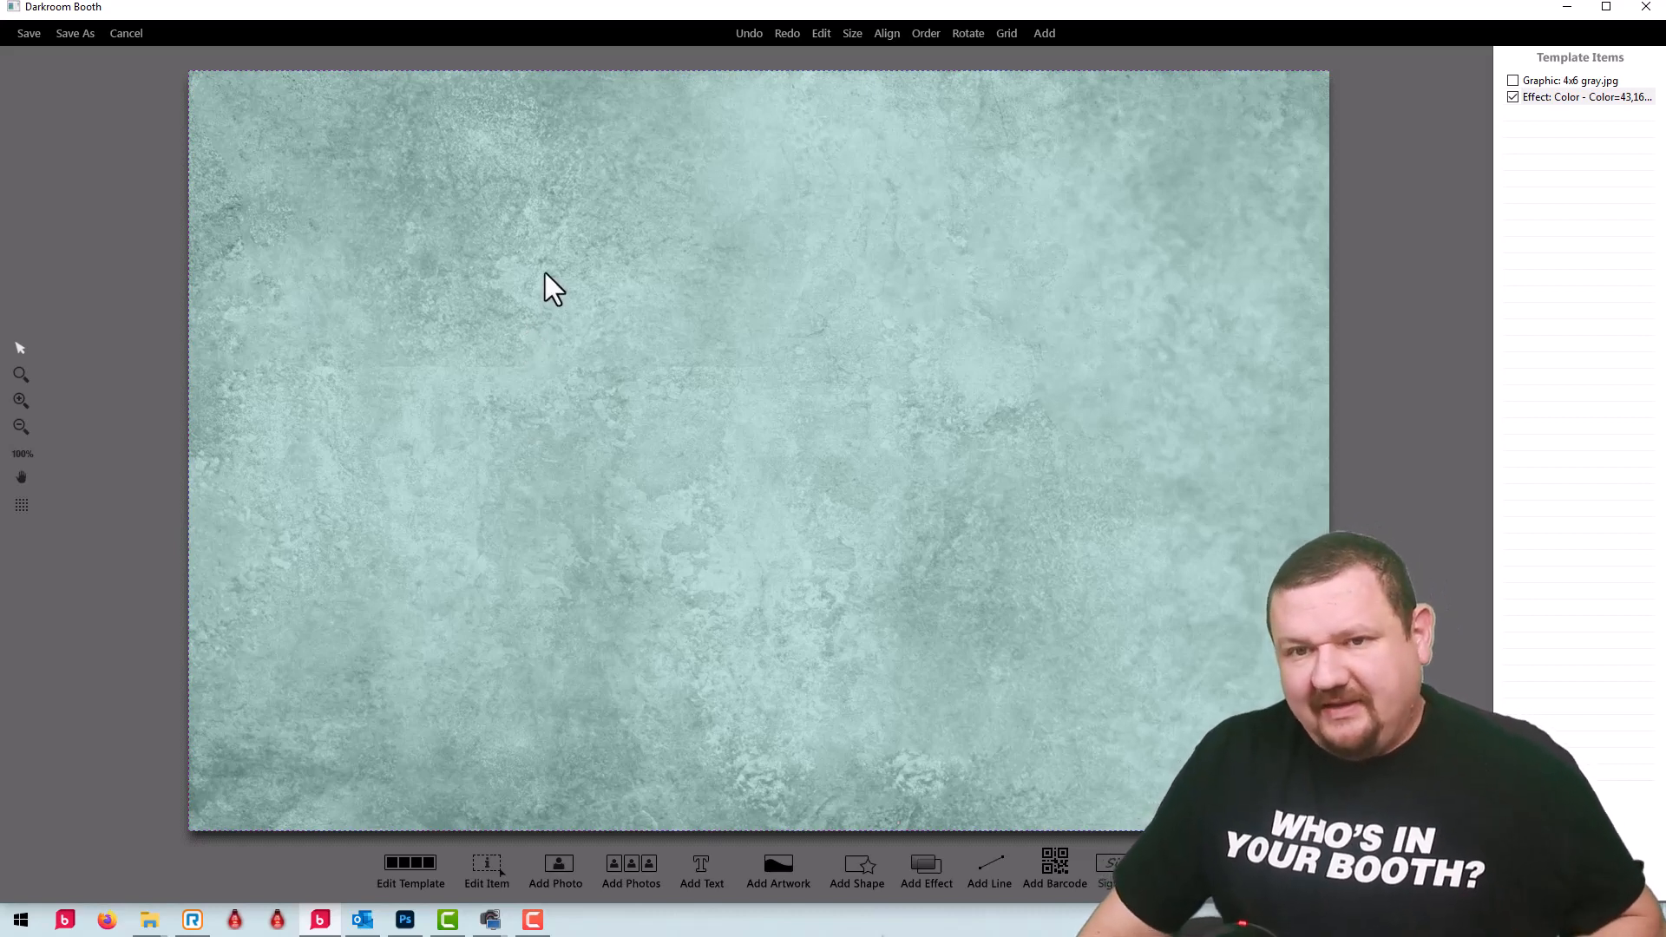
# Step: Try recoloring the background Color effect to purple with red 171, green 30 and blue 174
pyautogui.doubleClick(573, 233)
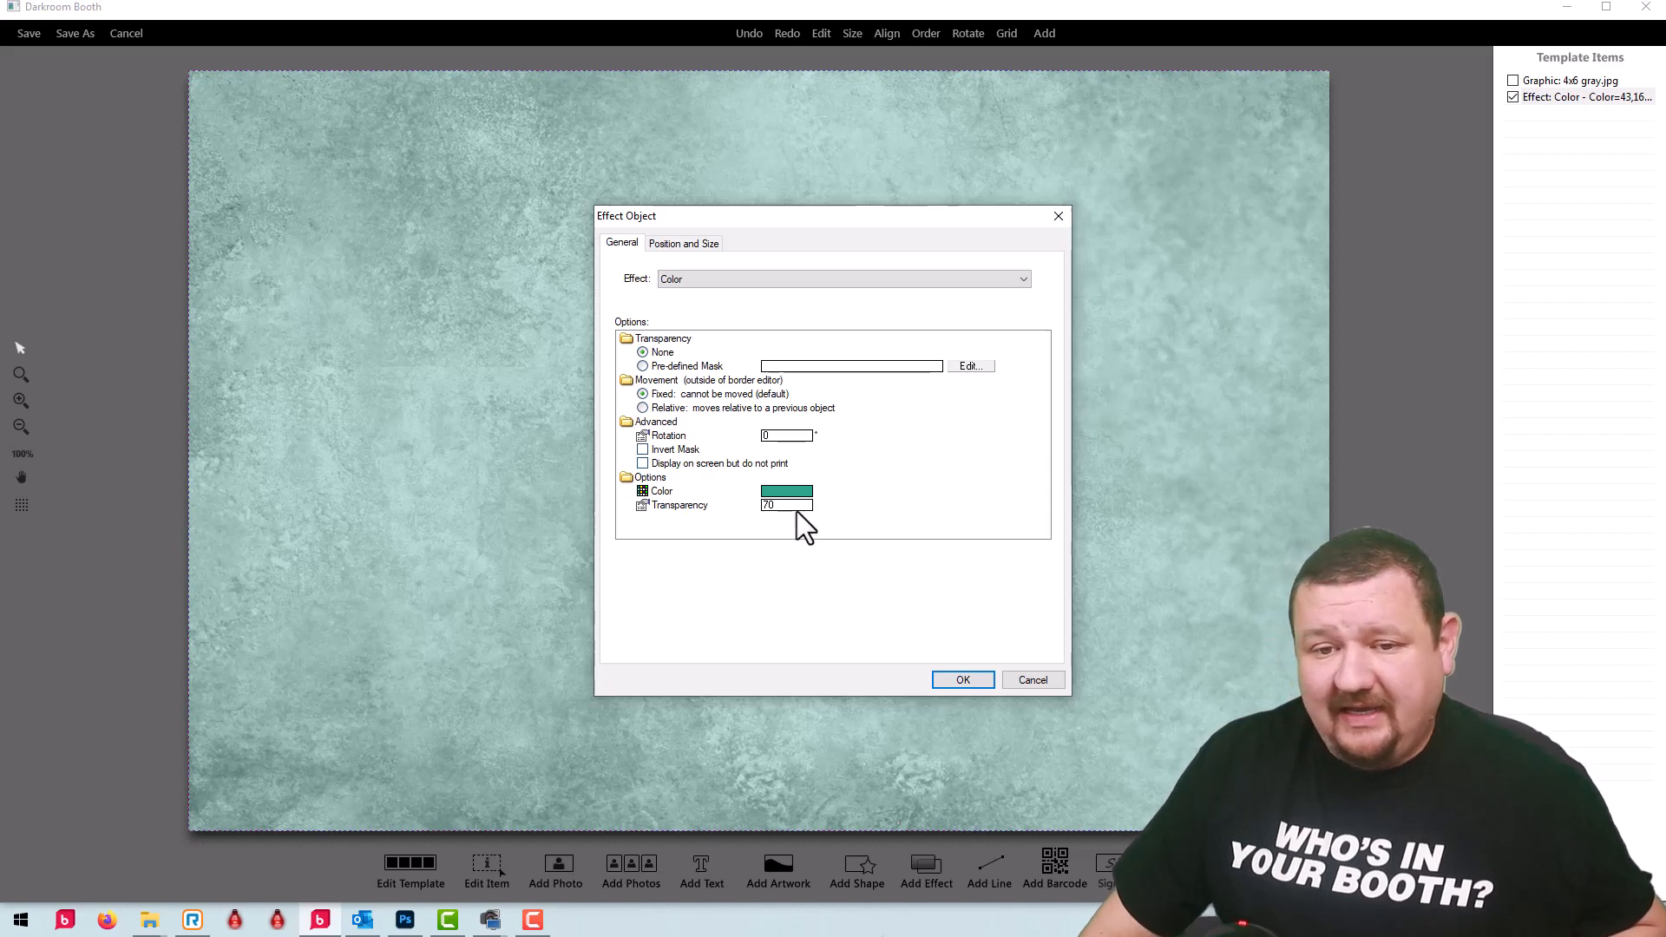
pyautogui.click(789, 491)
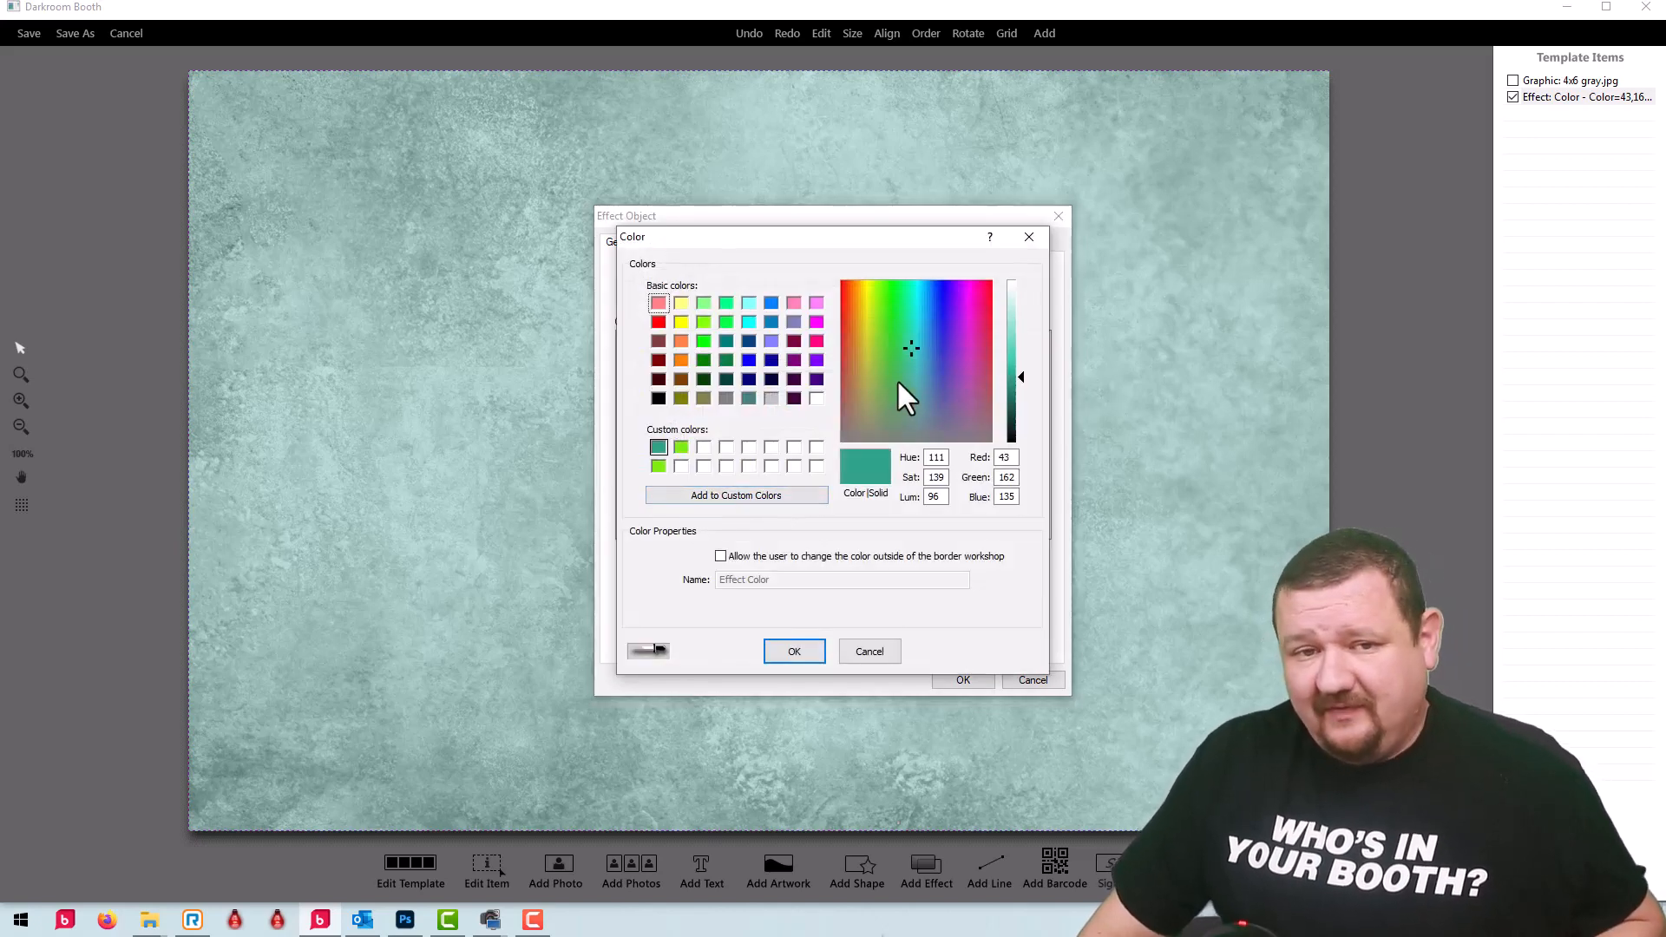
pyautogui.click(967, 328)
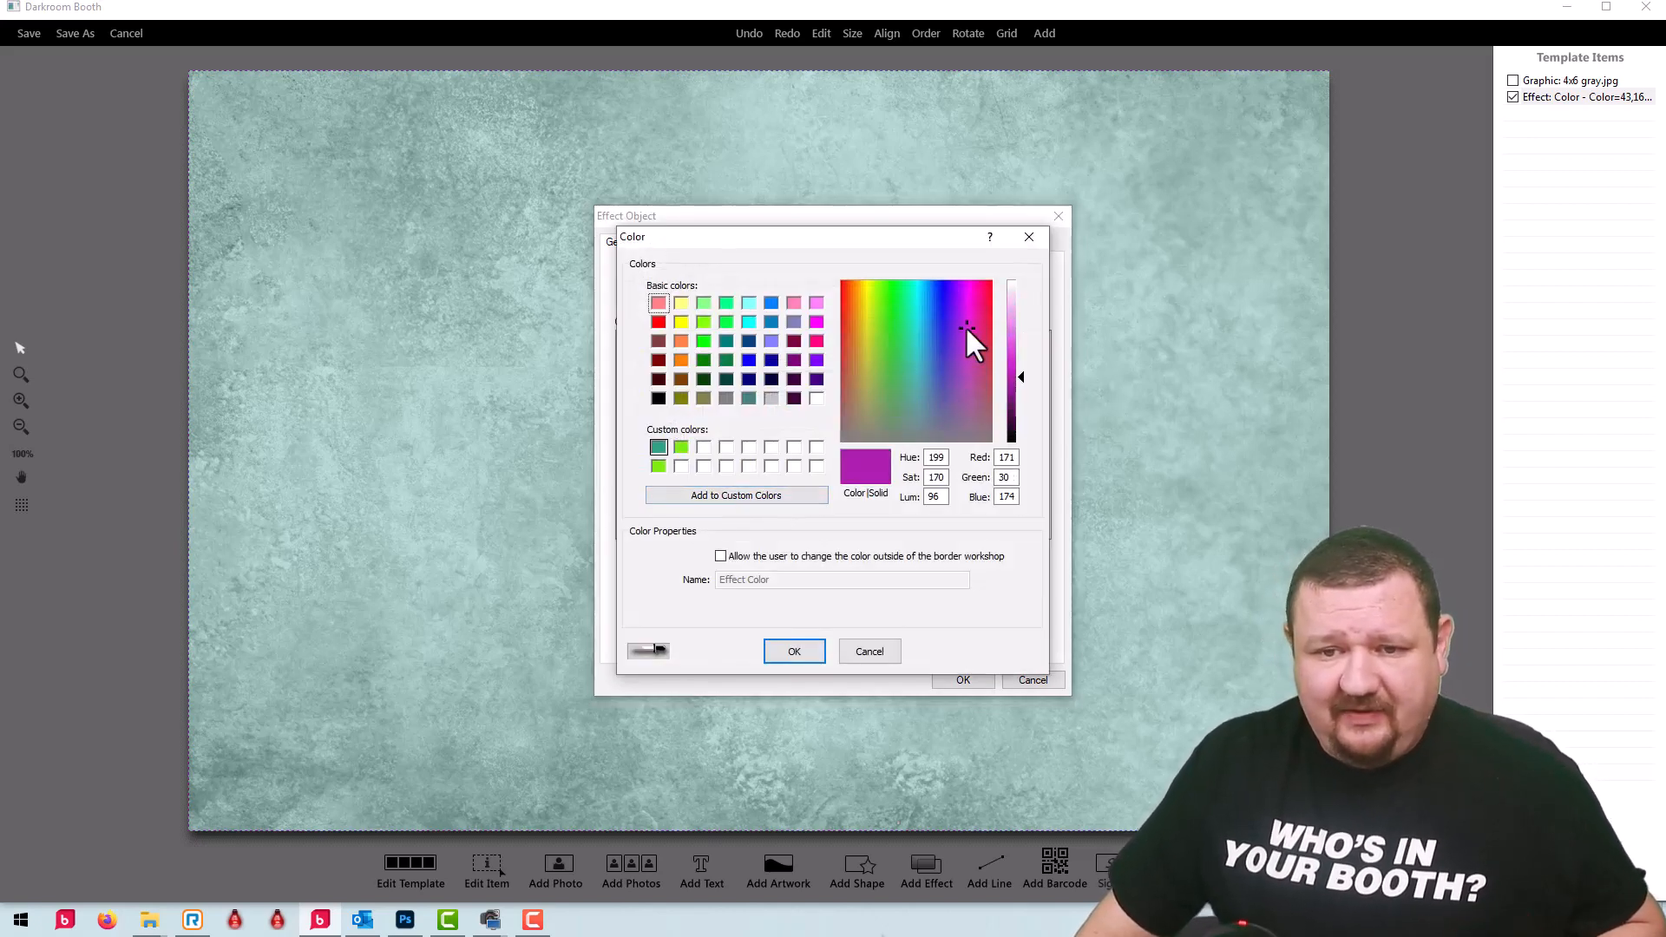
pyautogui.click(791, 651)
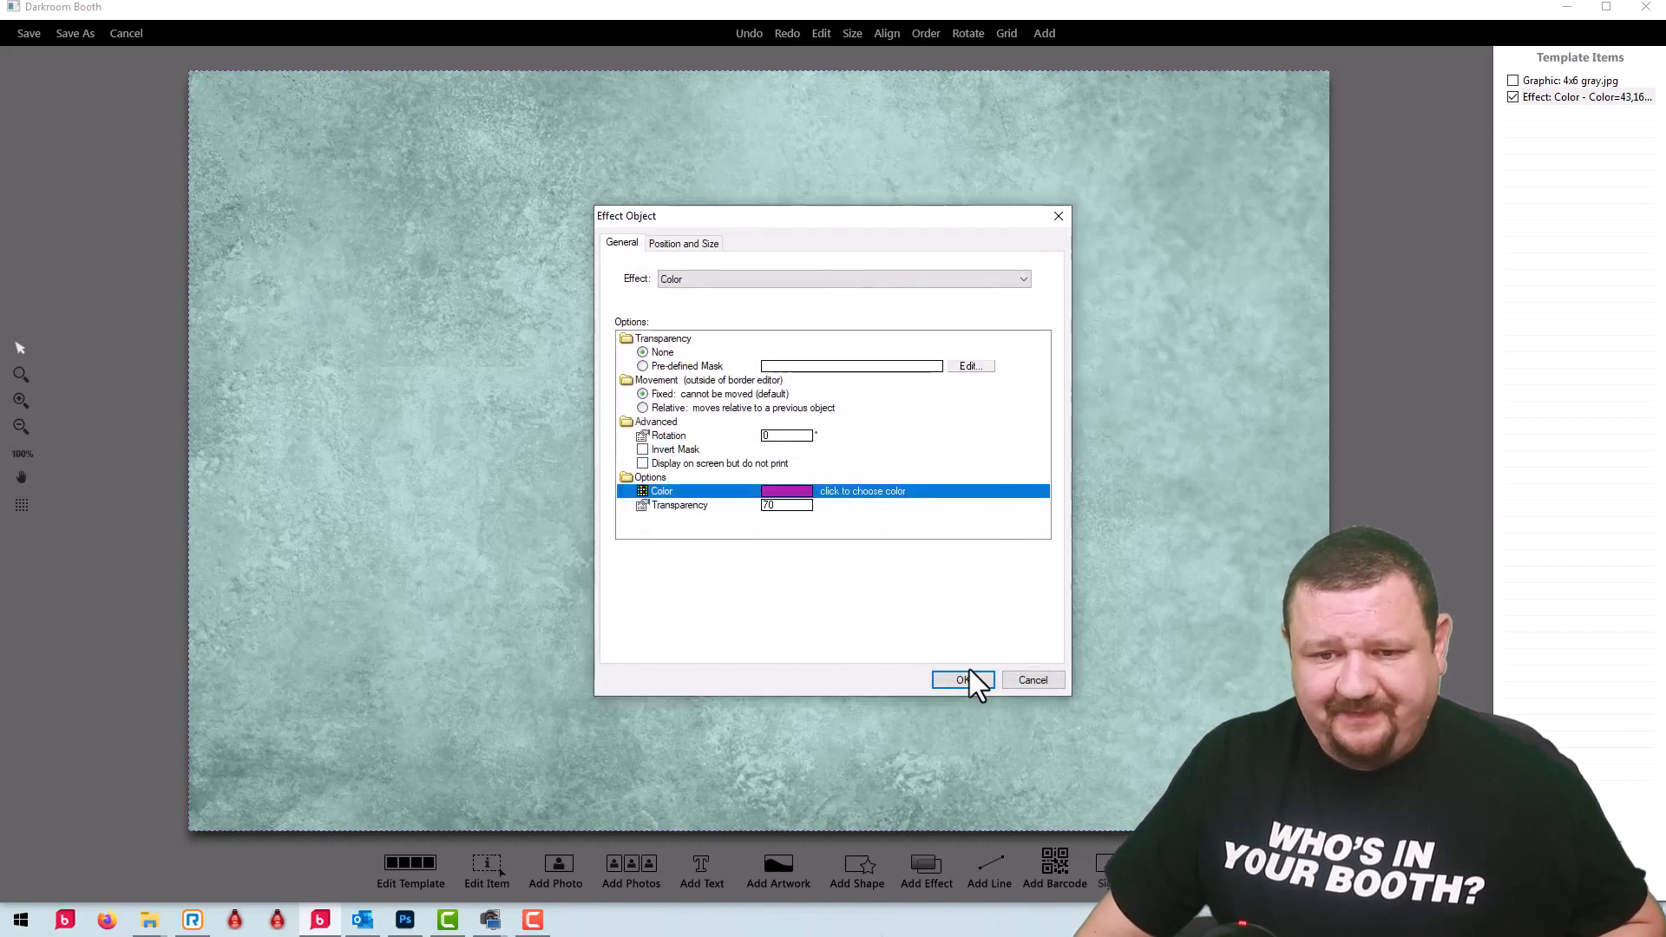
pyautogui.click(963, 681)
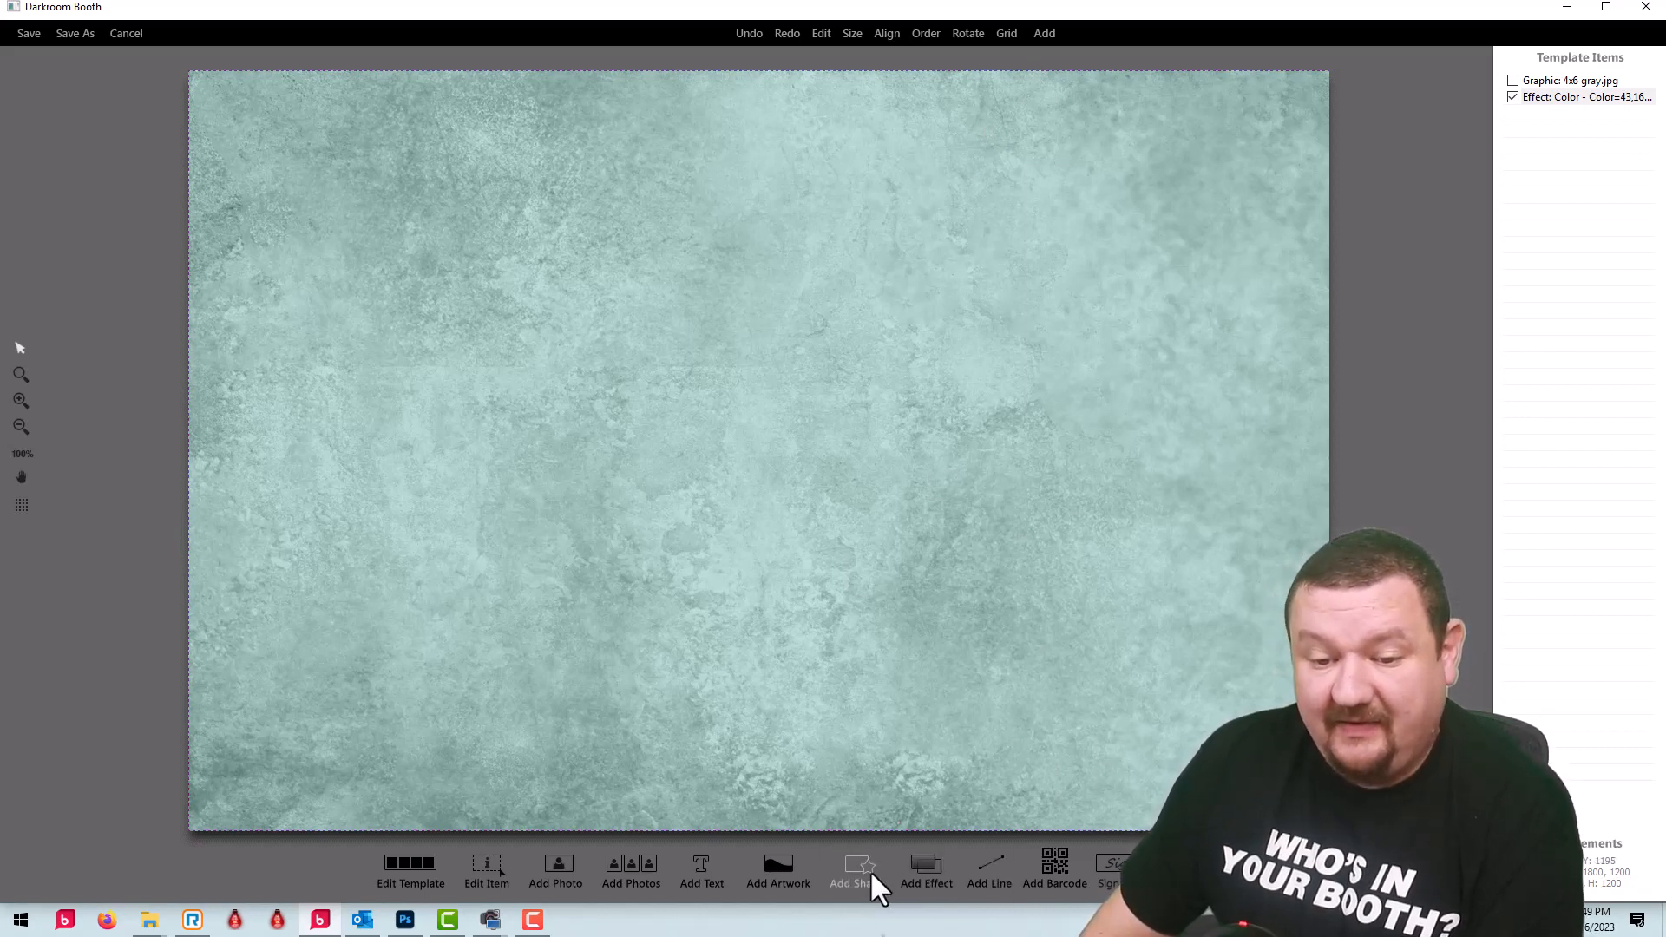
# Step: Start another Color effect for a vertical guide line, with a width of 3 pixels and an X position of 1200
pyautogui.click(923, 860)
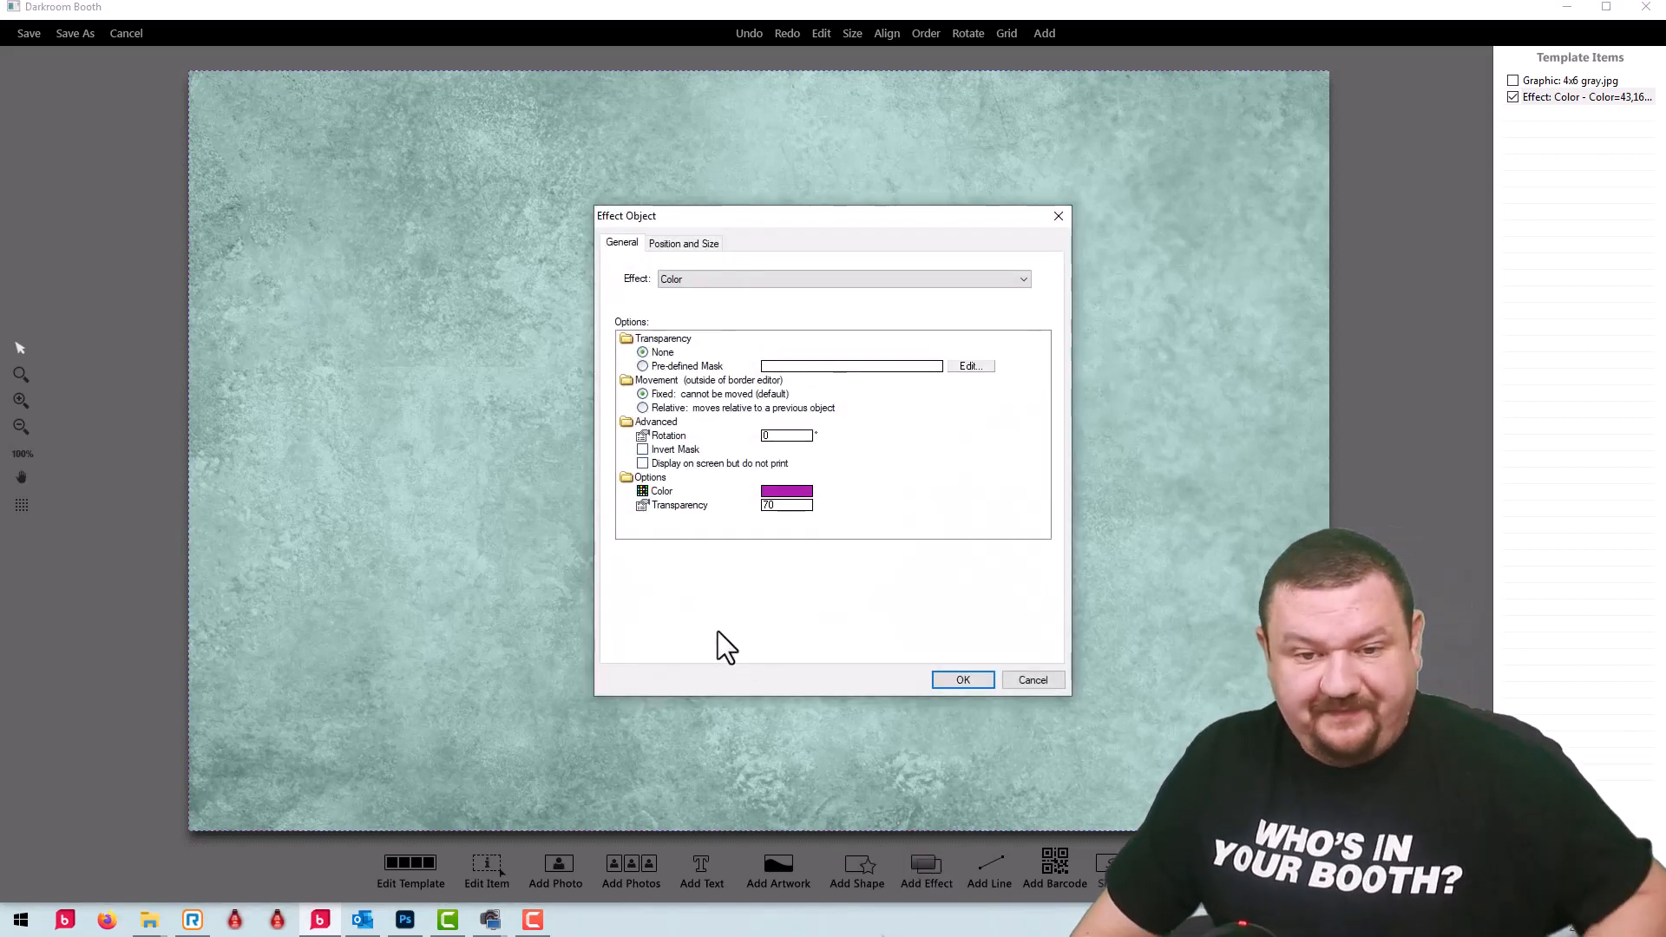
pyautogui.click(685, 246)
pyautogui.doubleClick(748, 382)
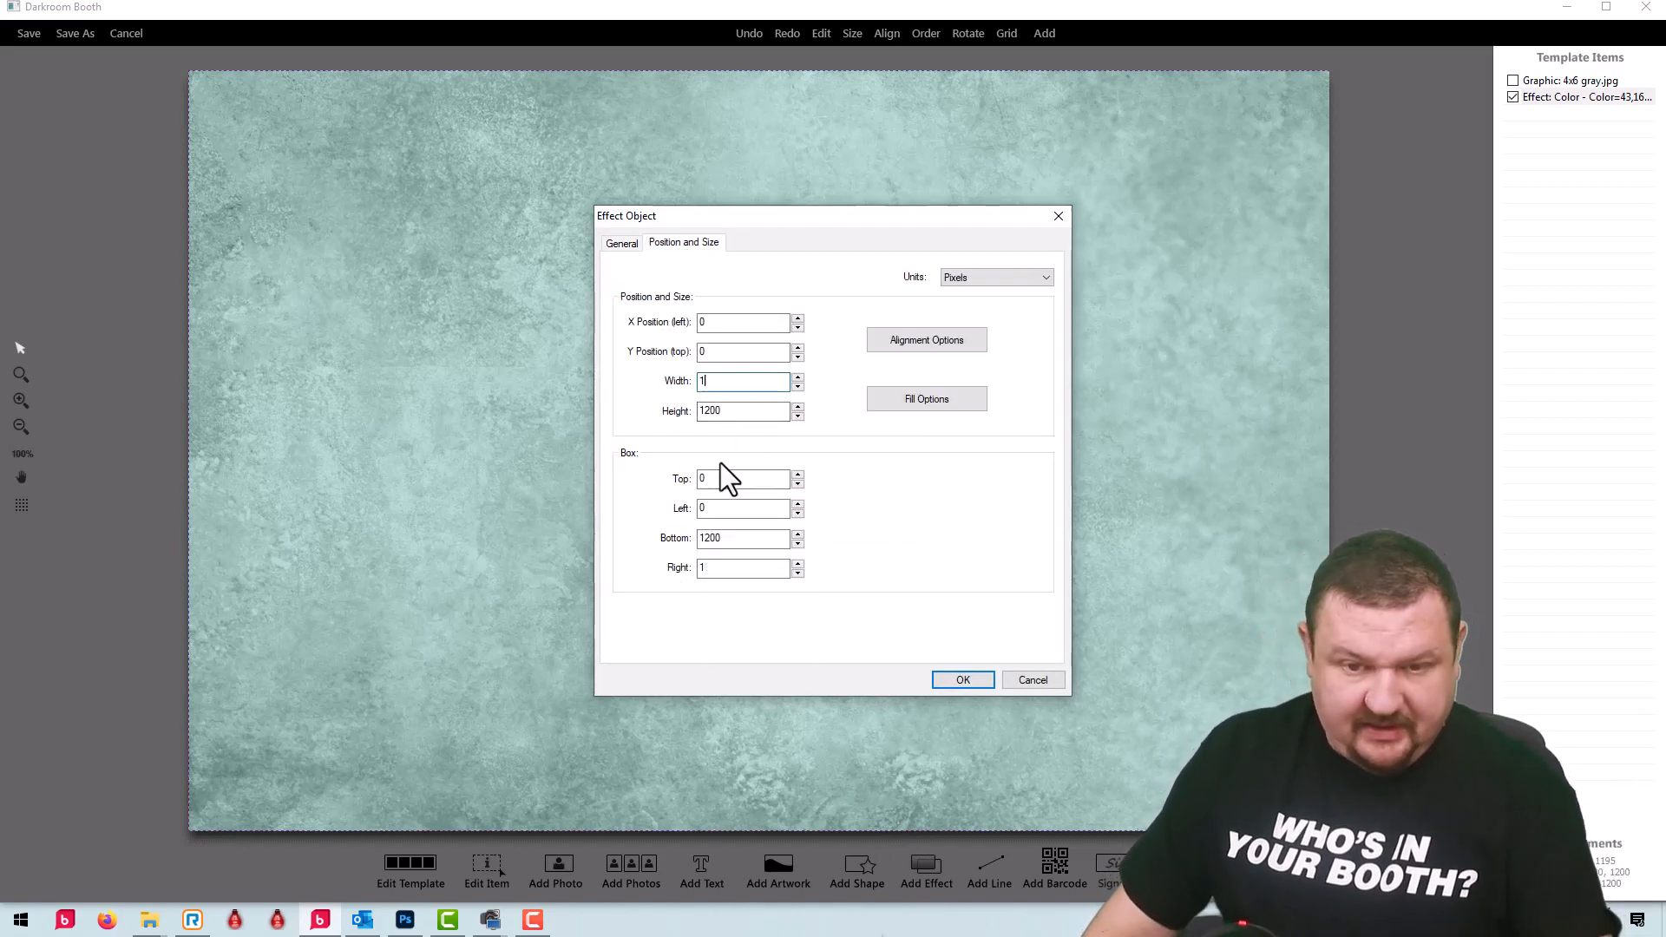
pyautogui.write('1200')
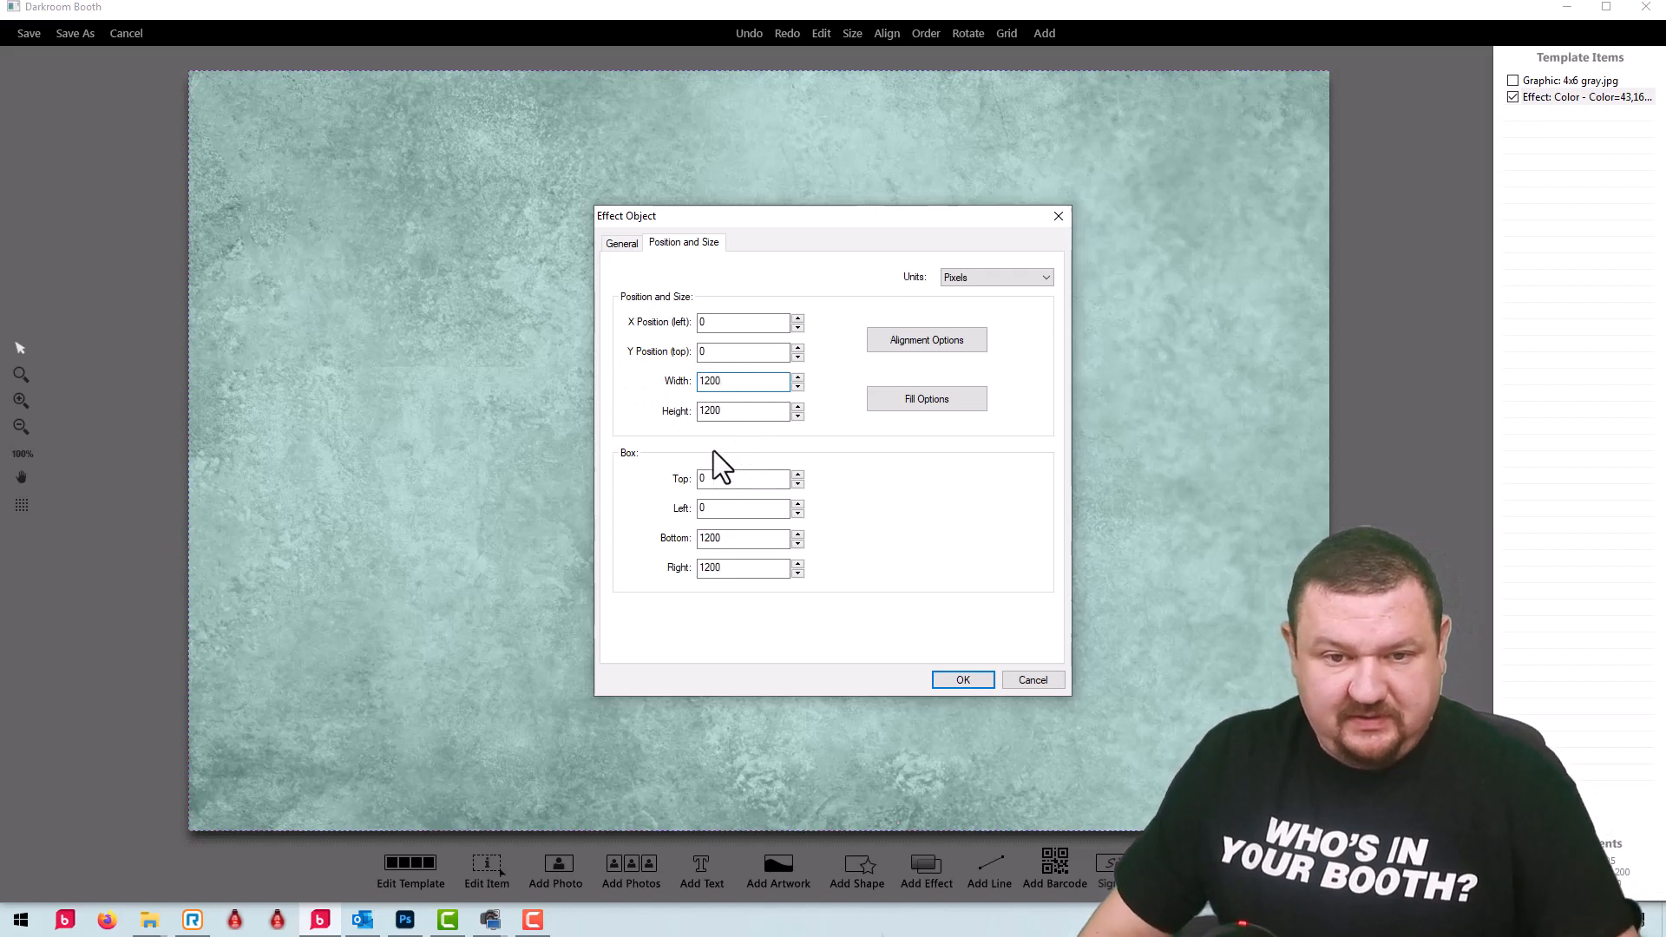
pyautogui.moveTo(734, 383); pyautogui.dragTo(667, 378)
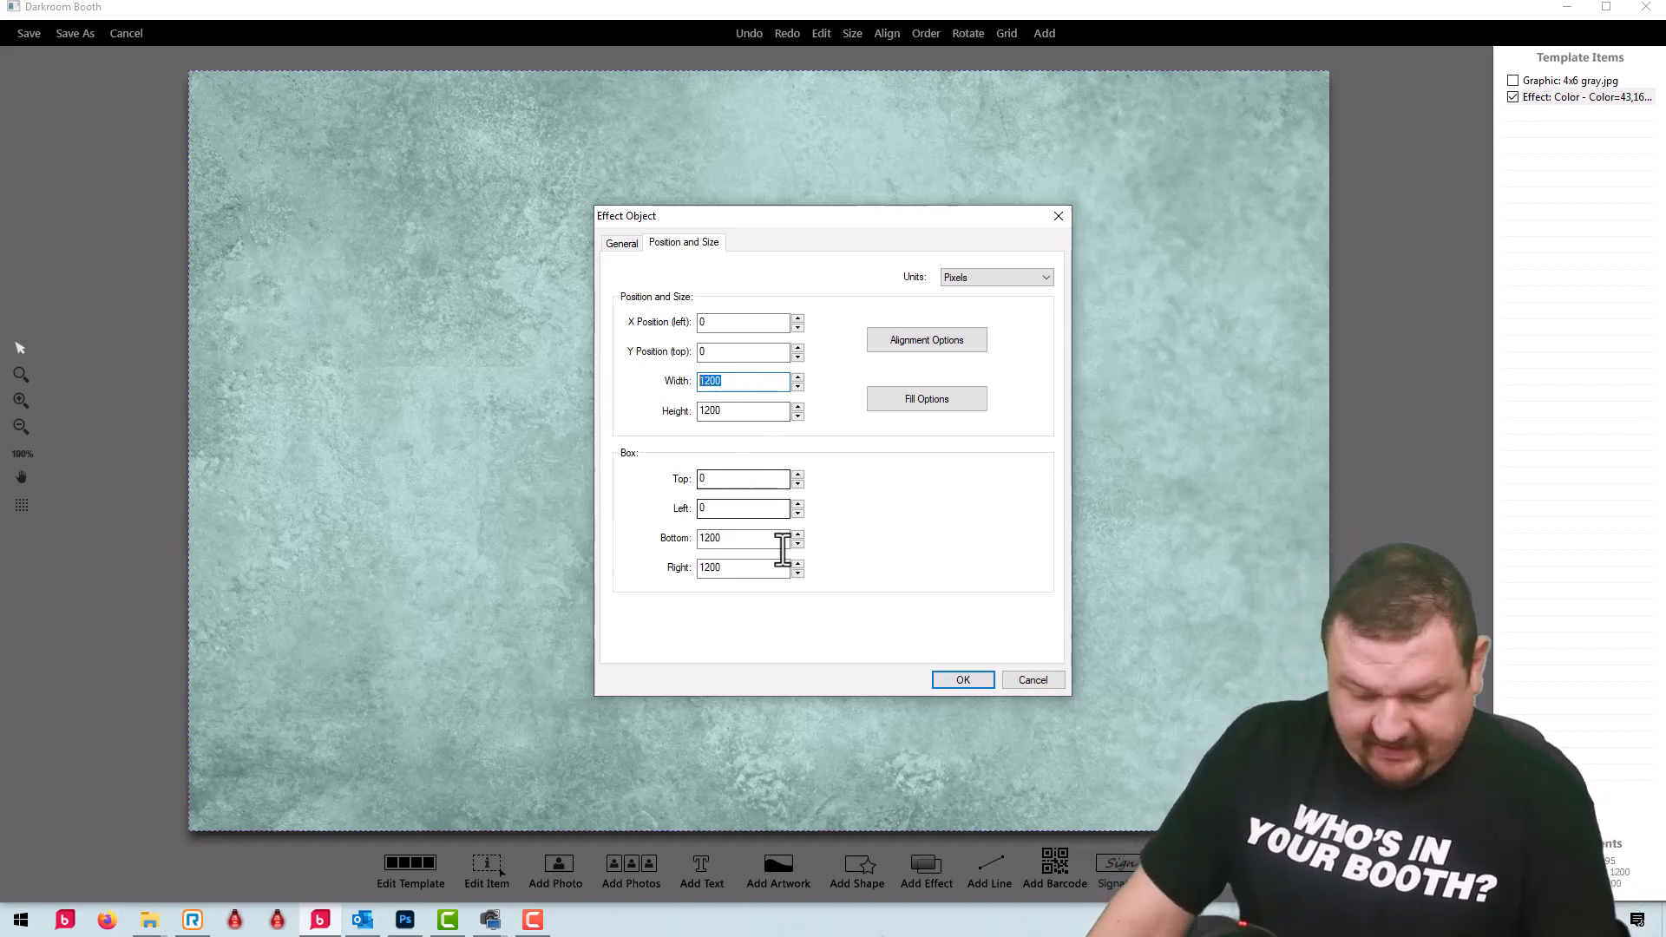
pyautogui.write('3')
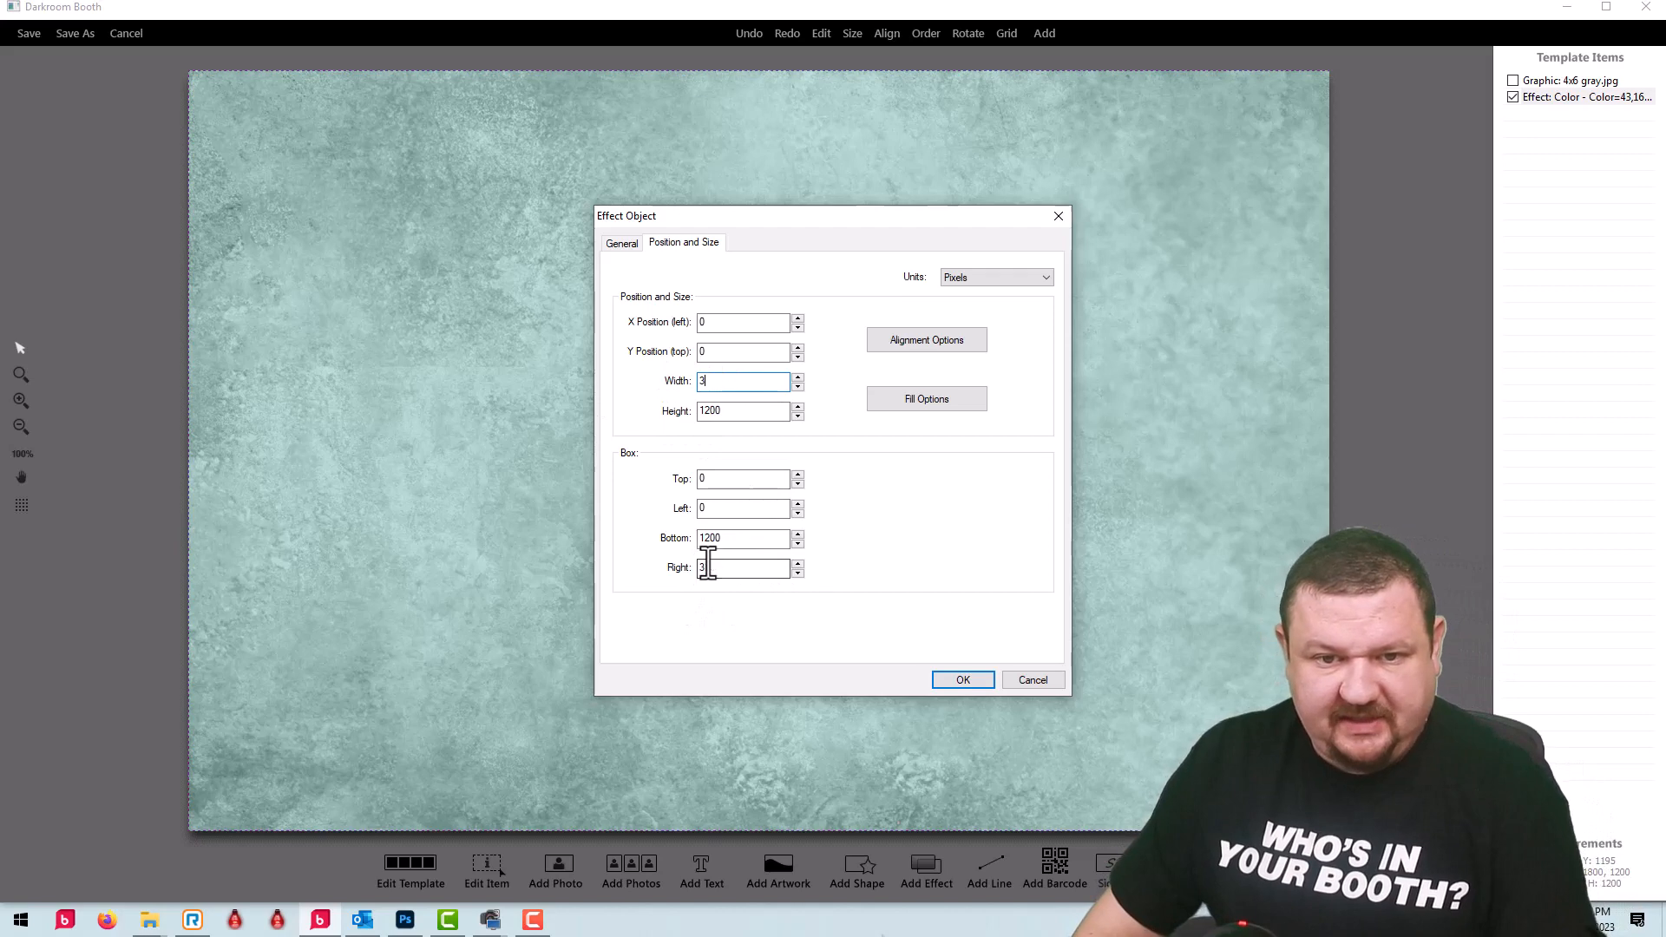
pyautogui.doubleClick(725, 326)
pyautogui.write('1200')
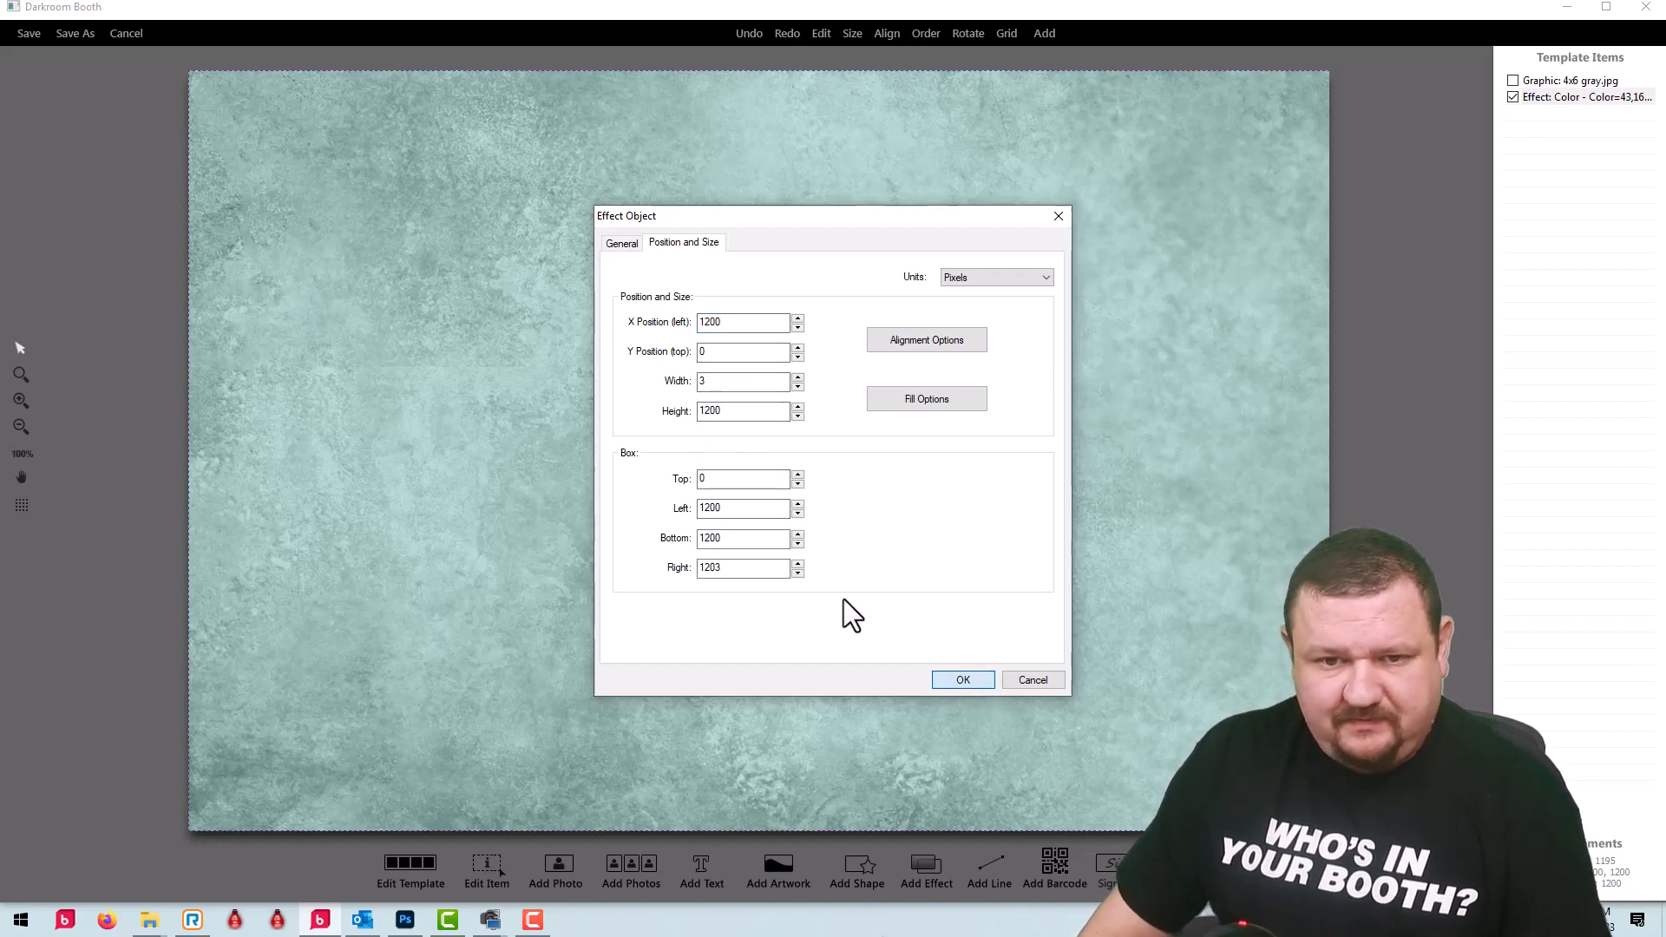
# Step: Make the guide line effect display on screen but not print, and place it on the template
pyautogui.click(623, 245)
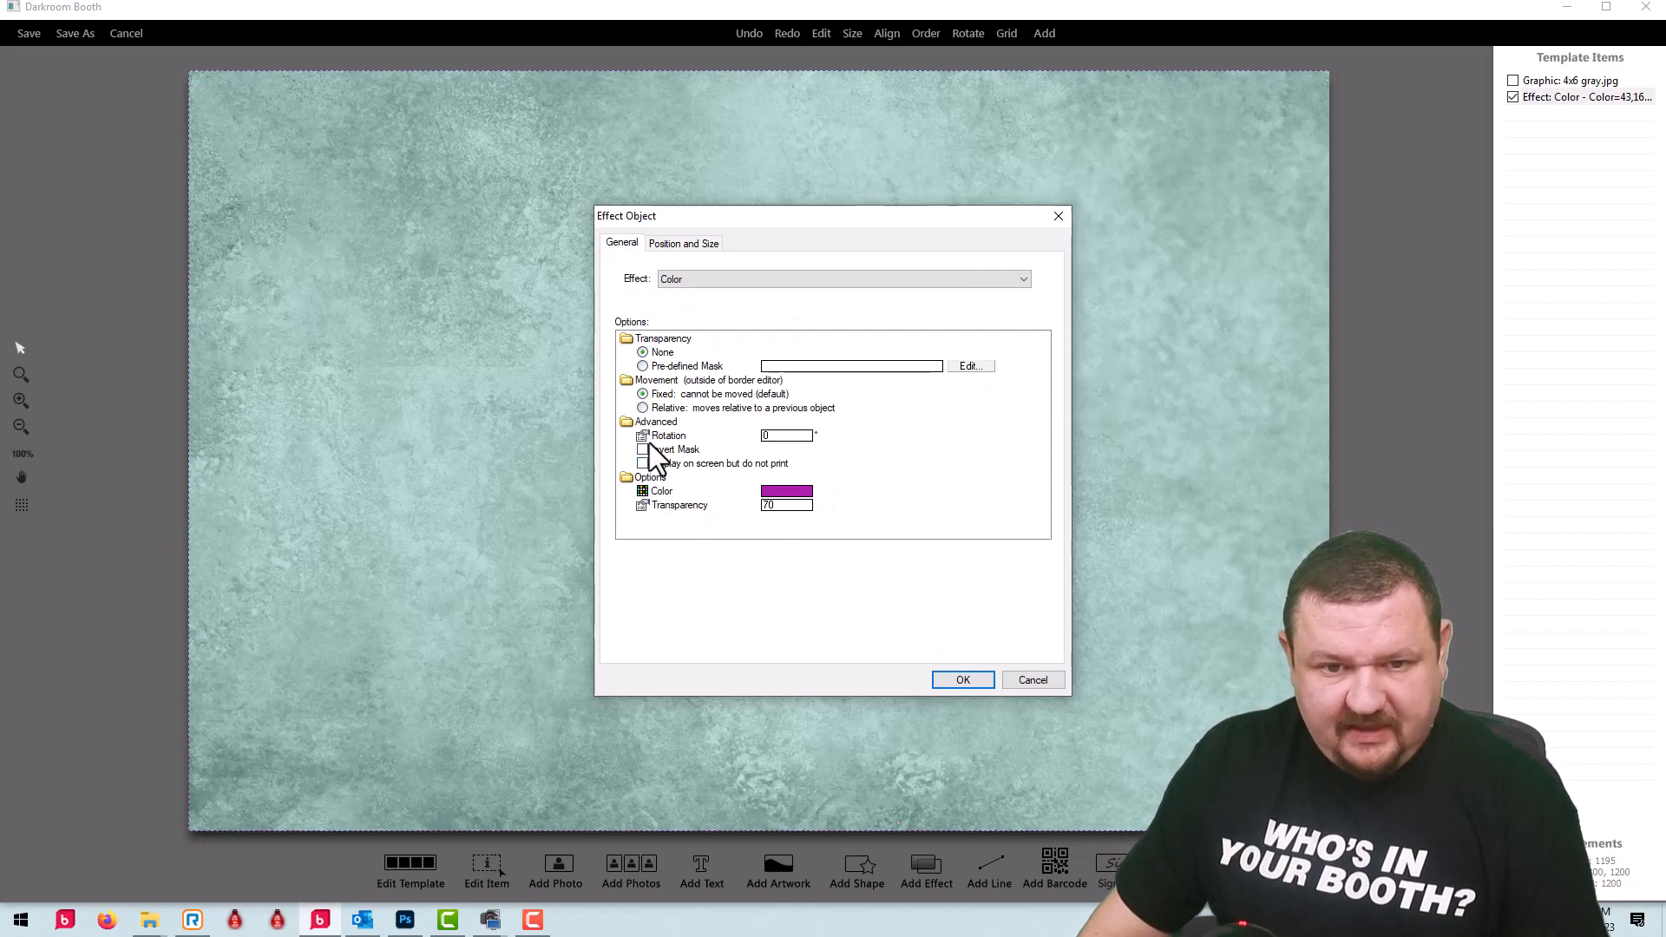
pyautogui.click(643, 464)
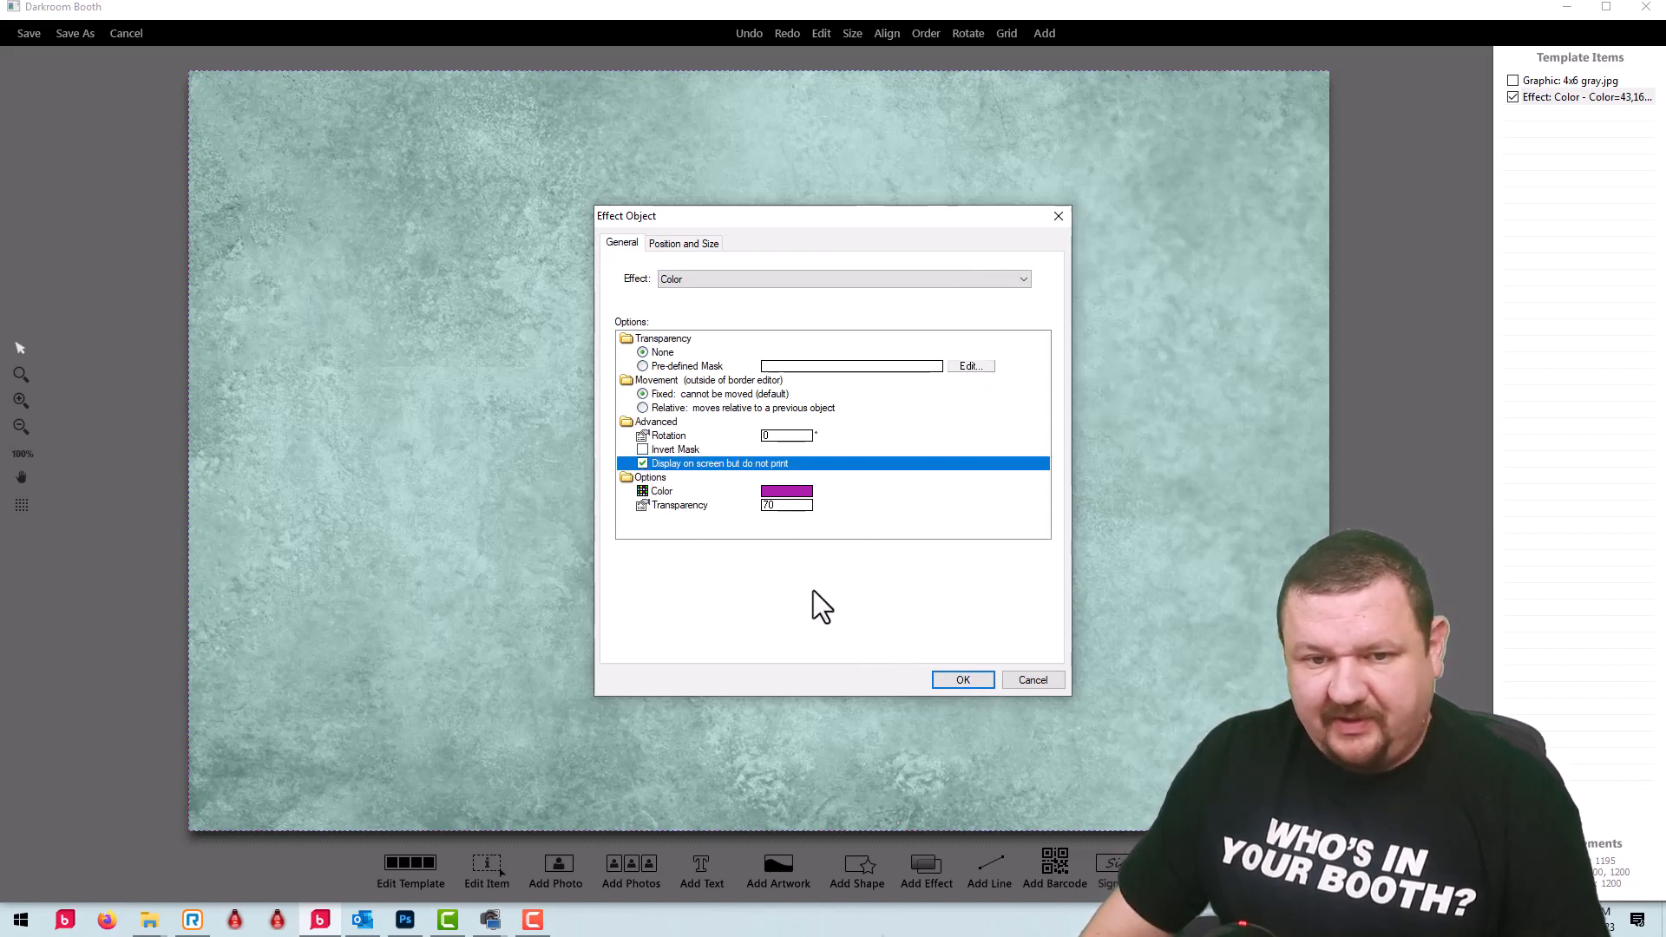
pyautogui.click(963, 679)
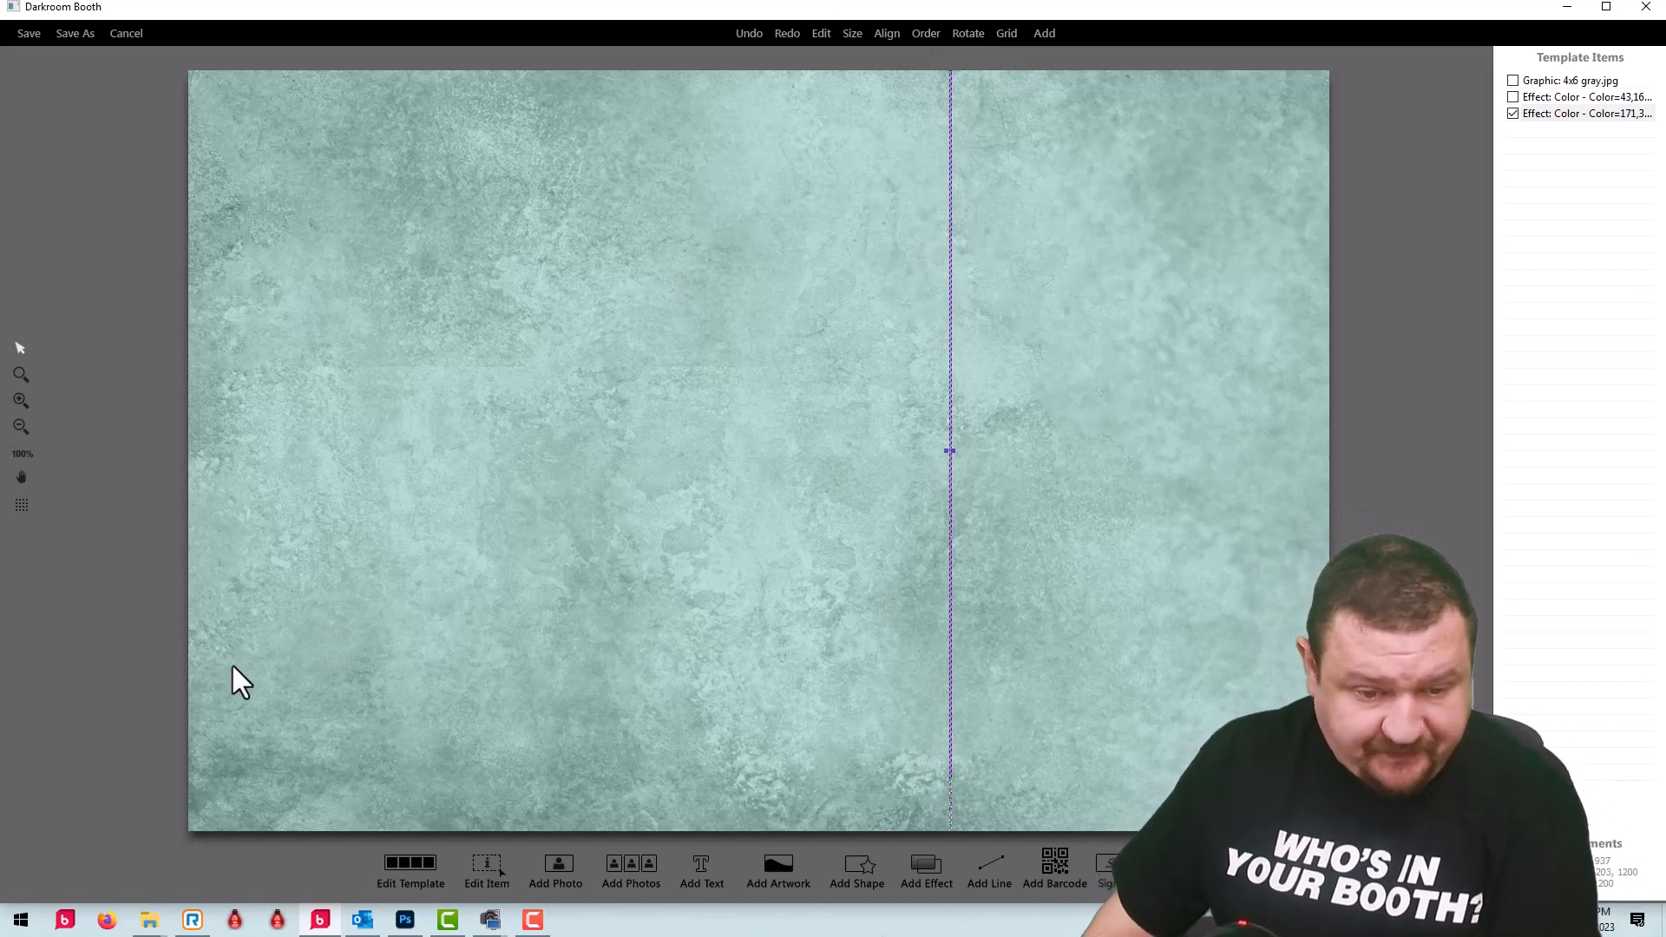
# Step: Start a new photo group arranged in 2 rows and 2 columns
pyautogui.click(627, 873)
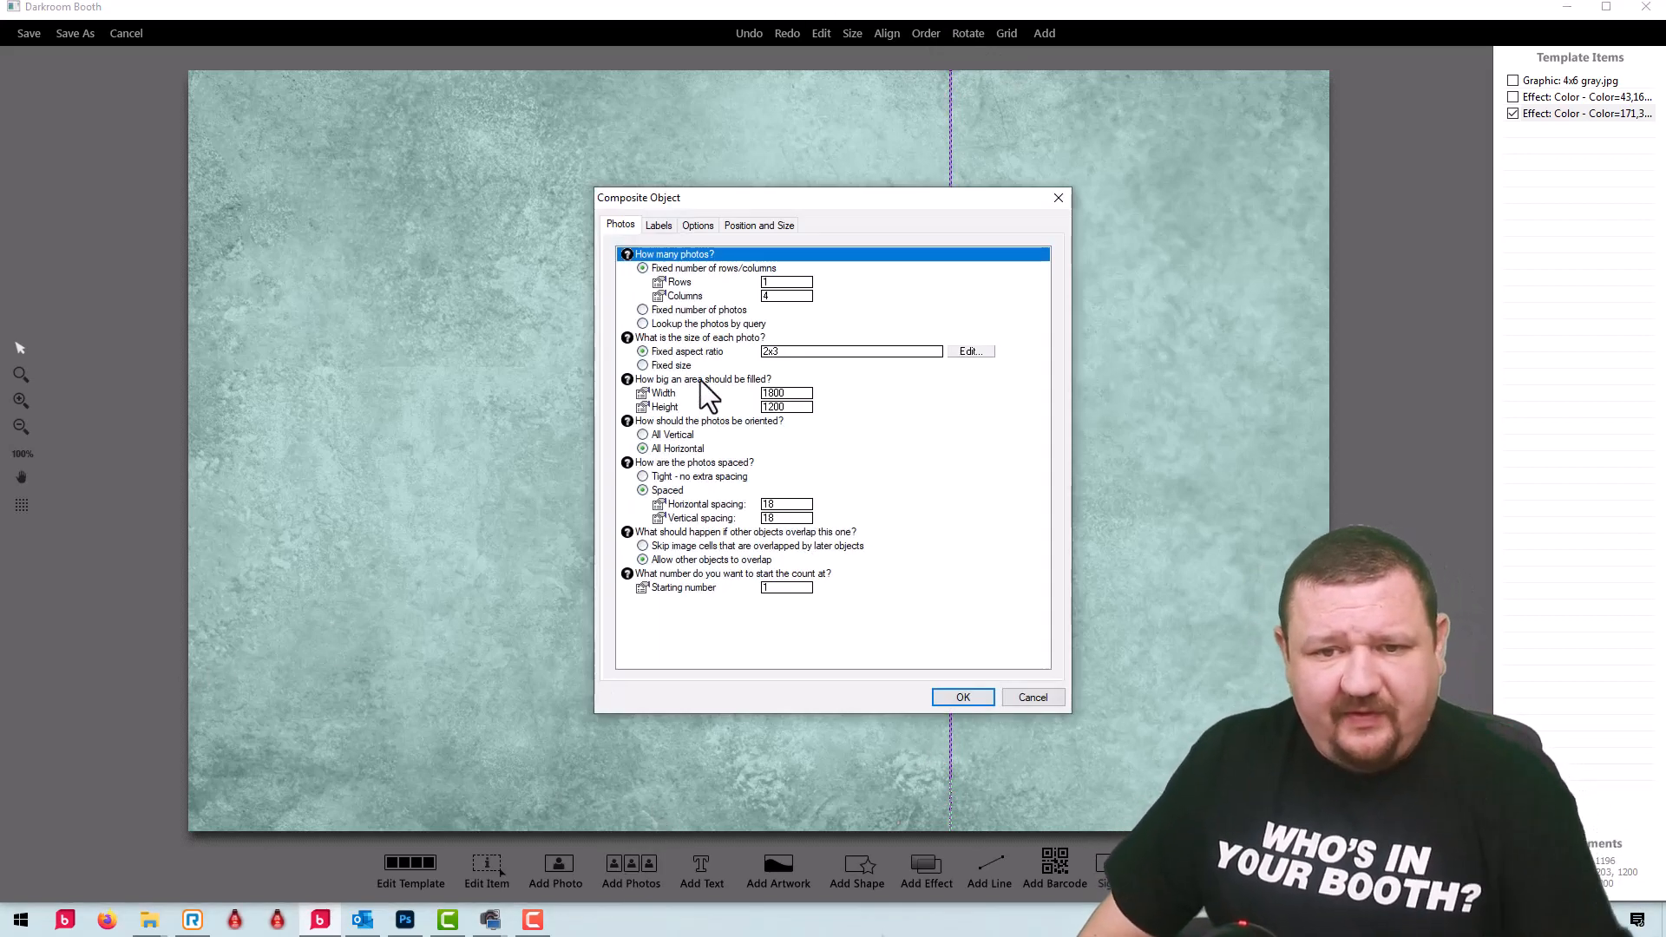
pyautogui.click(784, 282)
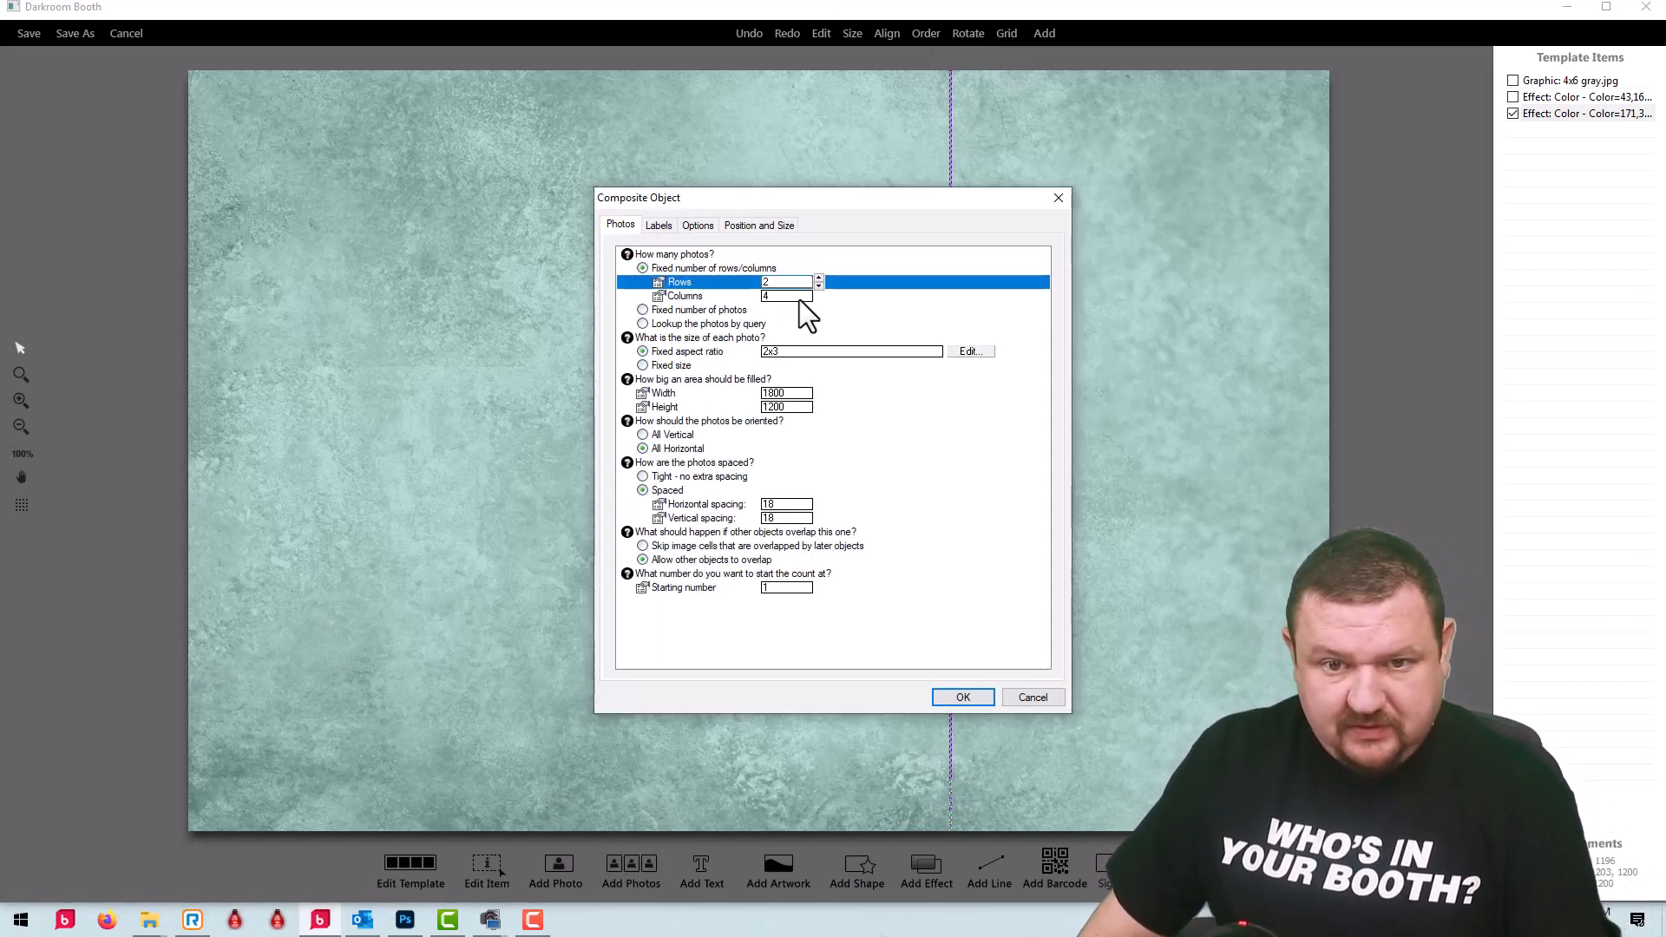
pyautogui.click(800, 299)
pyautogui.write('2')
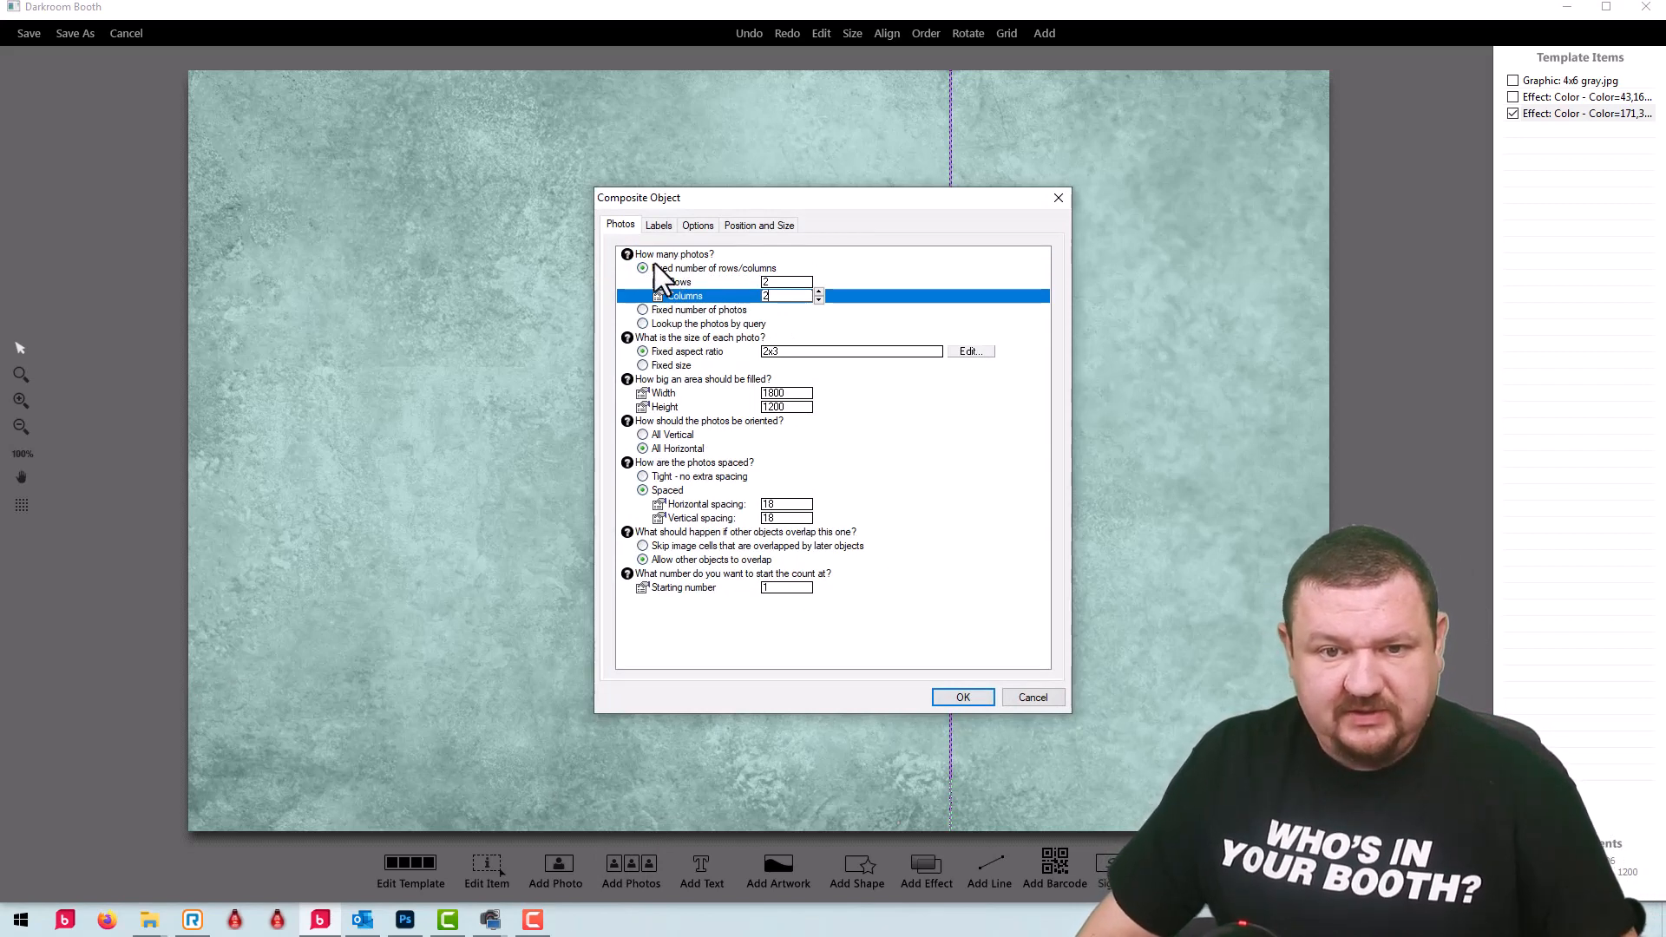
# Step: Apply the pre-defined Rounded Rectangle mask to the group's photos
pyautogui.click(697, 226)
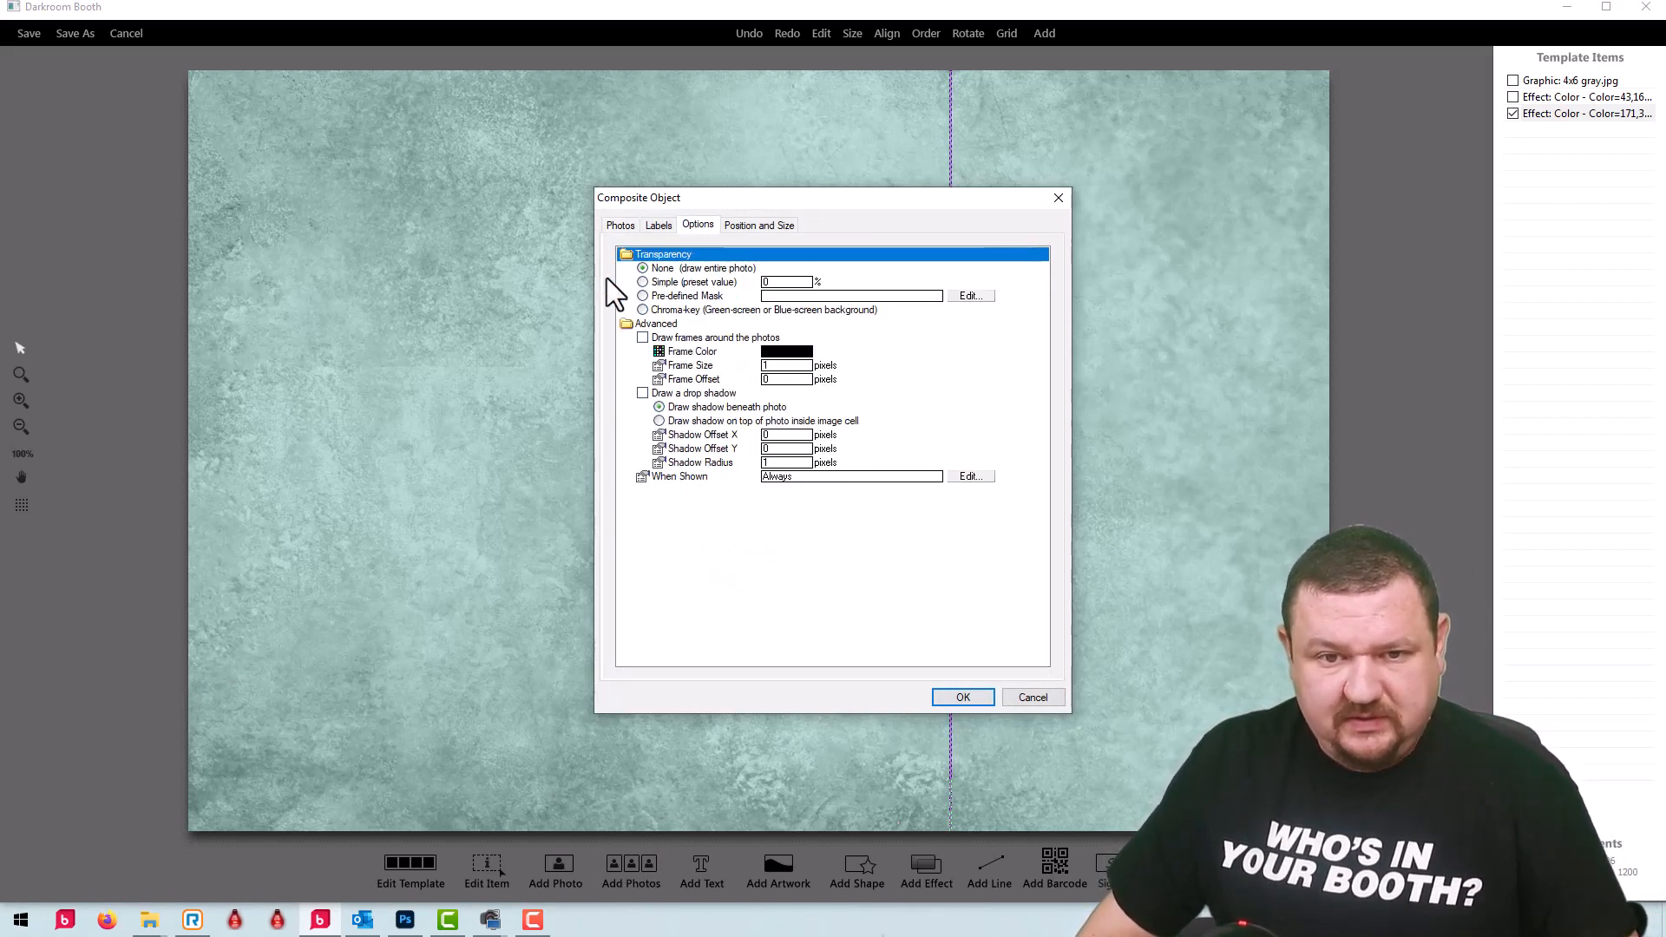
pyautogui.click(653, 296)
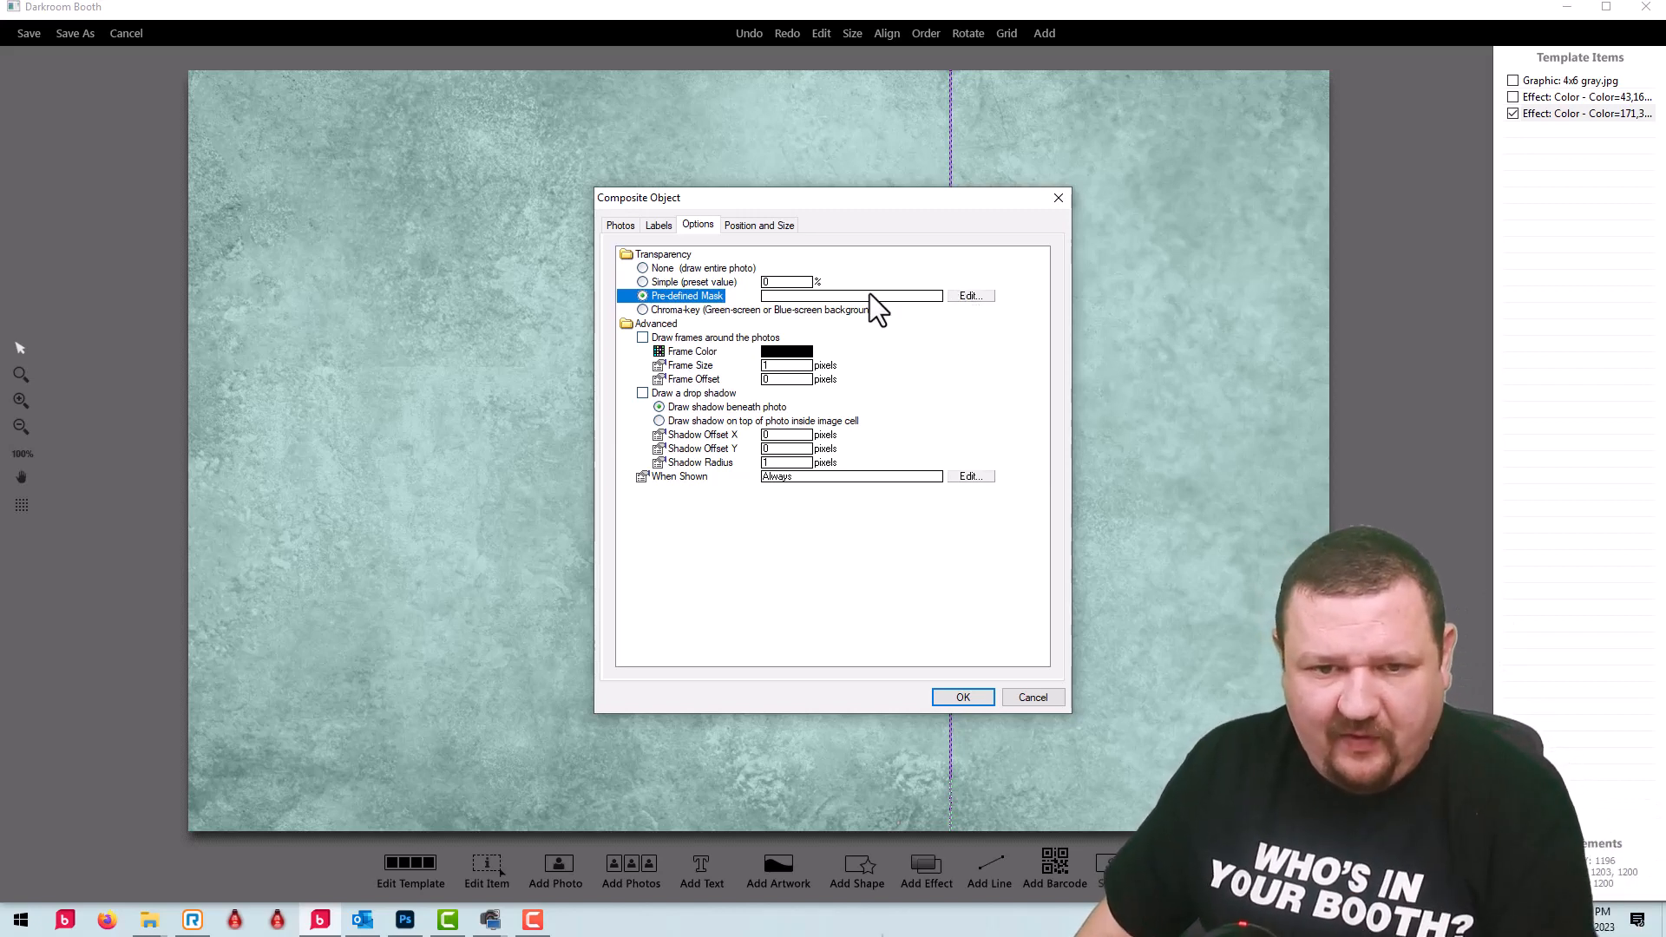
pyautogui.click(968, 296)
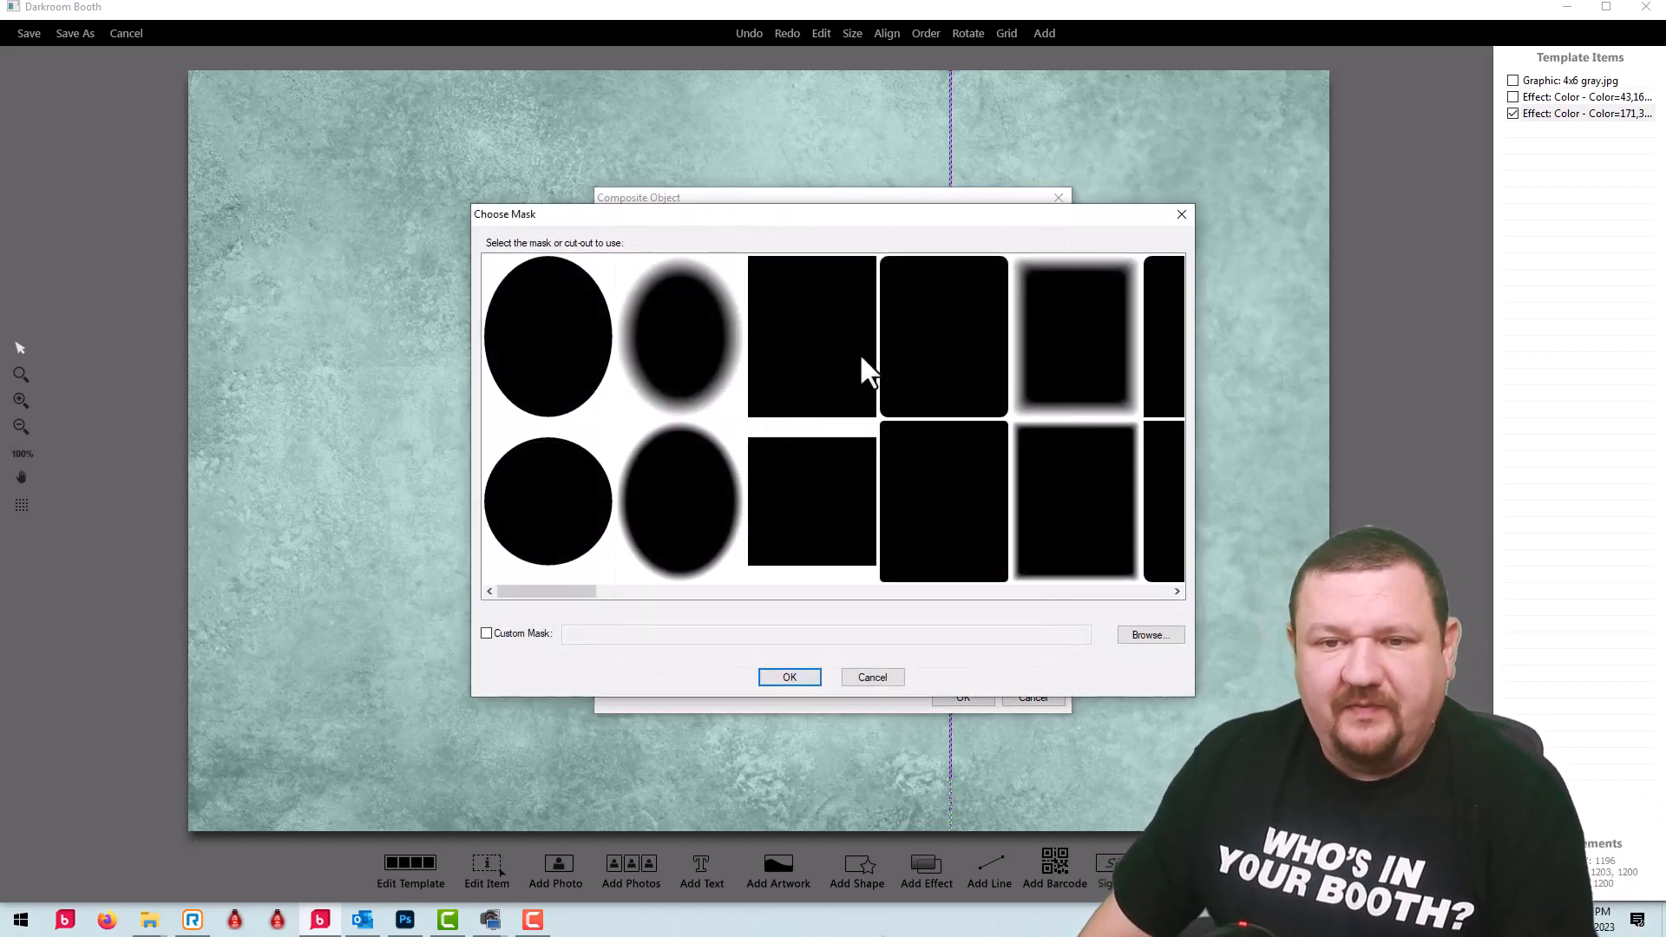
pyautogui.click(798, 680)
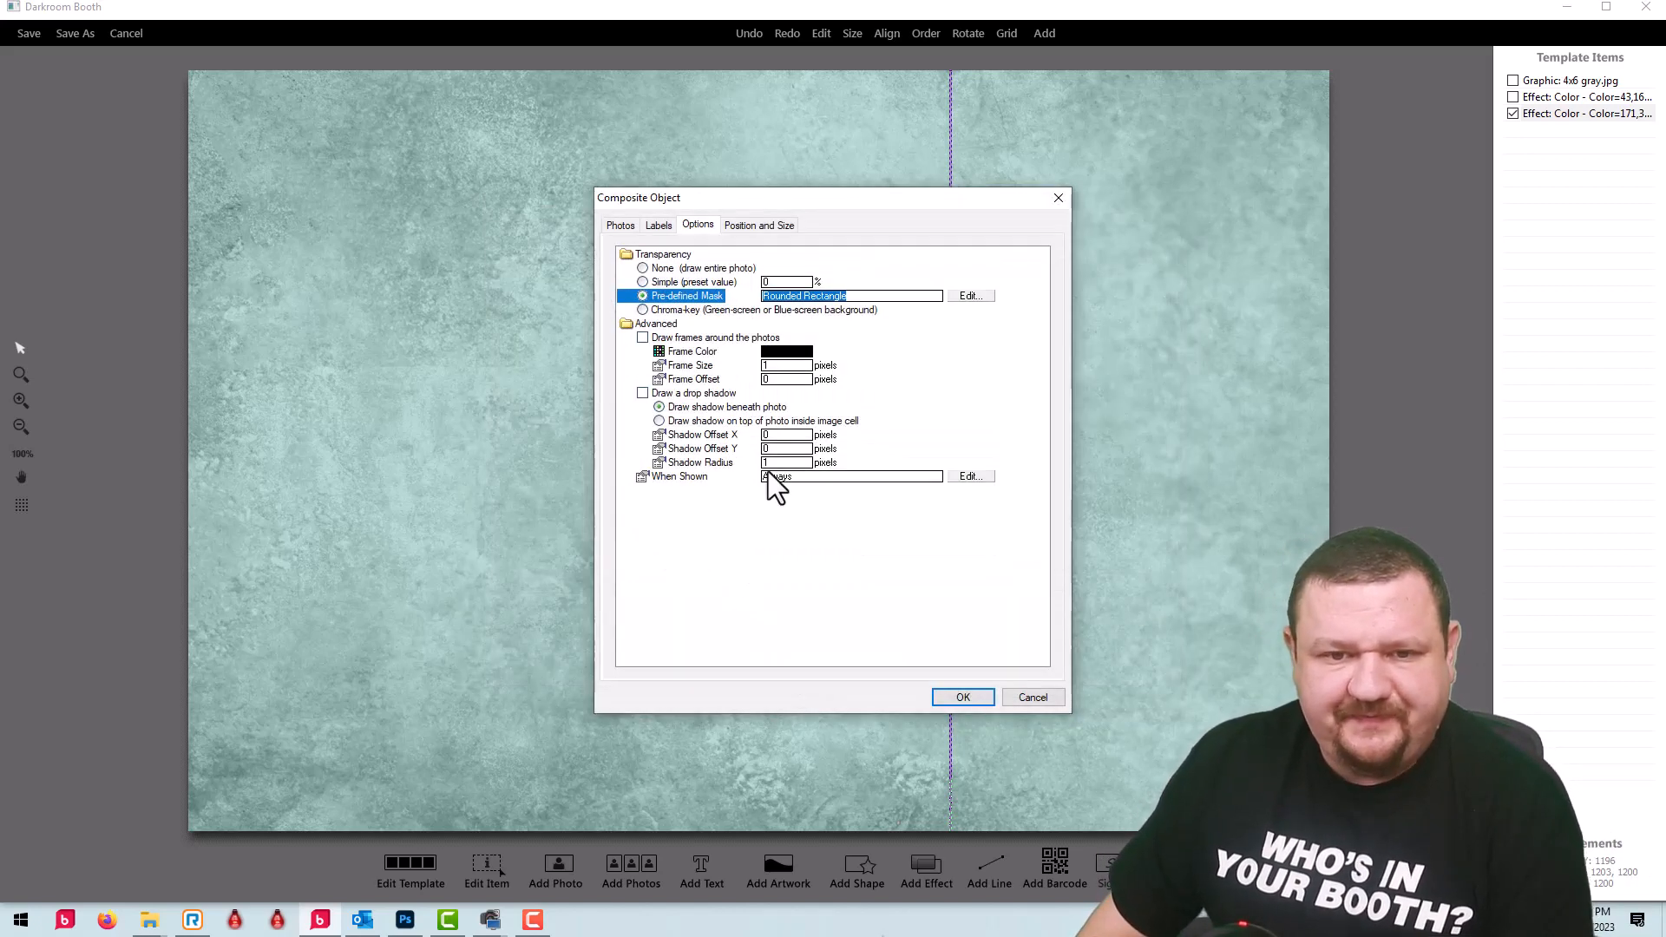
# Step: Turn on a drop shadow and white frames around the photos, and open the frame size for editing
pyautogui.click(643, 338)
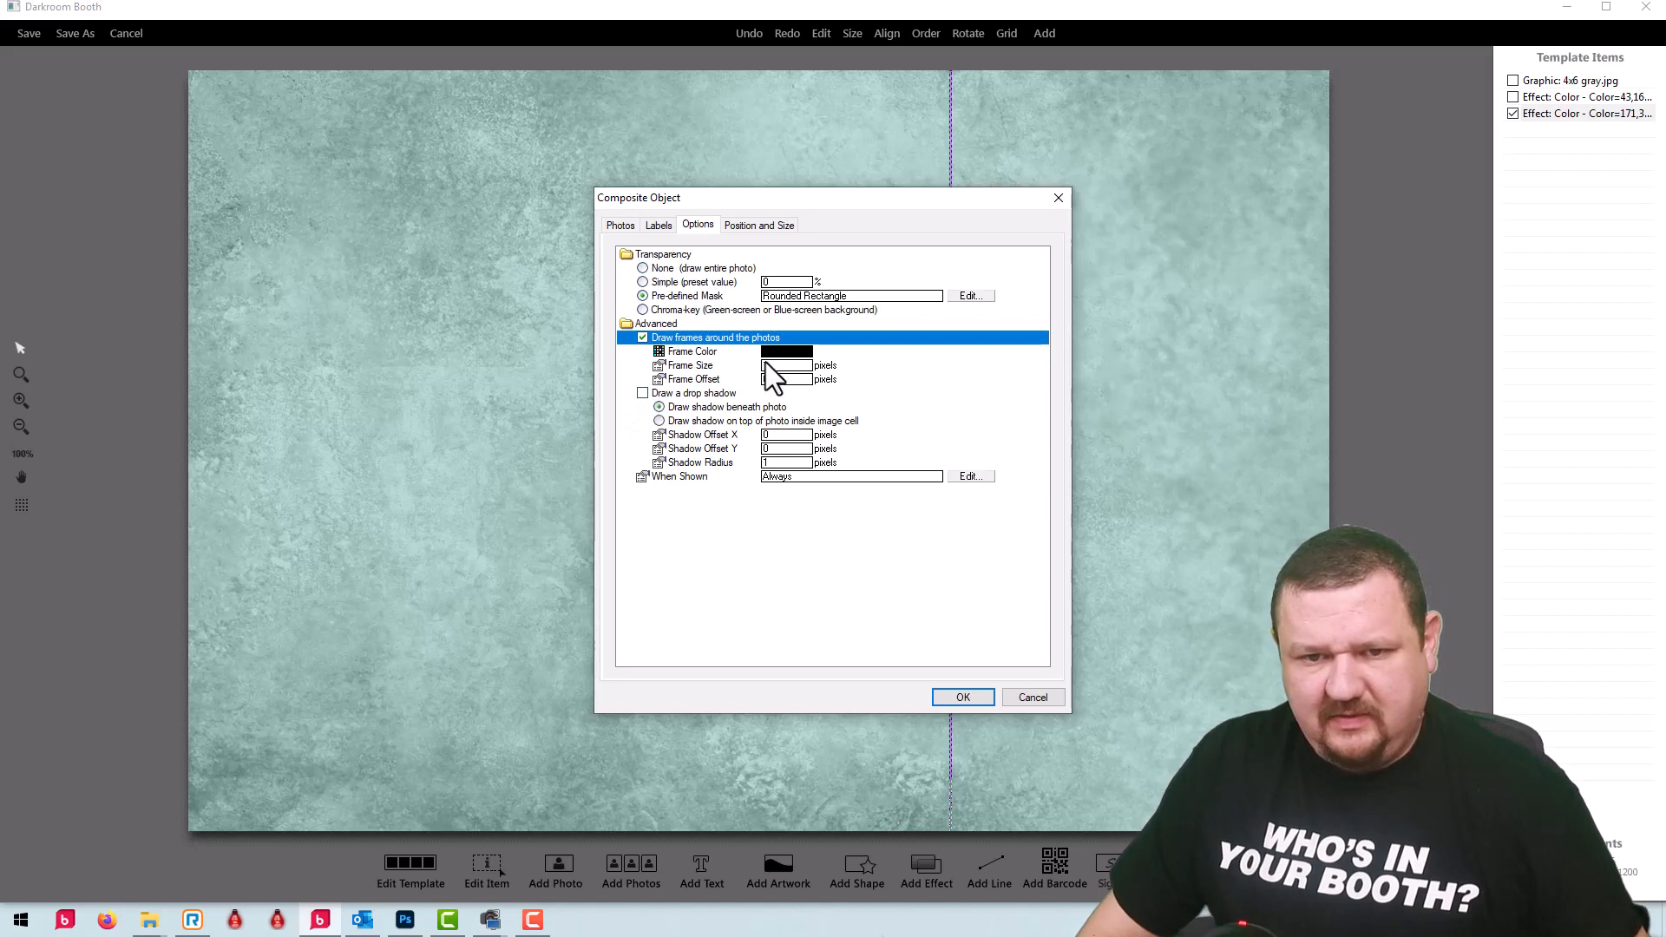
pyautogui.click(640, 394)
pyautogui.click(775, 353)
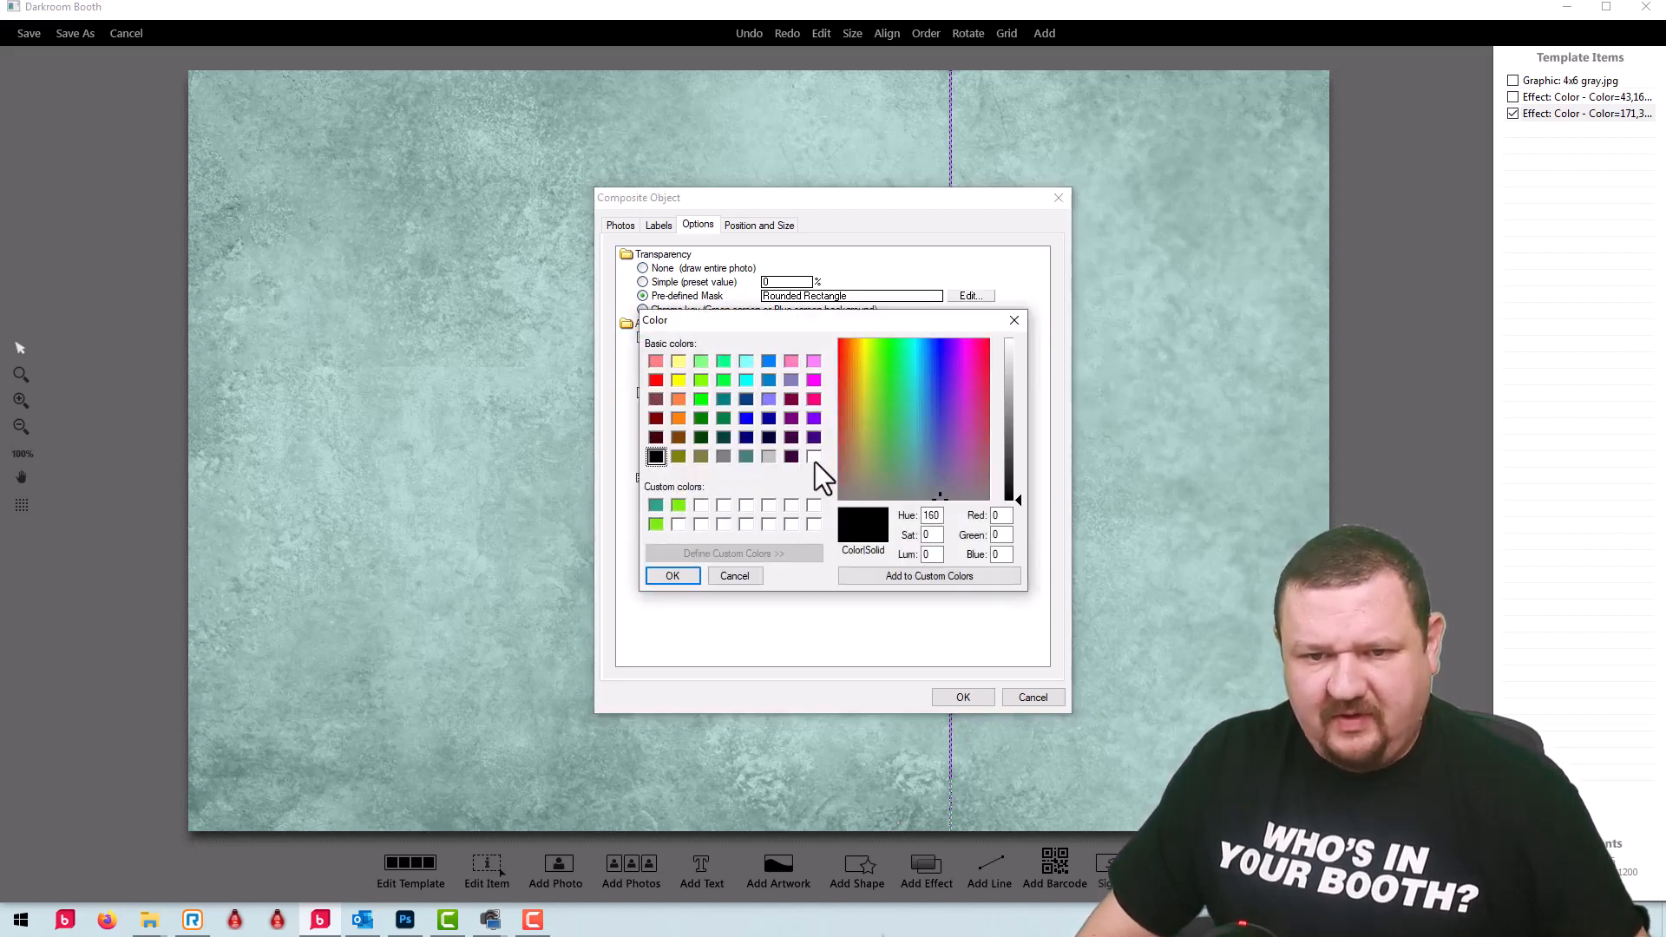
pyautogui.click(815, 460)
pyautogui.click(665, 573)
pyautogui.click(772, 365)
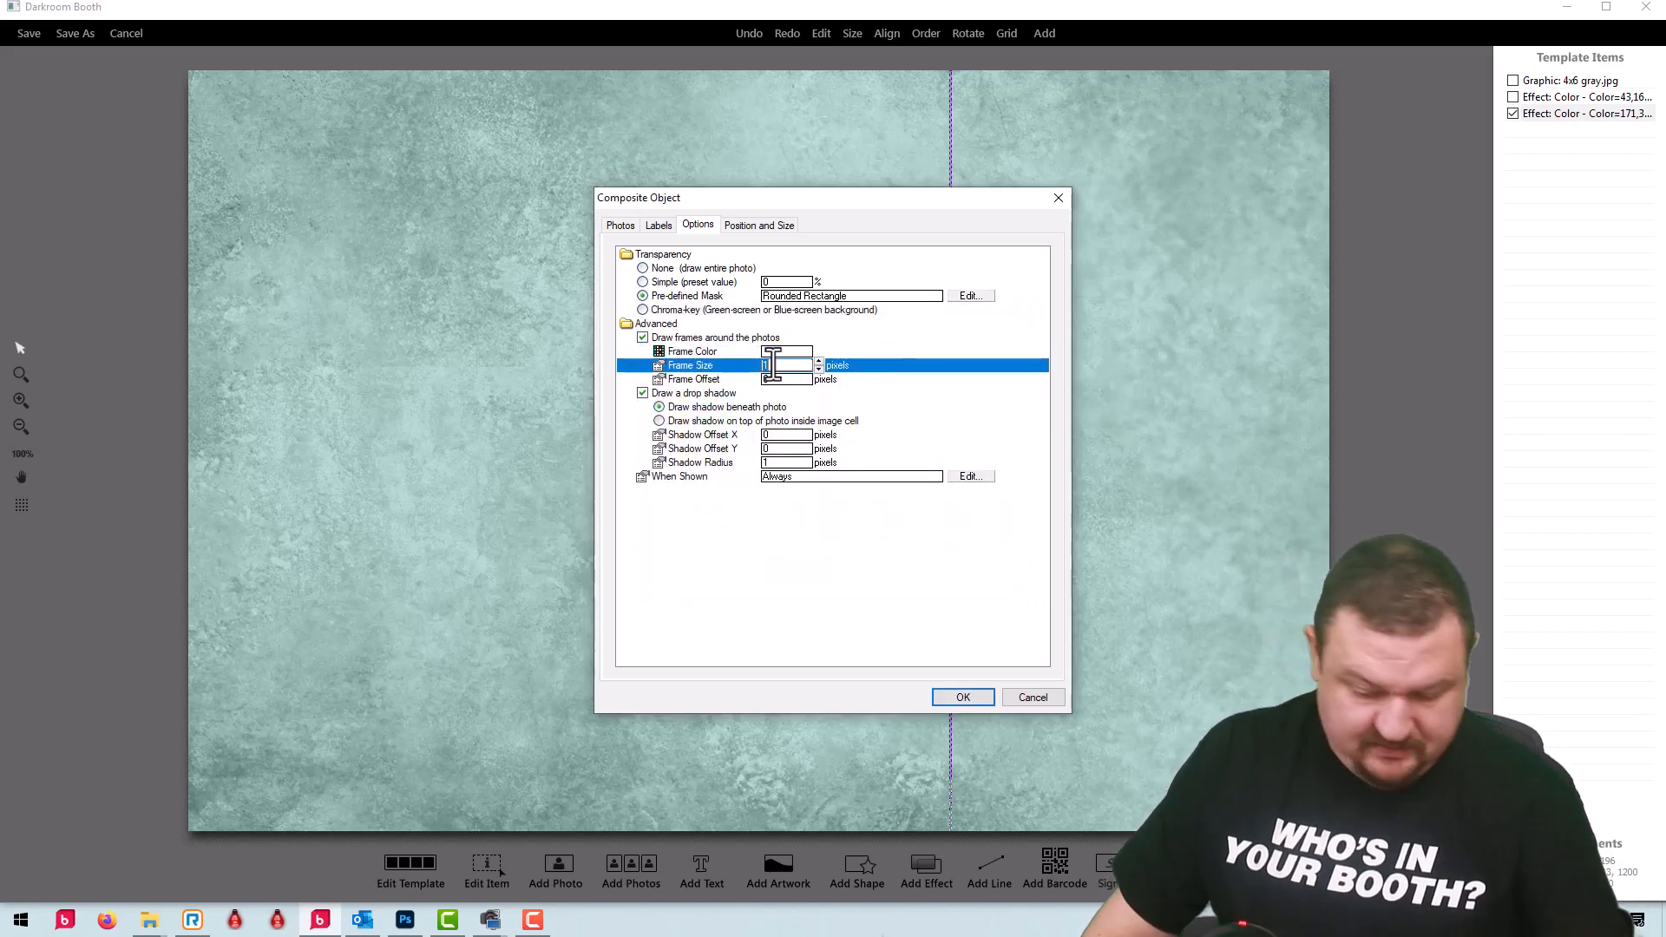
# Step: Give each photo in the group a fixed custom size of 425 wide by 500 high
pyautogui.click(620, 228)
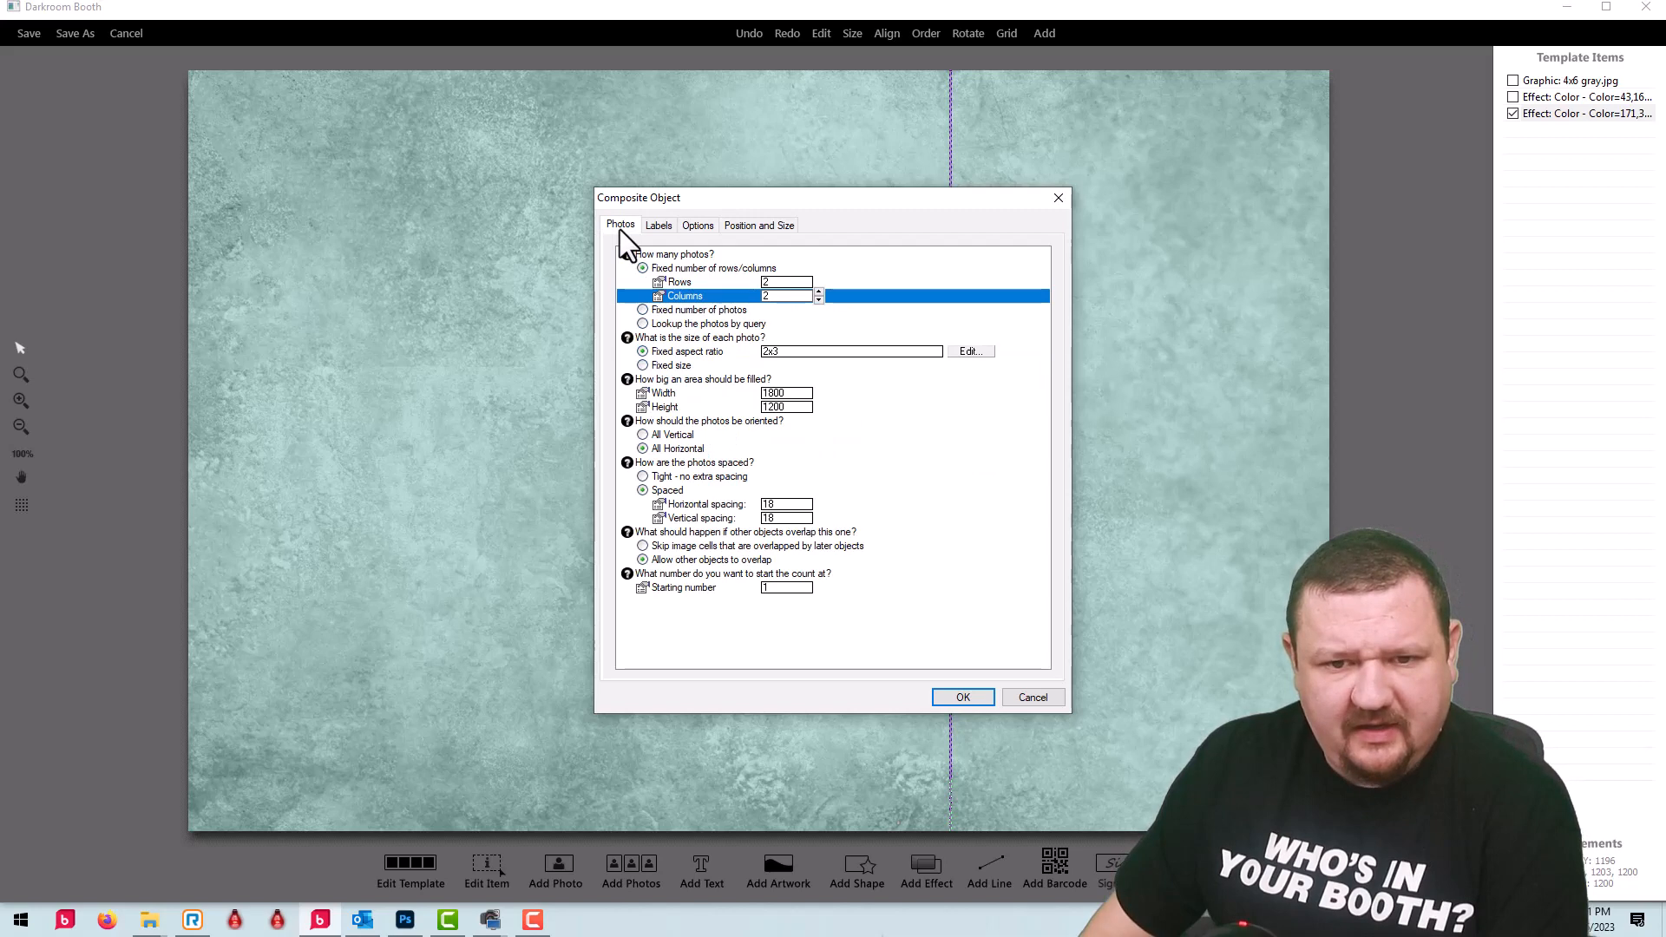
pyautogui.click(643, 365)
pyautogui.click(977, 365)
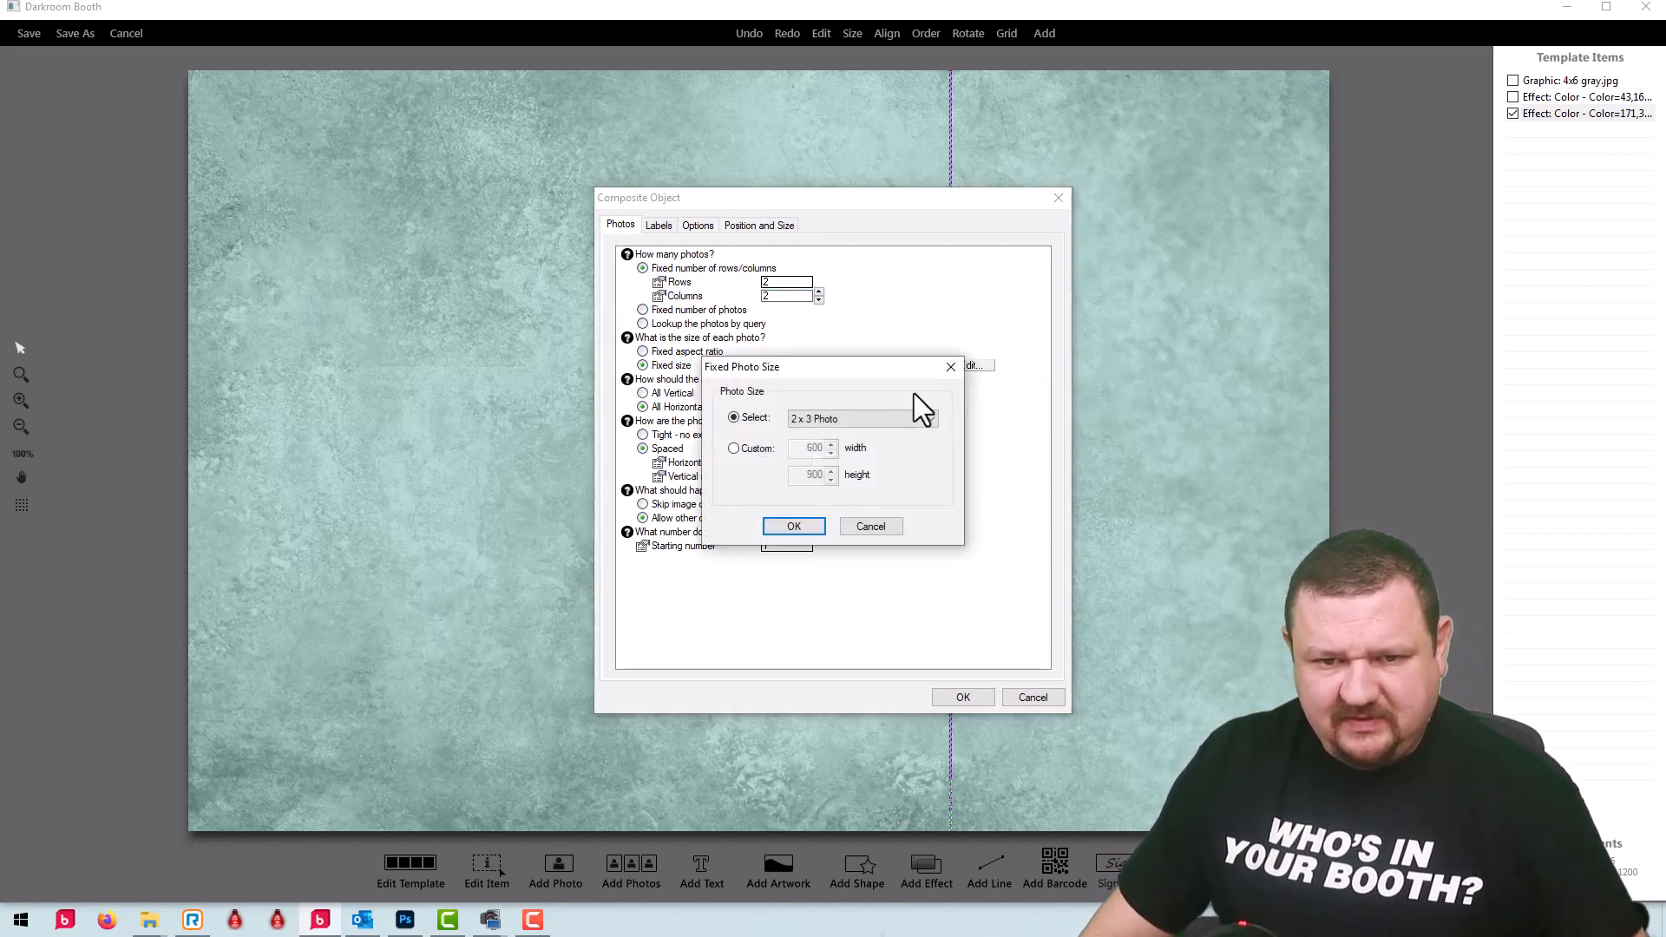
pyautogui.click(742, 450)
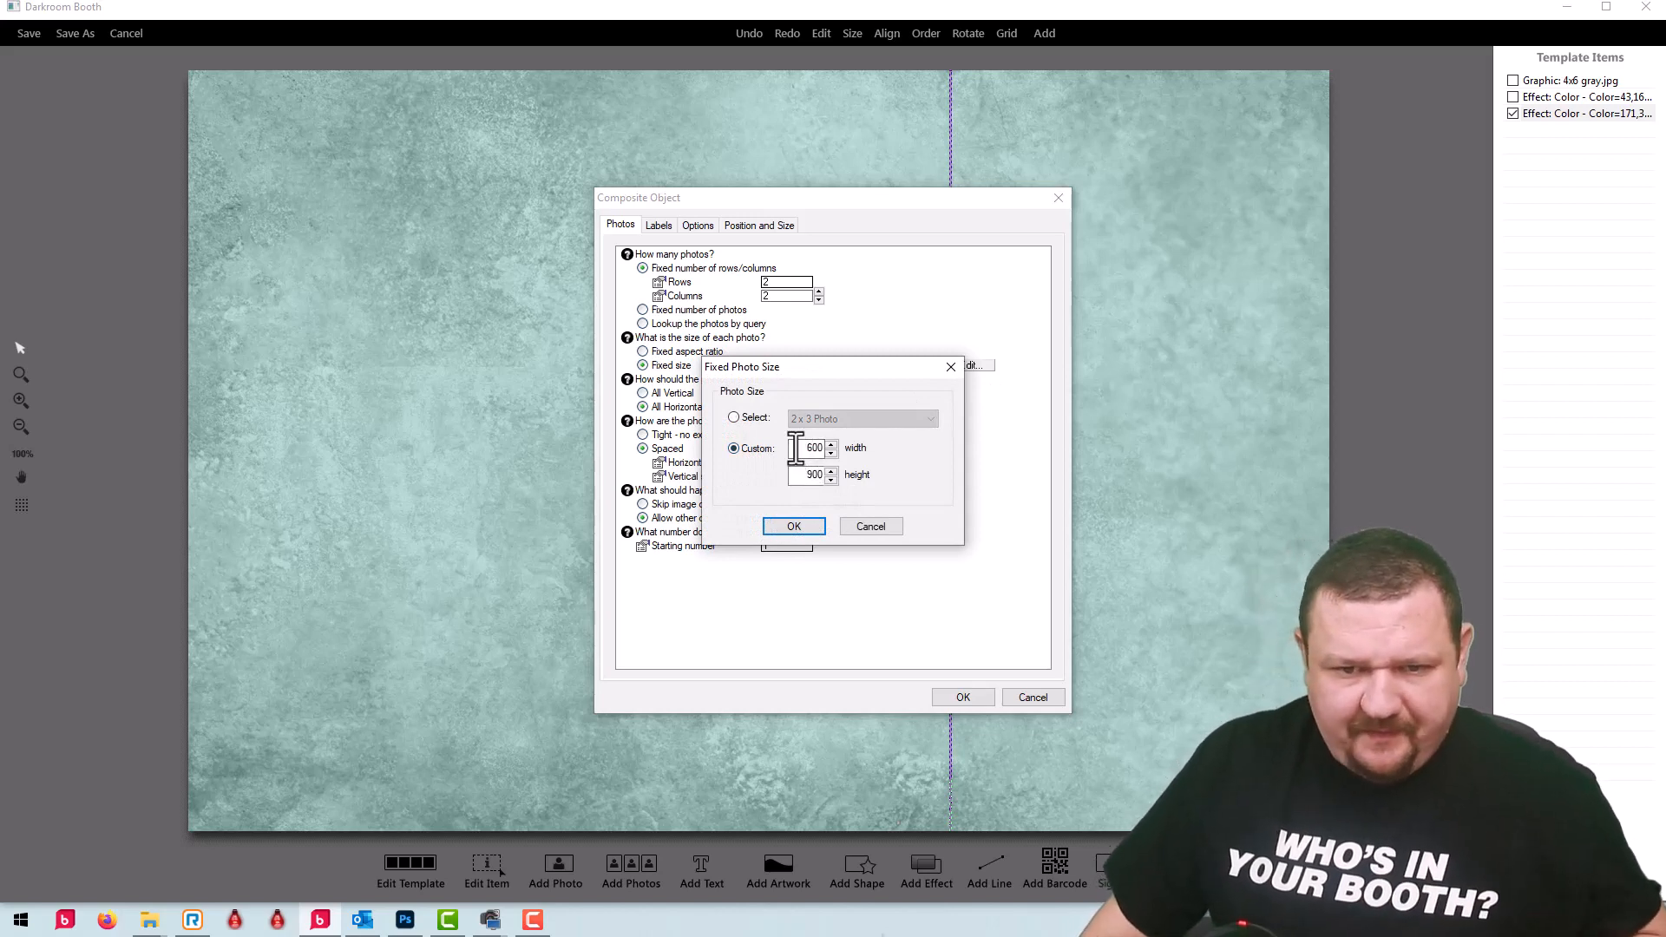
pyautogui.doubleClick(807, 449)
pyautogui.write('425')
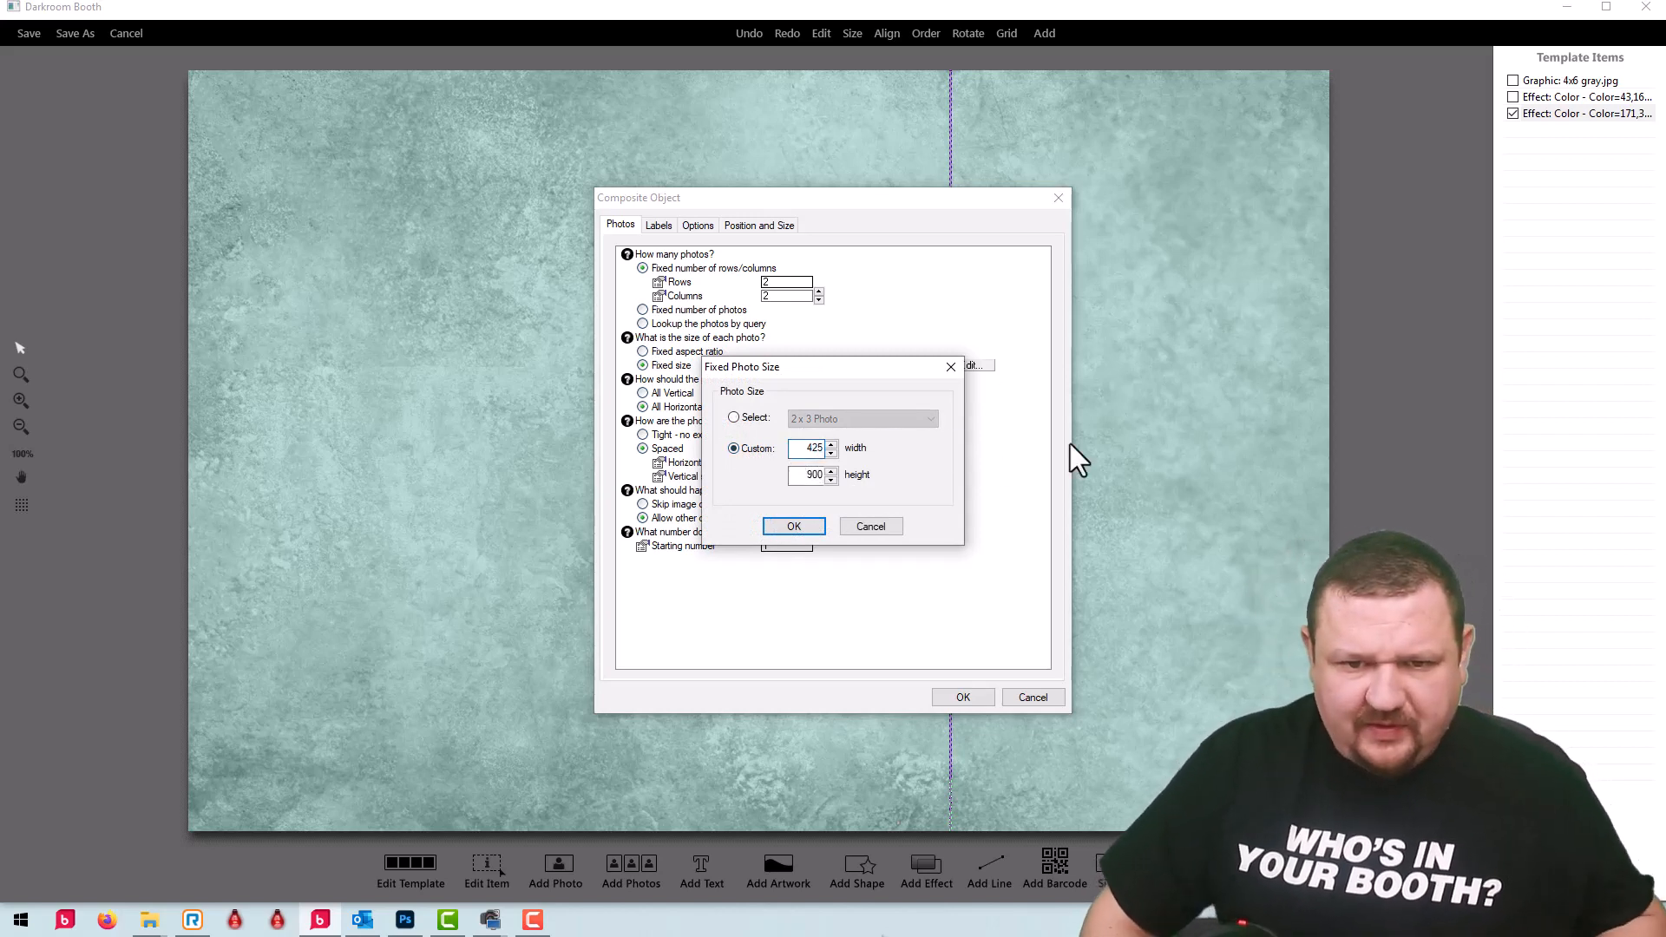
pyautogui.press('Tab')
pyautogui.write('500')
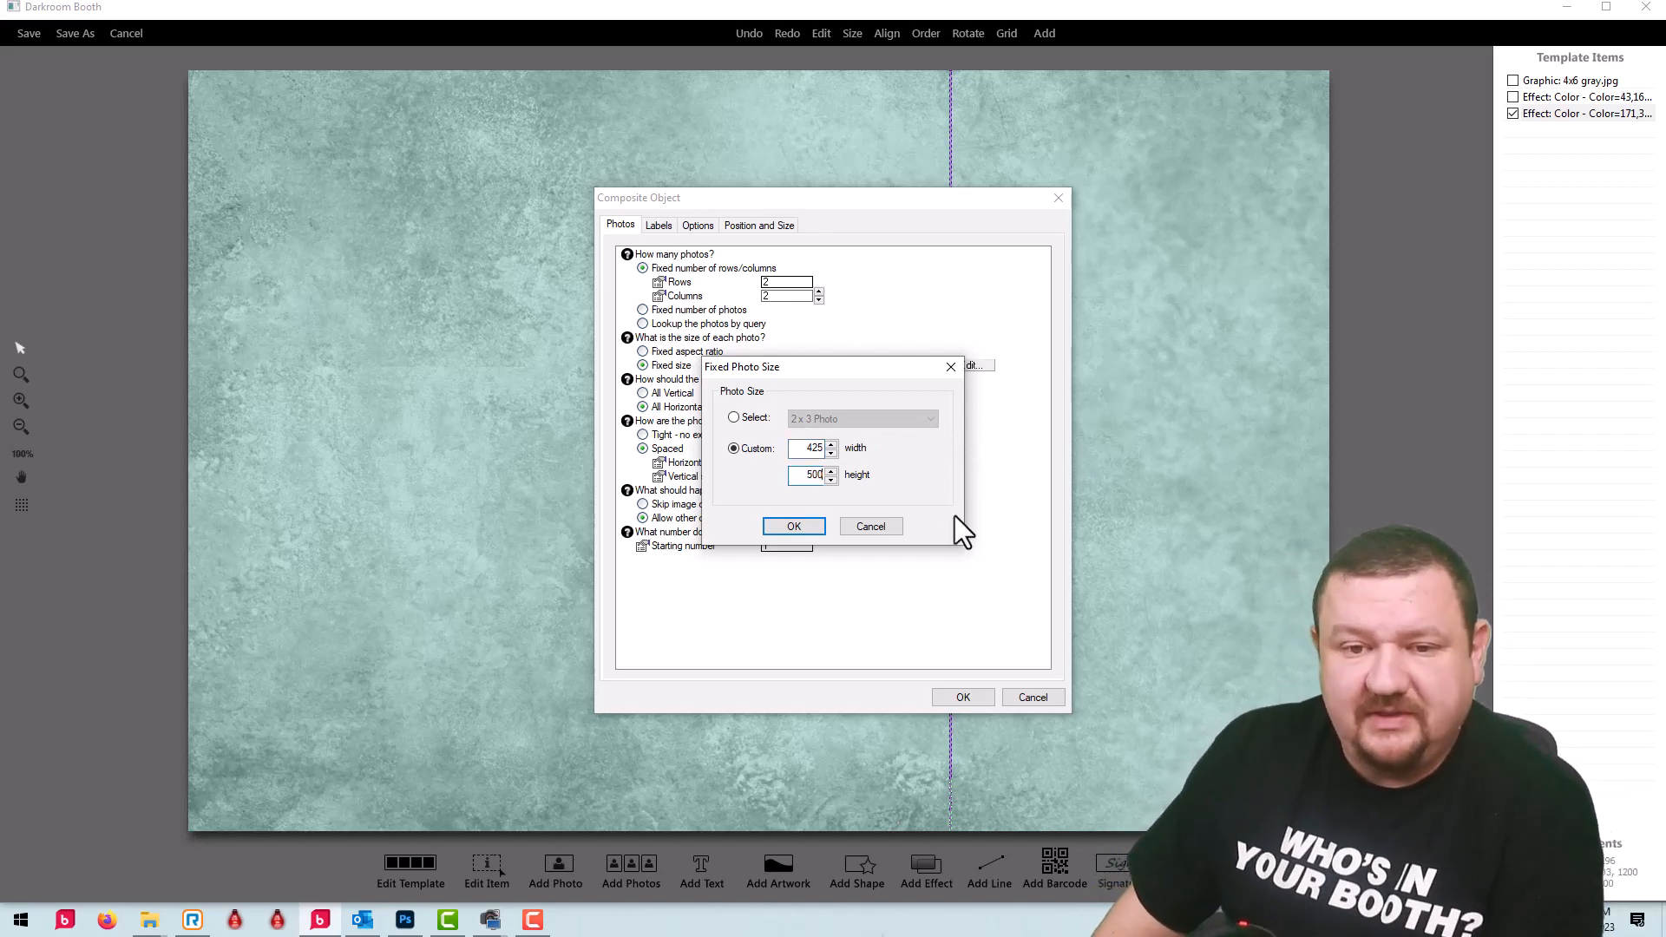
pyautogui.click(791, 527)
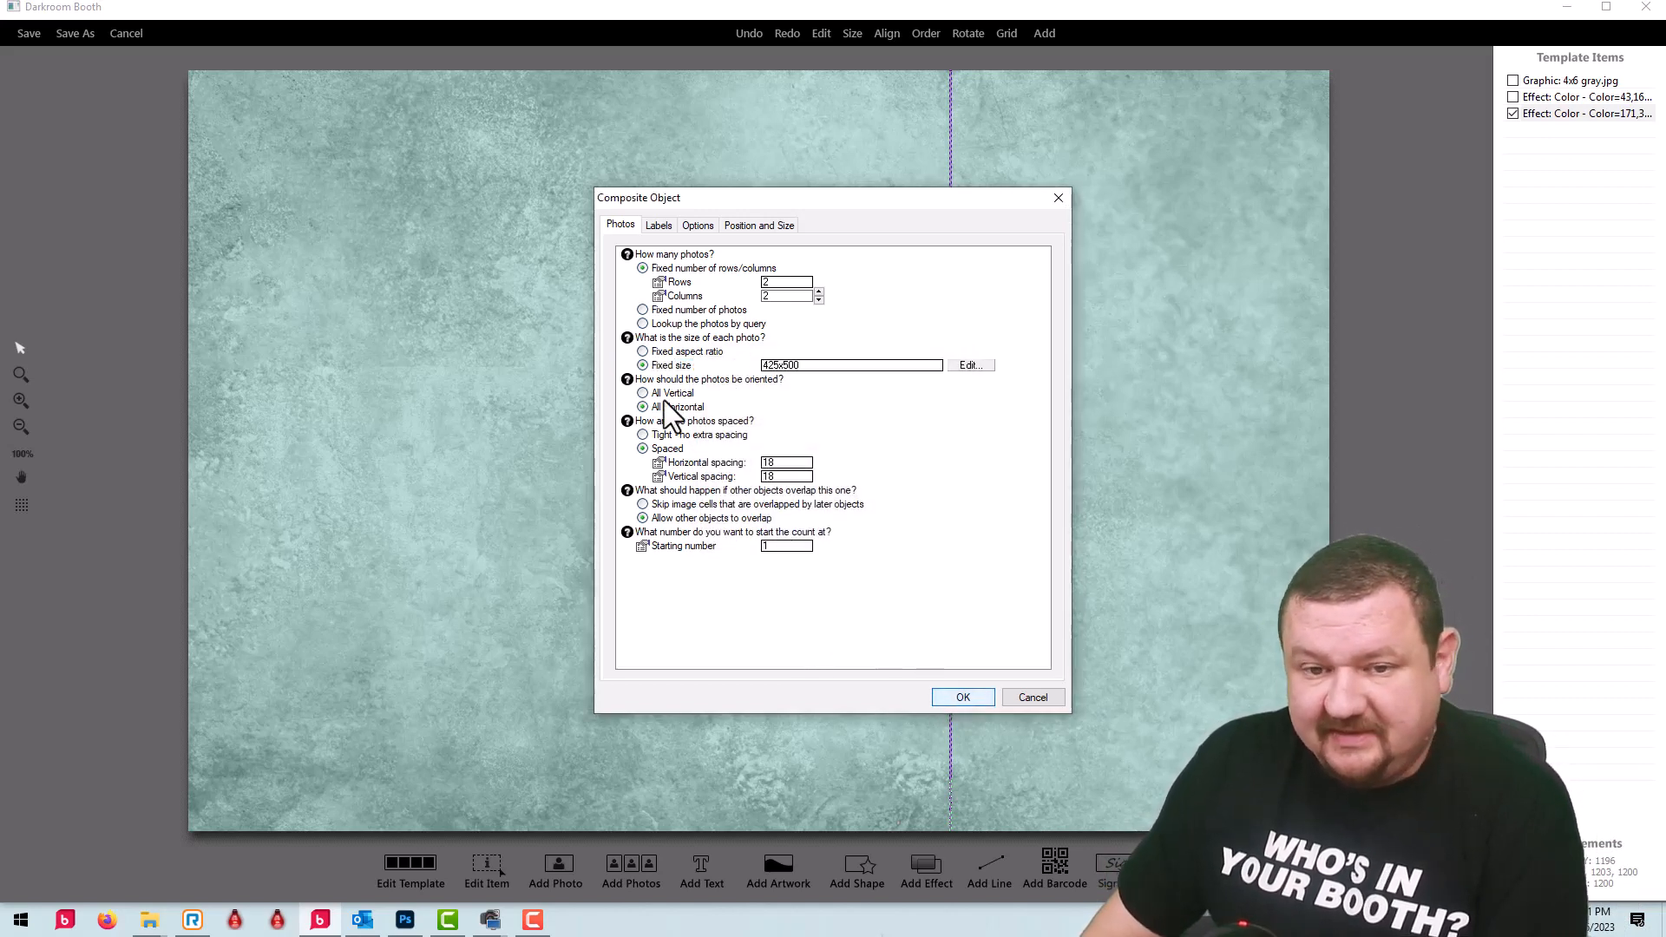
# Step: Switch the photo sizing to a fixed aspect ratio of 425x500 and place the group on the template
pyautogui.click(643, 353)
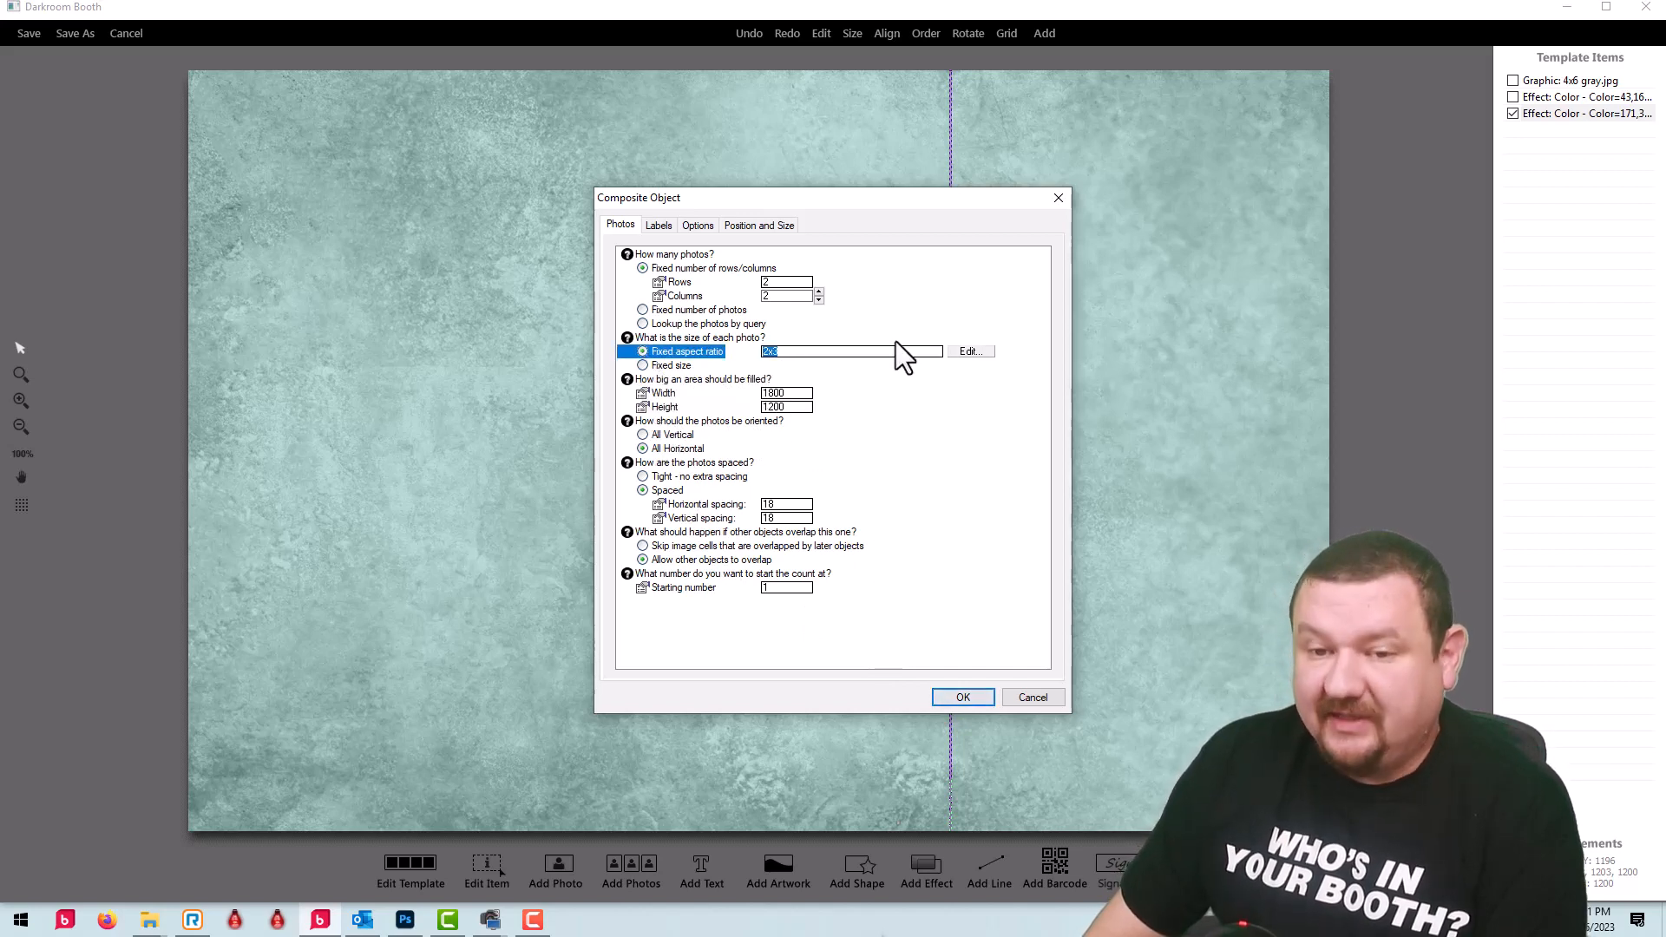
pyautogui.click(960, 351)
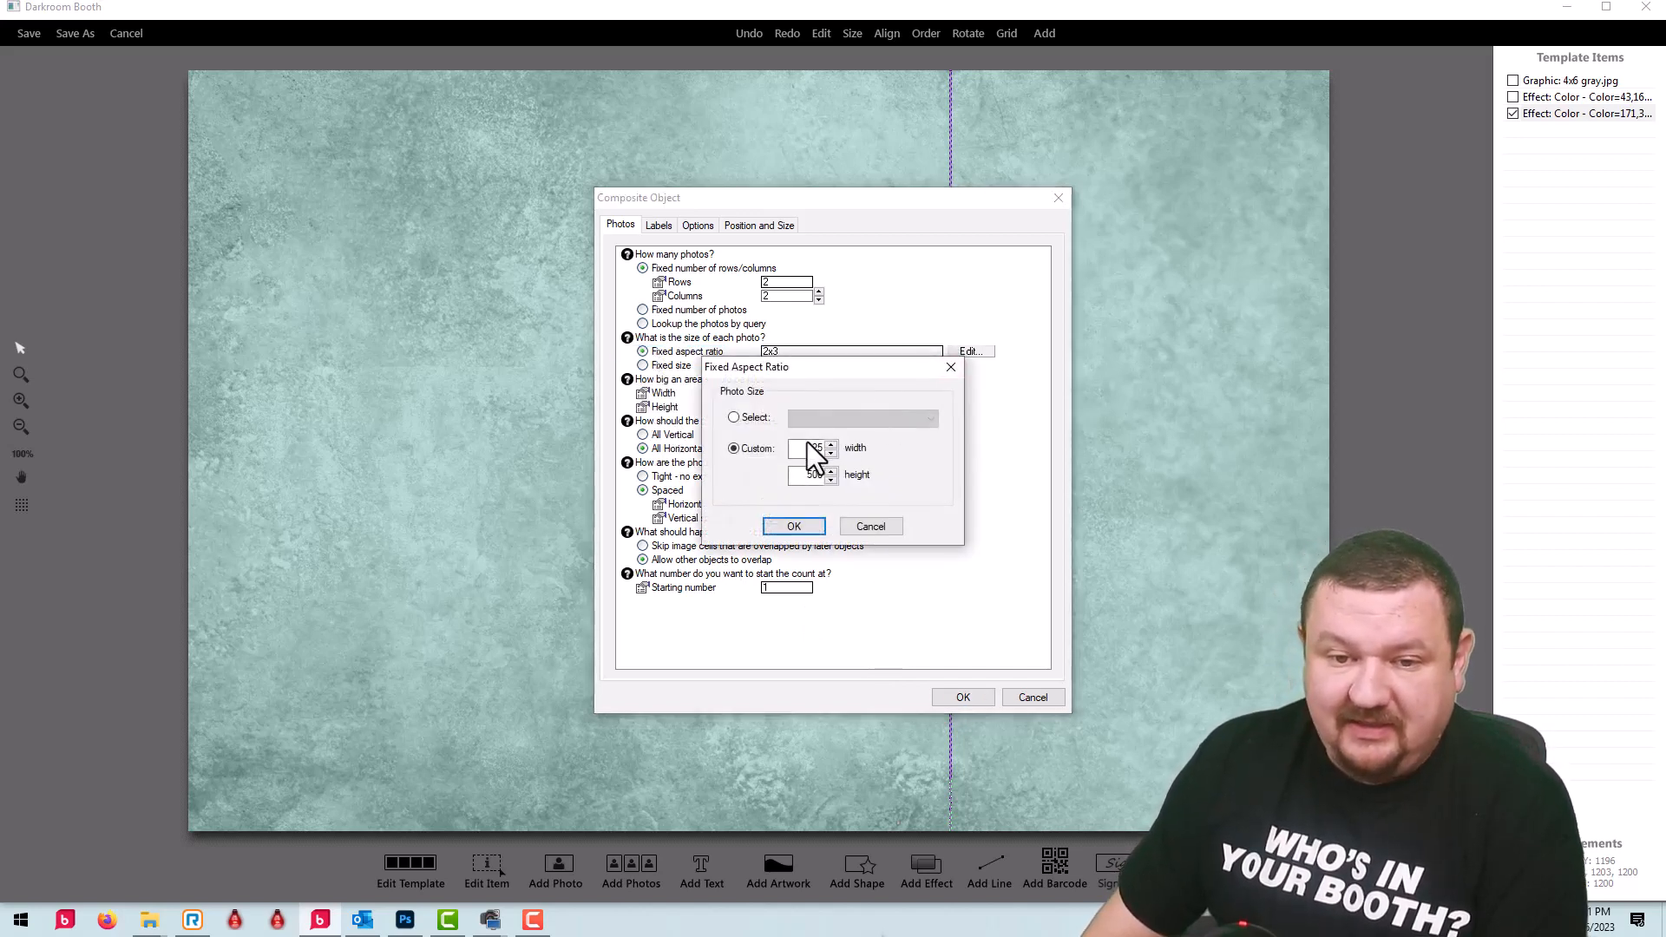
pyautogui.click(788, 526)
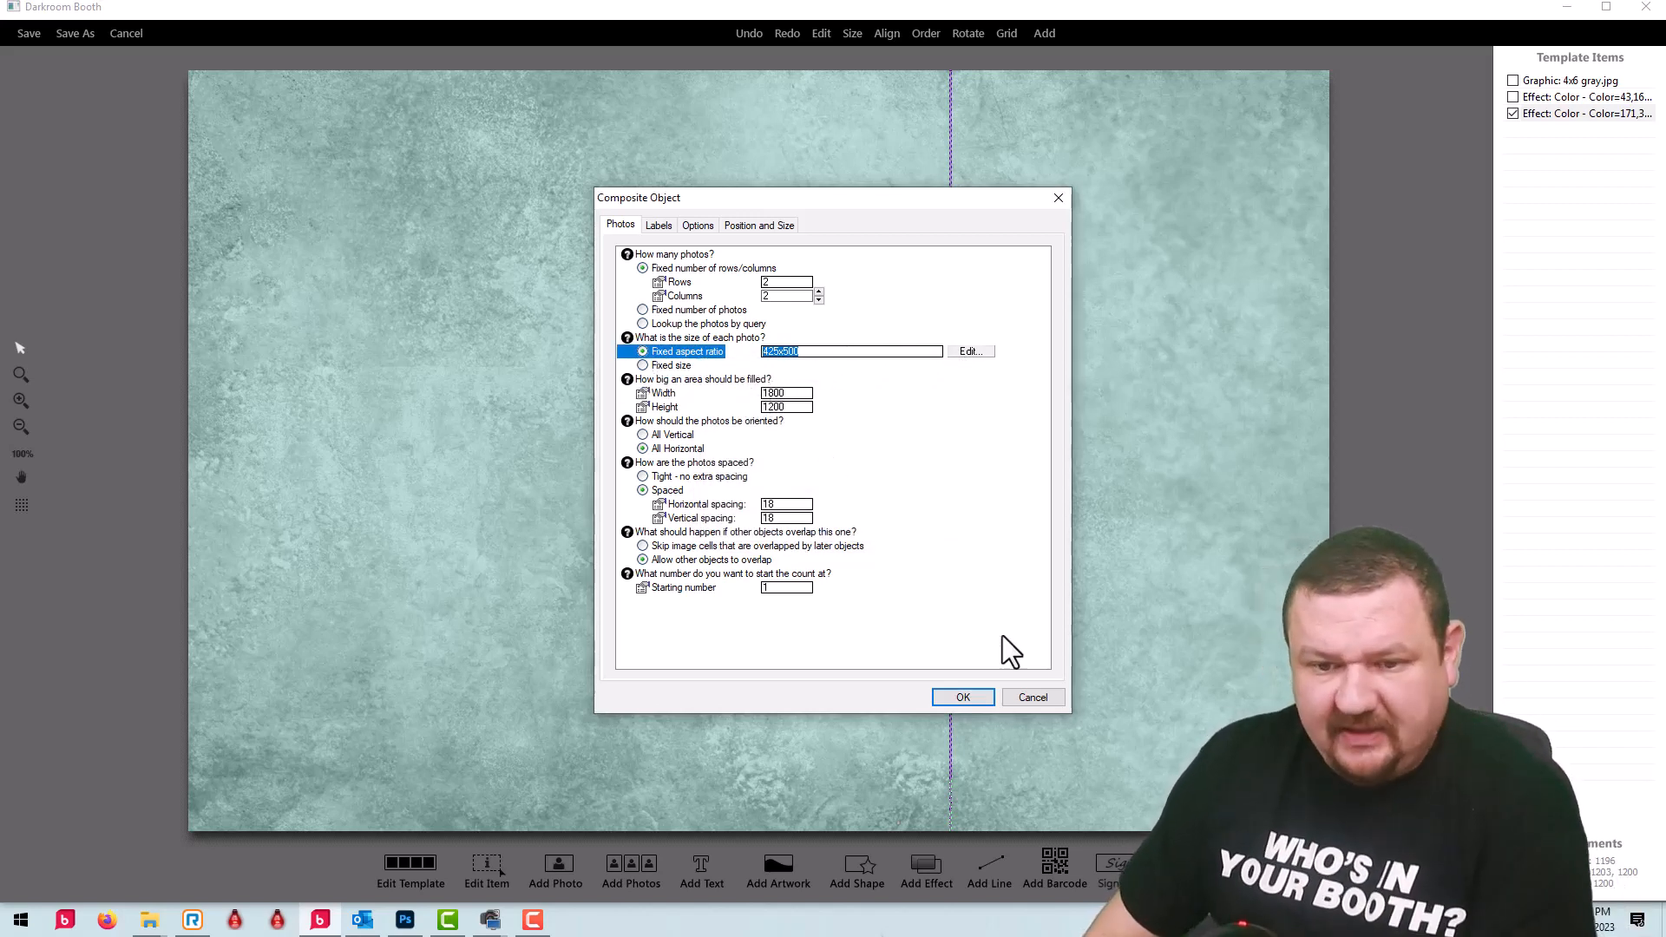
pyautogui.click(958, 696)
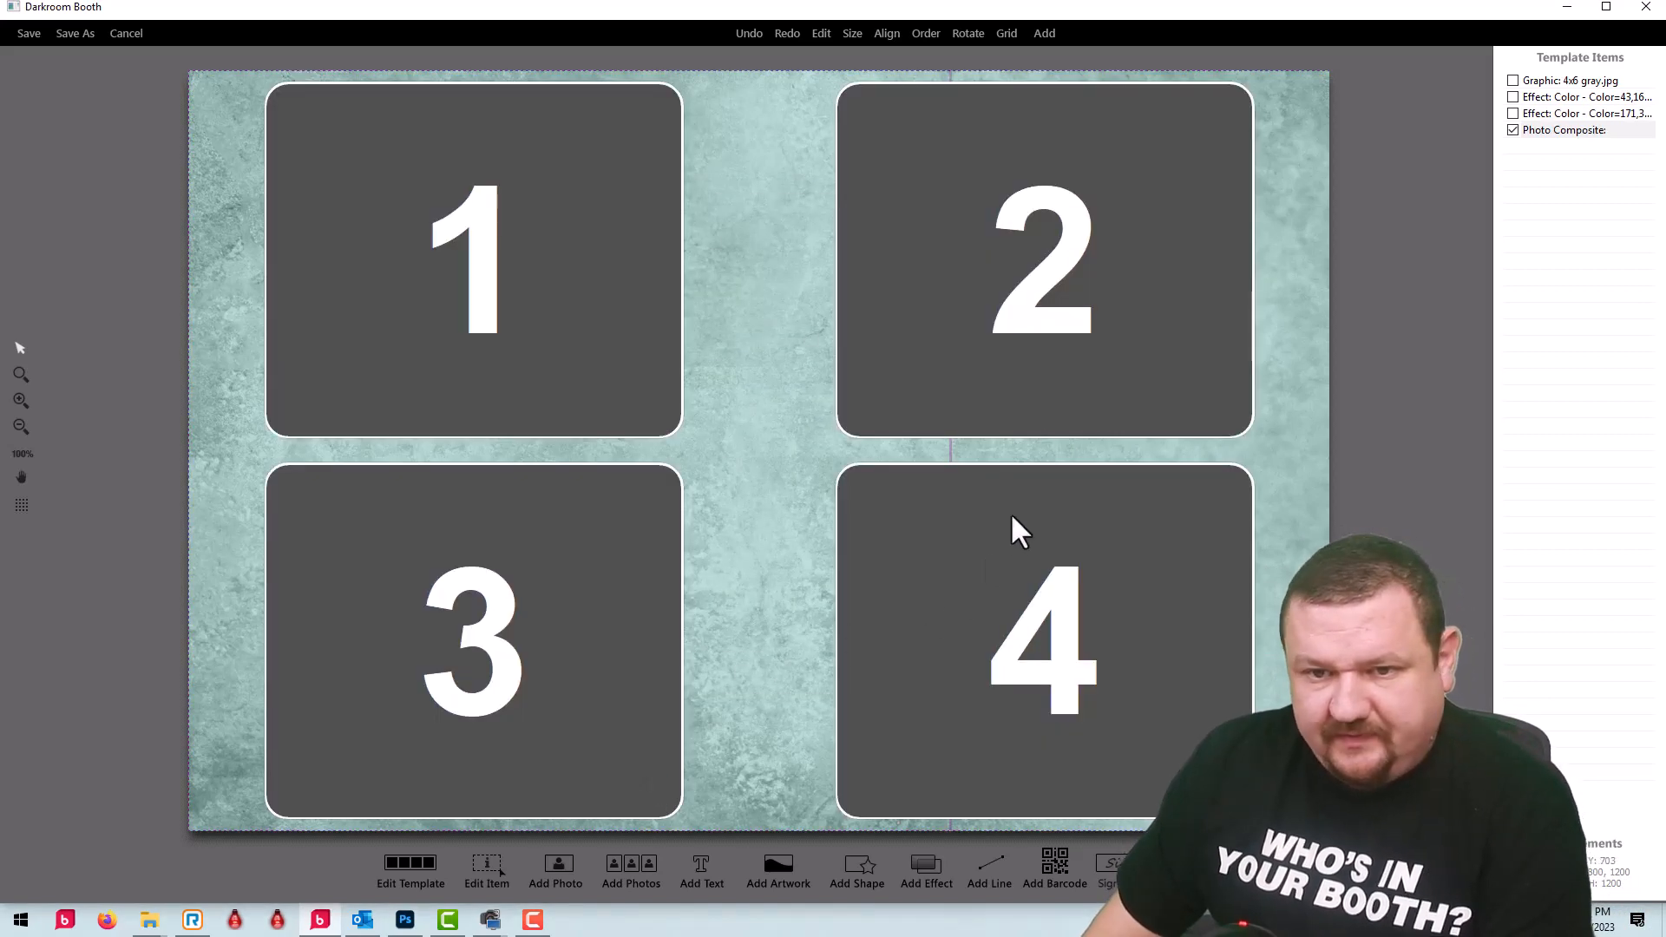
# Step: Shrink and reposition the photo group to fit left of the guide line, leaving room below it for text
pyautogui.click(1027, 373)
pyautogui.scroll(-2, 1017, 419)
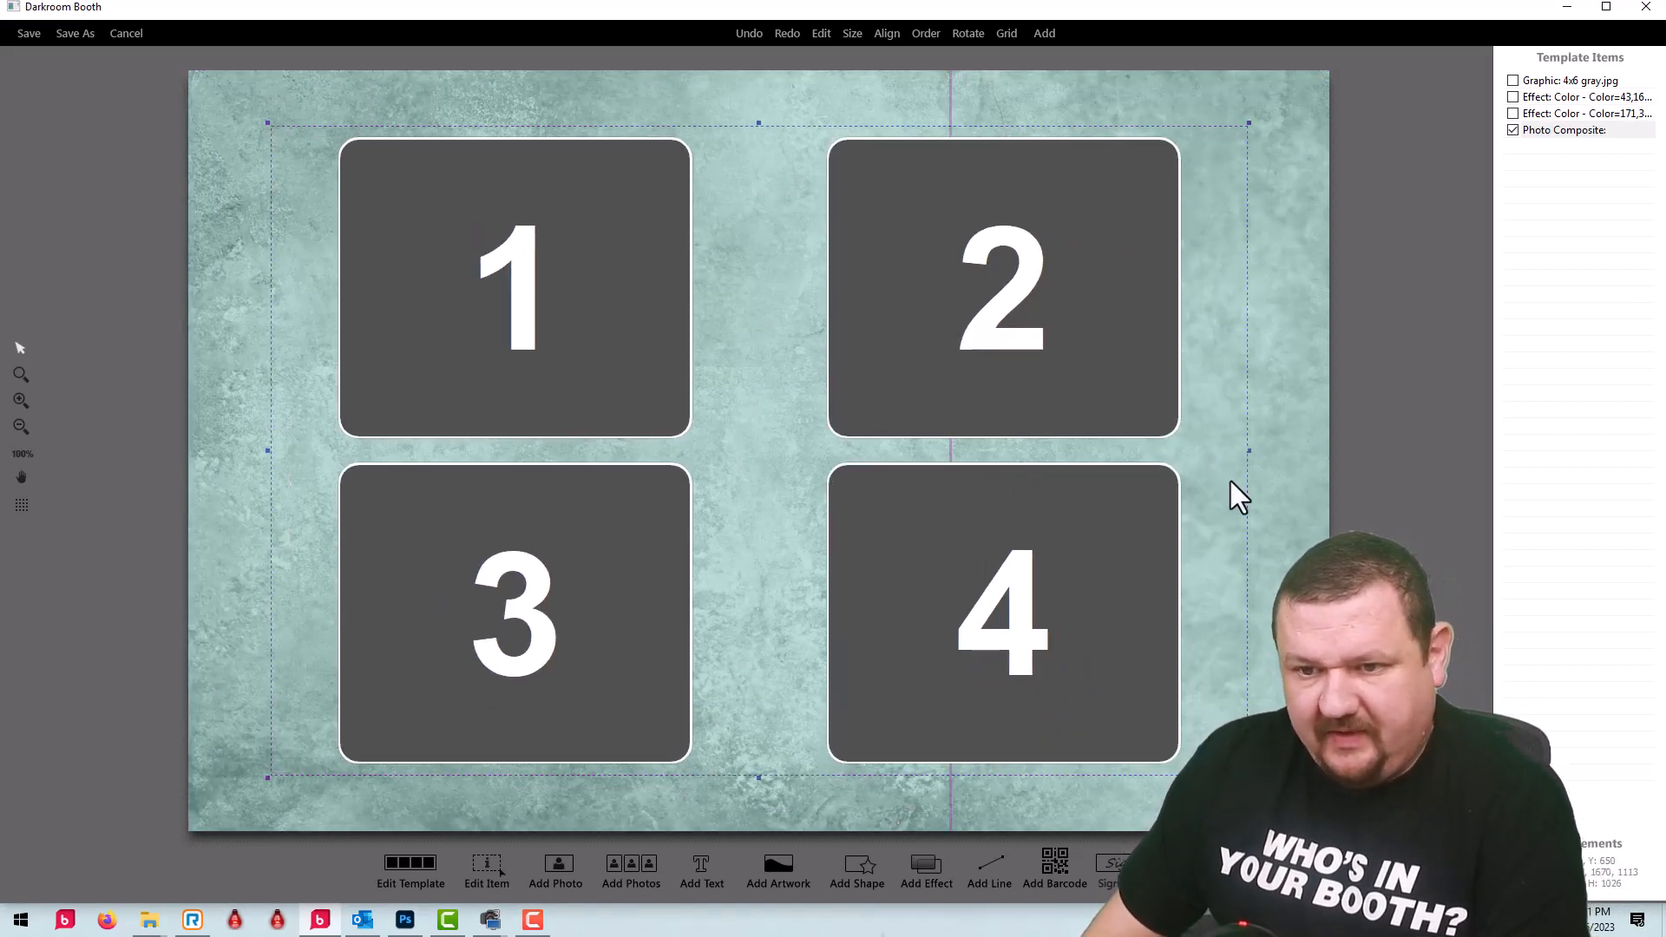
pyautogui.moveTo(1248, 451); pyautogui.dragTo(968, 451)
pyautogui.moveTo(848, 580); pyautogui.dragTo(804, 556)
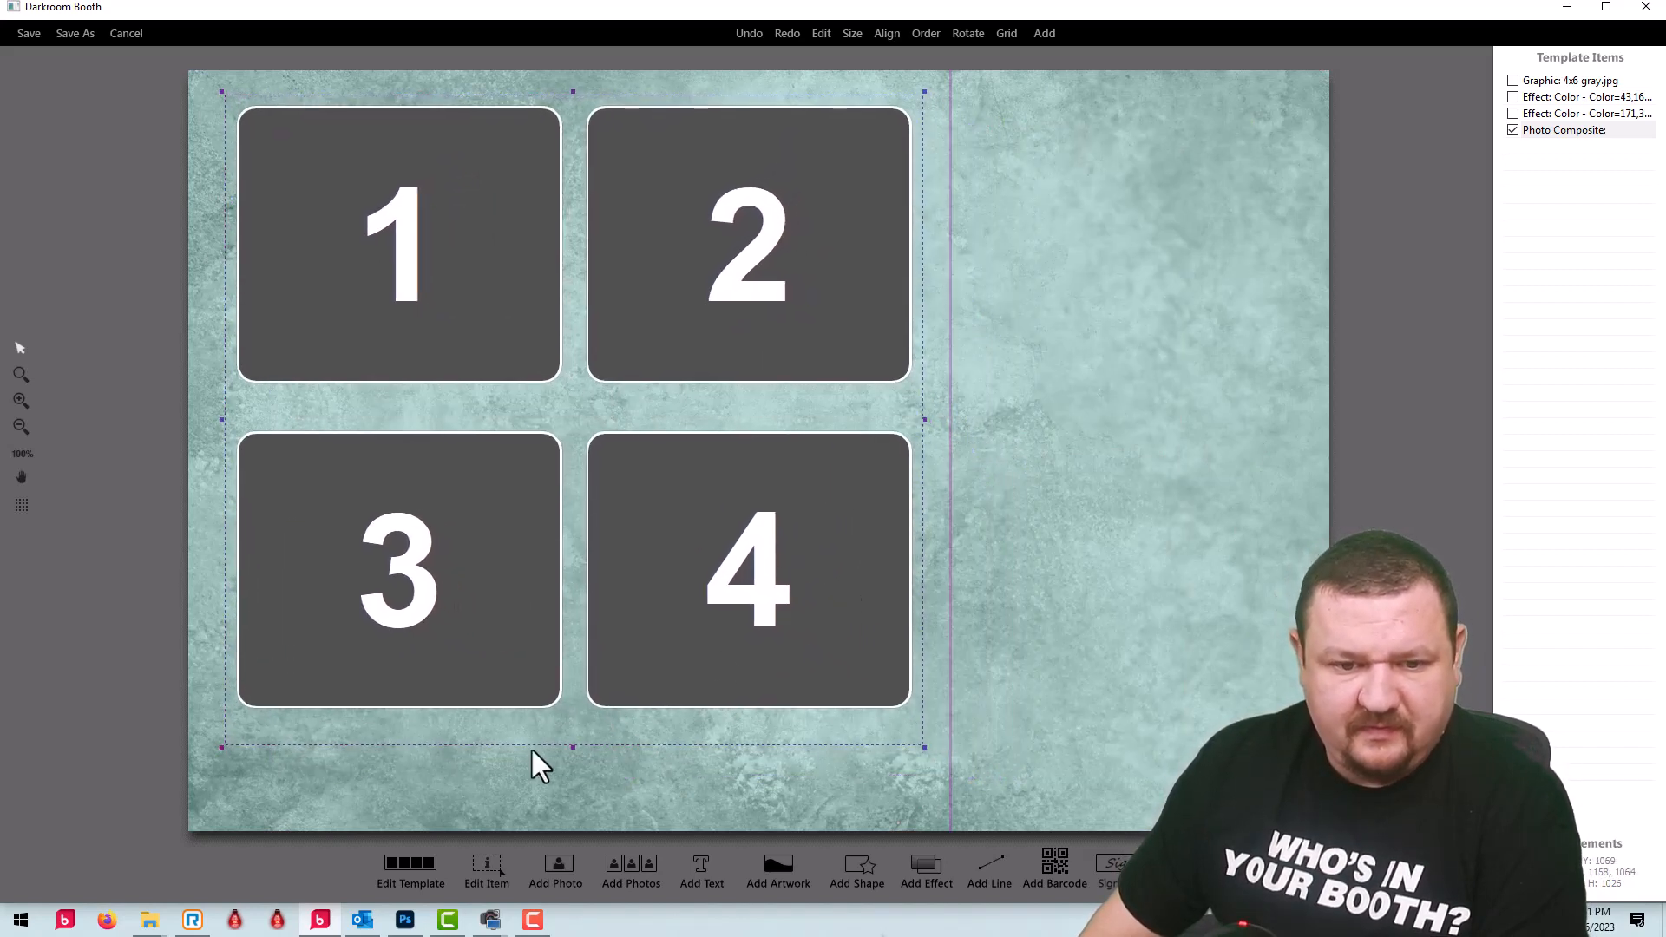
pyautogui.moveTo(570, 744); pyautogui.dragTo(570, 721)
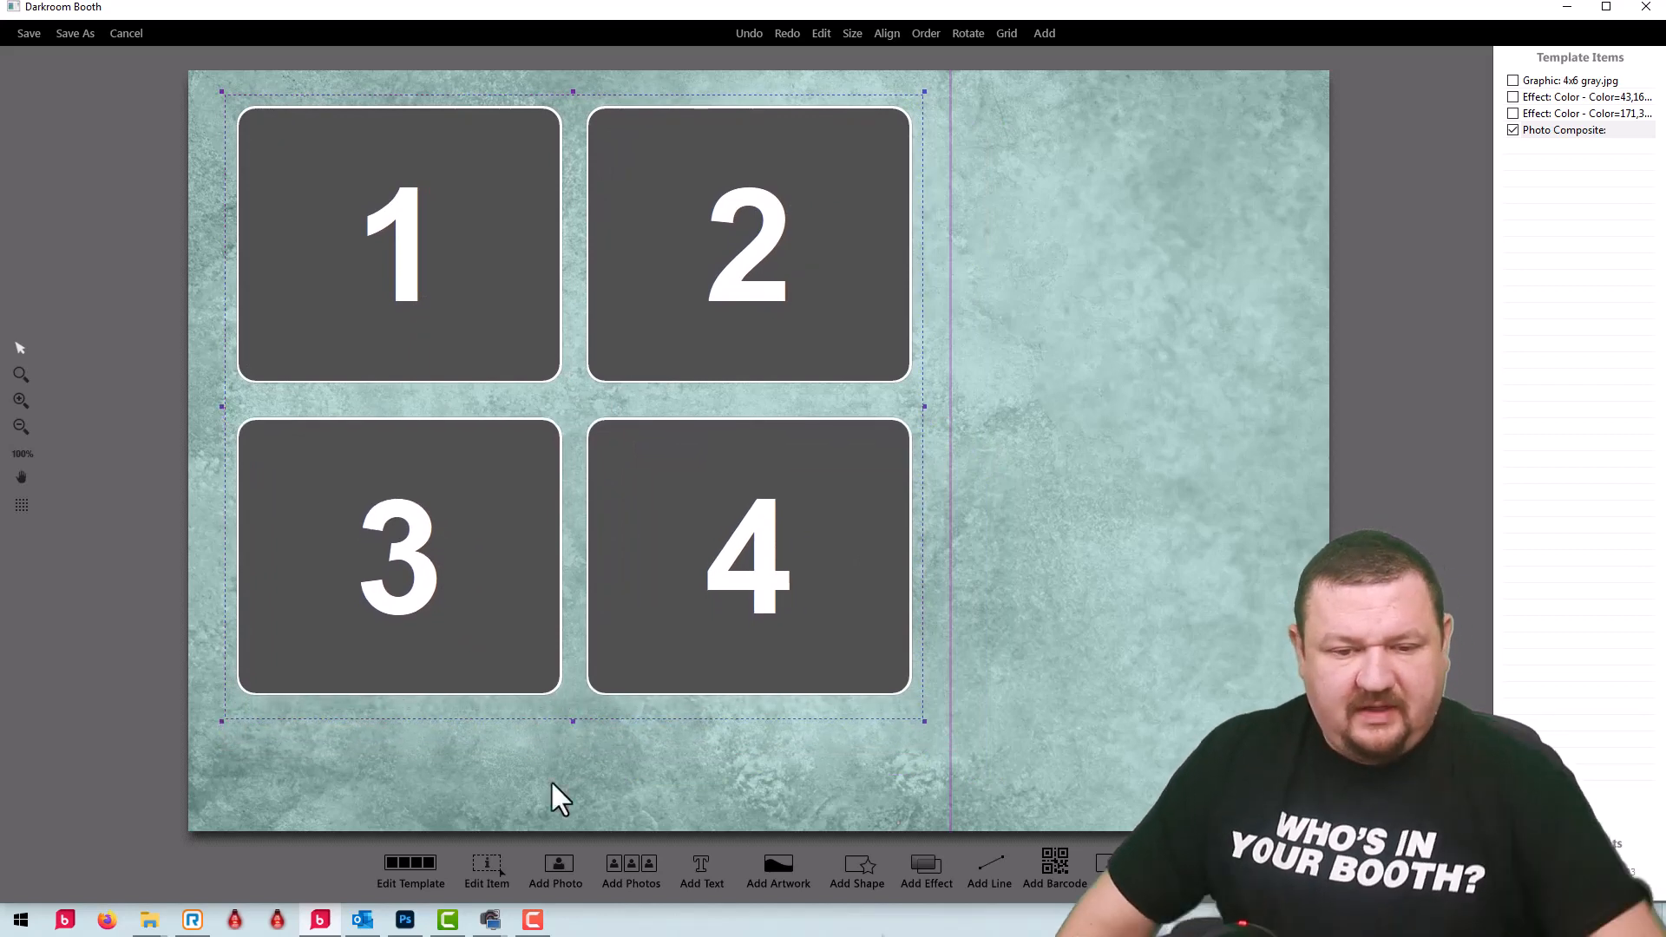
# Step: Start a new text object containing the couple's first names joined by "and"
pyautogui.click(697, 887)
pyautogui.click(570, 577)
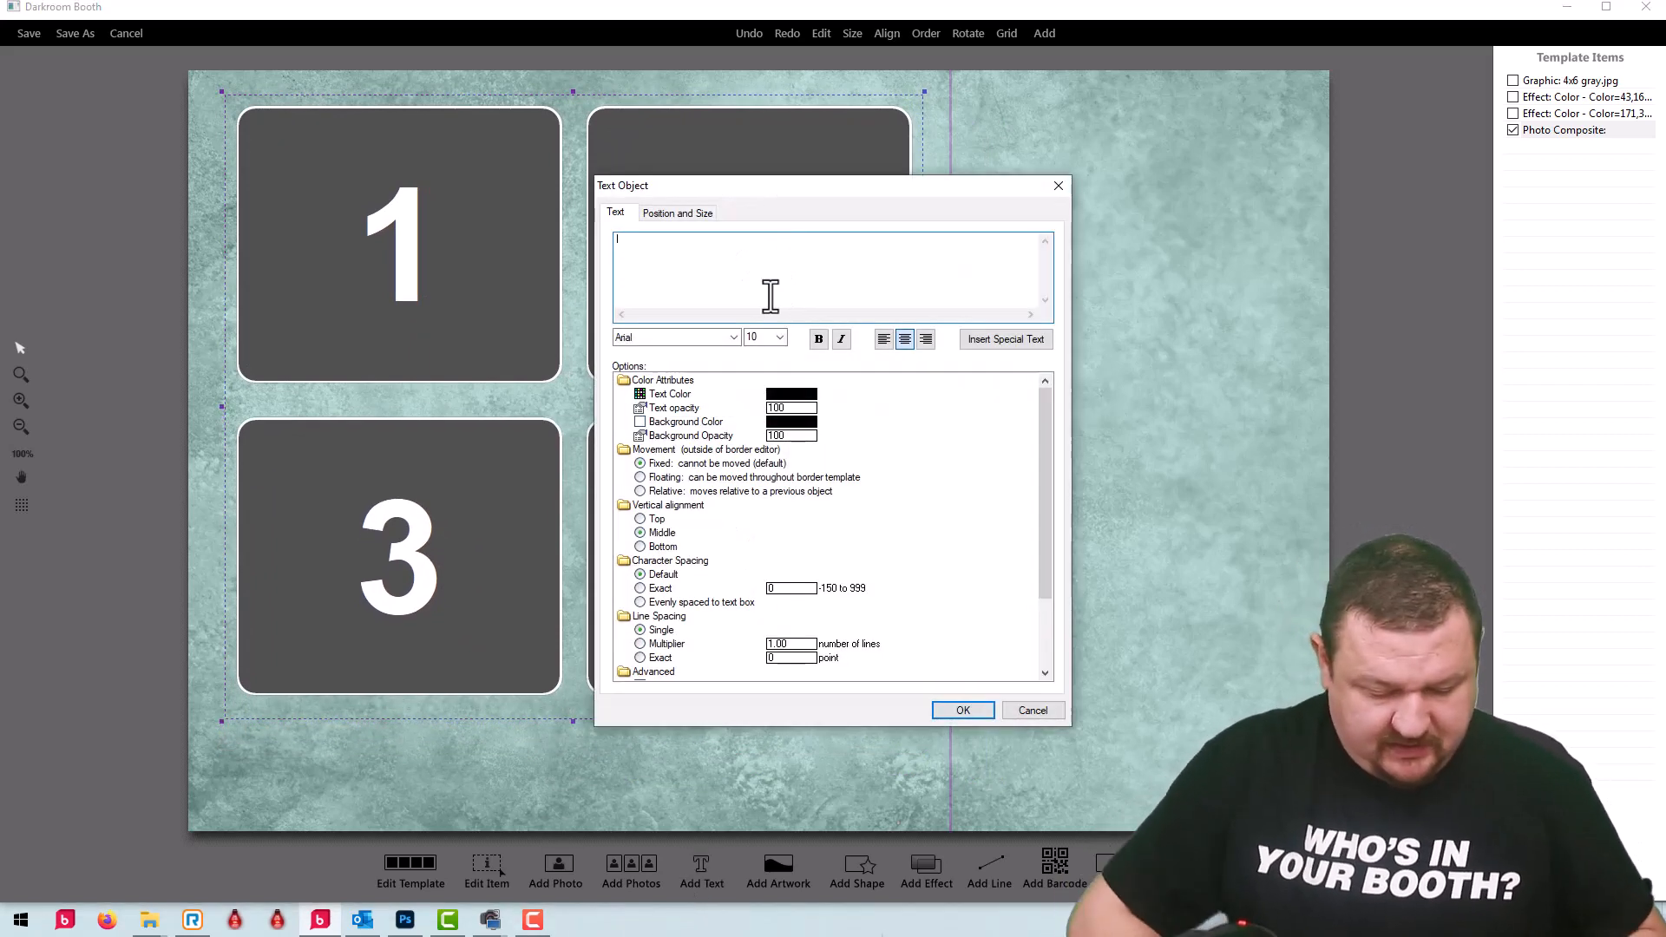
pyautogui.write('Jack and')
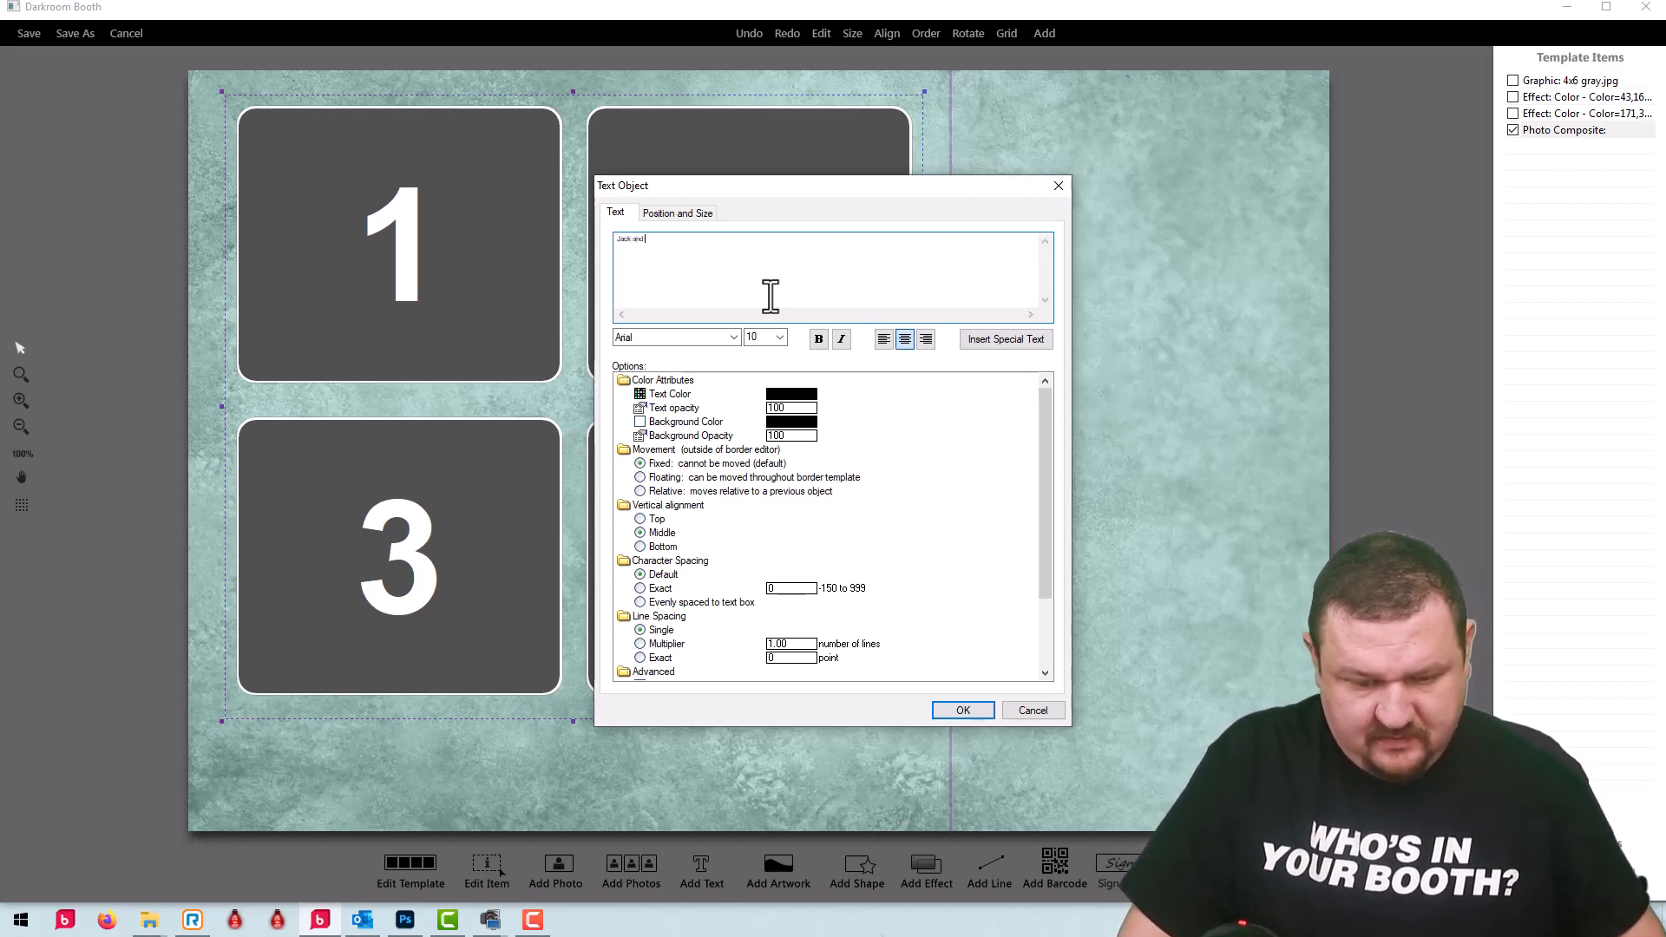
pyautogui.write(' Ka')
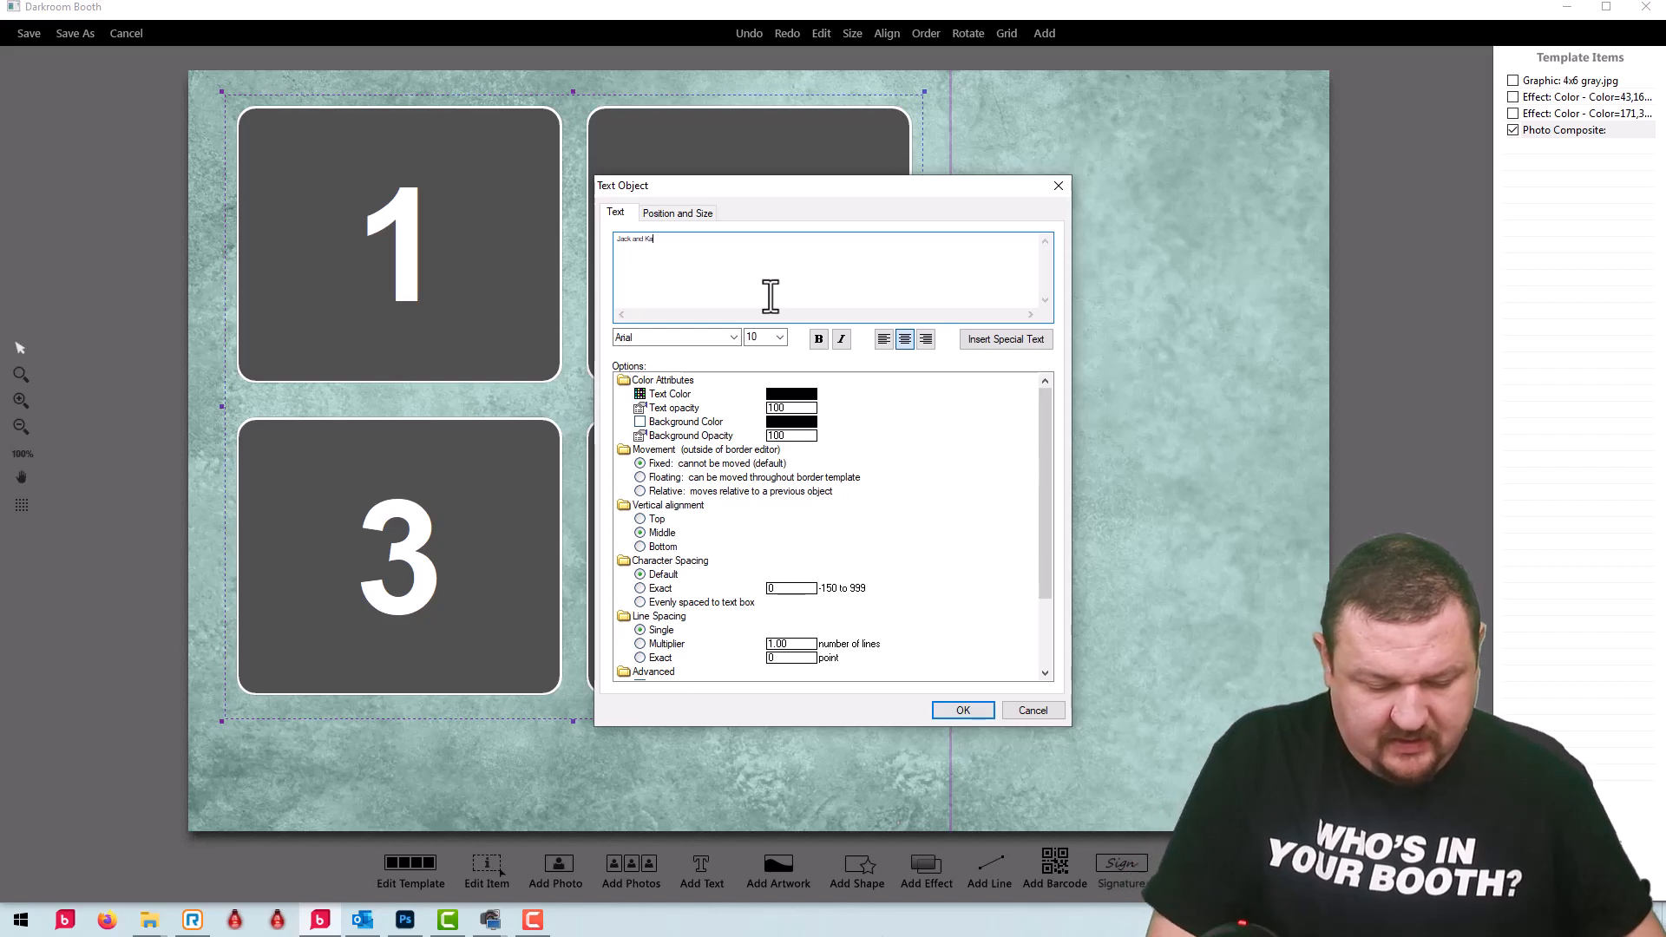
pyautogui.write('te')
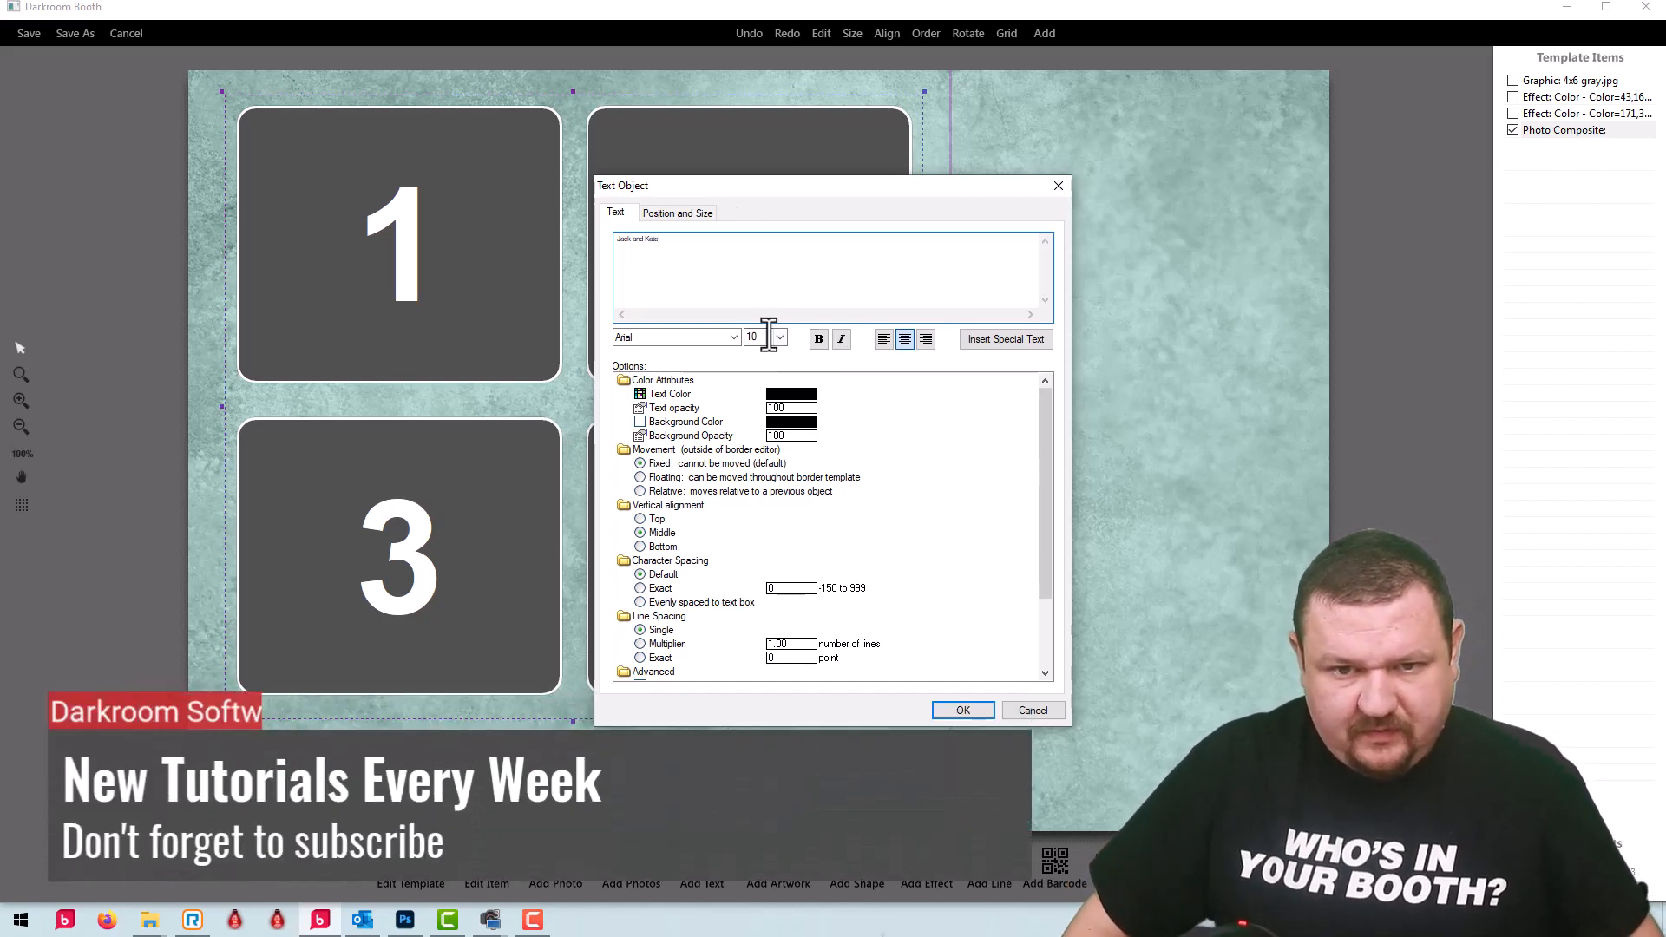
# Step: Set the names text to size 30 in the Vladimir Script font
pyautogui.doubleClick(755, 337)
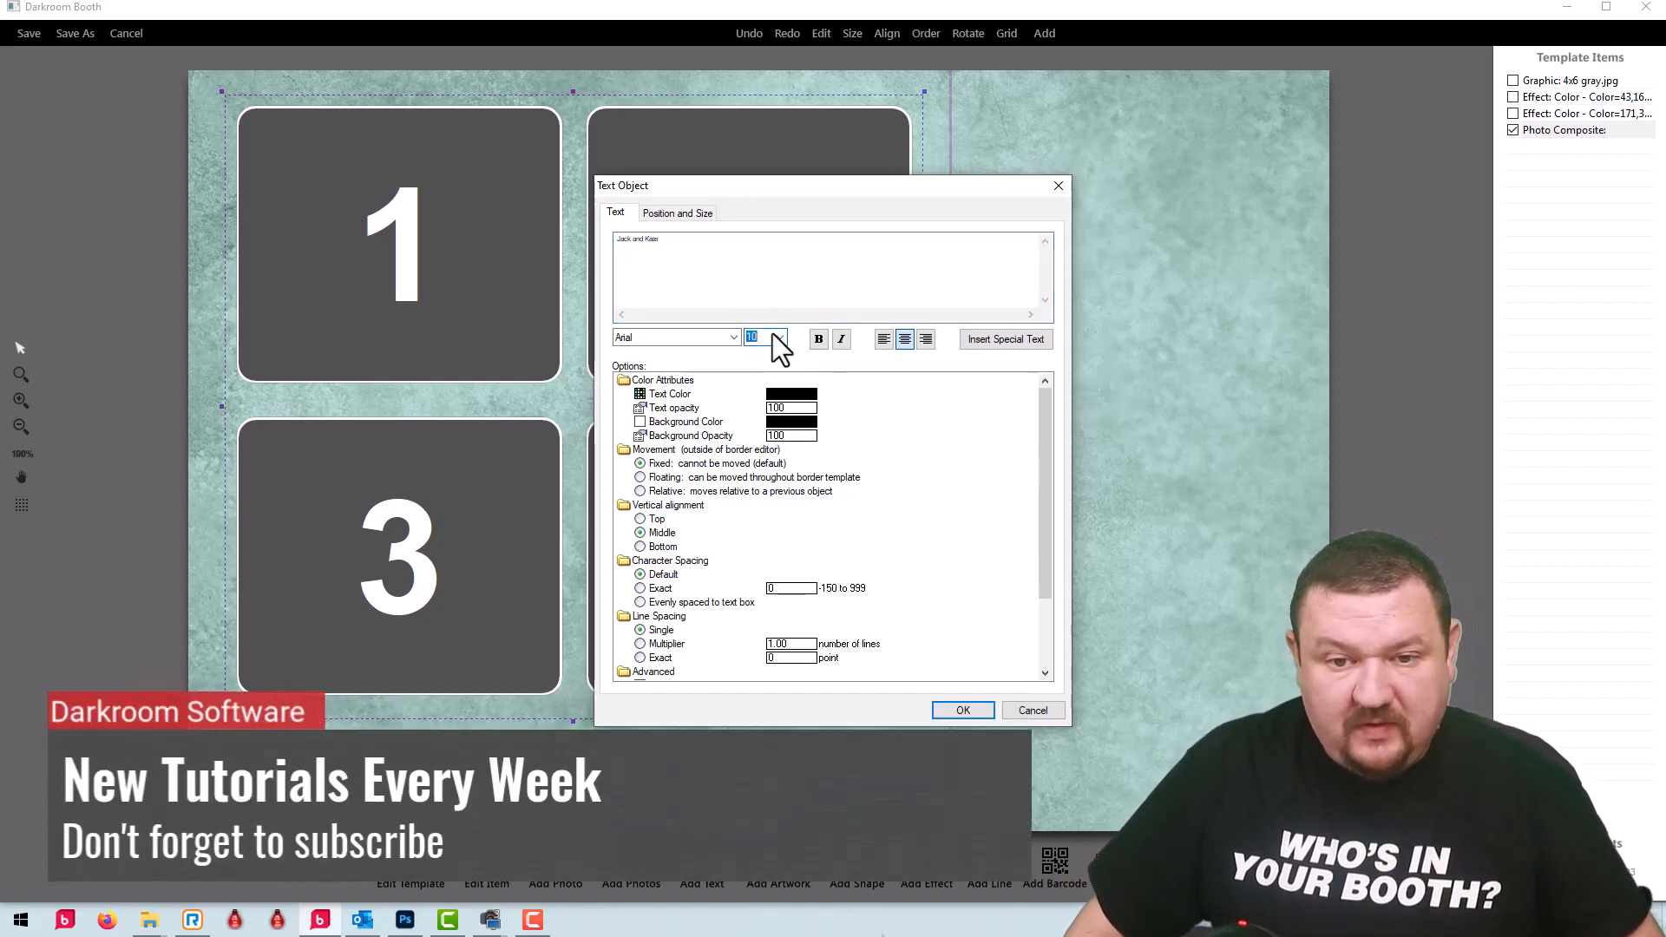
pyautogui.write('30')
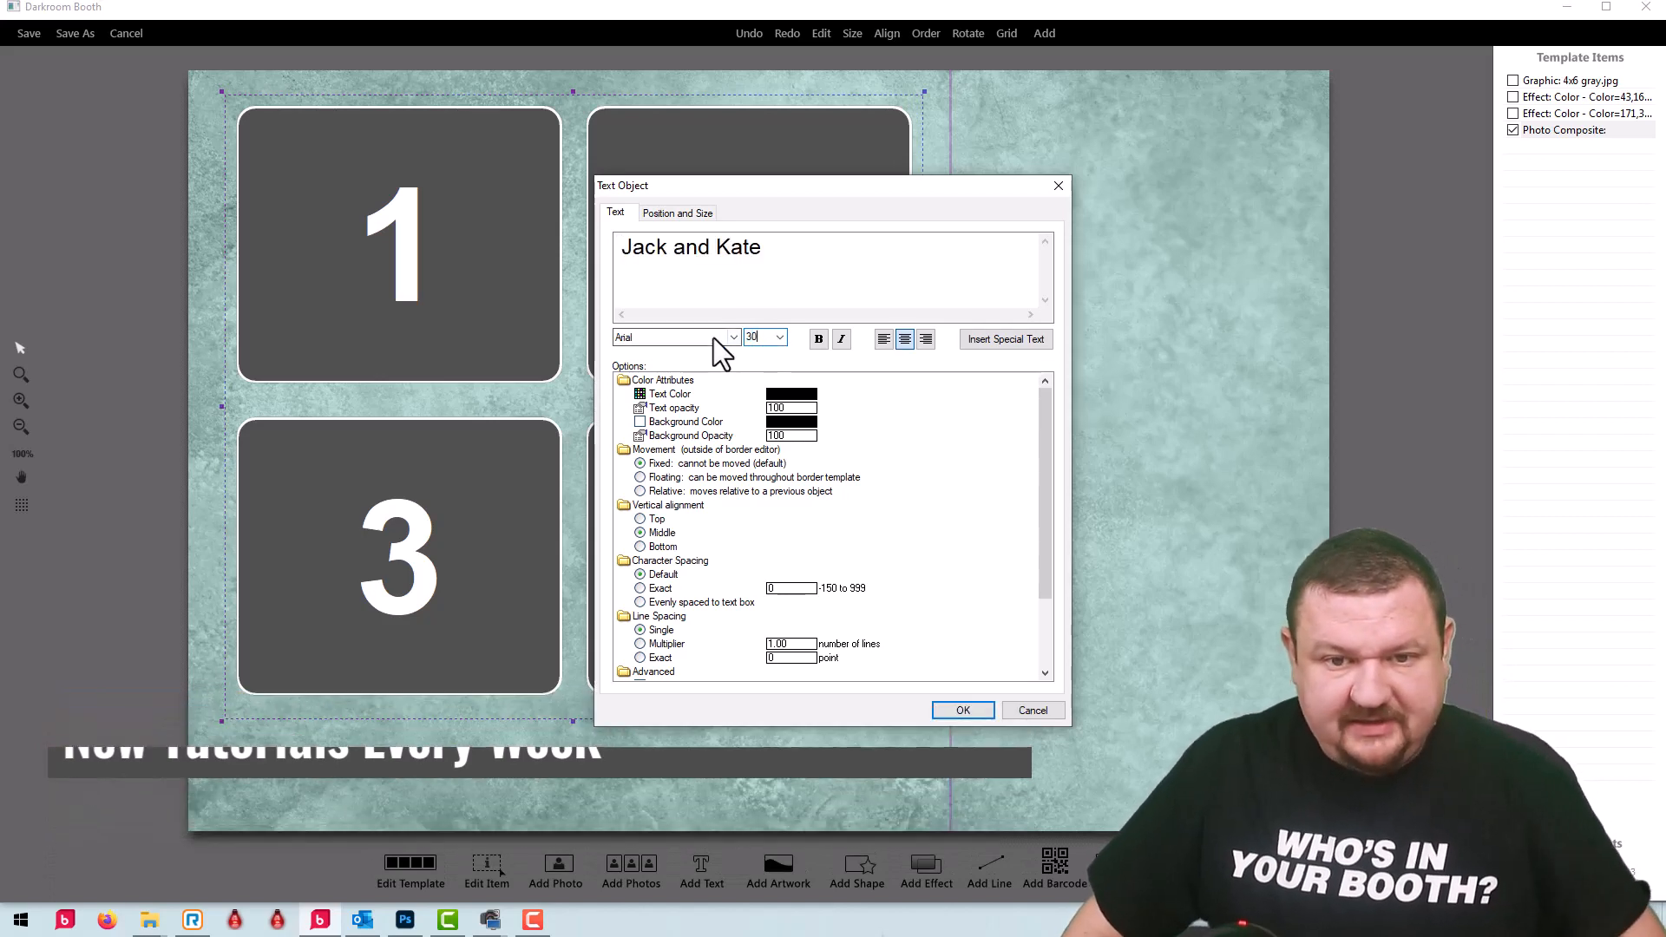
pyautogui.click(733, 338)
pyautogui.moveTo(898, 377); pyautogui.dragTo(903, 706)
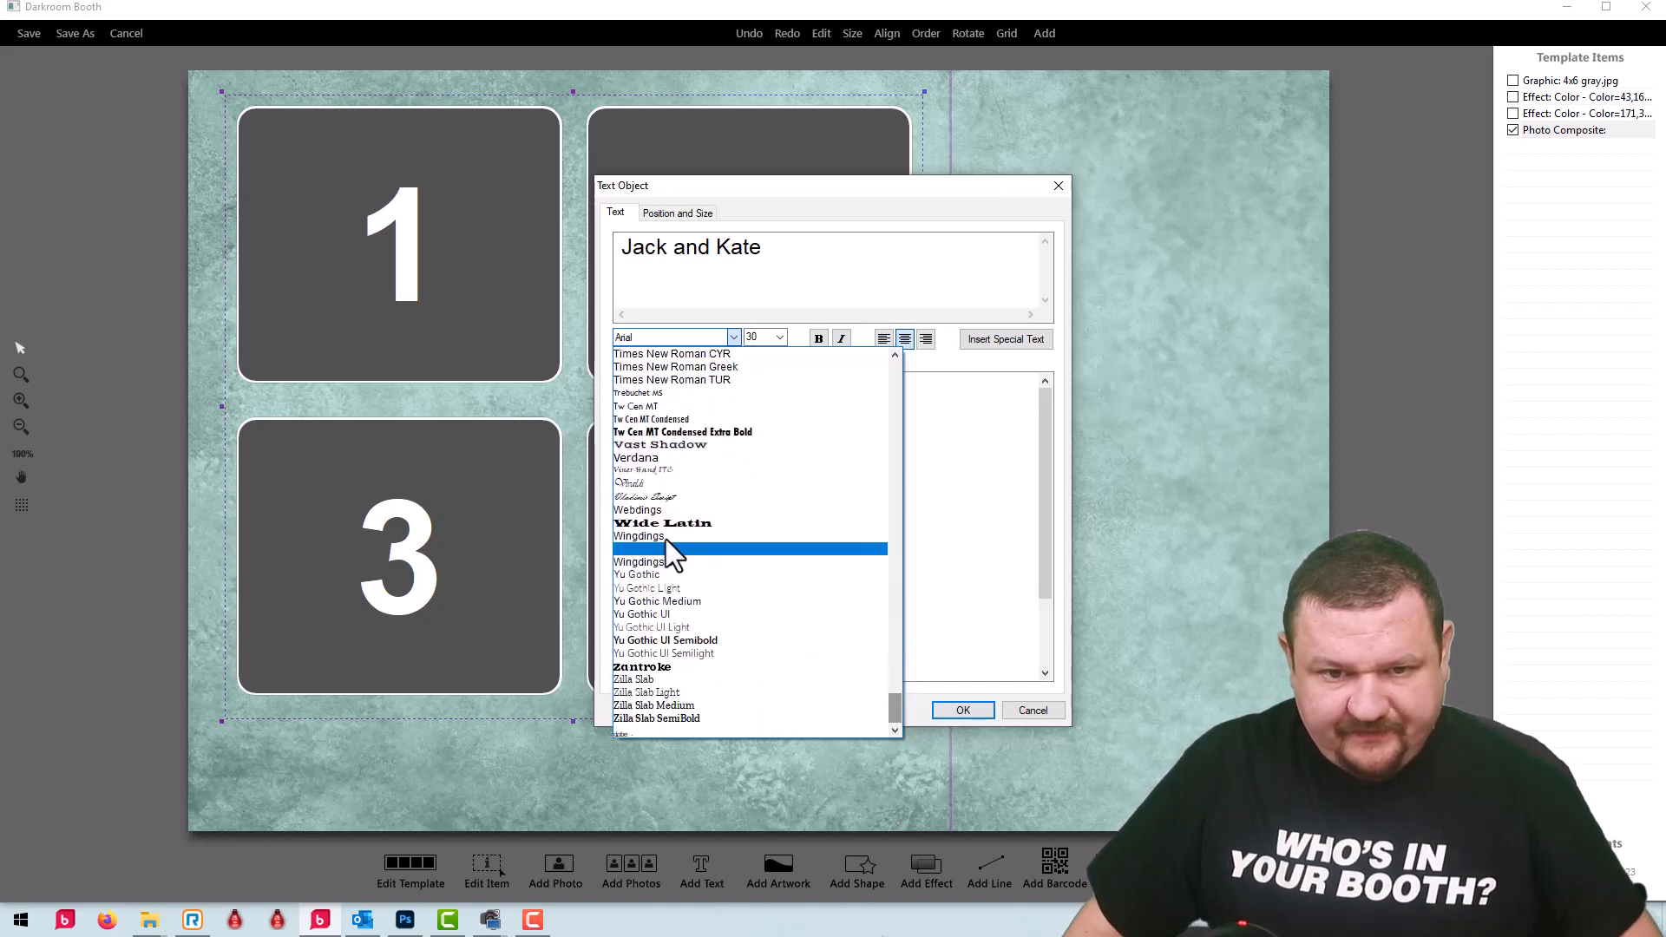
pyautogui.click(644, 496)
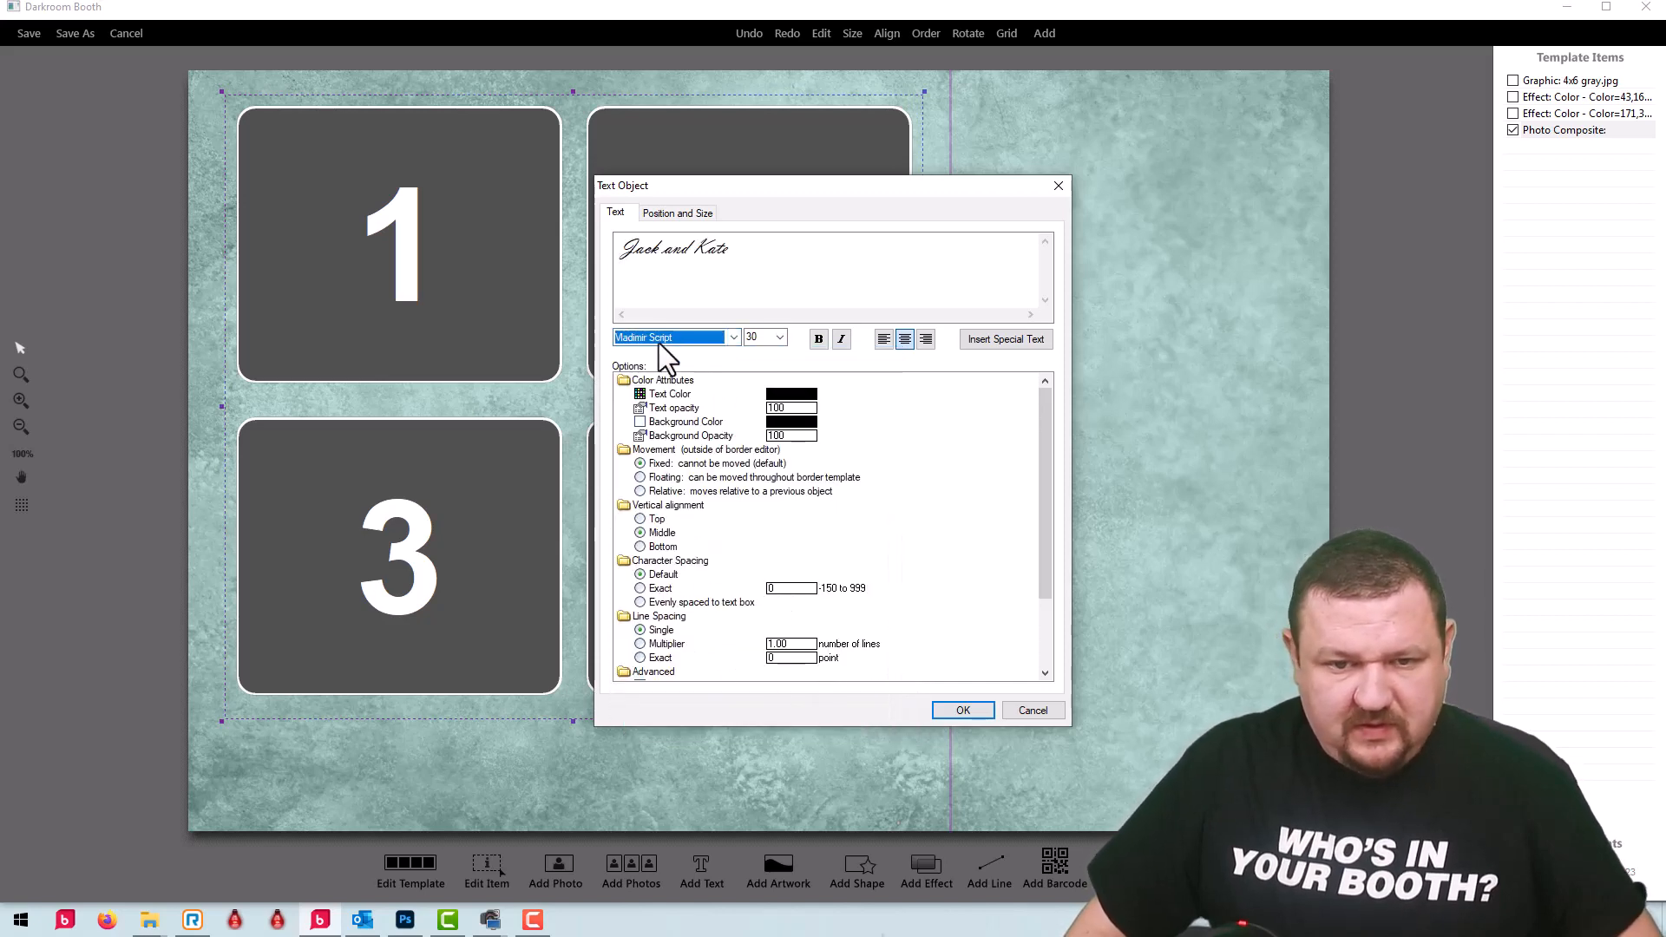
# Step: Color the names text white and enable a drop shadow beneath it
pyautogui.click(792, 395)
pyautogui.click(816, 398)
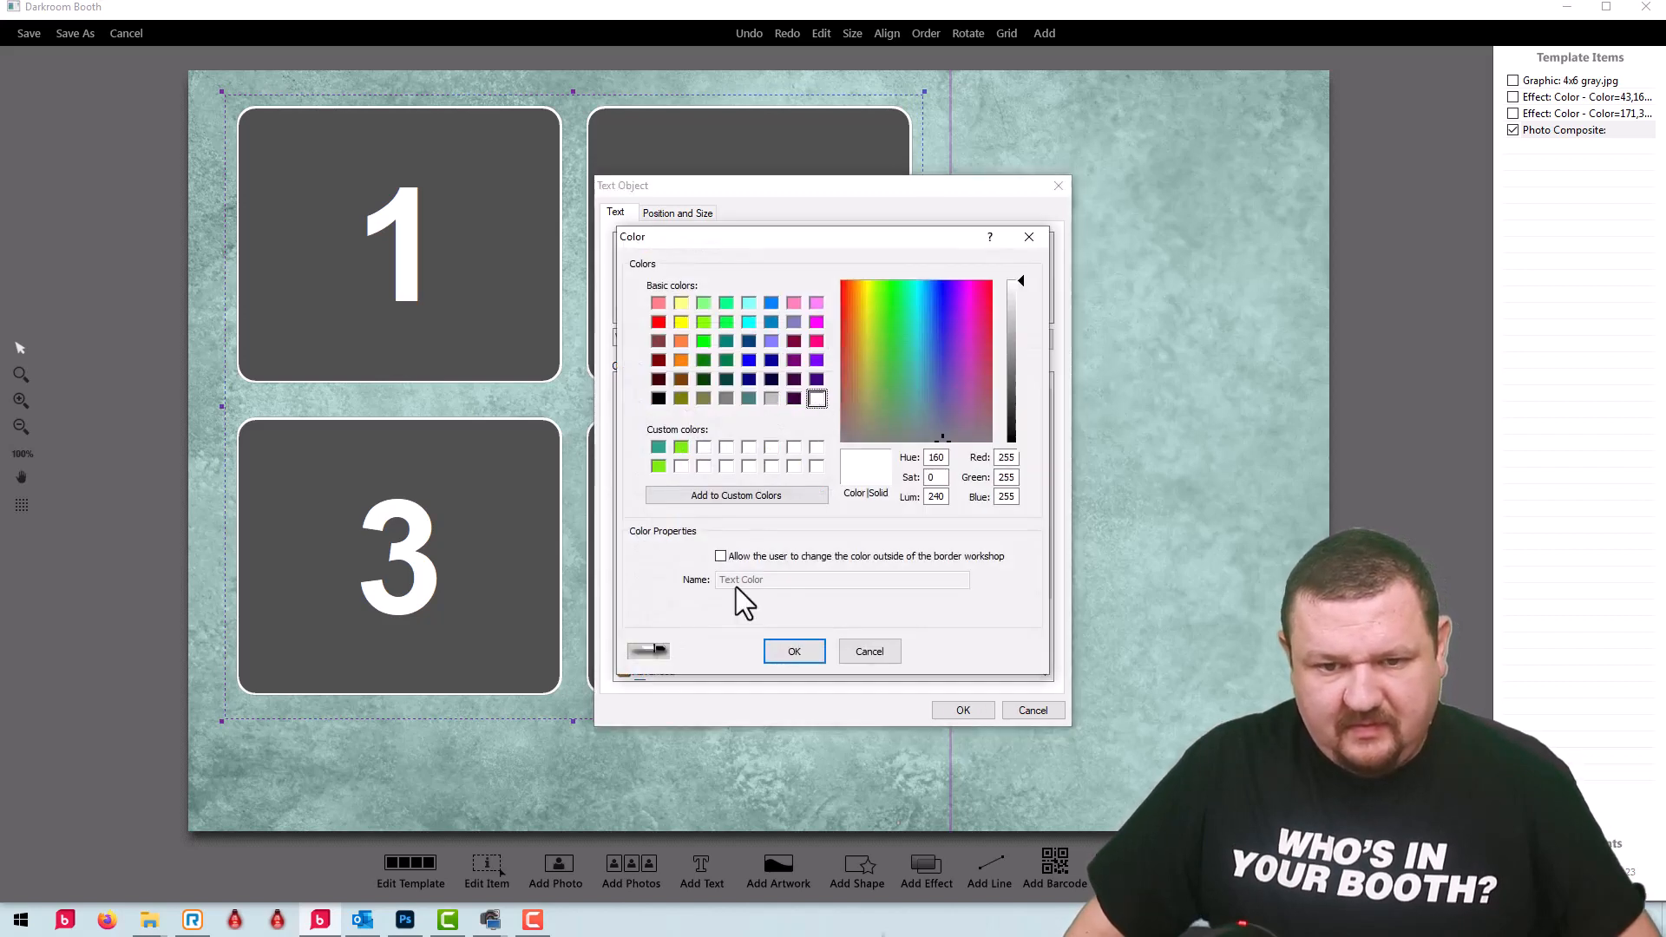
pyautogui.click(791, 651)
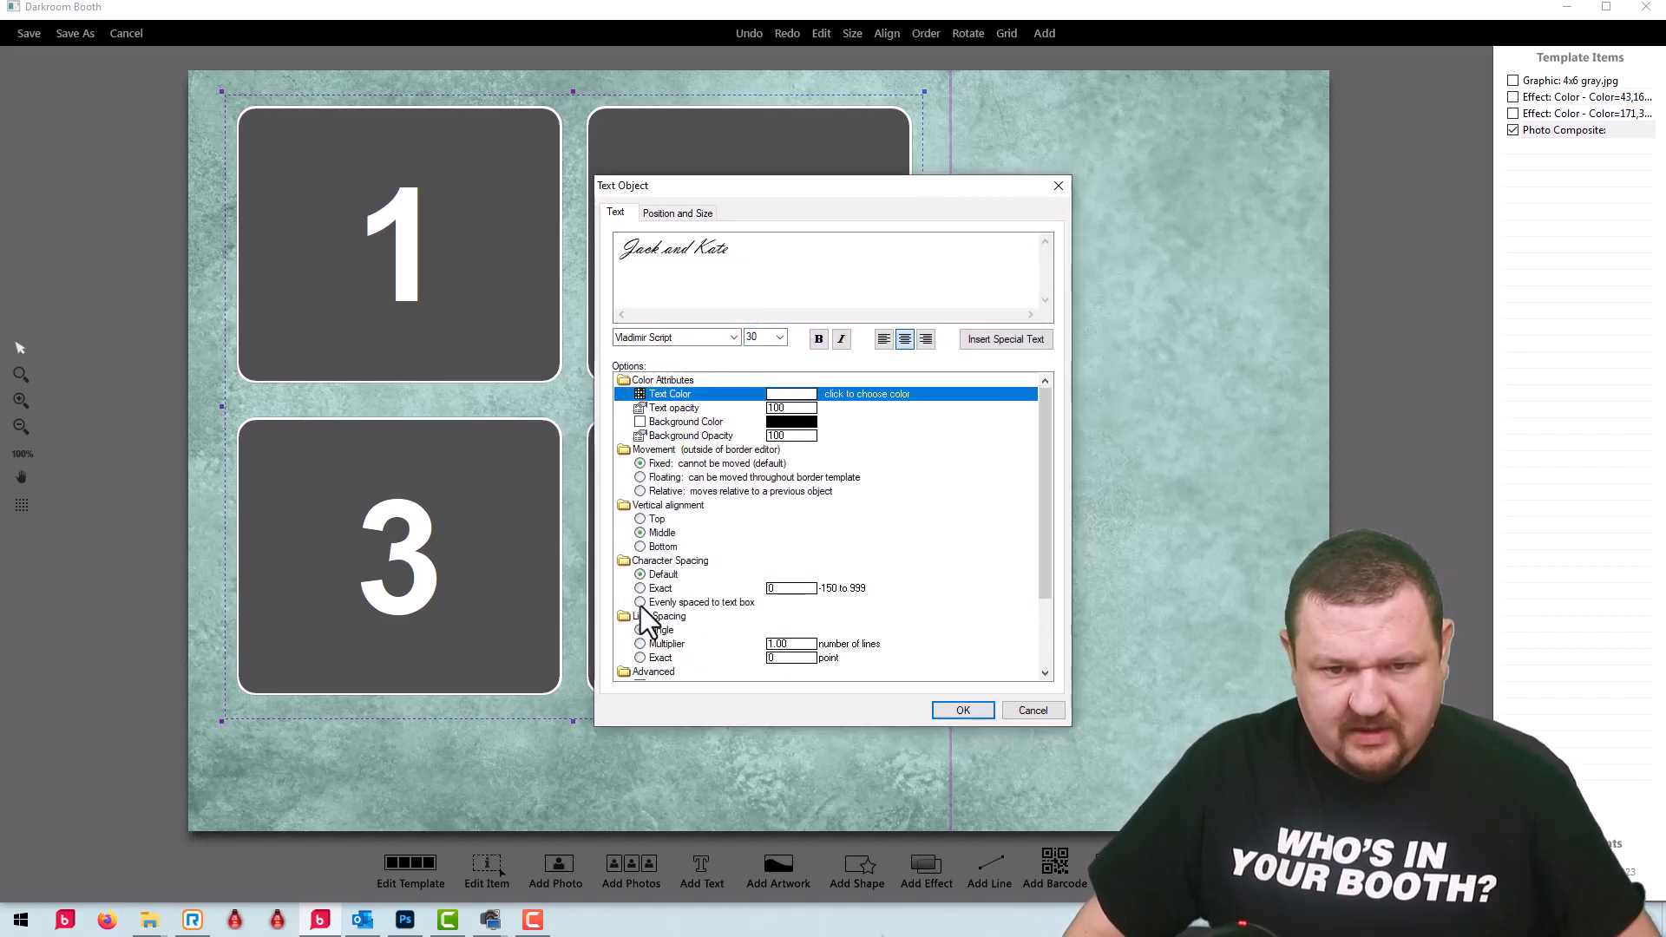
pyautogui.scroll(-3, 660, 585)
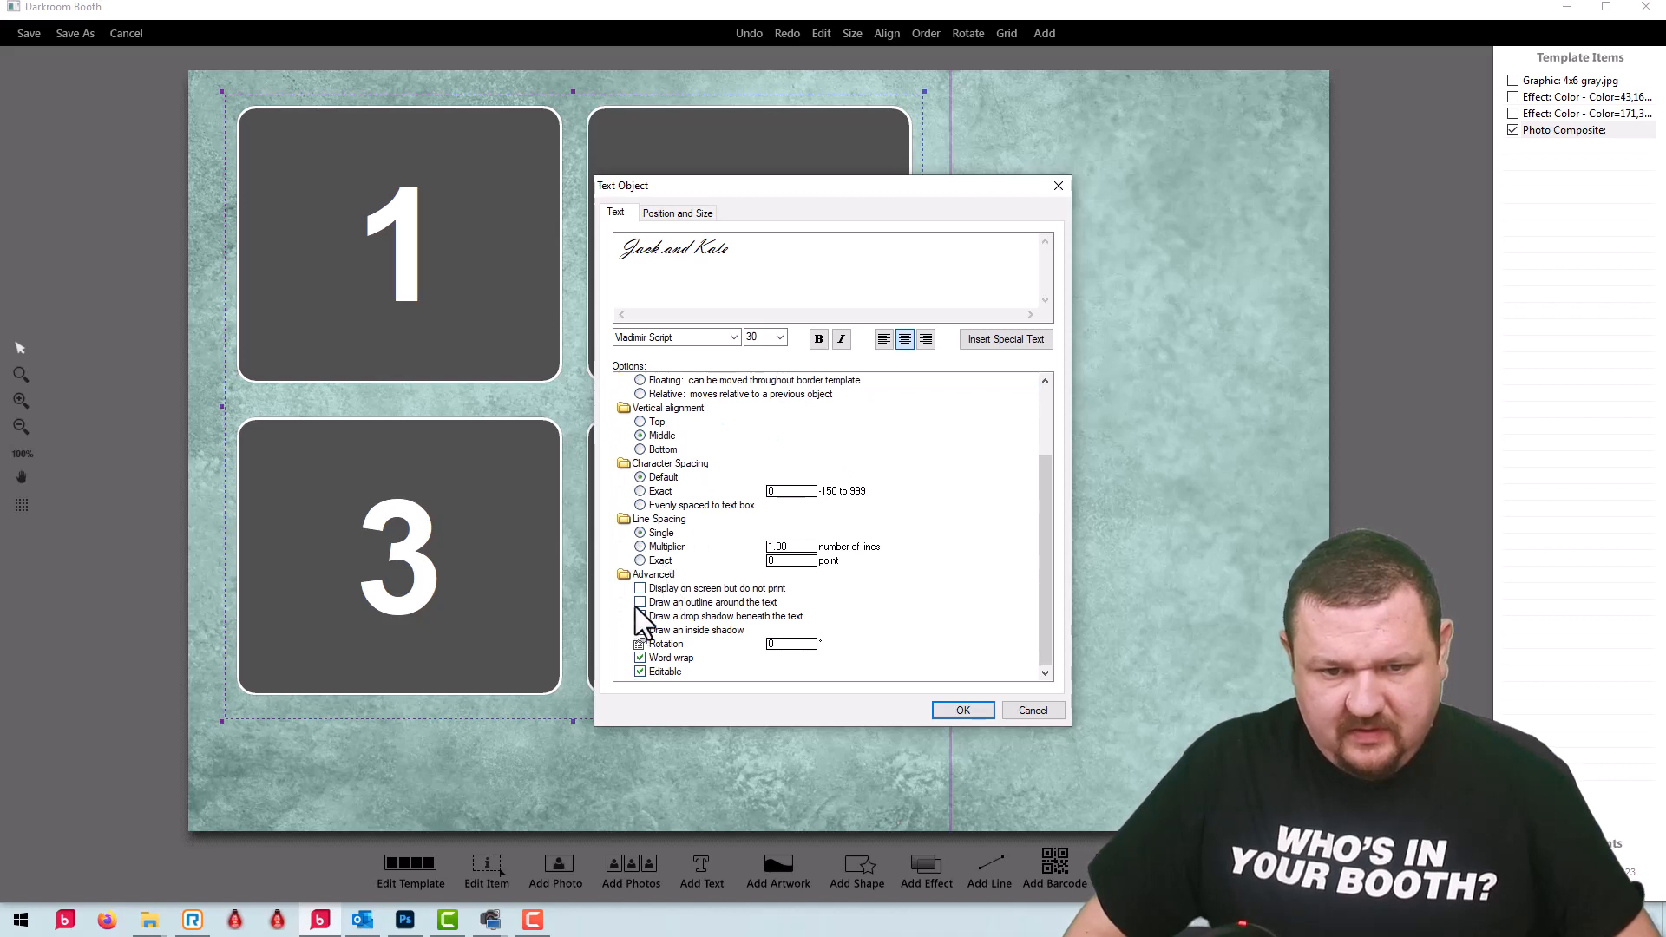
pyautogui.click(641, 616)
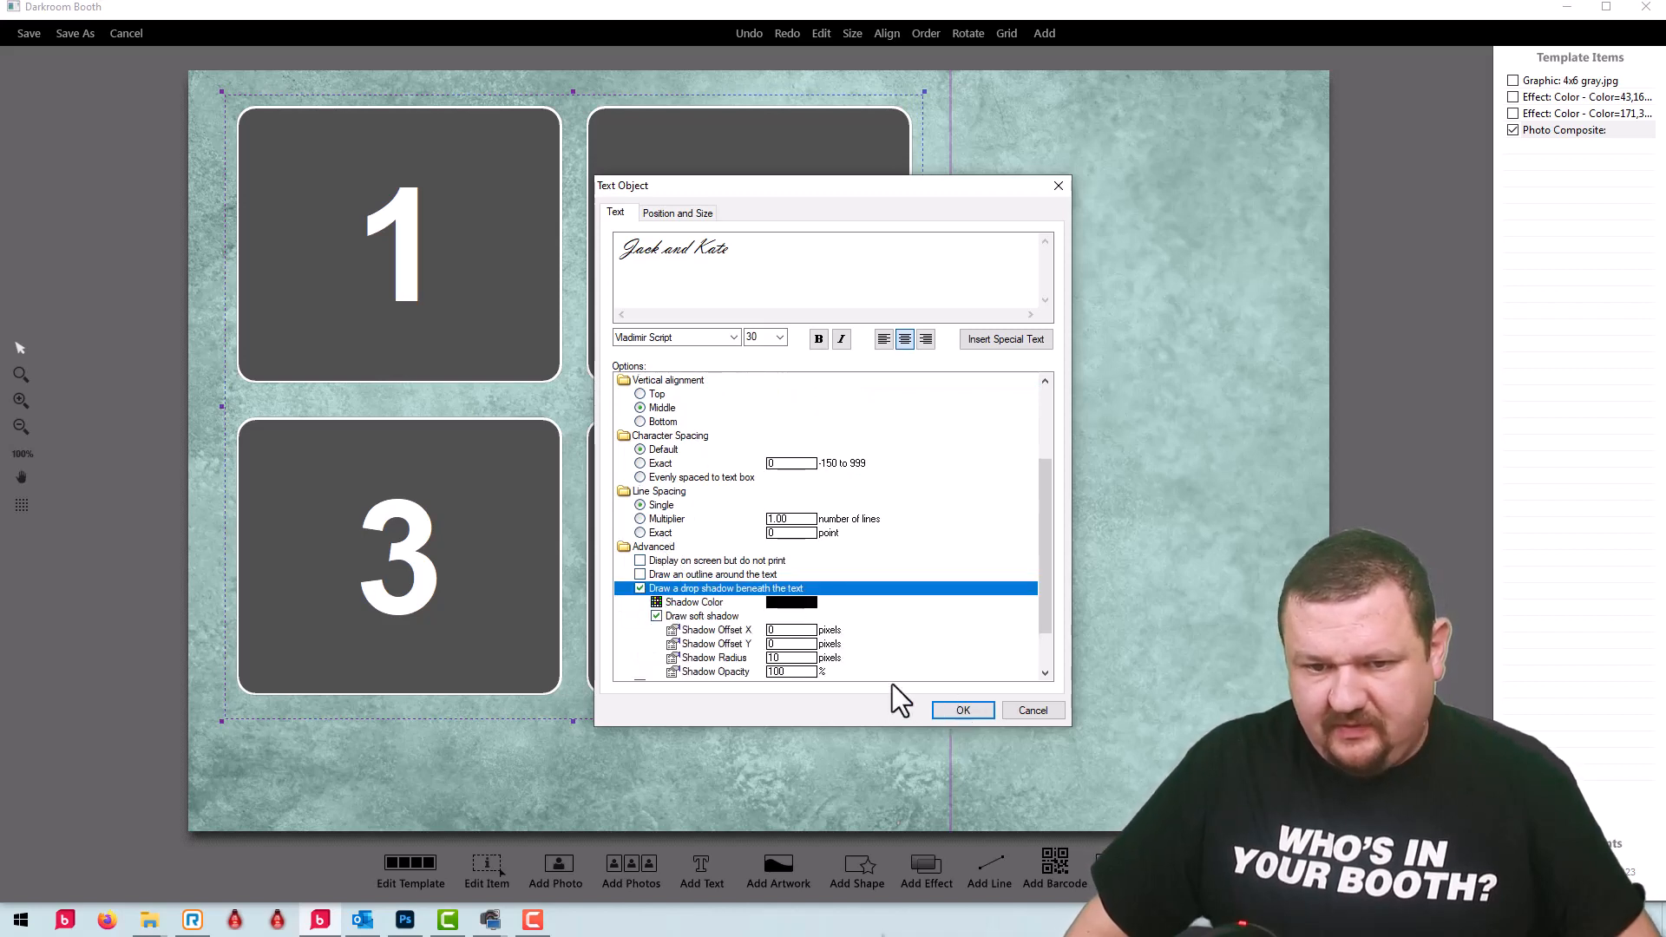
# Step: Set the names text's shadow offsets and radius to 5 pixels each, and place the text below the four photos
pyautogui.click(781, 630)
pyautogui.write('5')
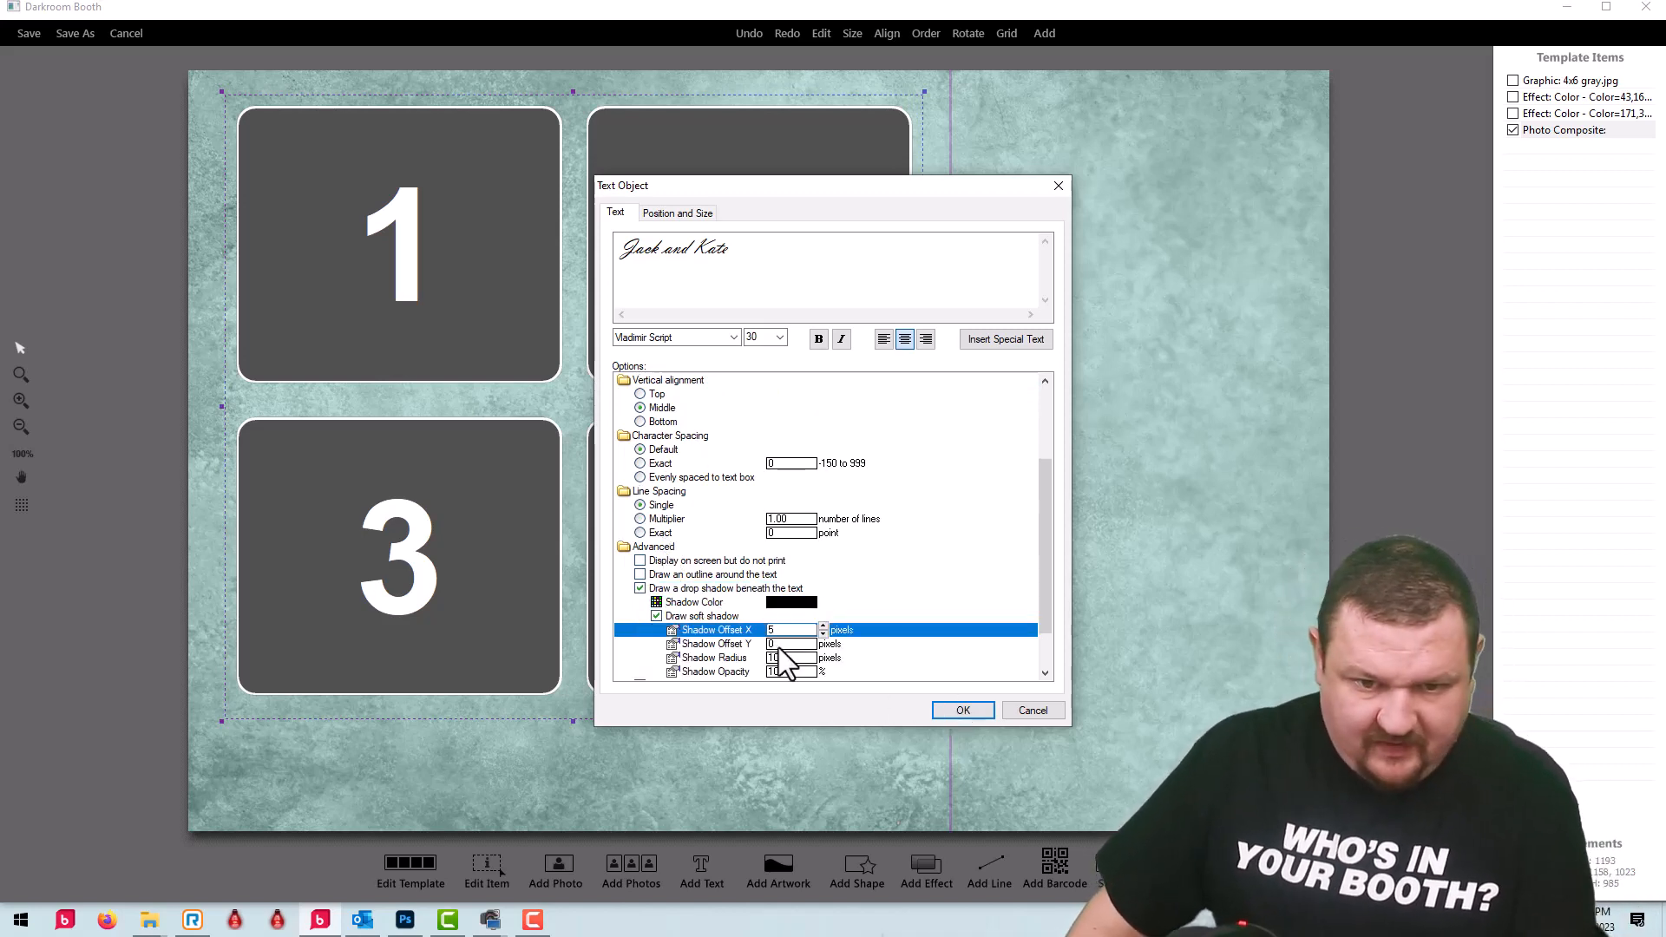
pyautogui.press('Tab')
pyautogui.write('5')
pyautogui.press('Tab')
pyautogui.write('5')
pyautogui.click(960, 711)
pyautogui.moveTo(812, 442); pyautogui.dragTo(609, 732)
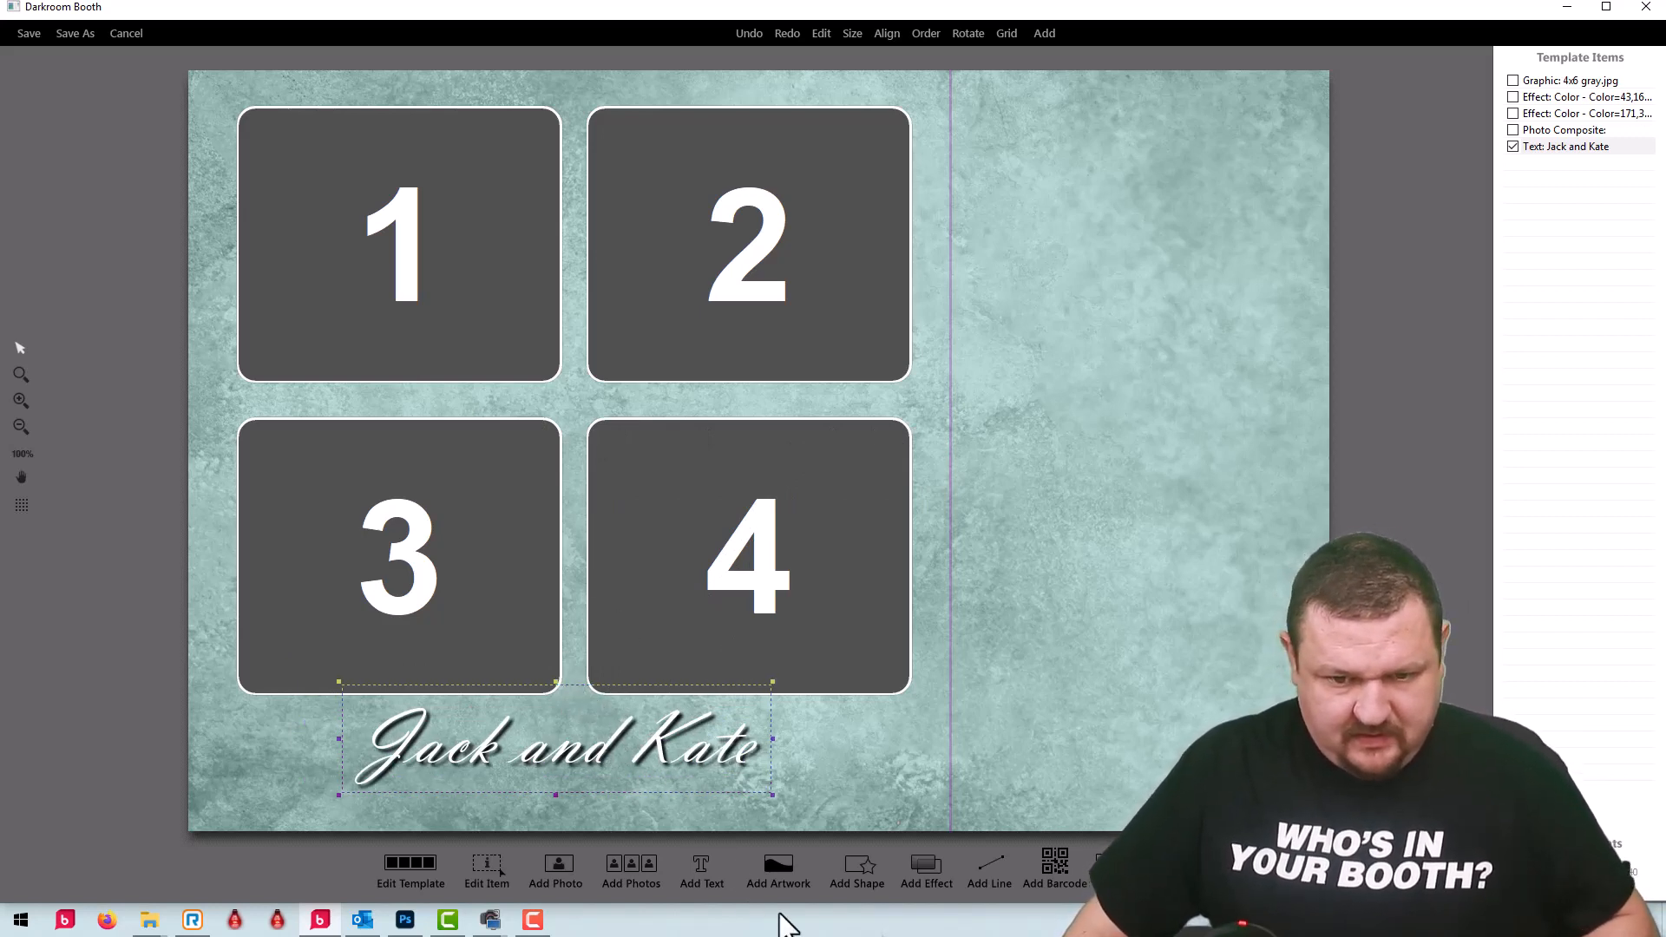
# Step: Start a new text object containing the date 02-16-2023
pyautogui.click(726, 872)
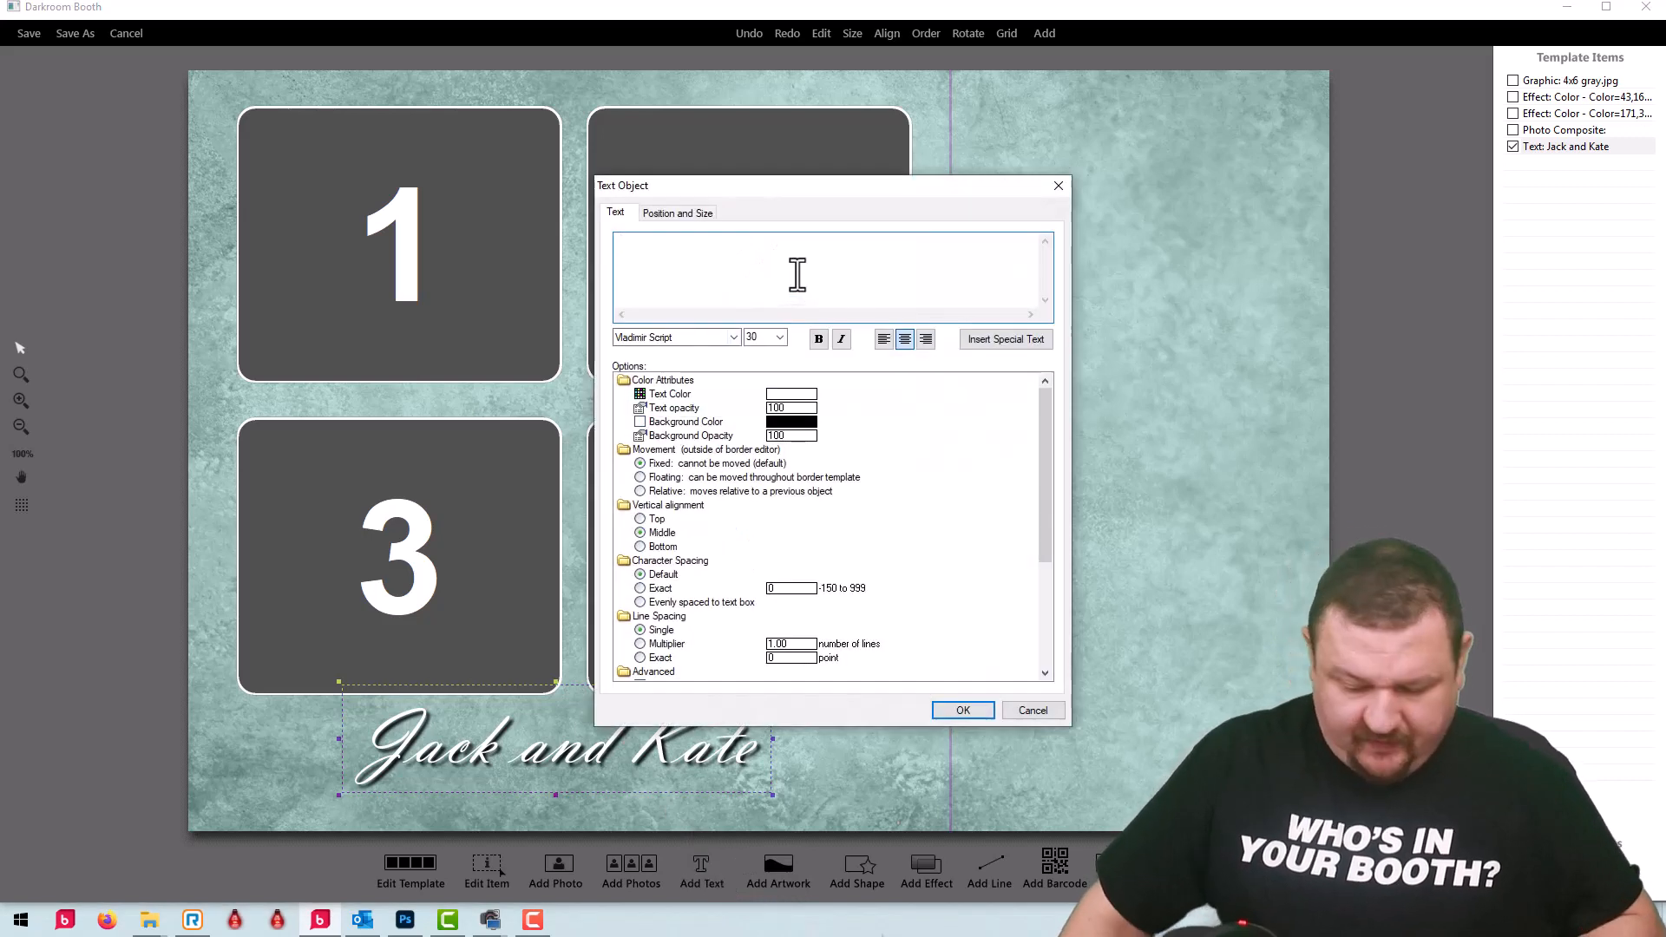
pyautogui.write('02')
pyautogui.write('-21')
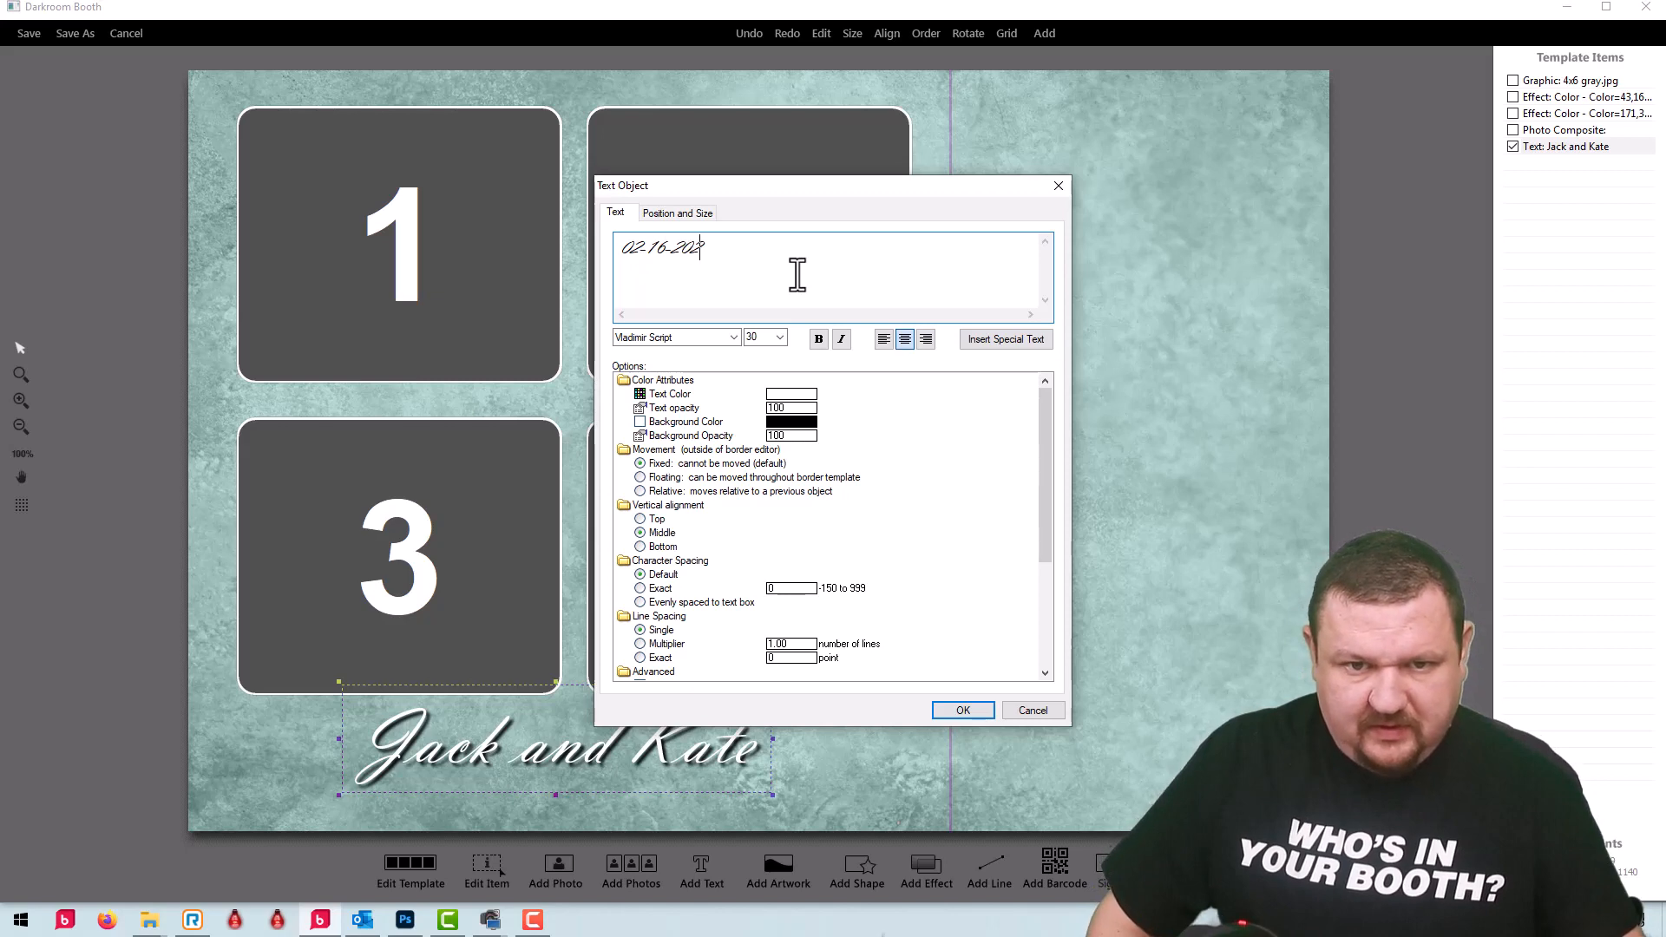
# Step: Change the date text's font to Oswald
pyautogui.click(733, 336)
pyautogui.scroll(20, 894, 409)
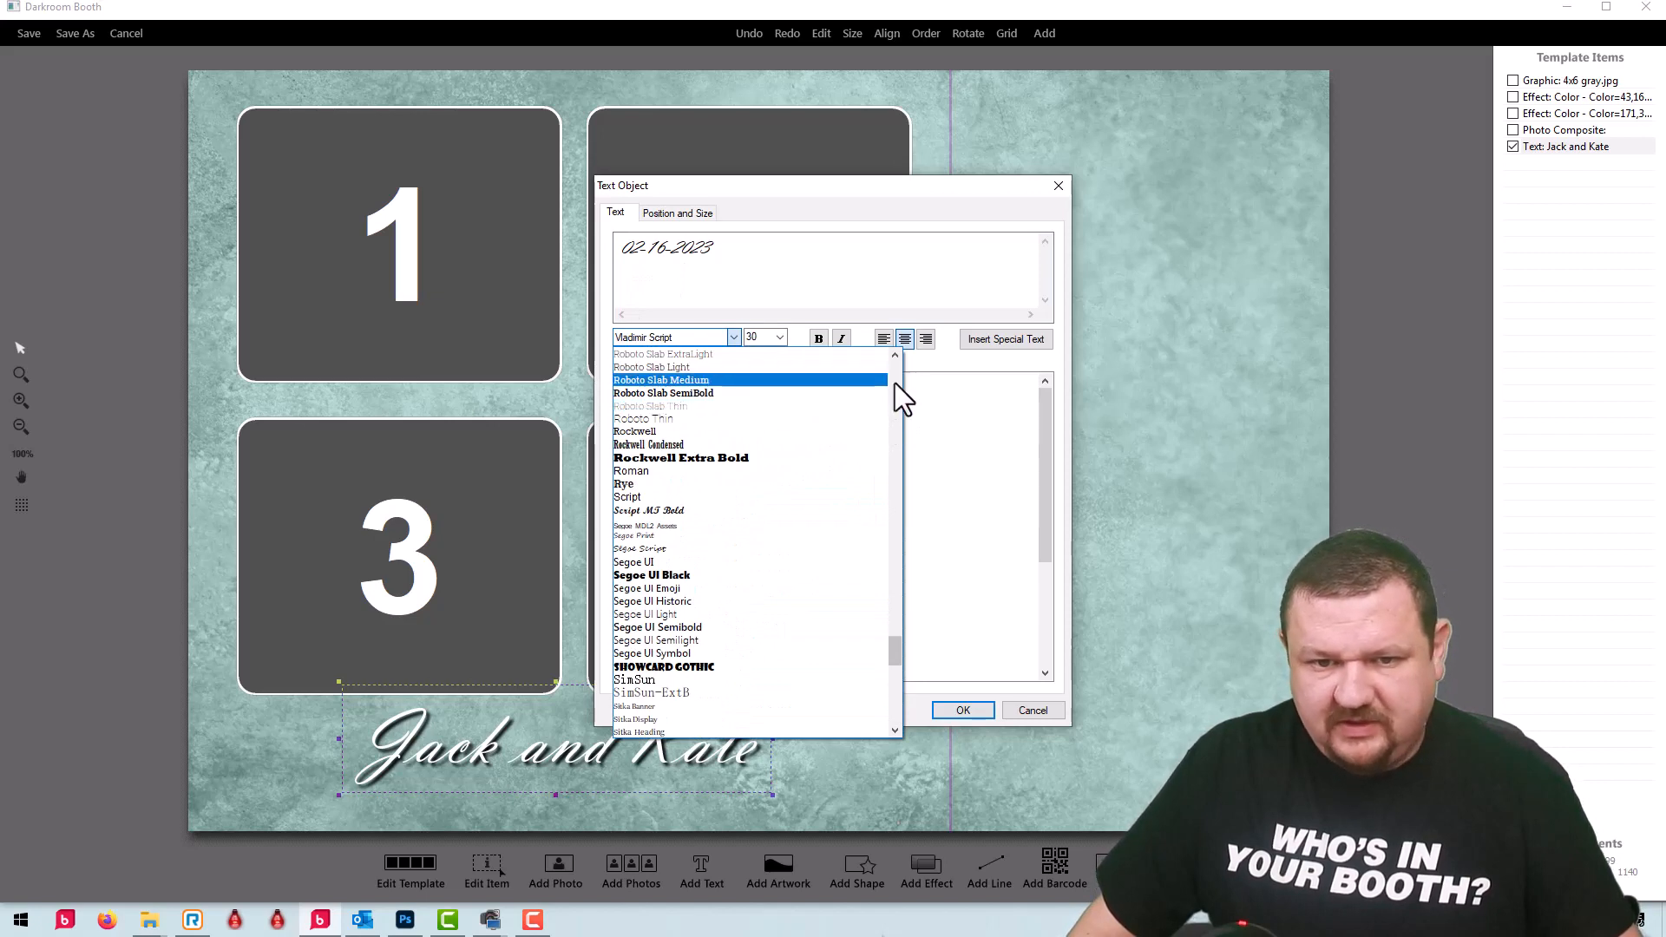
pyautogui.click(894, 382)
pyautogui.scroll(7, 644, 538)
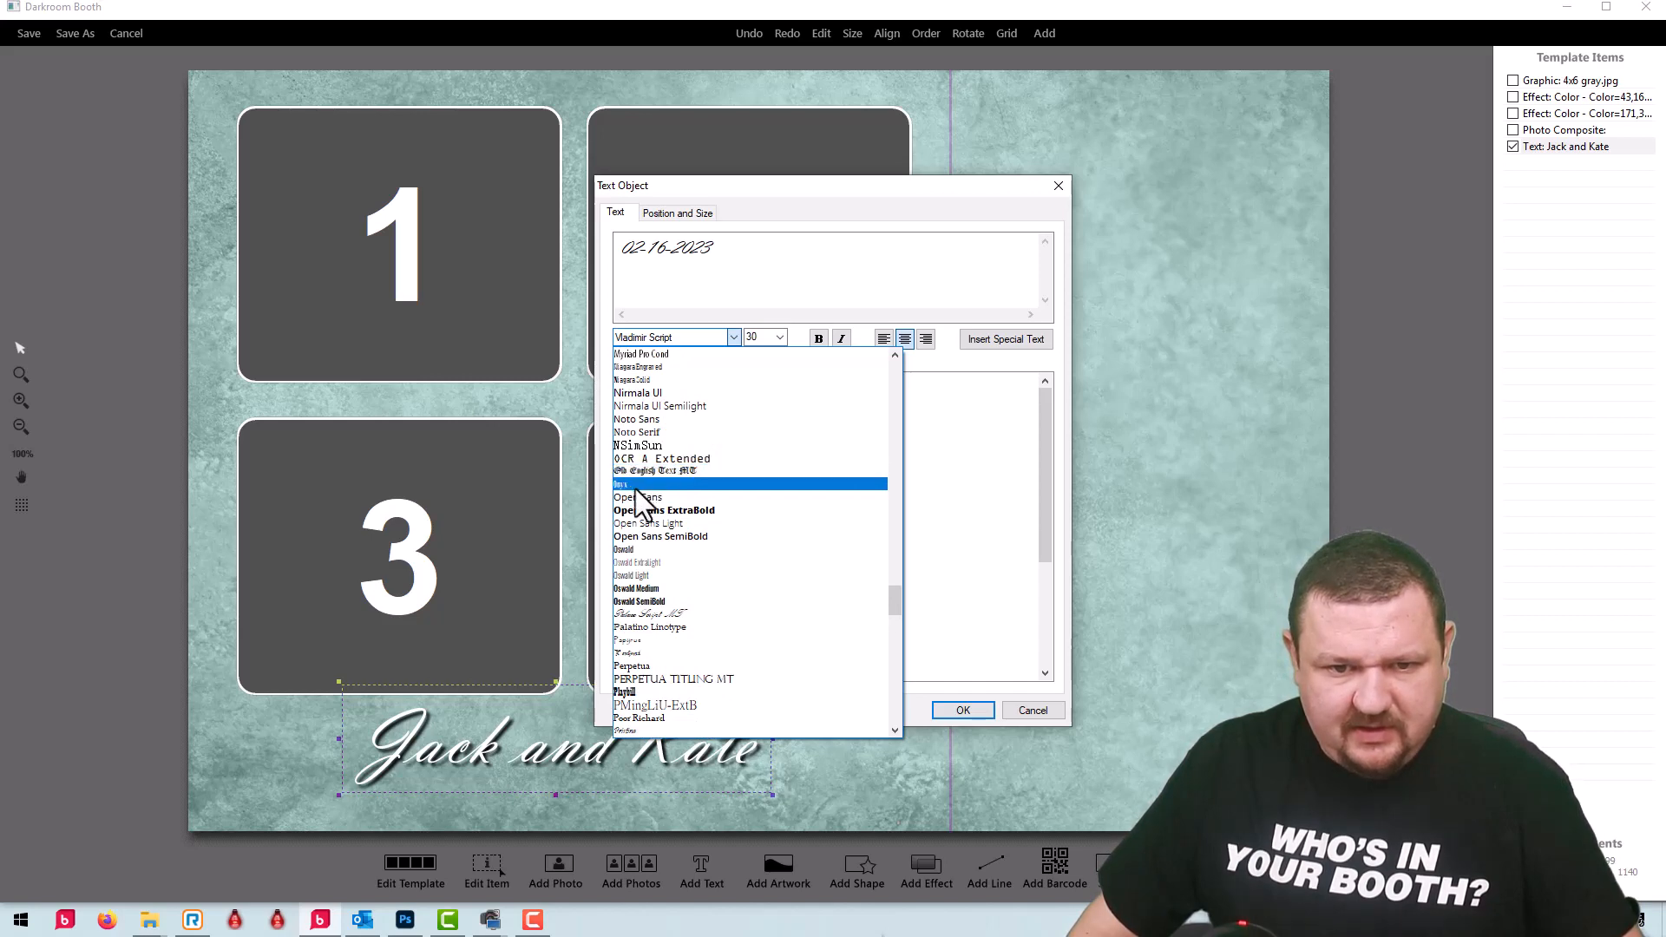
pyautogui.click(642, 550)
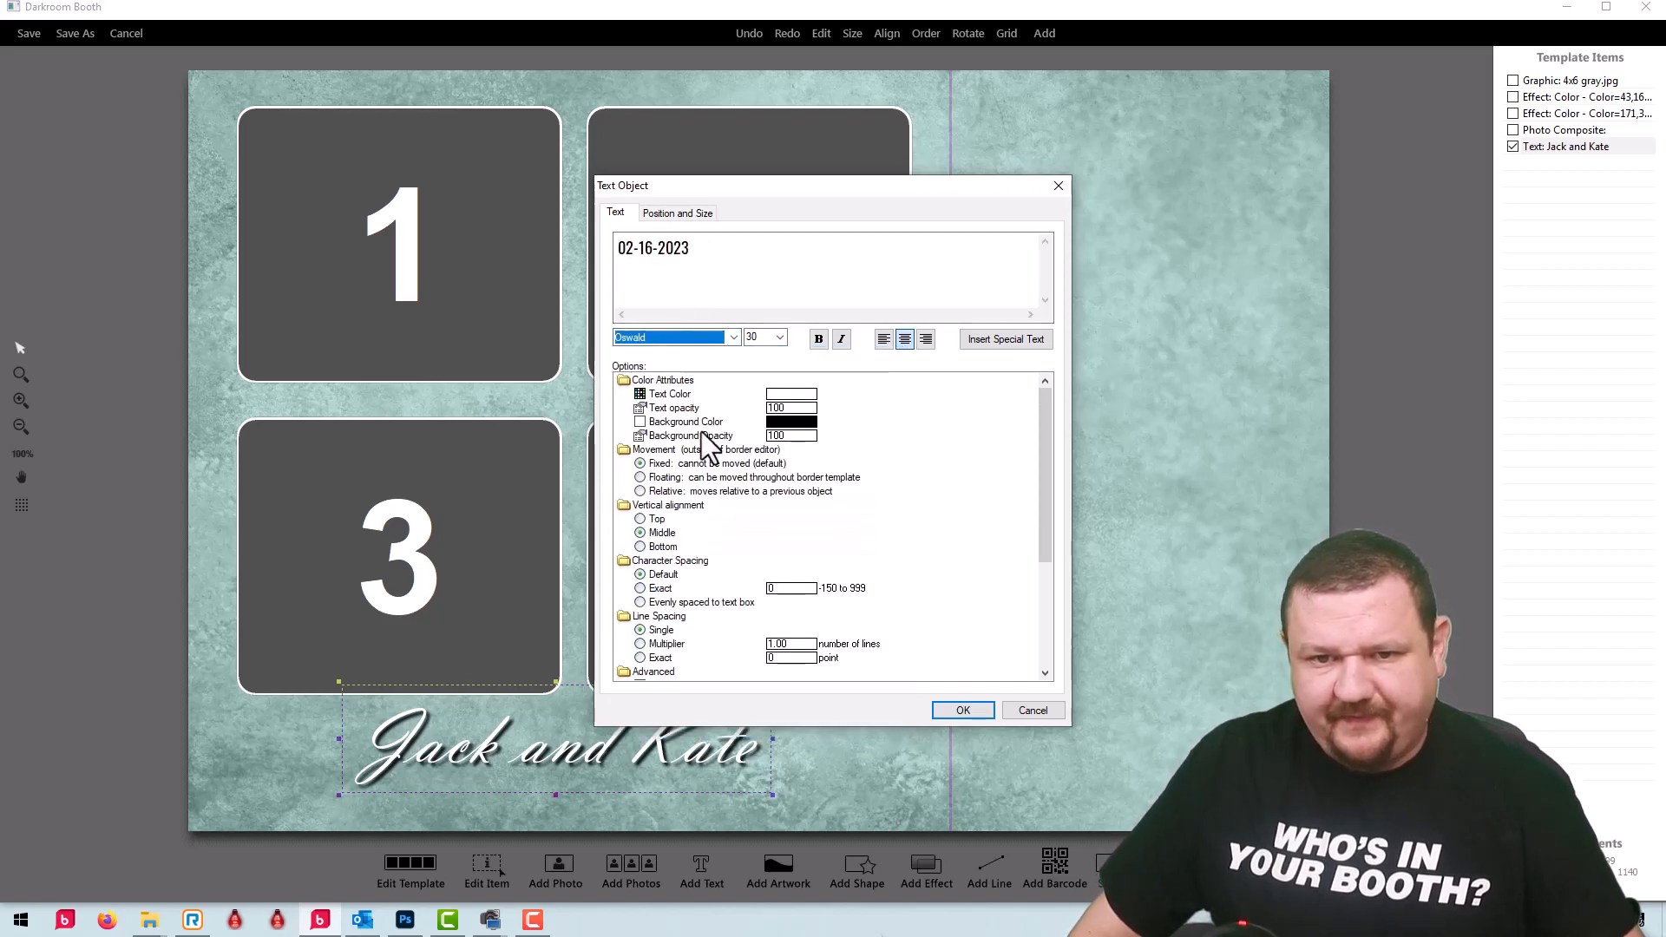
# Step: Set the date text to size 18 and place it centered beneath the couple's names
pyautogui.doubleClick(767, 338)
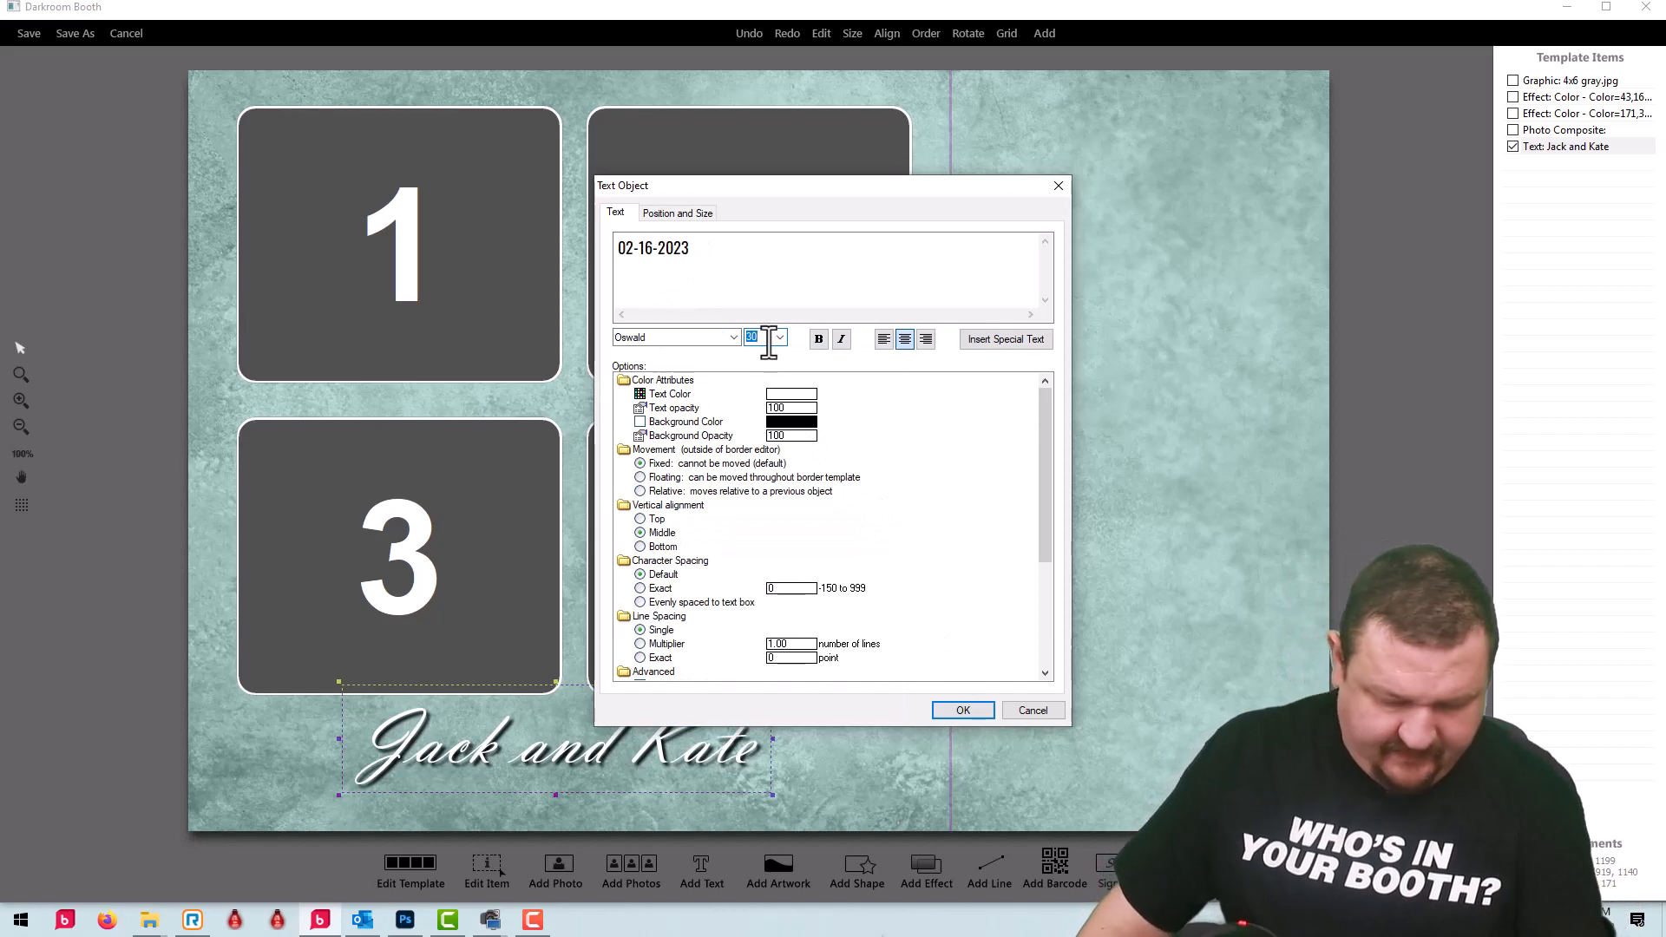
pyautogui.write('18')
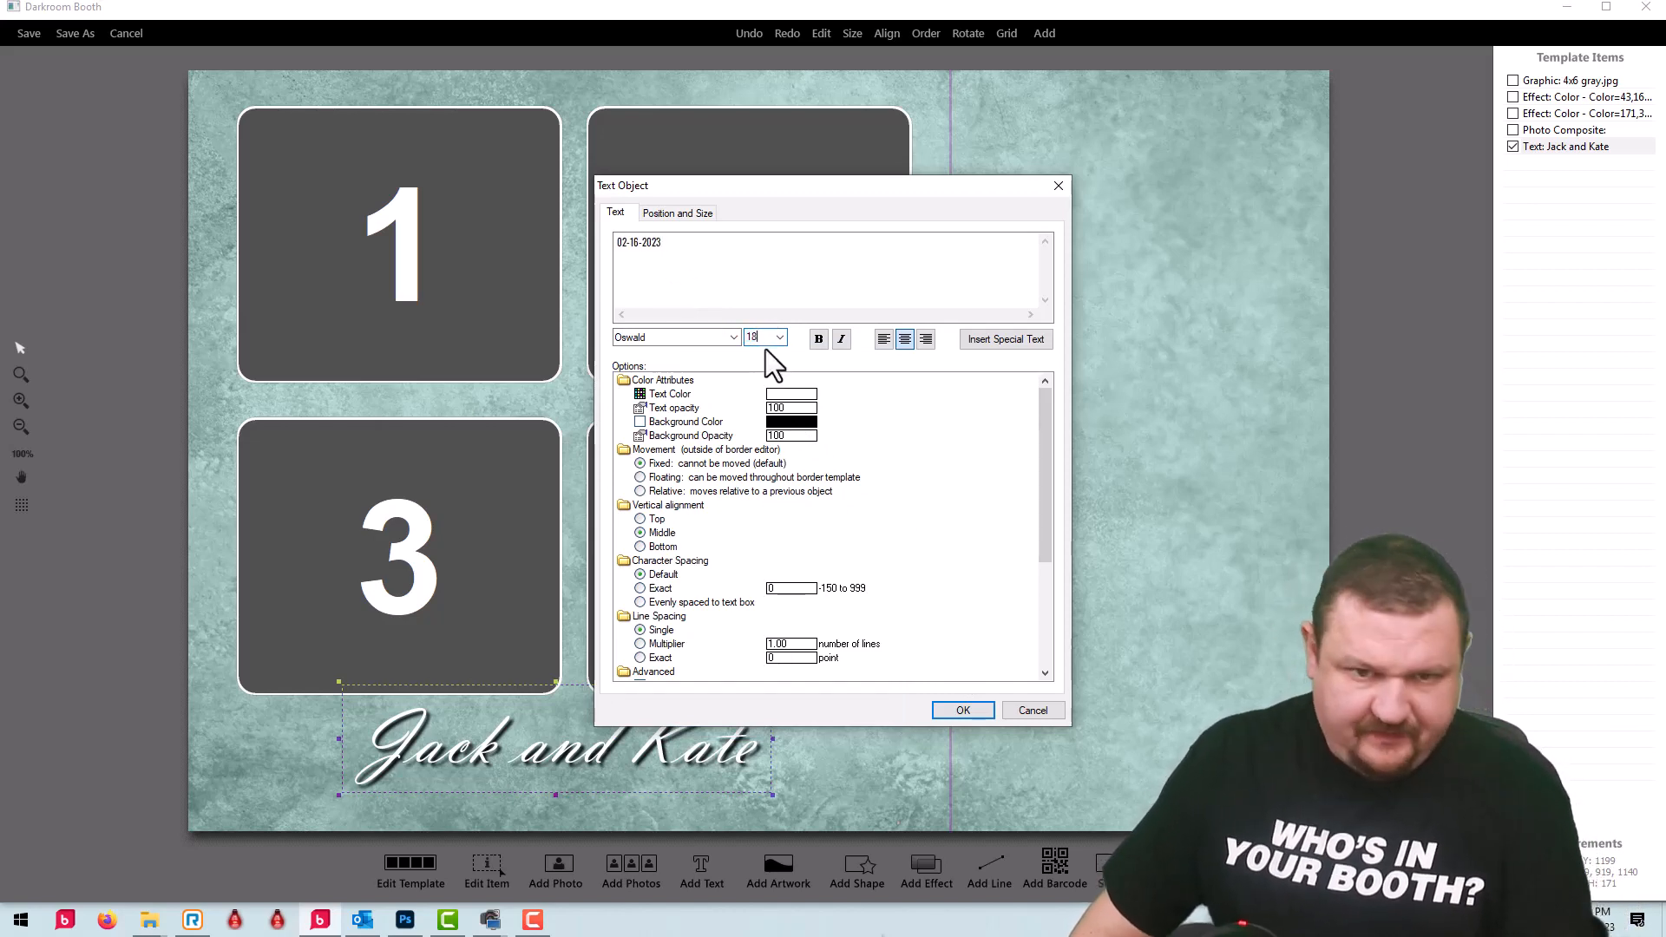
pyautogui.click(964, 710)
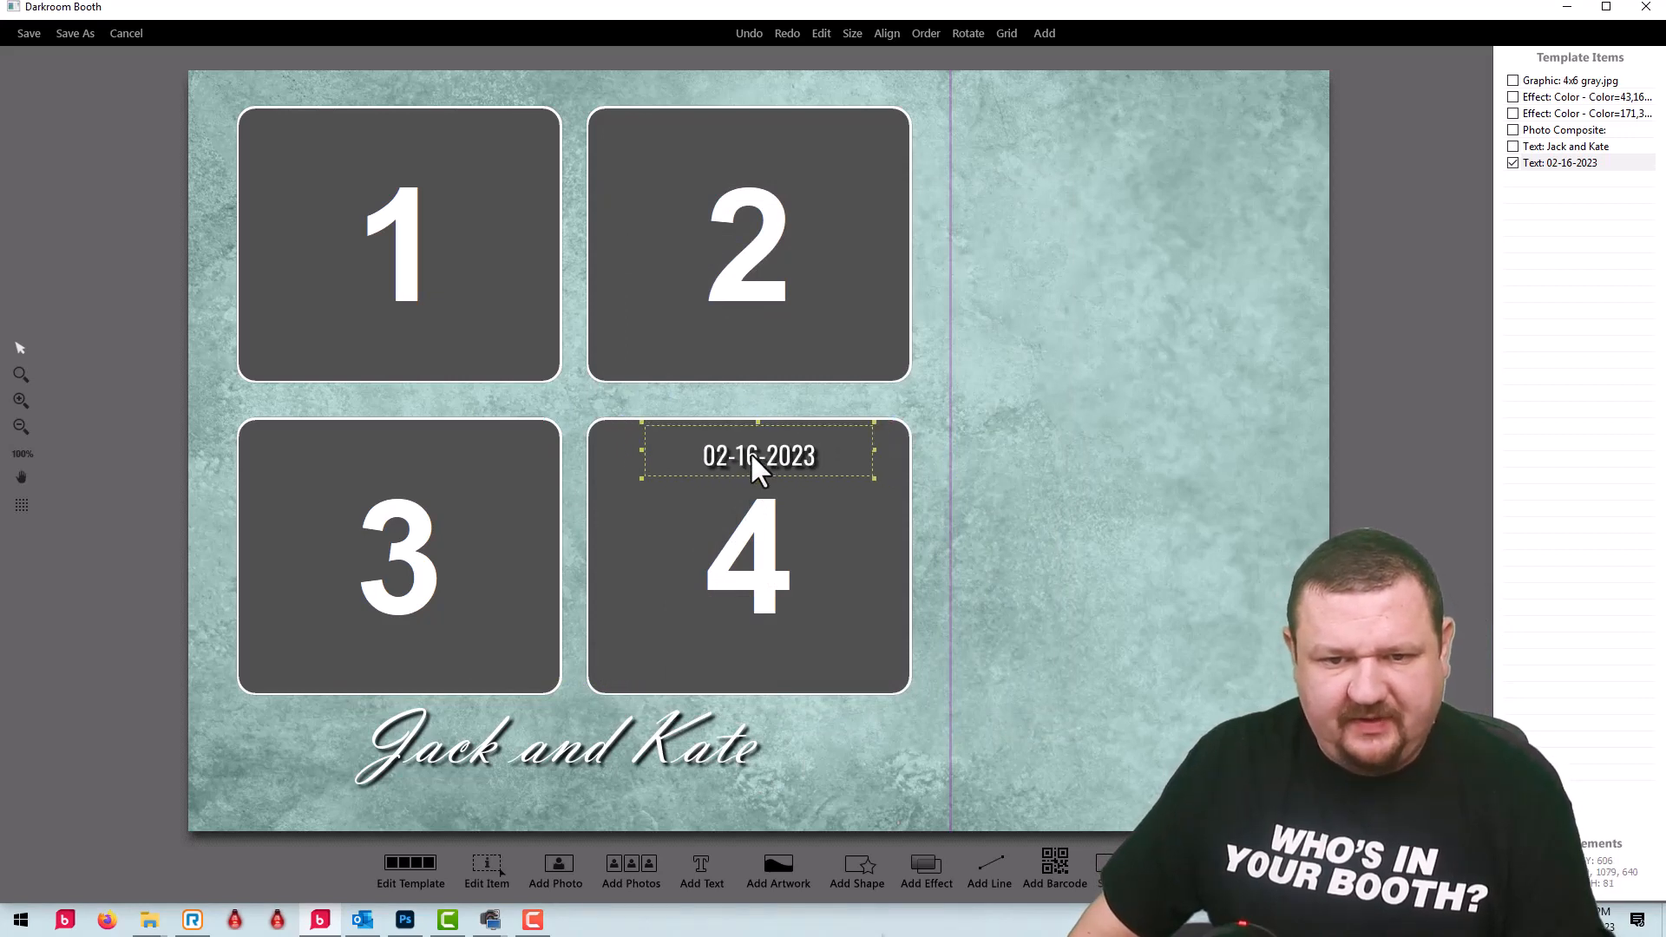
pyautogui.moveTo(595, 708); pyautogui.dragTo(559, 793)
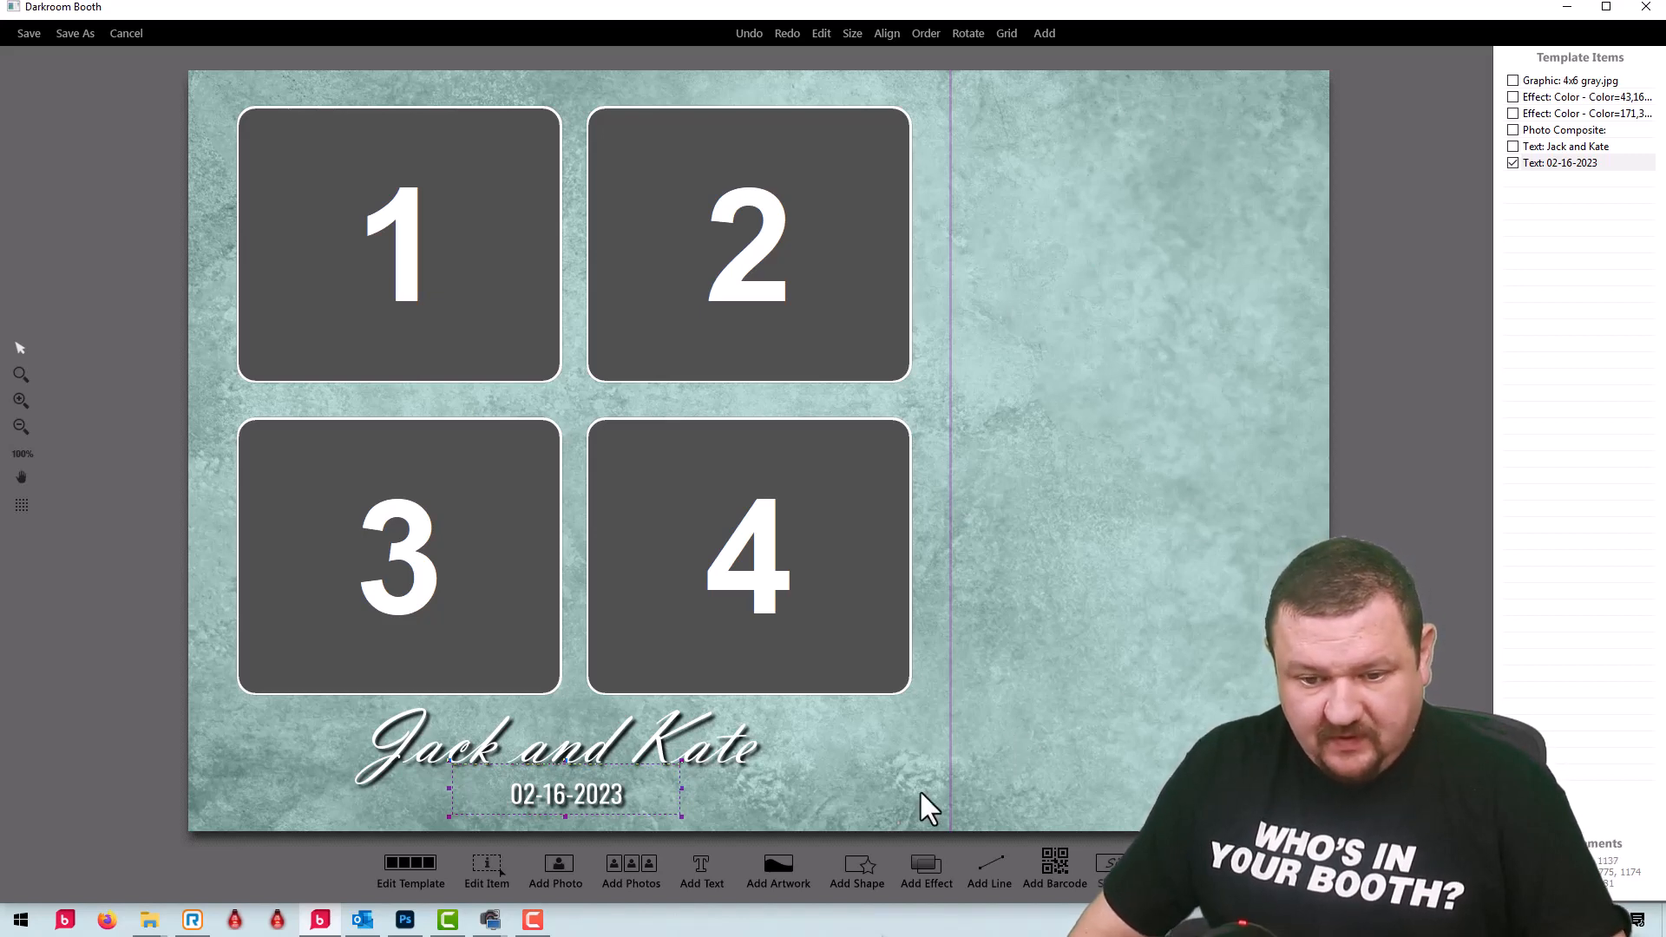
# Step: Add a QR code containing "Text", shrink it to about 400 pixels and place it in the upper area right of the guide
pyautogui.click(1055, 863)
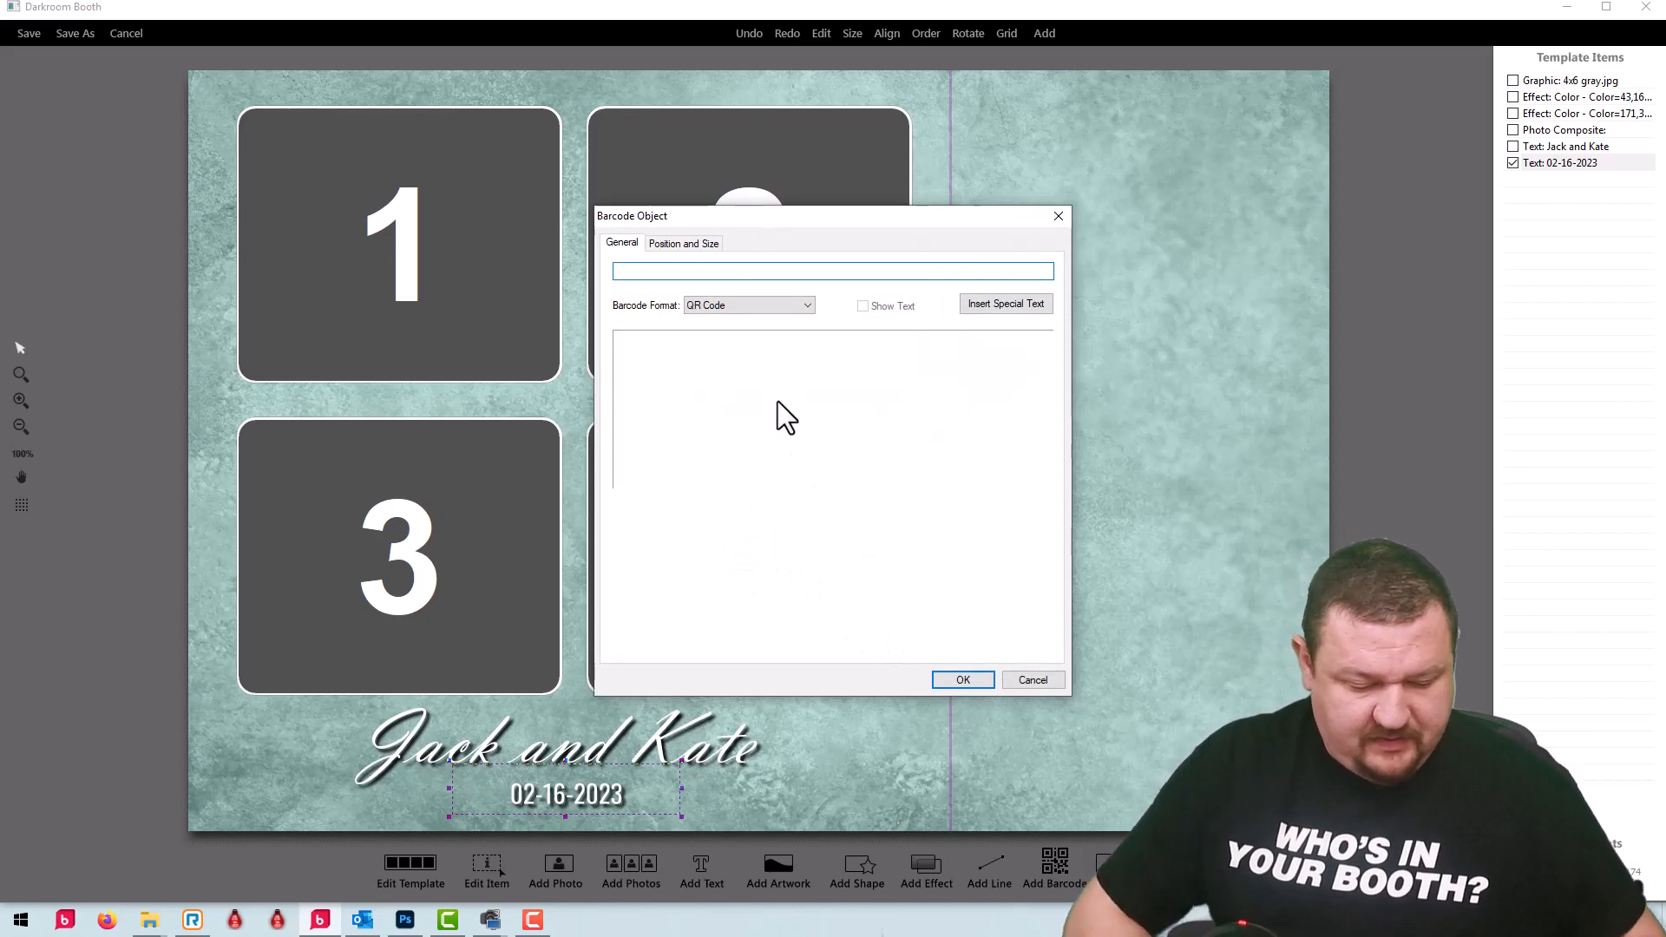
pyautogui.write('Te')
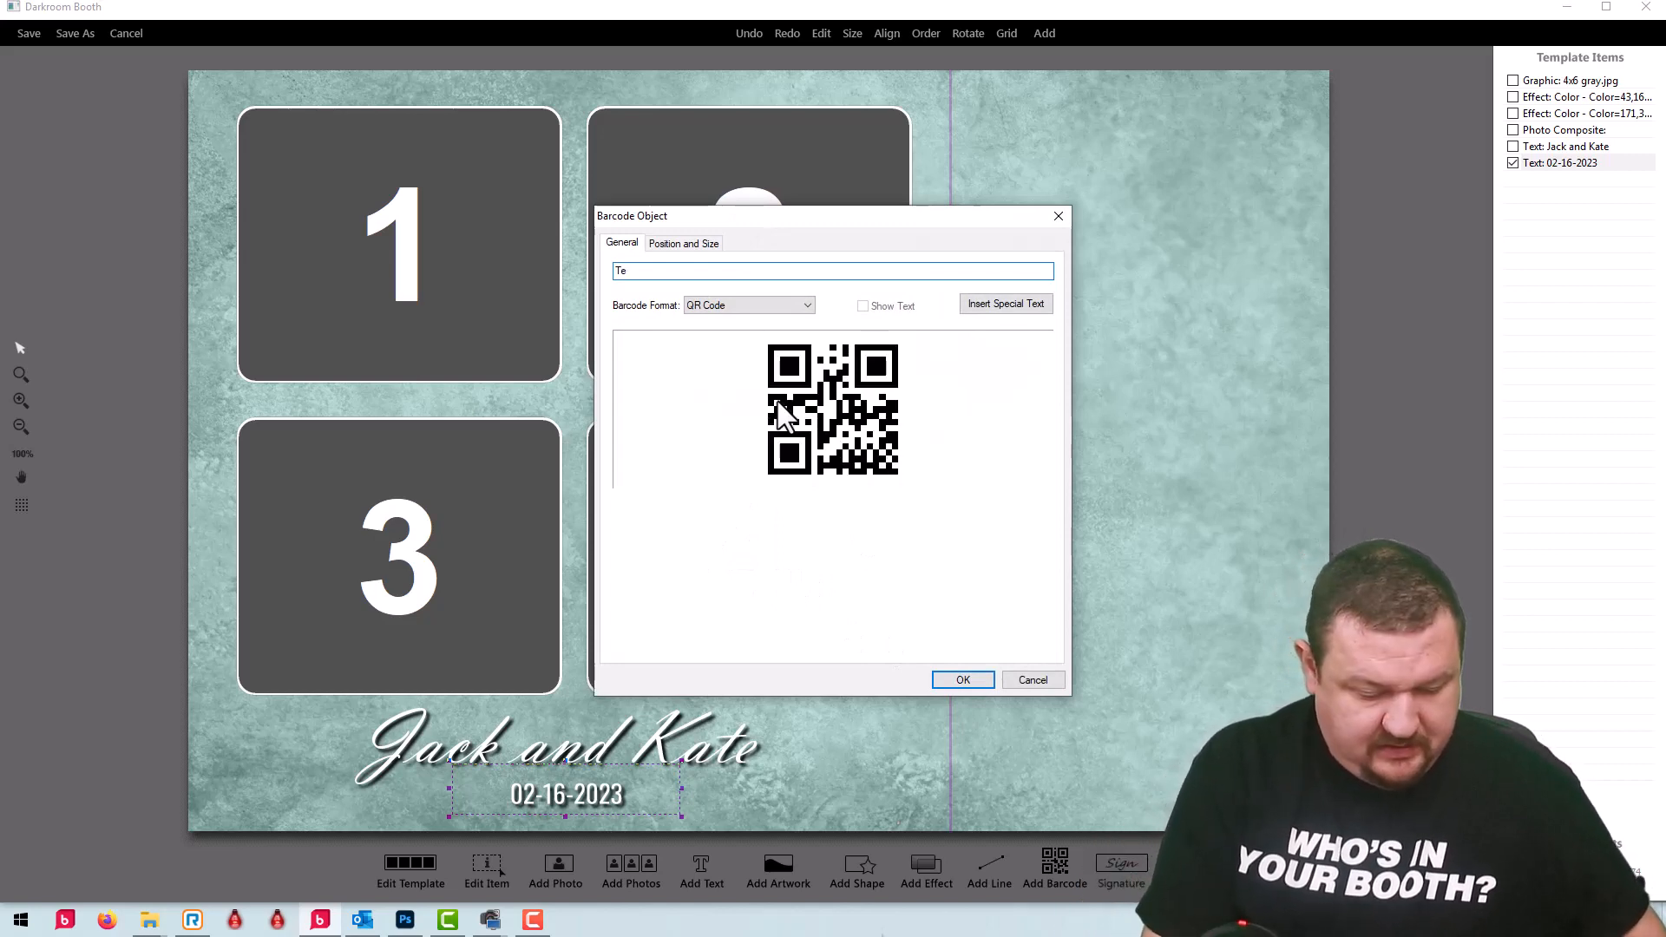
pyautogui.write('xt')
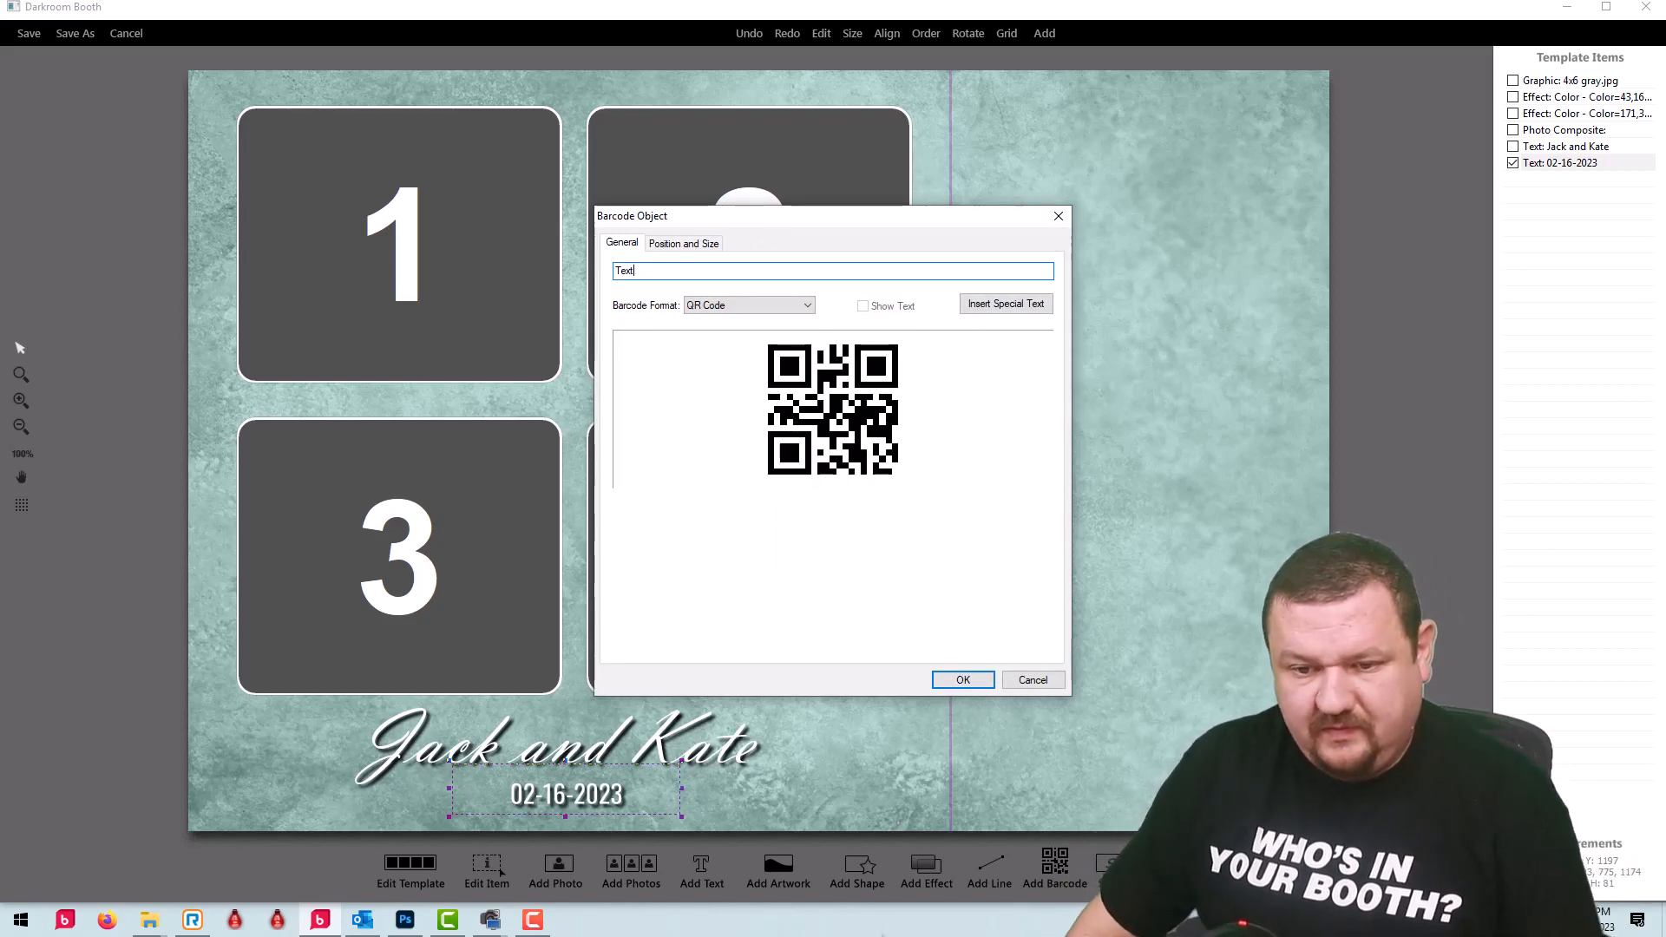
pyautogui.click(967, 682)
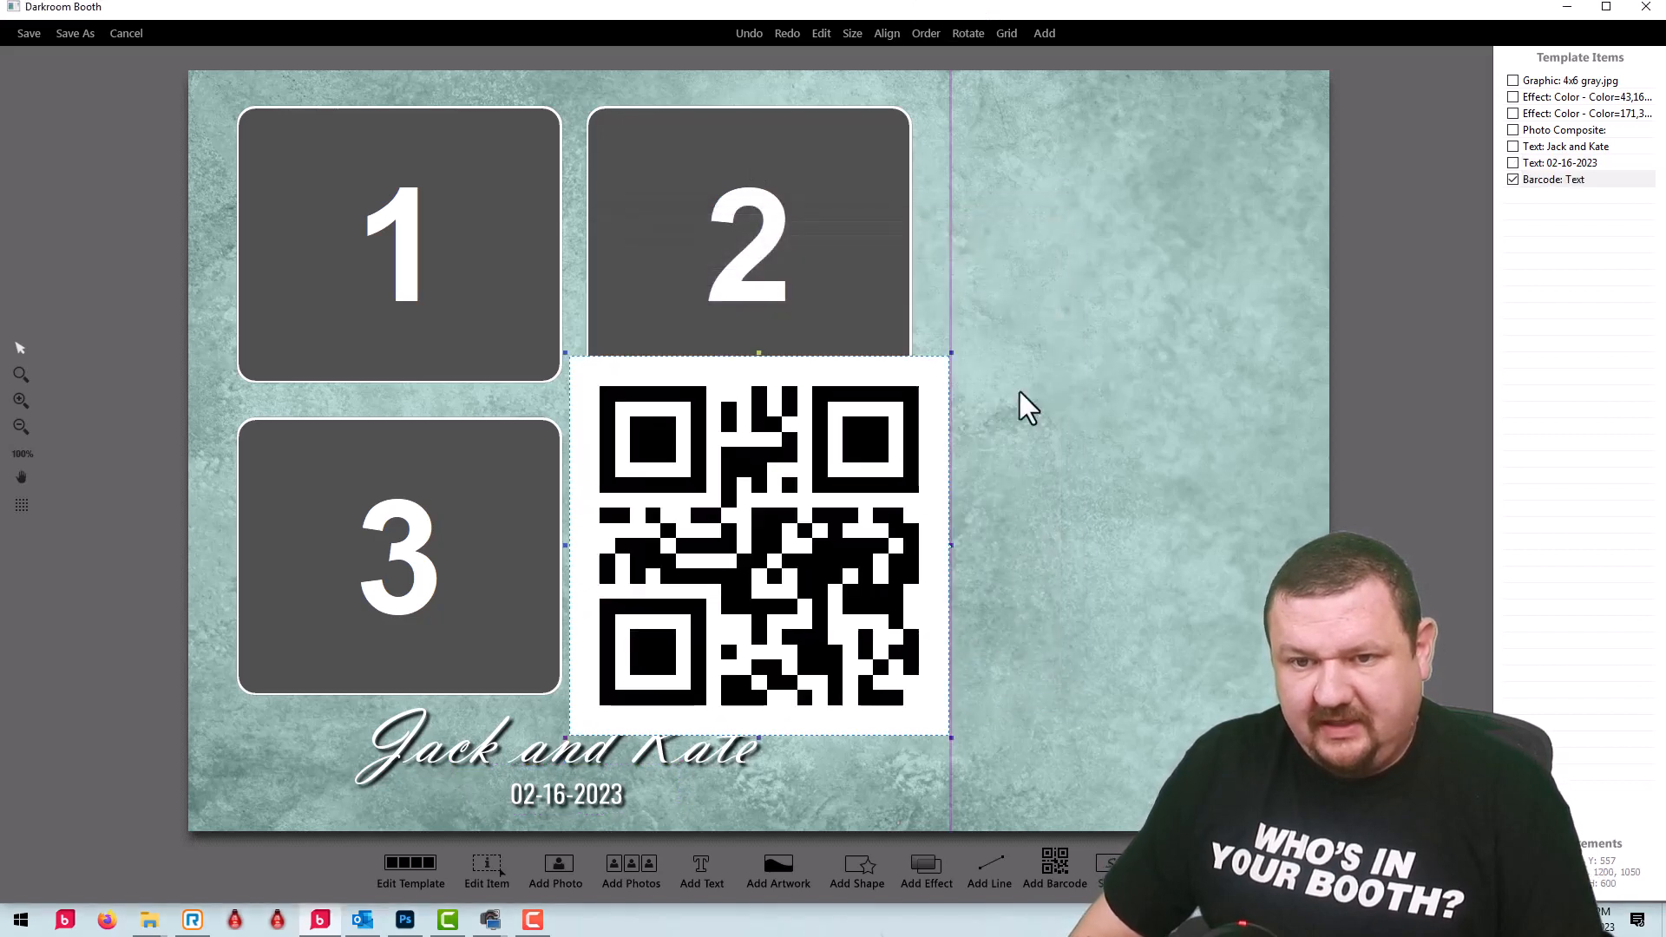
pyautogui.scroll(-3, 755, 566)
pyautogui.moveTo(1241, 226); pyautogui.dragTo(1116, 236)
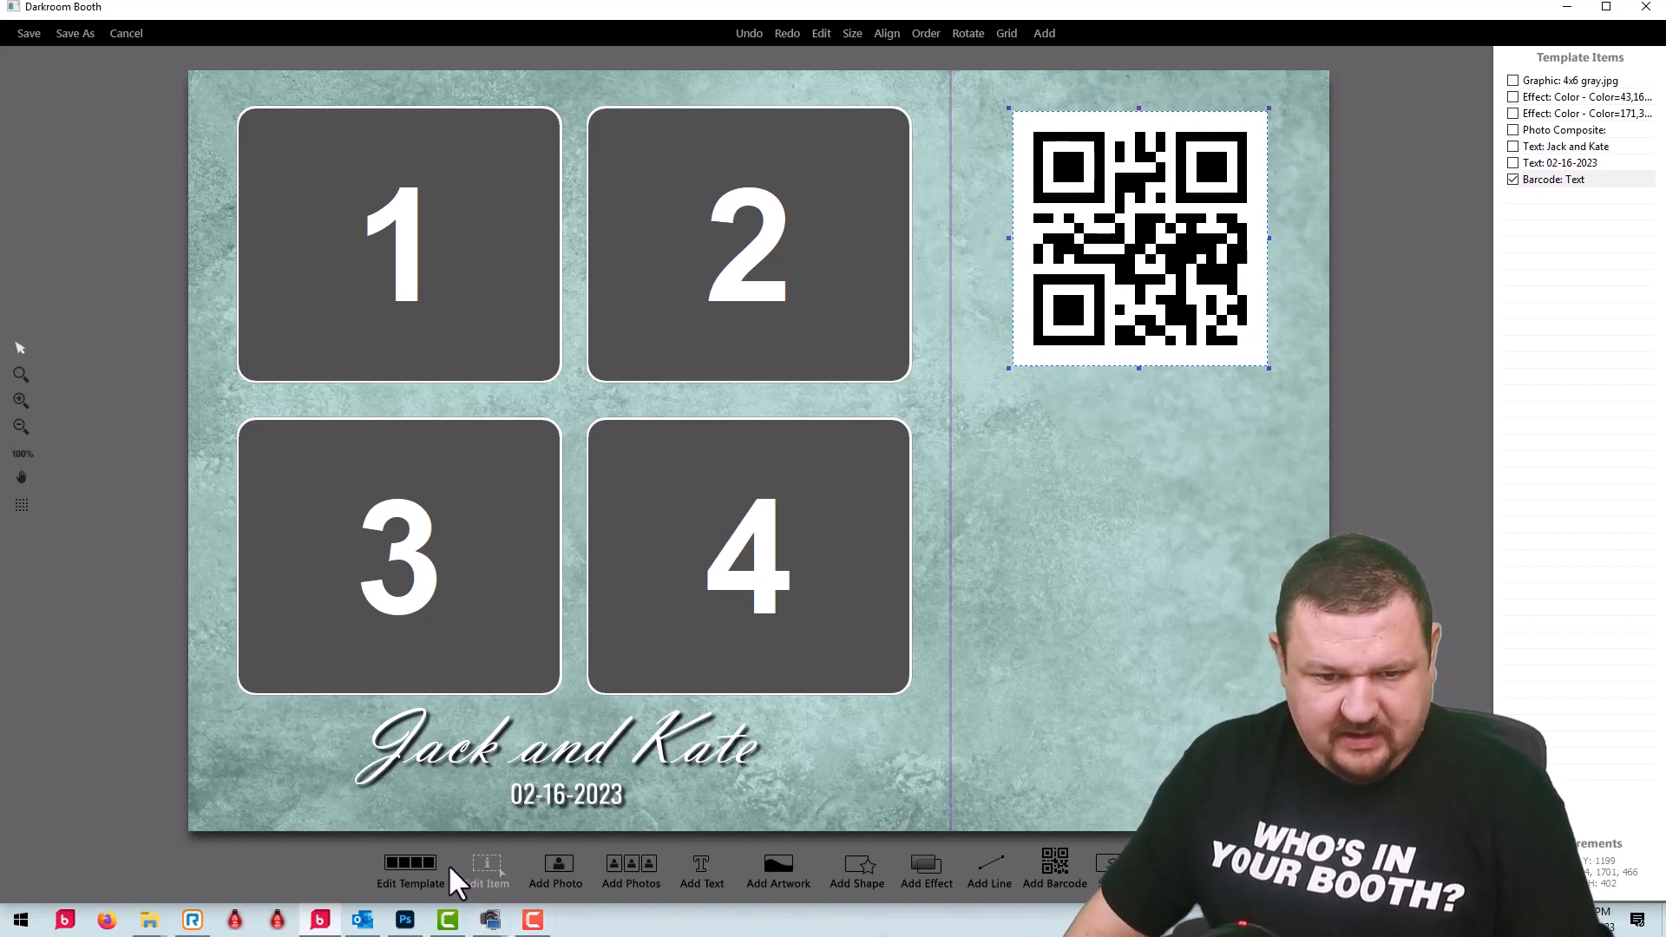
# Step: Add the logo2019.png graphic from the Downloads folder to the template
pyautogui.click(776, 866)
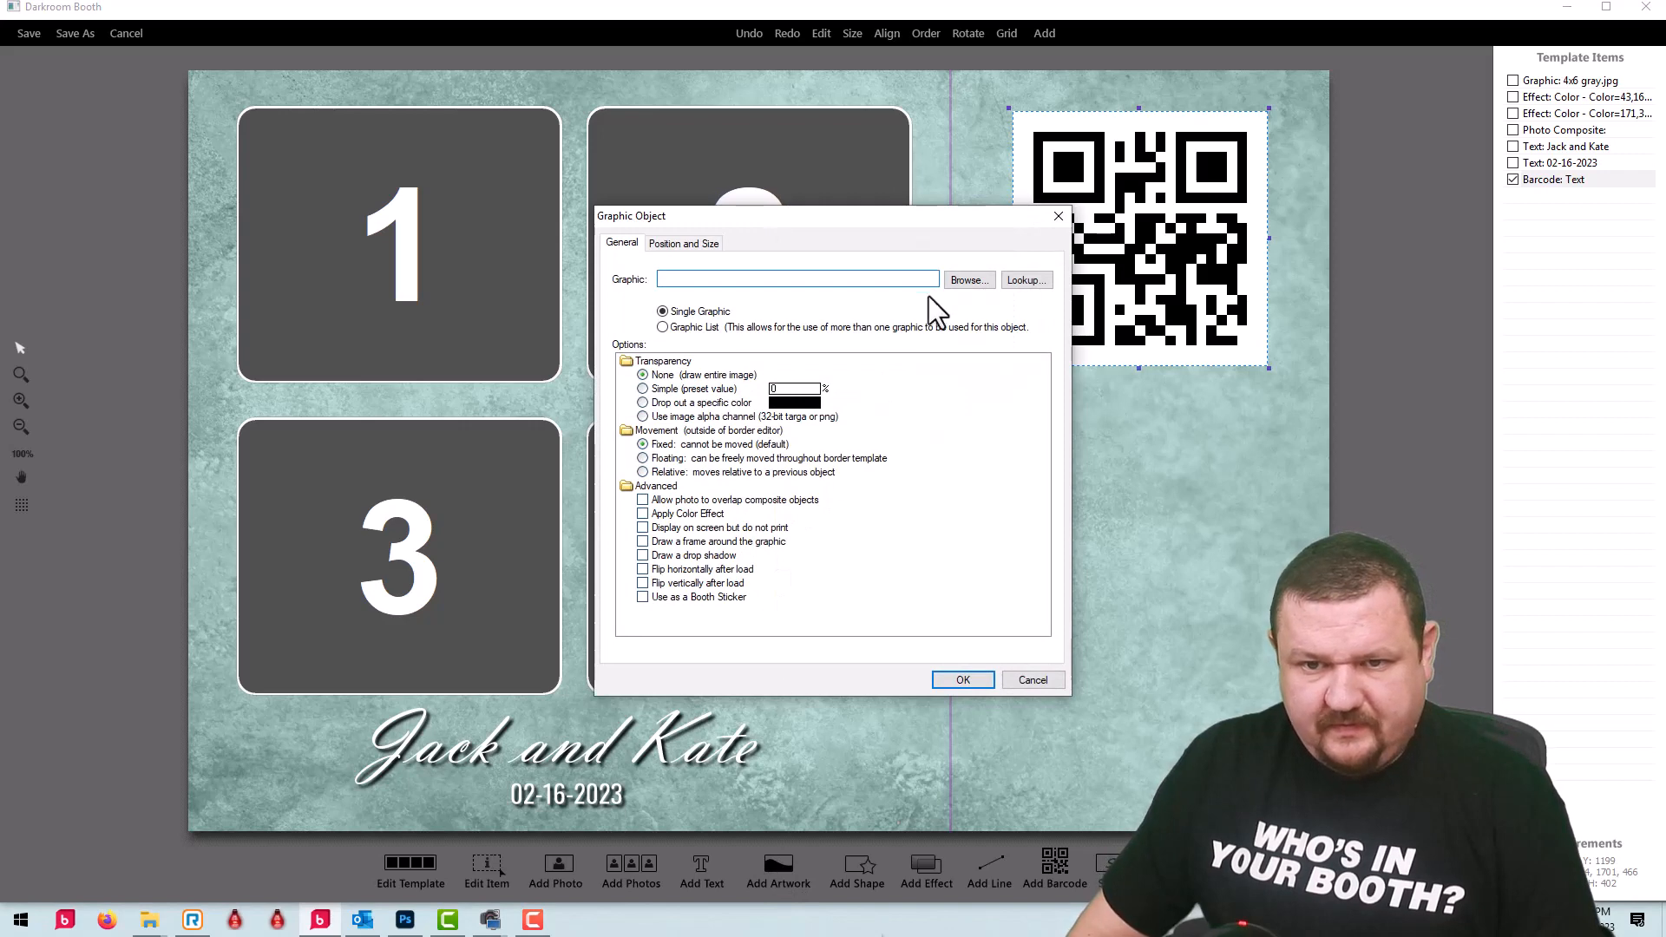
pyautogui.click(966, 279)
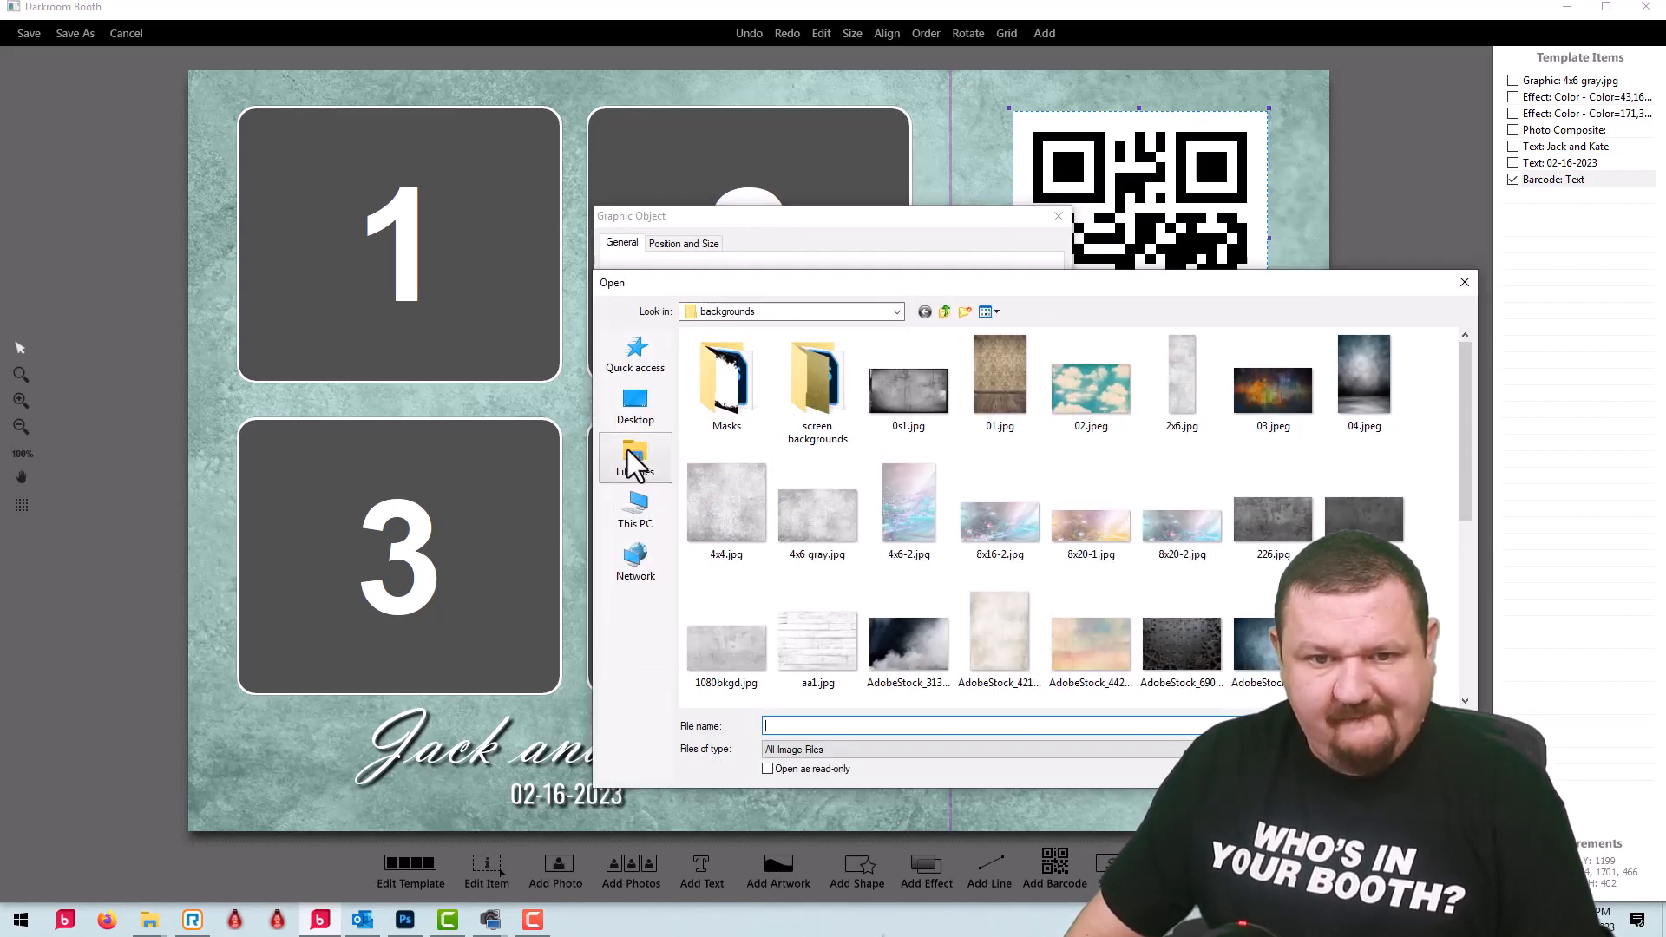
pyautogui.click(642, 512)
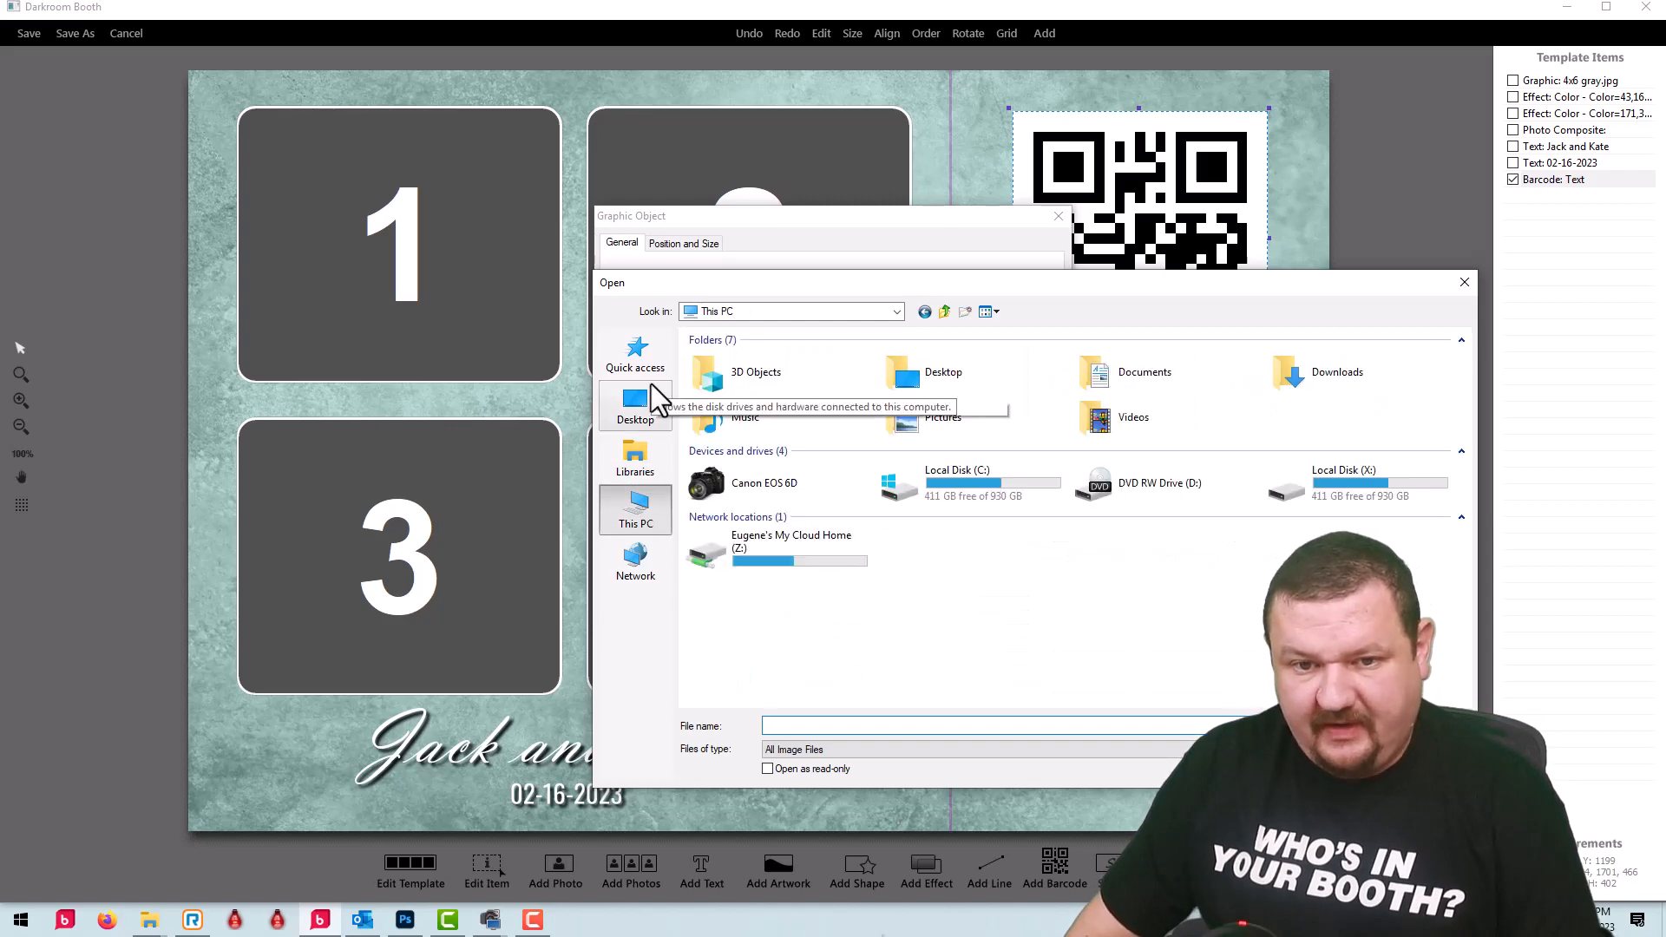
pyautogui.click(1148, 371)
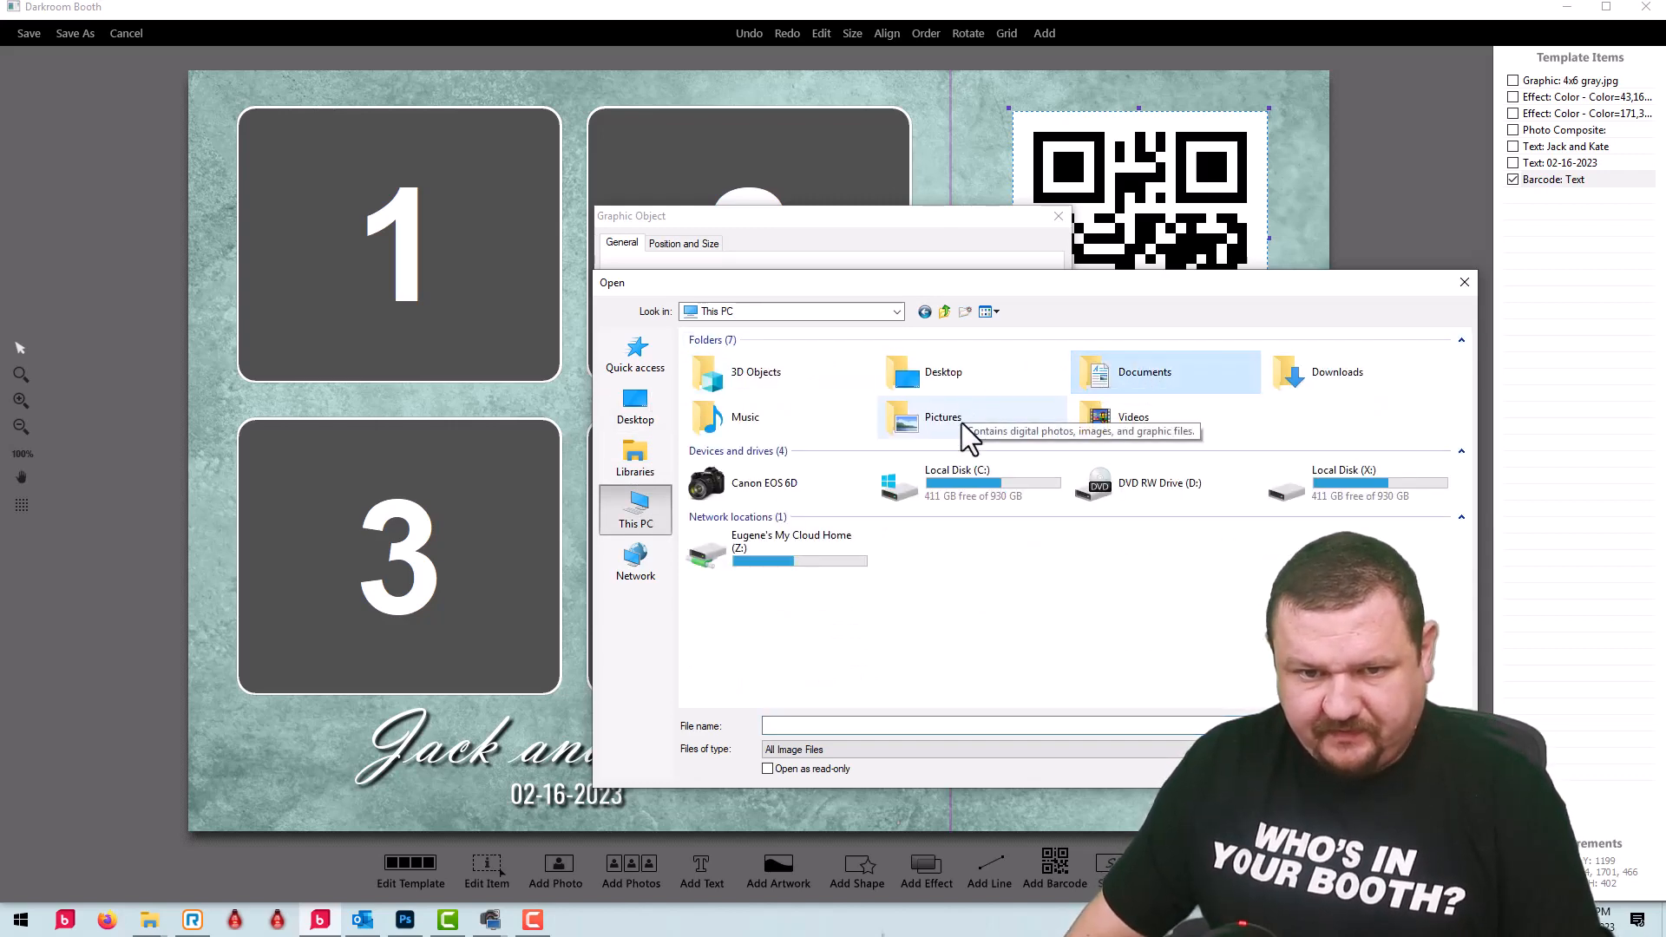
pyautogui.doubleClick(1312, 369)
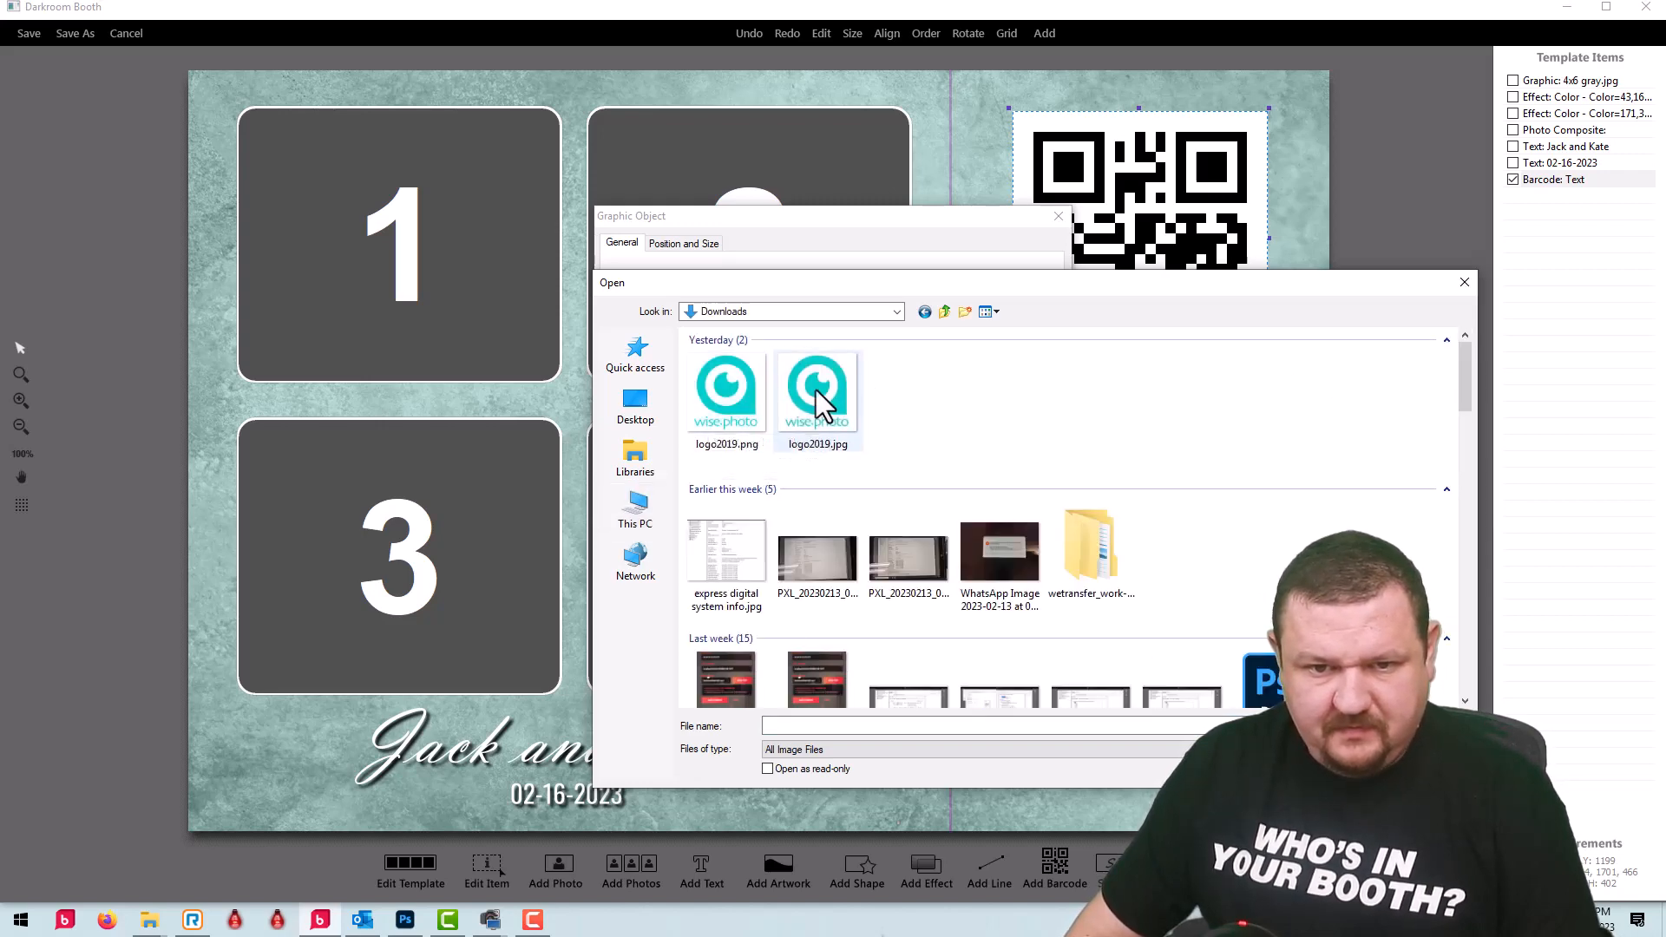
pyautogui.click(721, 399)
pyautogui.doubleClick(720, 400)
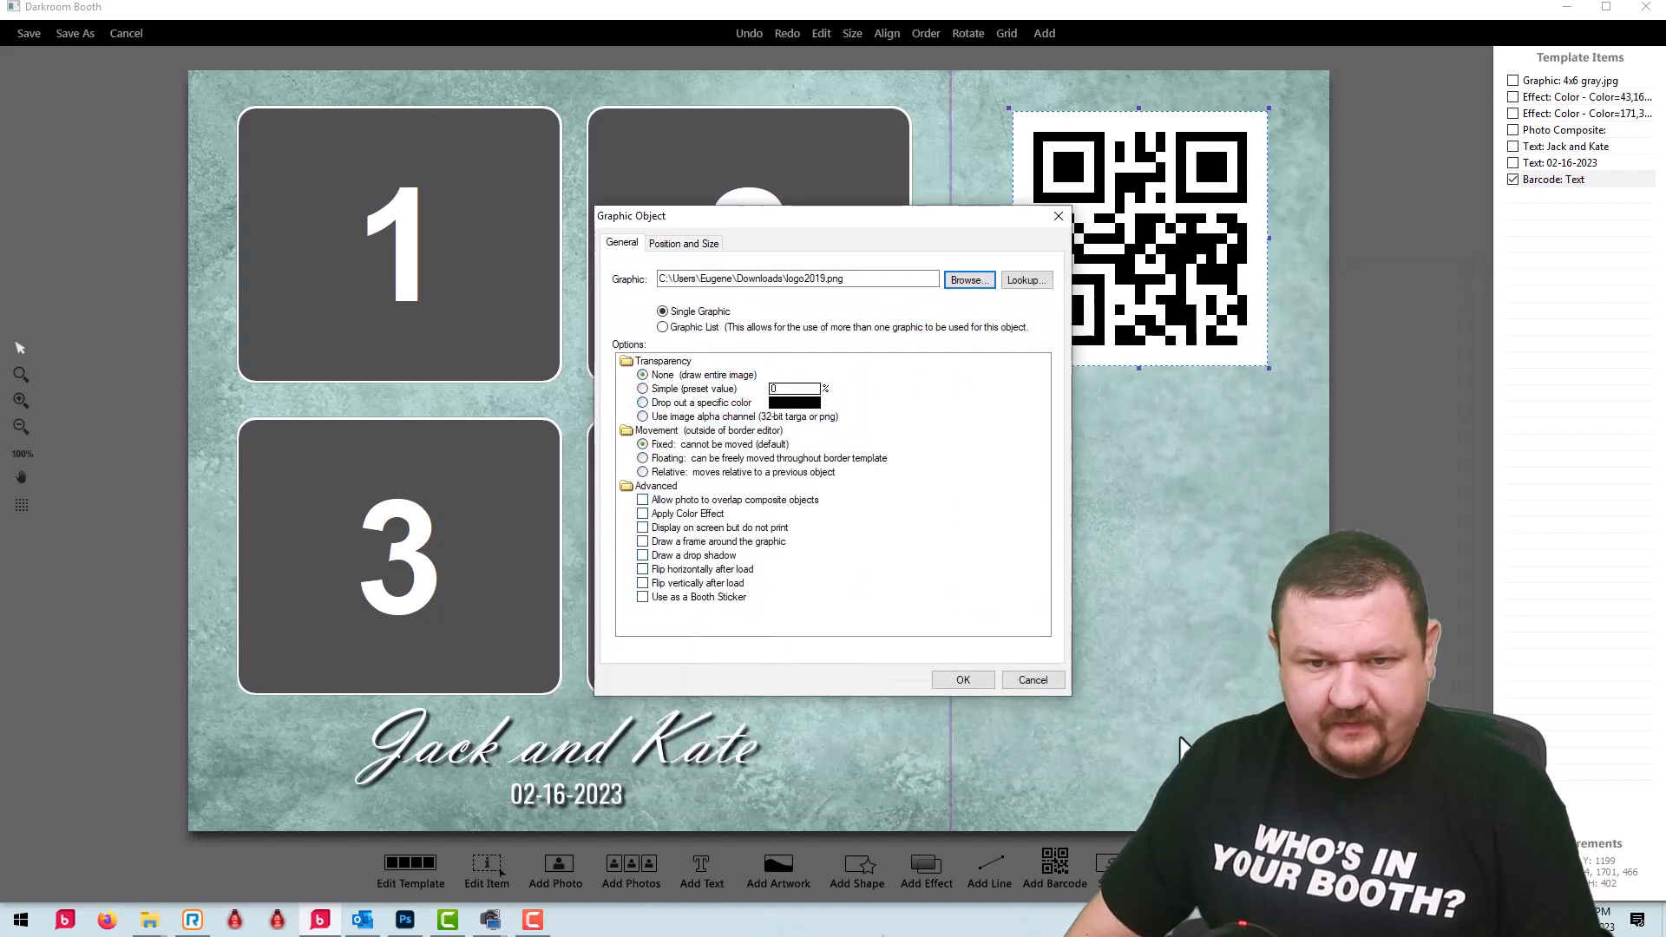
pyautogui.click(970, 682)
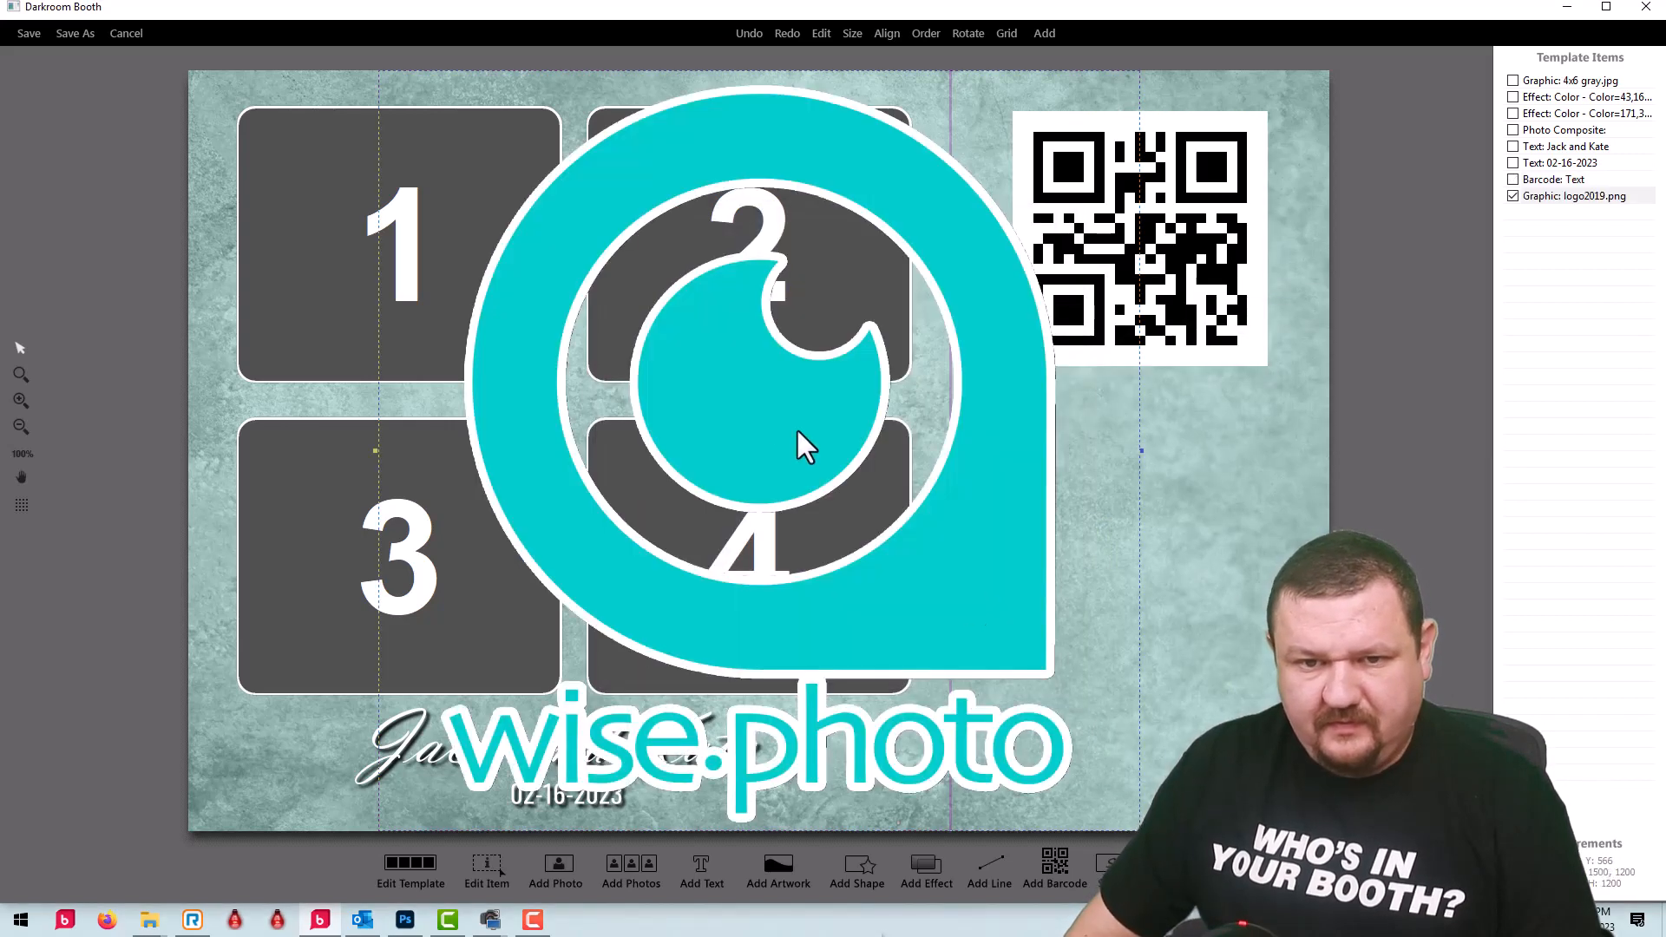
# Step: Shrink the logo to about 360 pixels high and place it in the lower area right of the guide
pyautogui.scroll(-5, 764, 449)
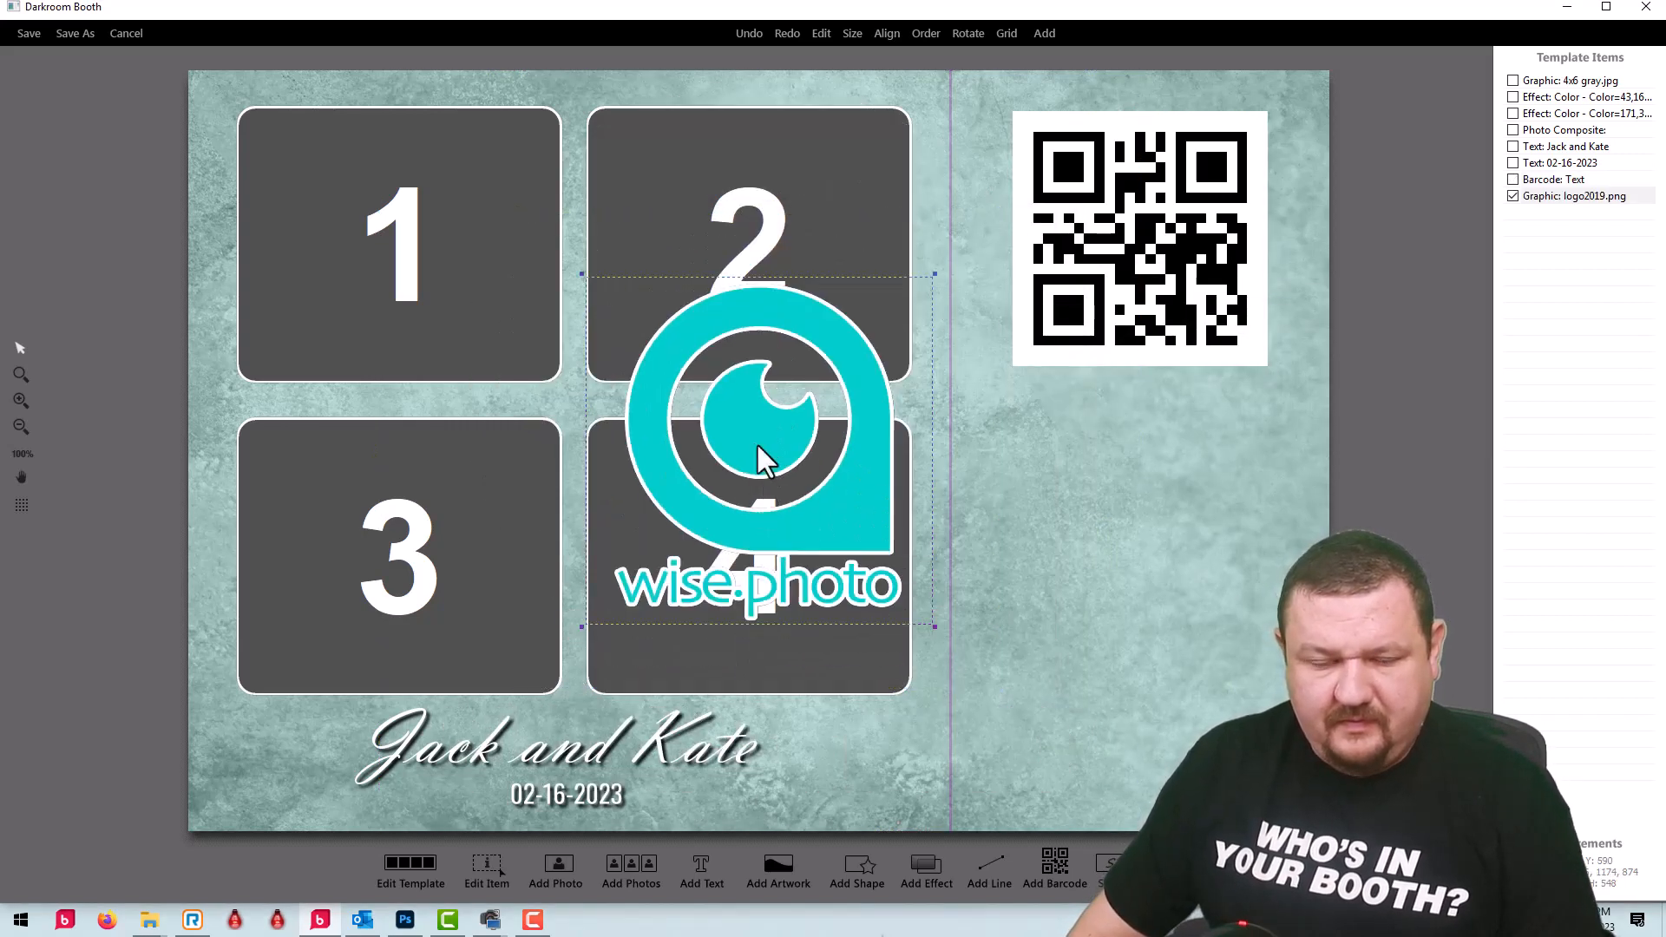
pyautogui.moveTo(757, 441); pyautogui.dragTo(1142, 694)
pyautogui.scroll(-1, 1126, 684)
pyautogui.scroll(-1, 1123, 675)
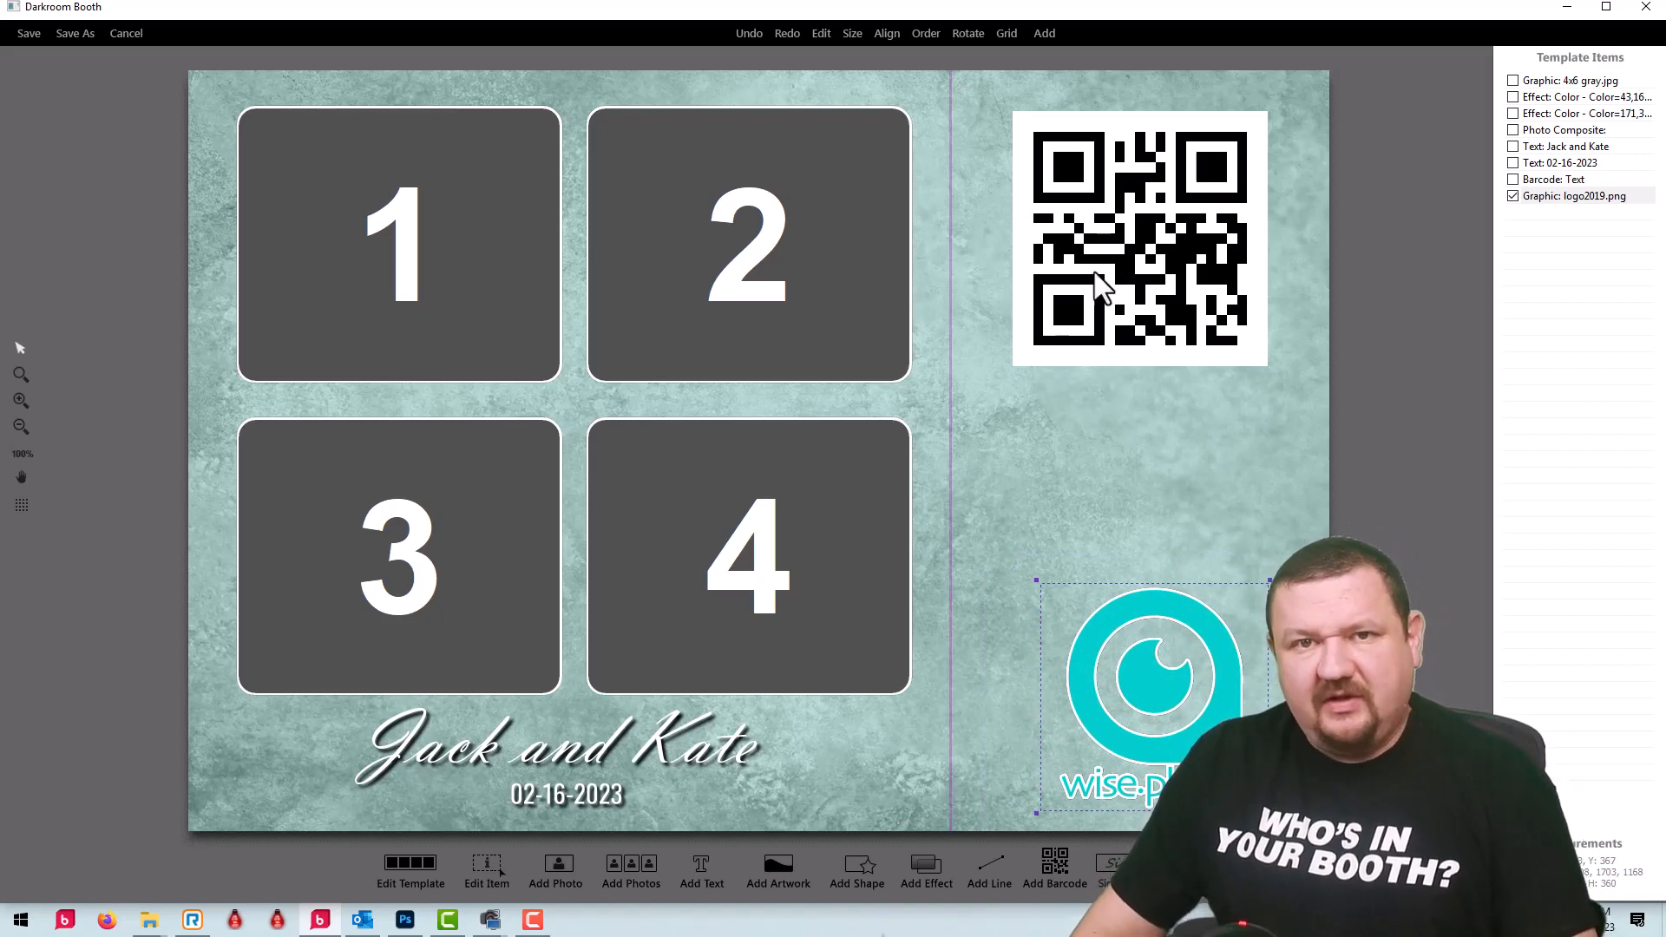
# Step: Shrink the QR code to about 330 pixels
pyautogui.click(1145, 177)
pyautogui.scroll(-4, 1144, 177)
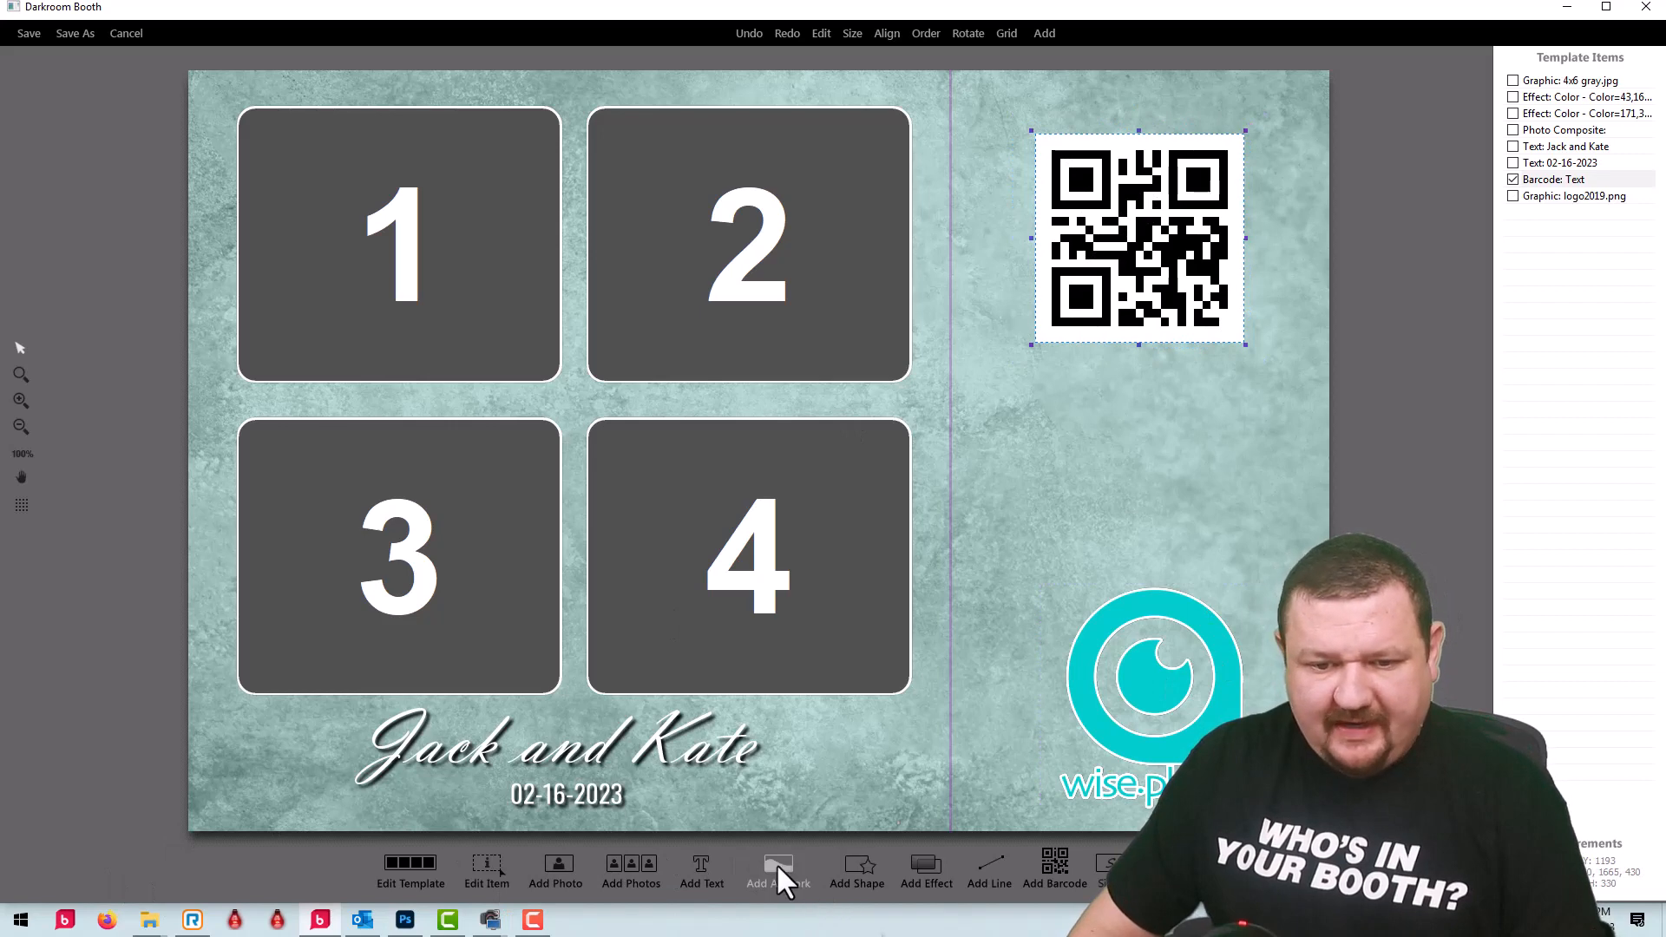
# Step: Start a new Color effect object and set its color to white
pyautogui.click(926, 862)
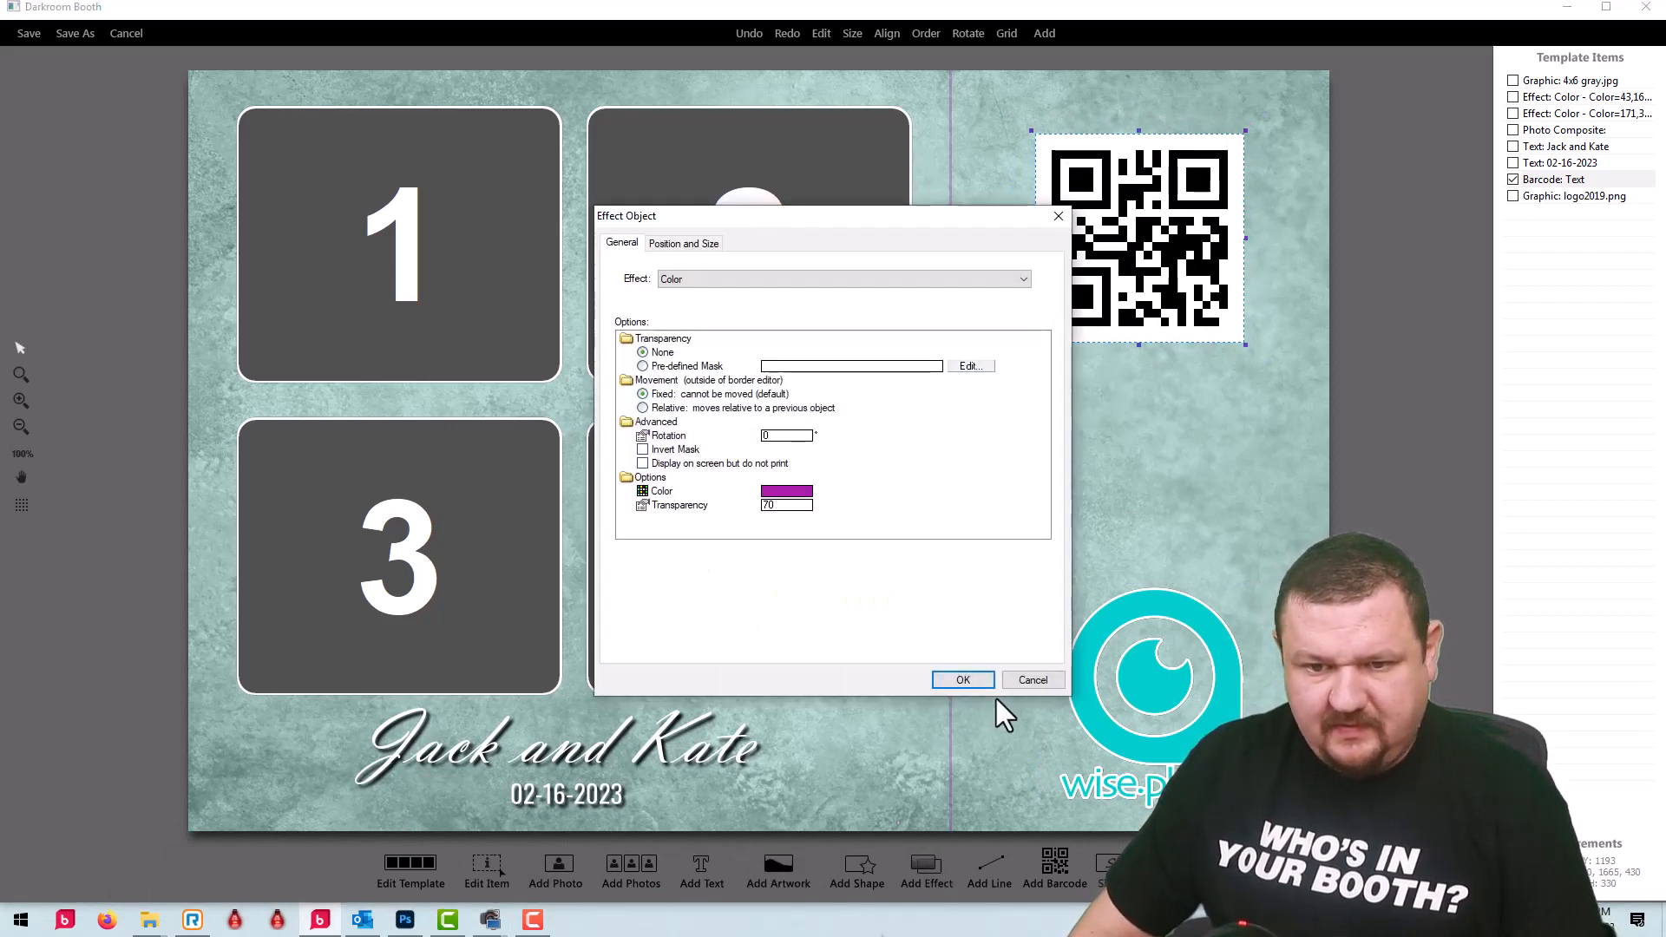
pyautogui.click(786, 492)
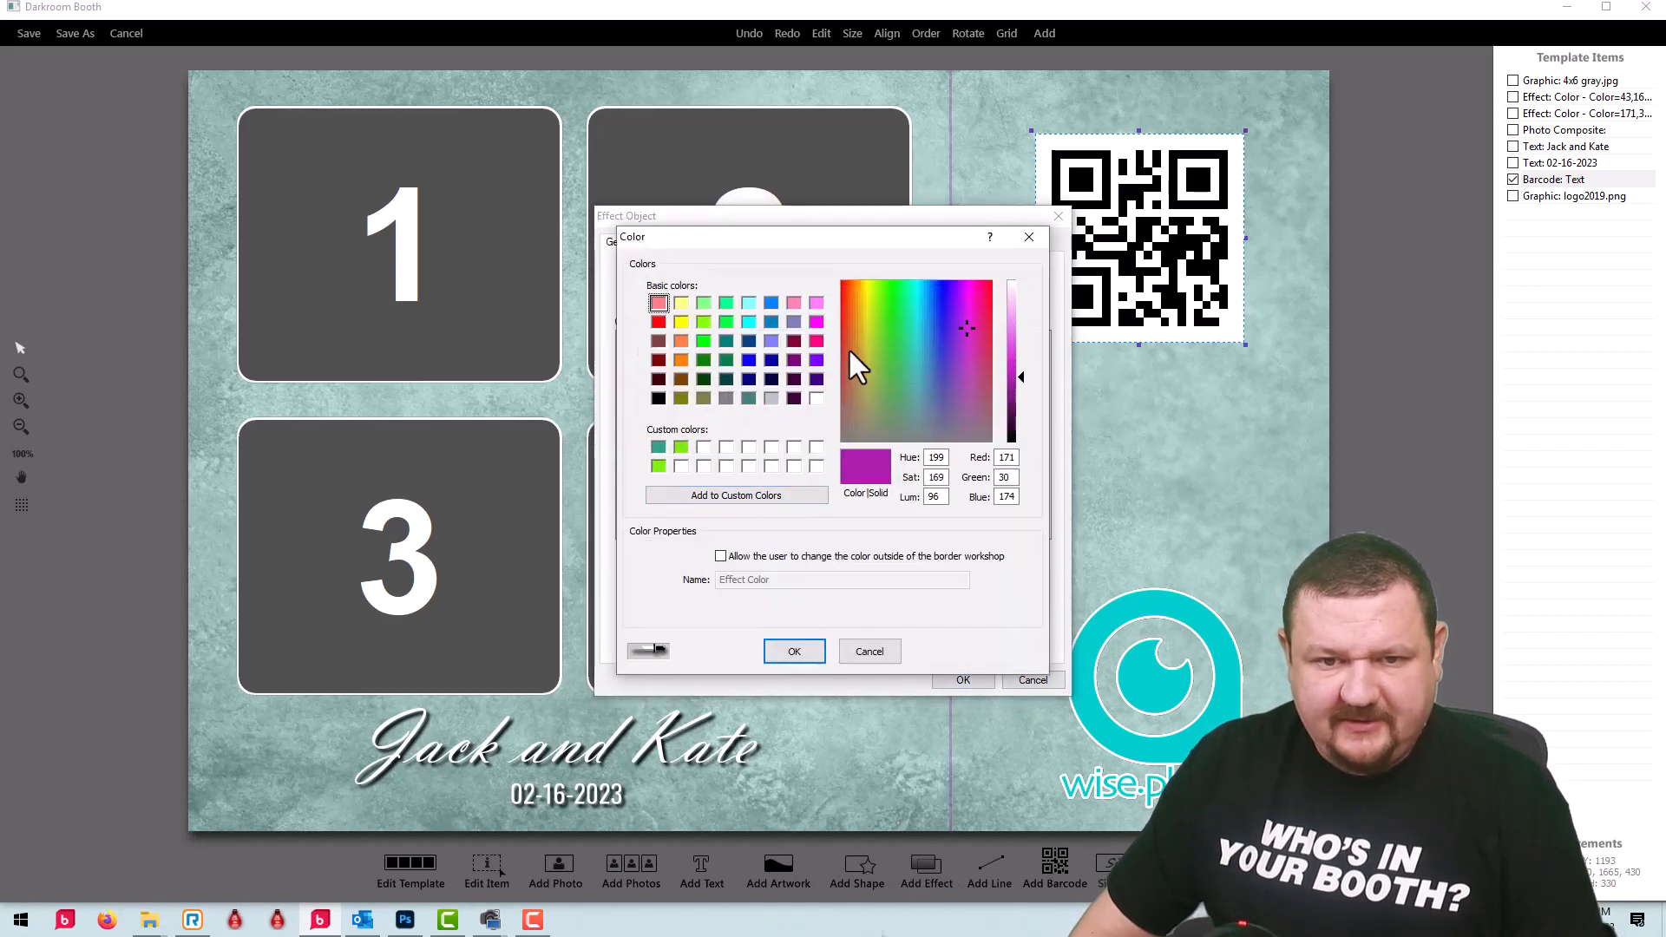
pyautogui.click(816, 446)
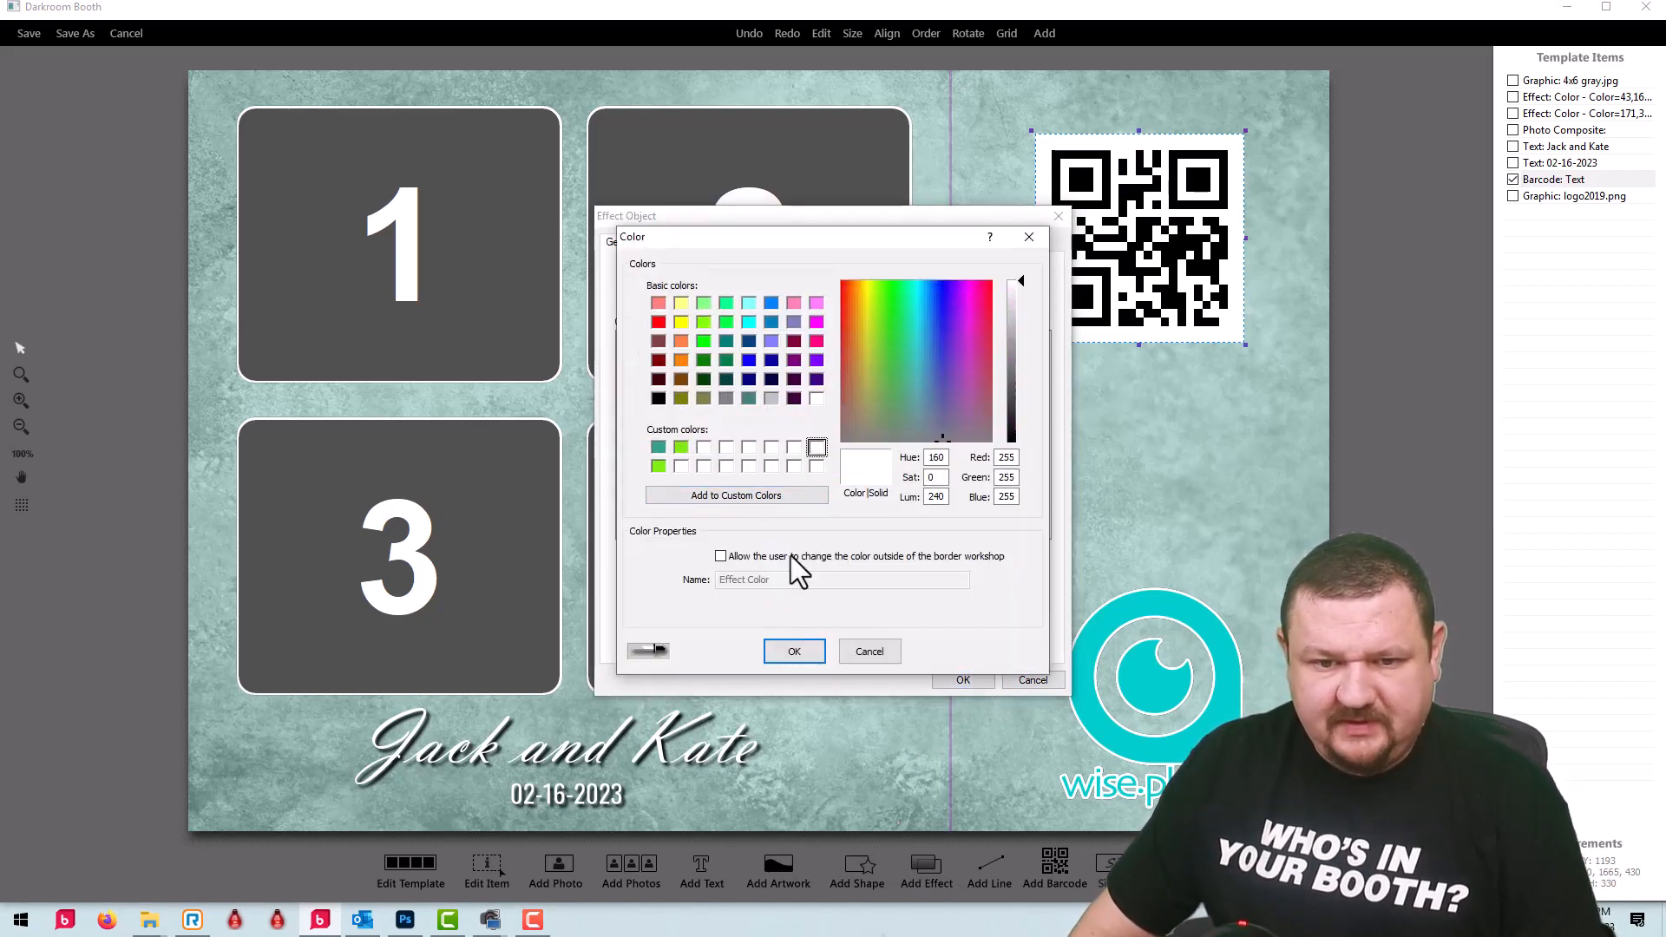
pyautogui.click(790, 651)
# Step: Apply the pre-defined Soft Rectangle mask to the white color effect
pyautogui.click(687, 368)
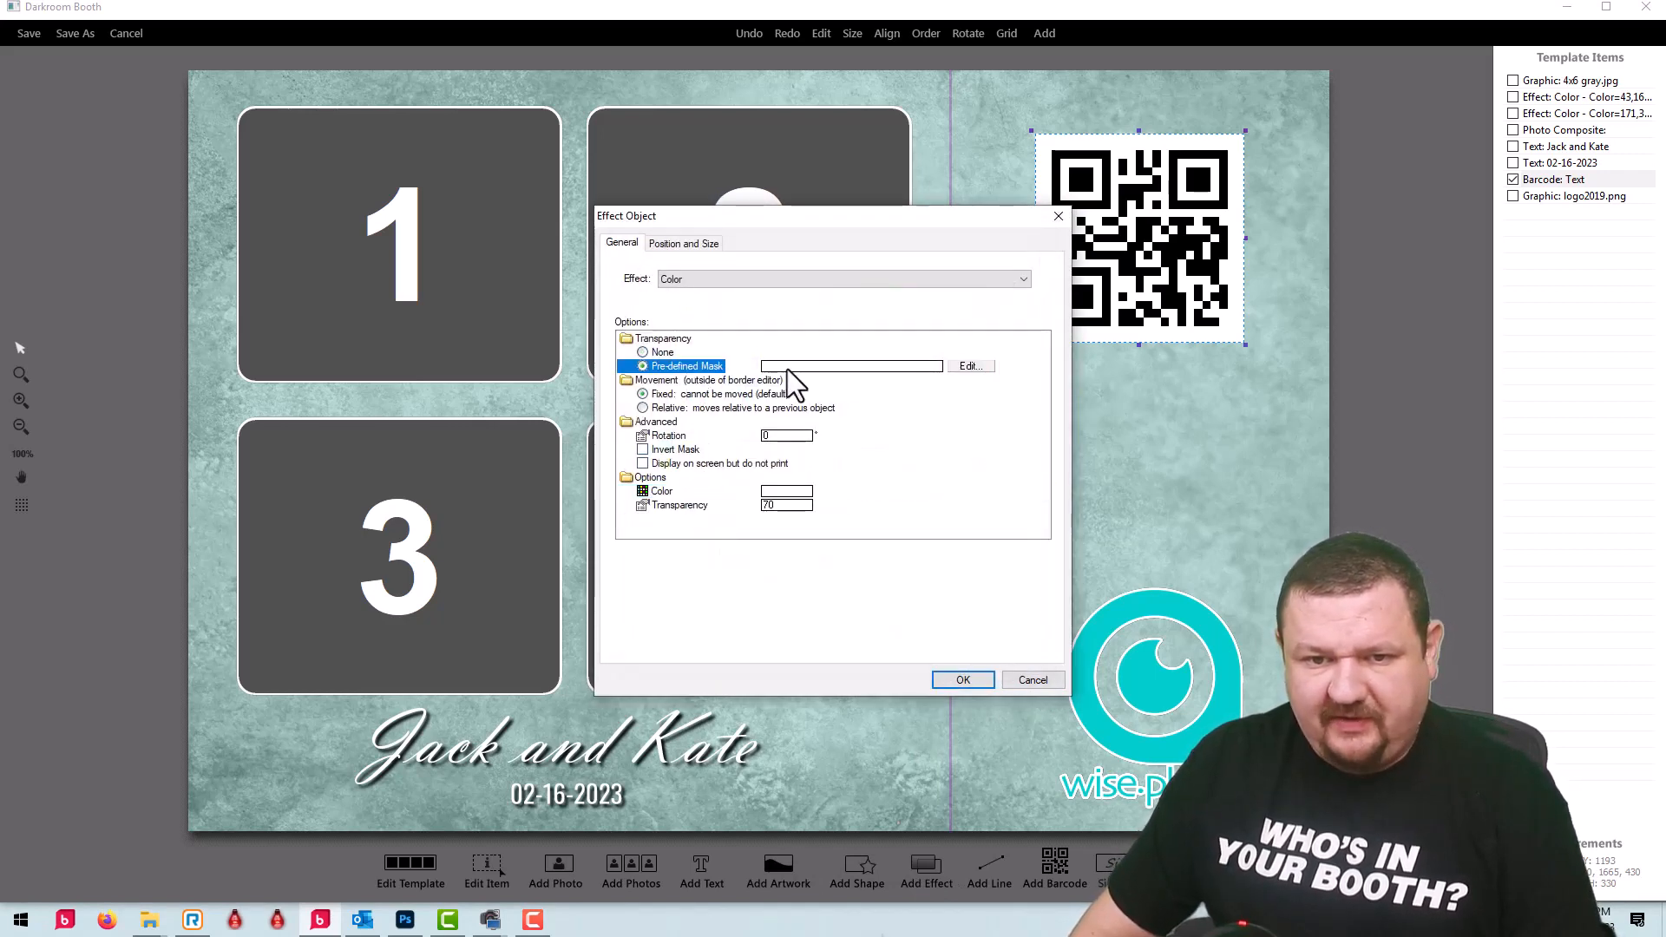
pyautogui.click(972, 365)
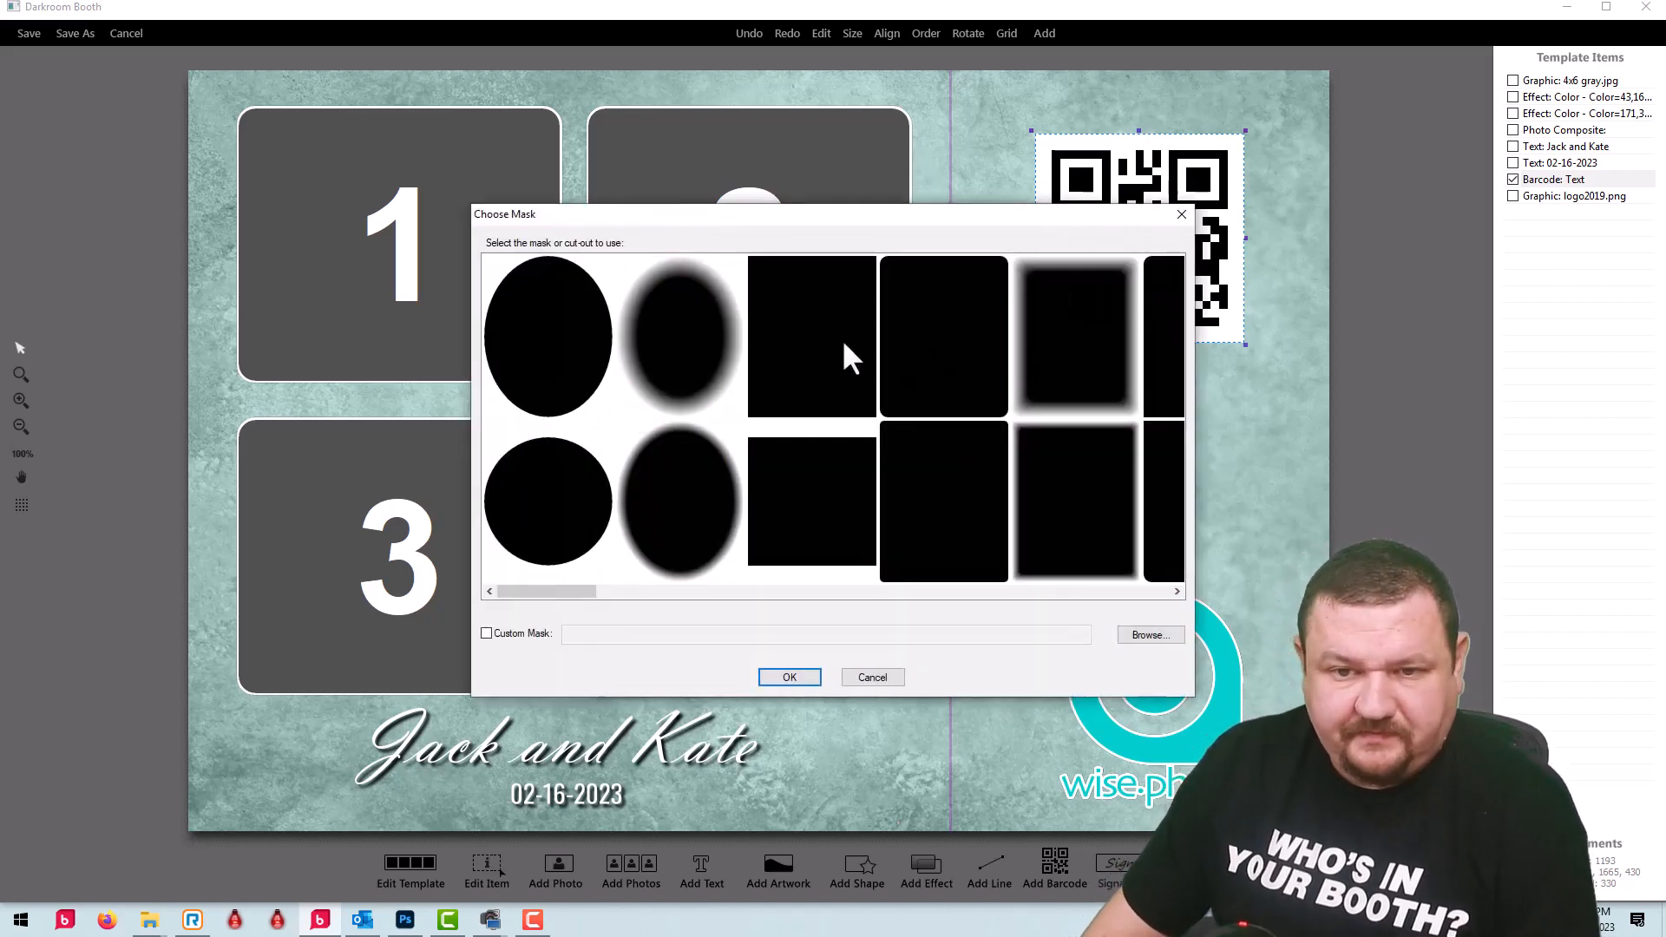
pyautogui.click(1017, 357)
pyautogui.click(788, 678)
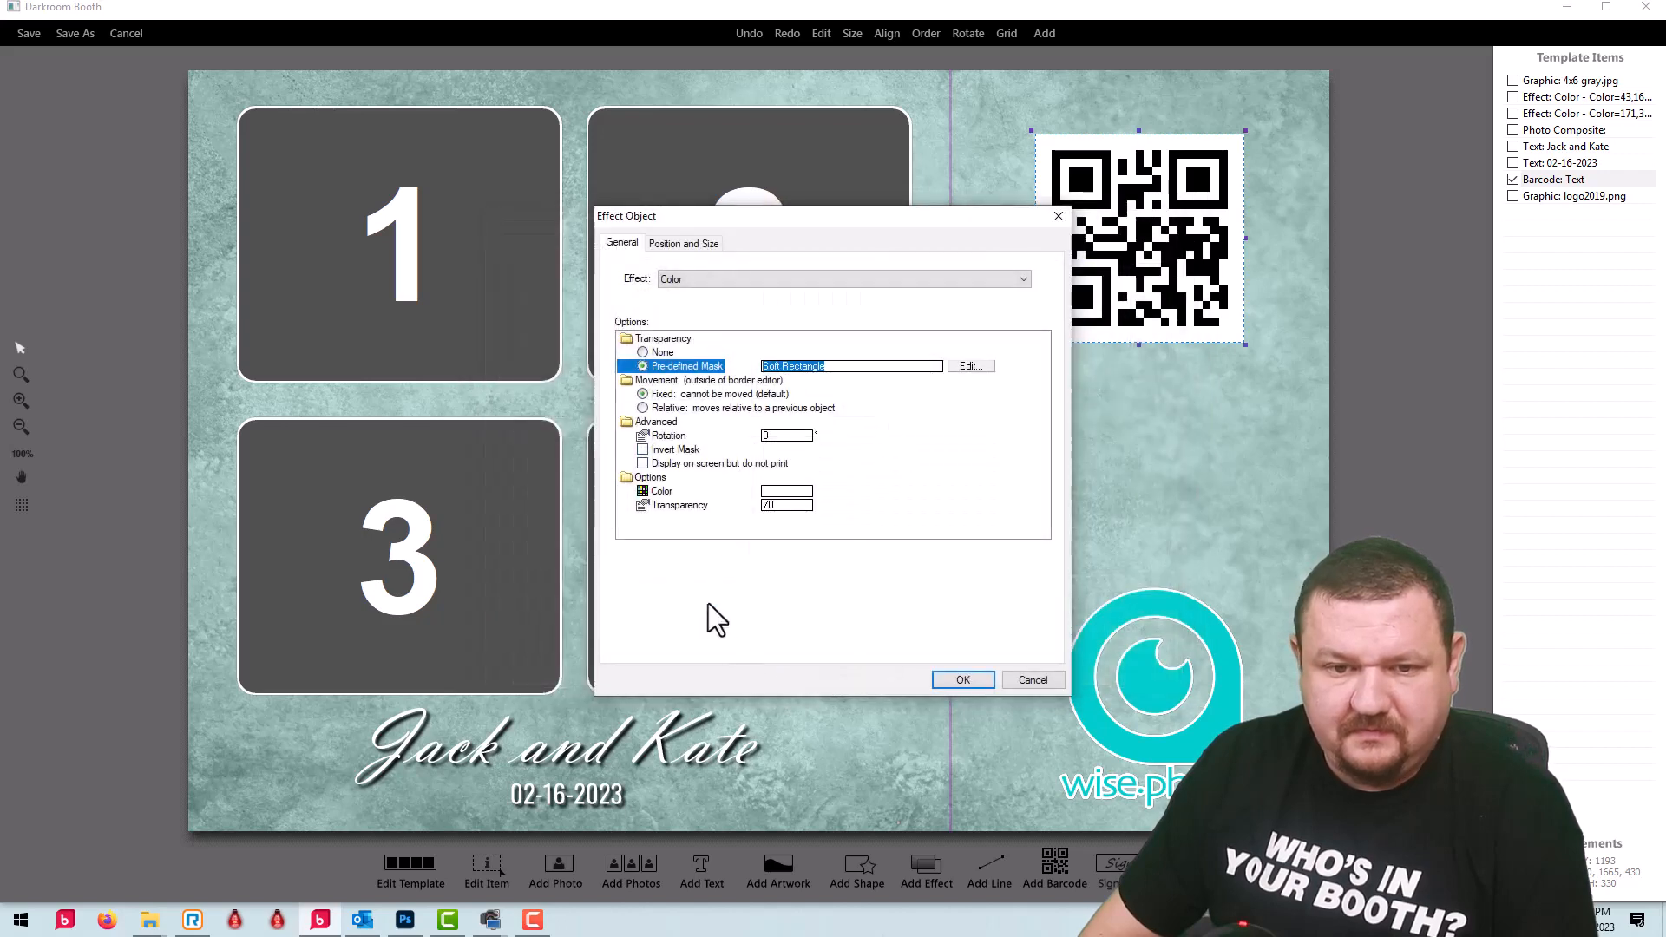
# Step: Set the white effect's transparency to 50 and add it to the template
pyautogui.click(788, 505)
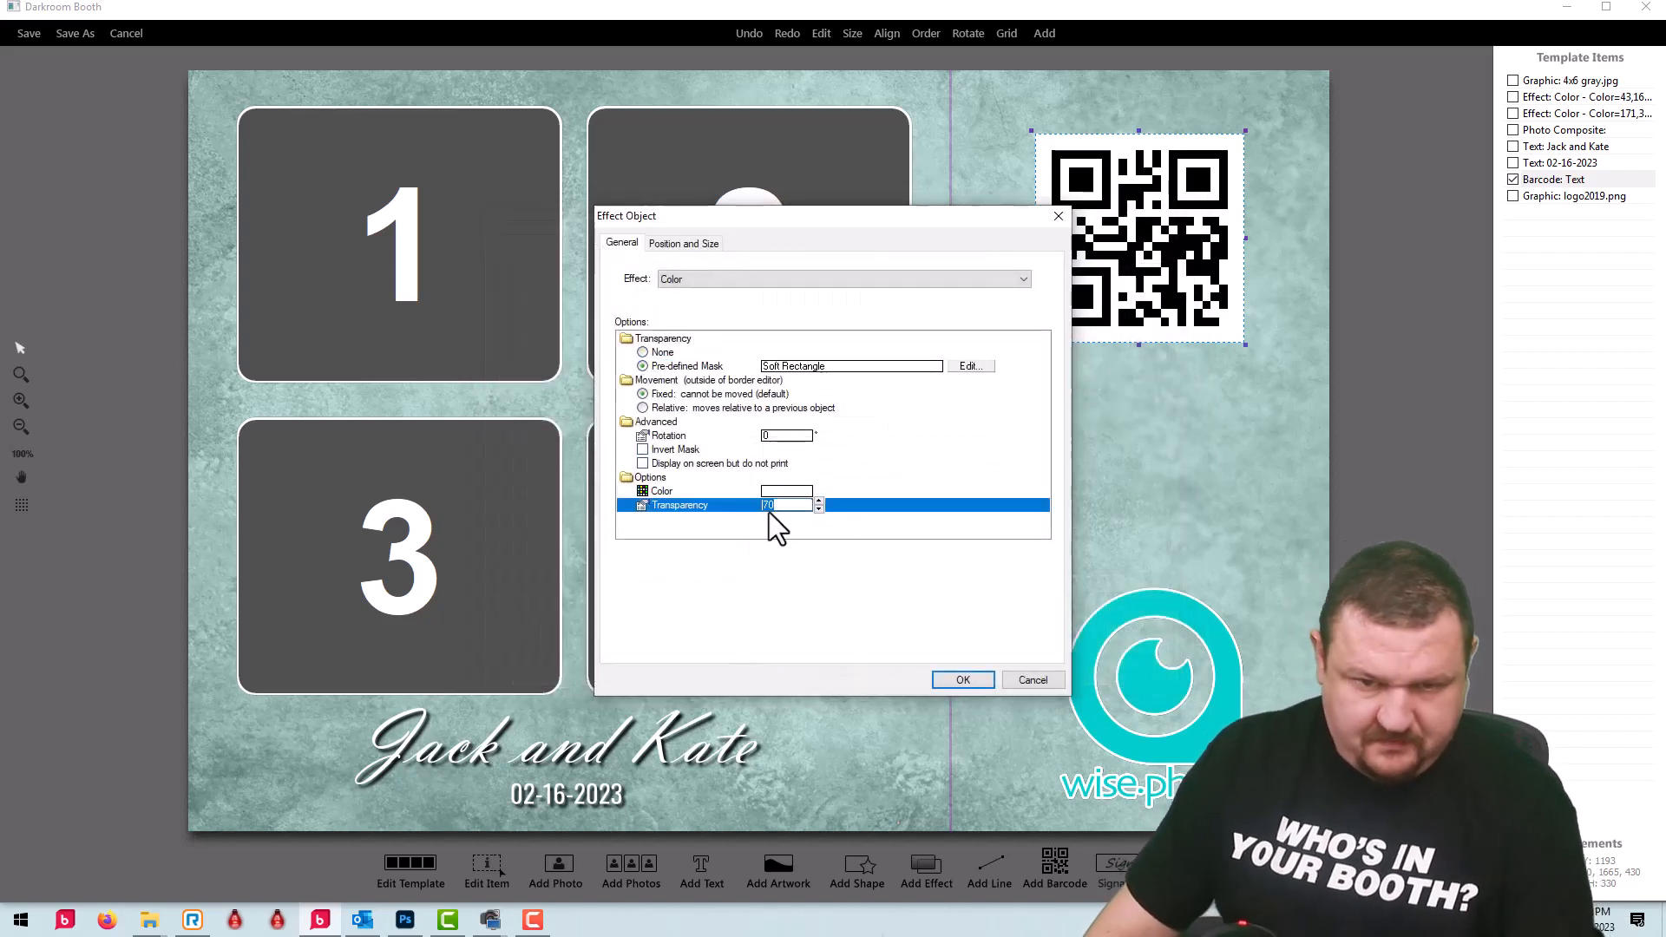
pyautogui.write('50')
pyautogui.click(960, 681)
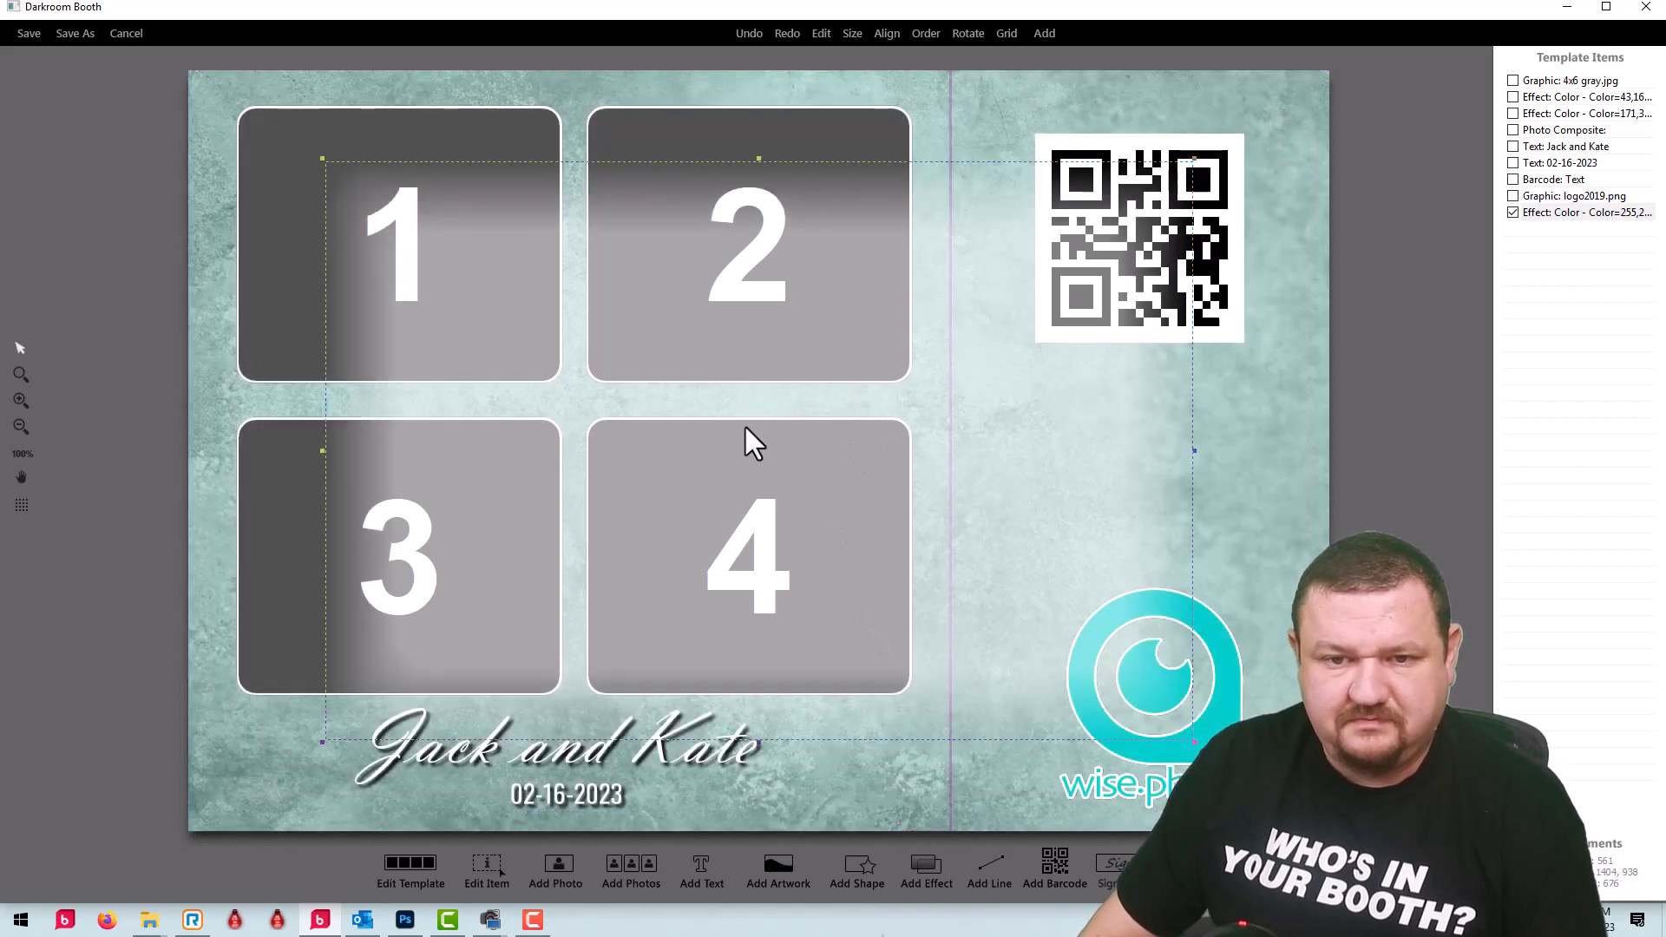
# Step: Shrink the soft white effect and position it around the QR code, leaving a glow margin on all sides
pyautogui.moveTo(435, 450); pyautogui.dragTo(621, 454)
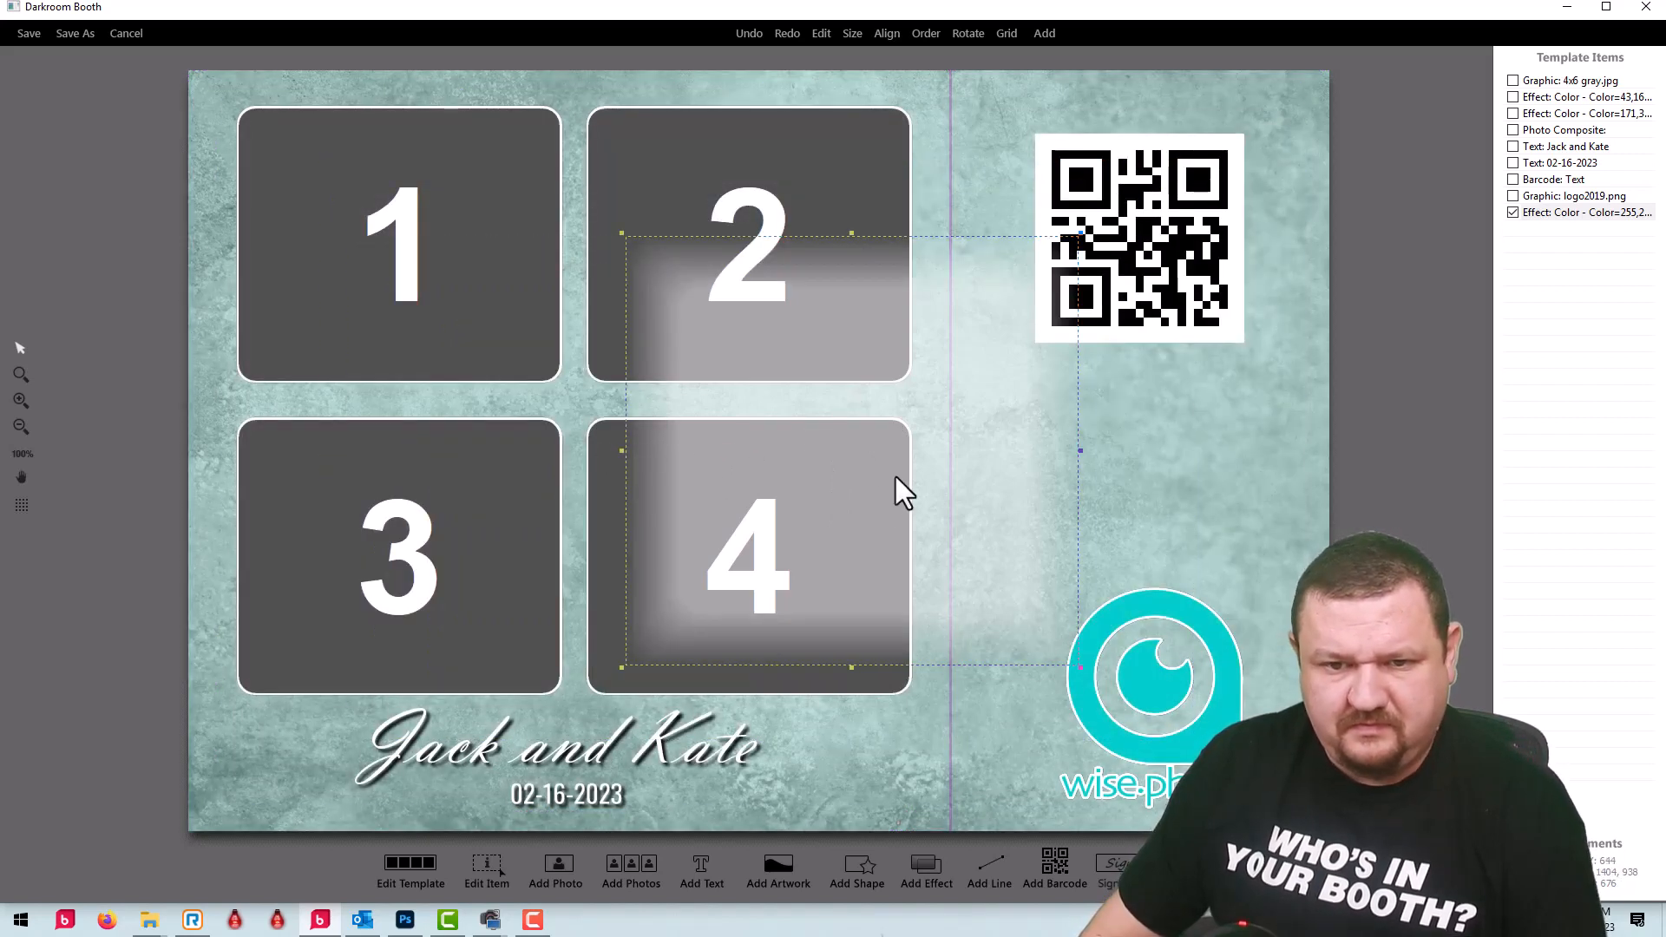
pyautogui.moveTo(1141, 253); pyautogui.dragTo(1160, 207)
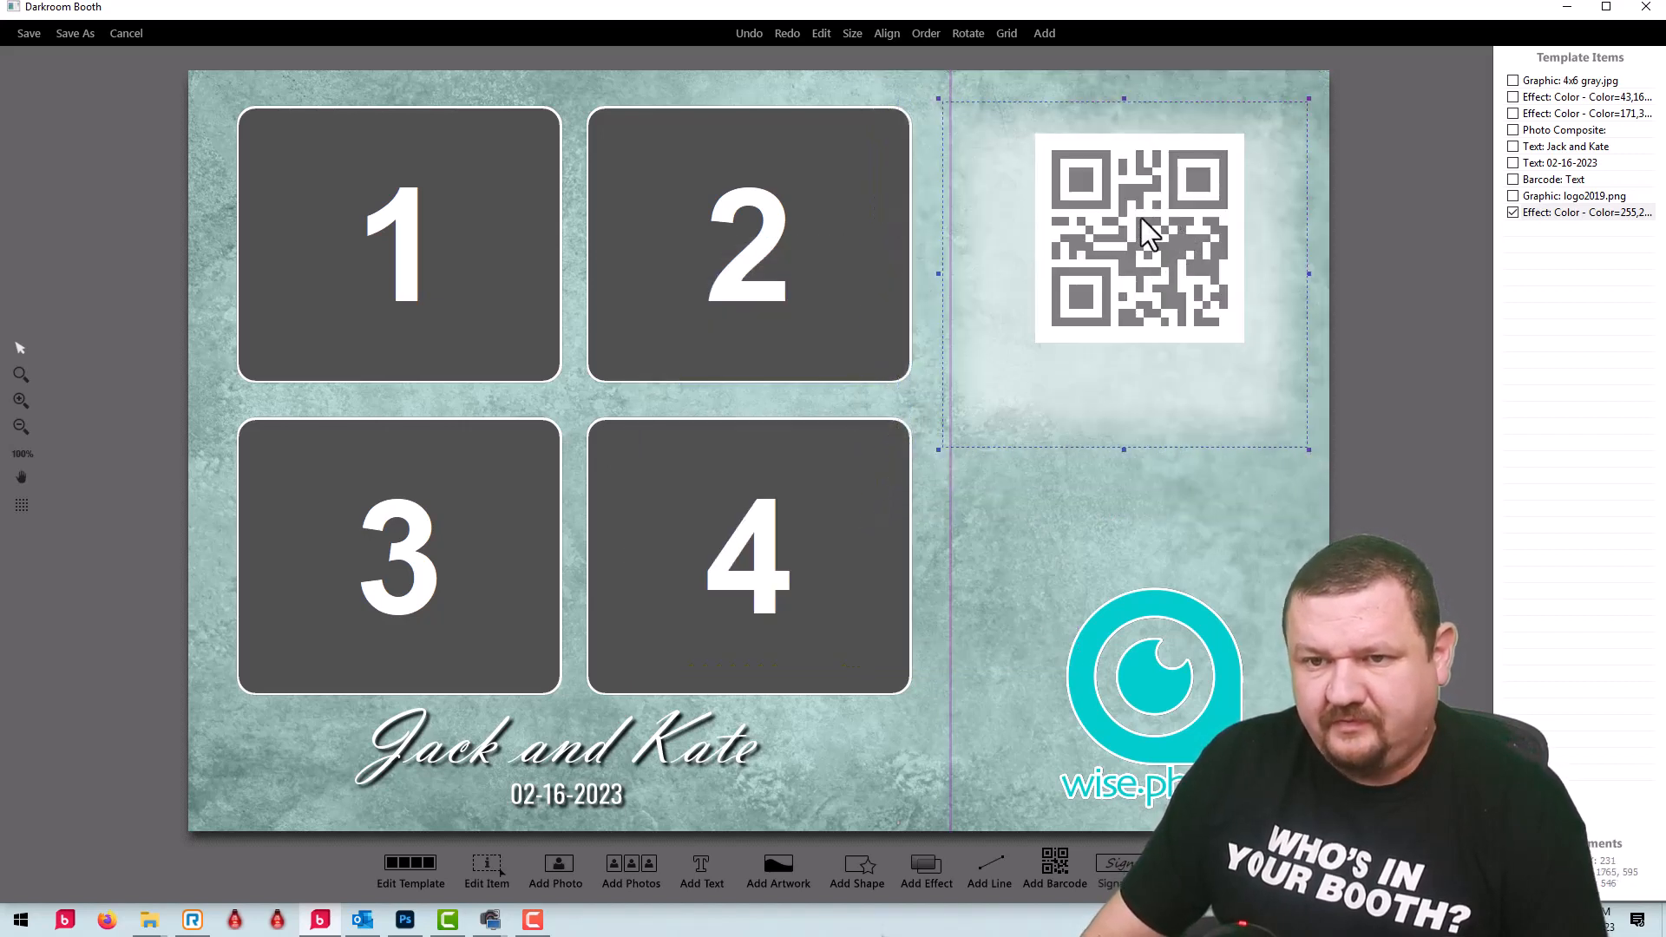
pyautogui.moveTo(1166, 321); pyautogui.dragTo(1034, 200)
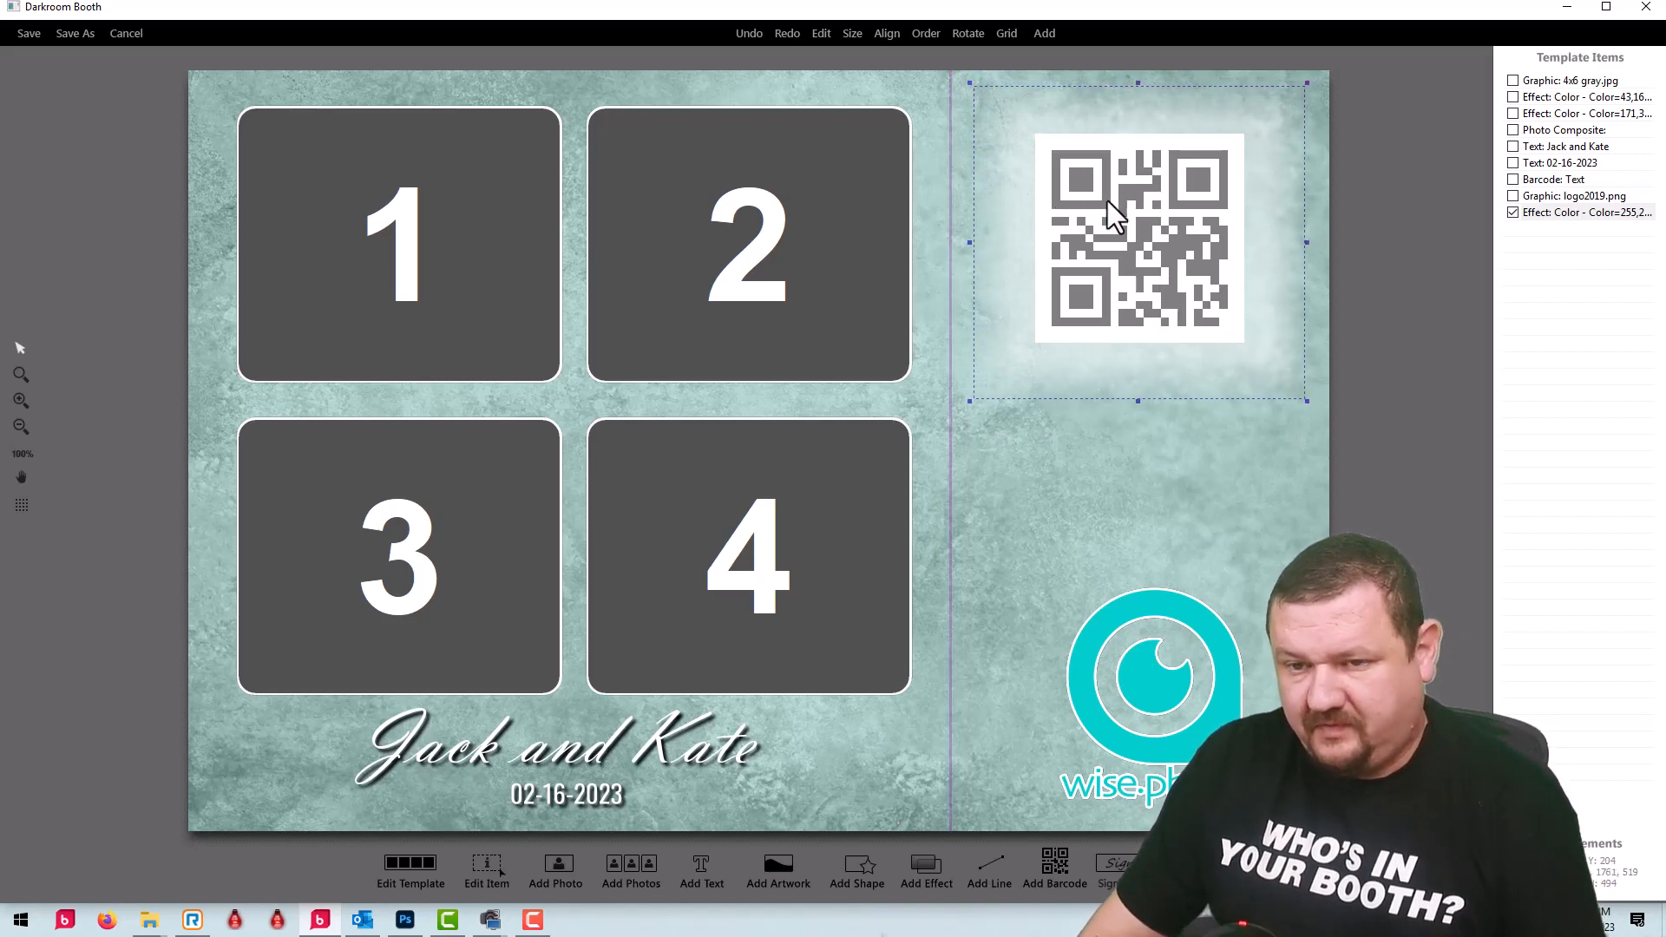
# Step: Set the transparency of the white effect over the QR code to 0
pyautogui.click(1597, 212)
pyautogui.doubleClick(1597, 212)
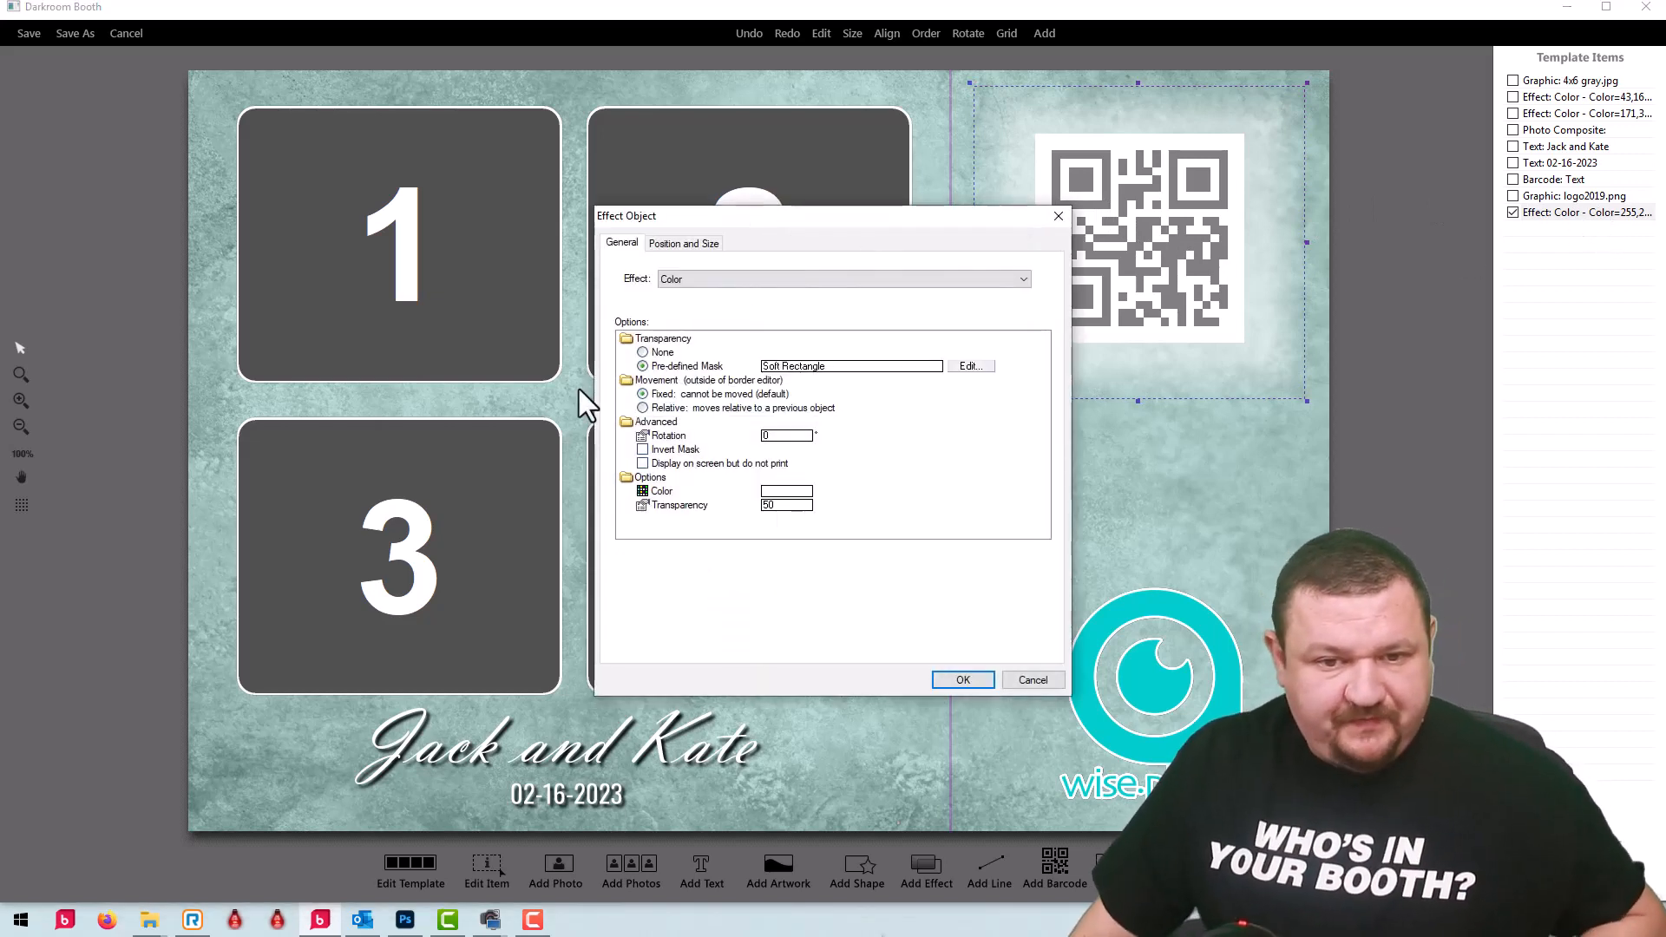
pyautogui.click(786, 505)
pyautogui.write('0')
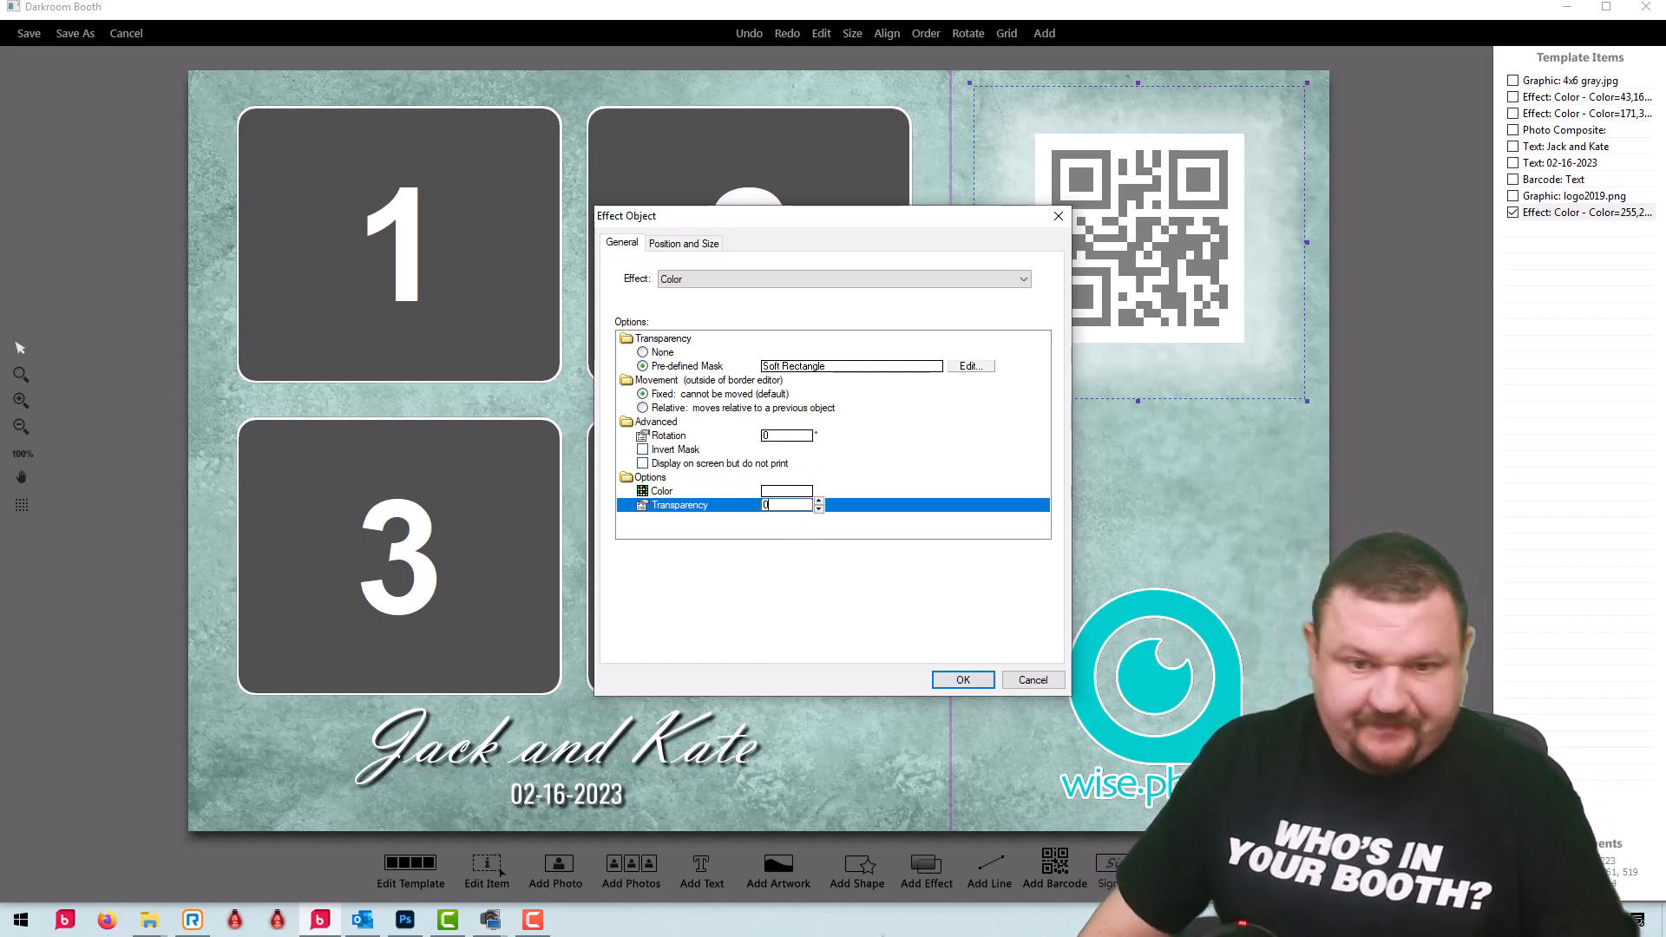
pyautogui.click(961, 679)
# Step: Reorder the white effect to just below the Photo Composite item, behind the QR code, and nudge it slightly upward
pyautogui.moveTo(1571, 212); pyautogui.dragTo(1571, 130)
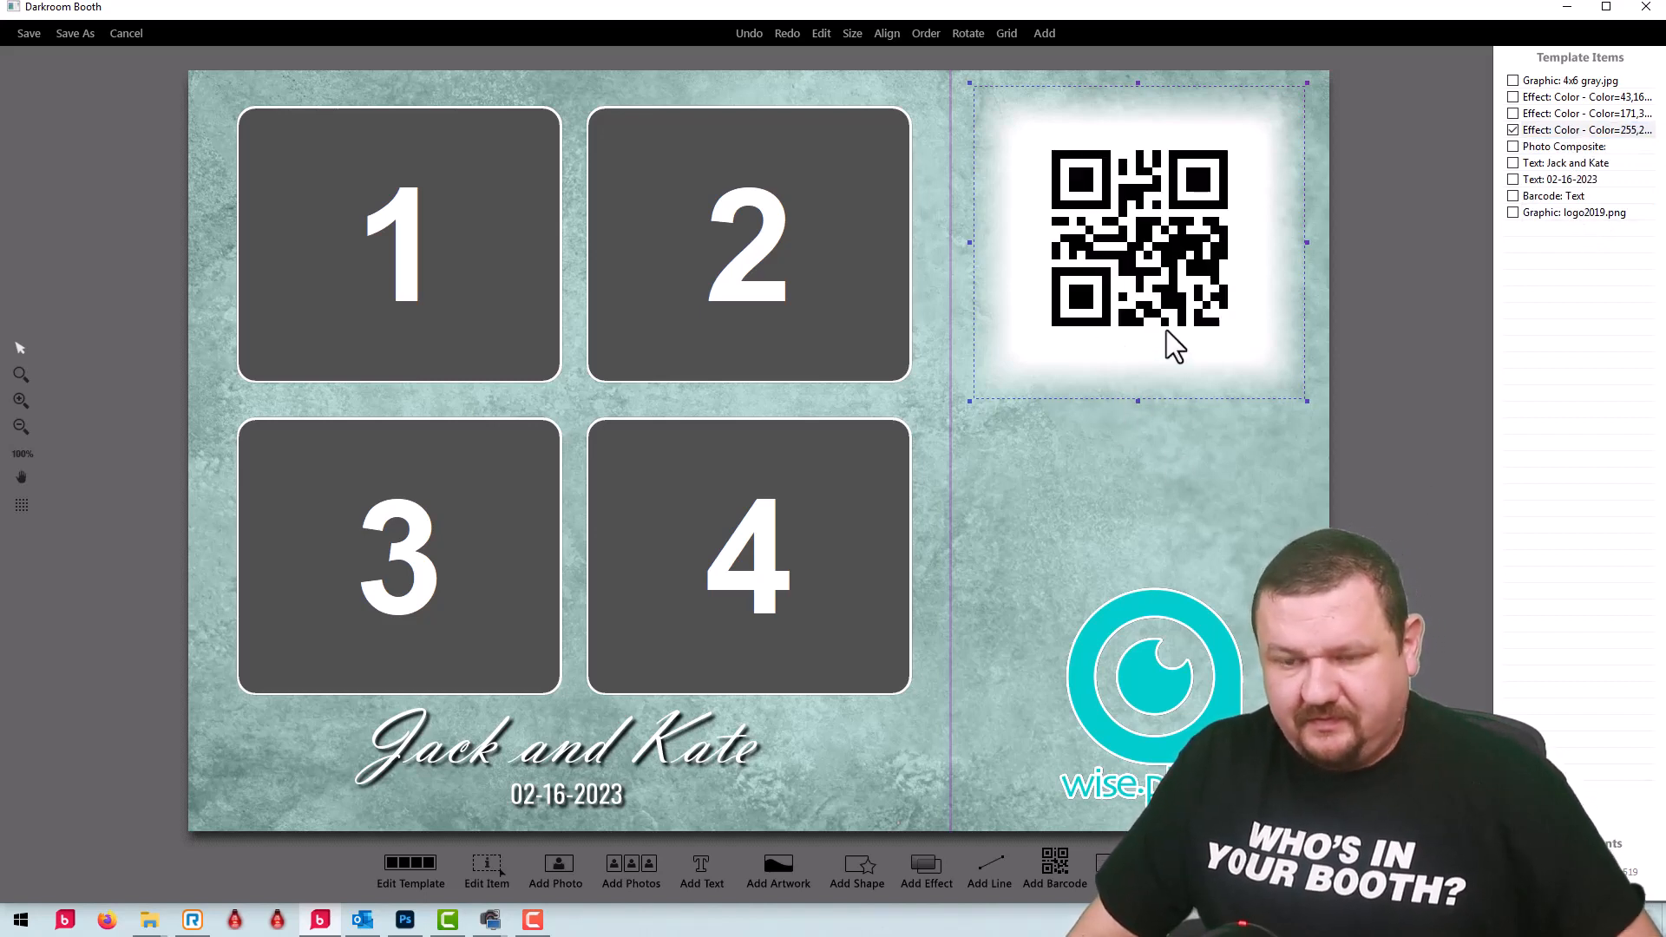
pyautogui.press('Up')
pyautogui.press('Up')
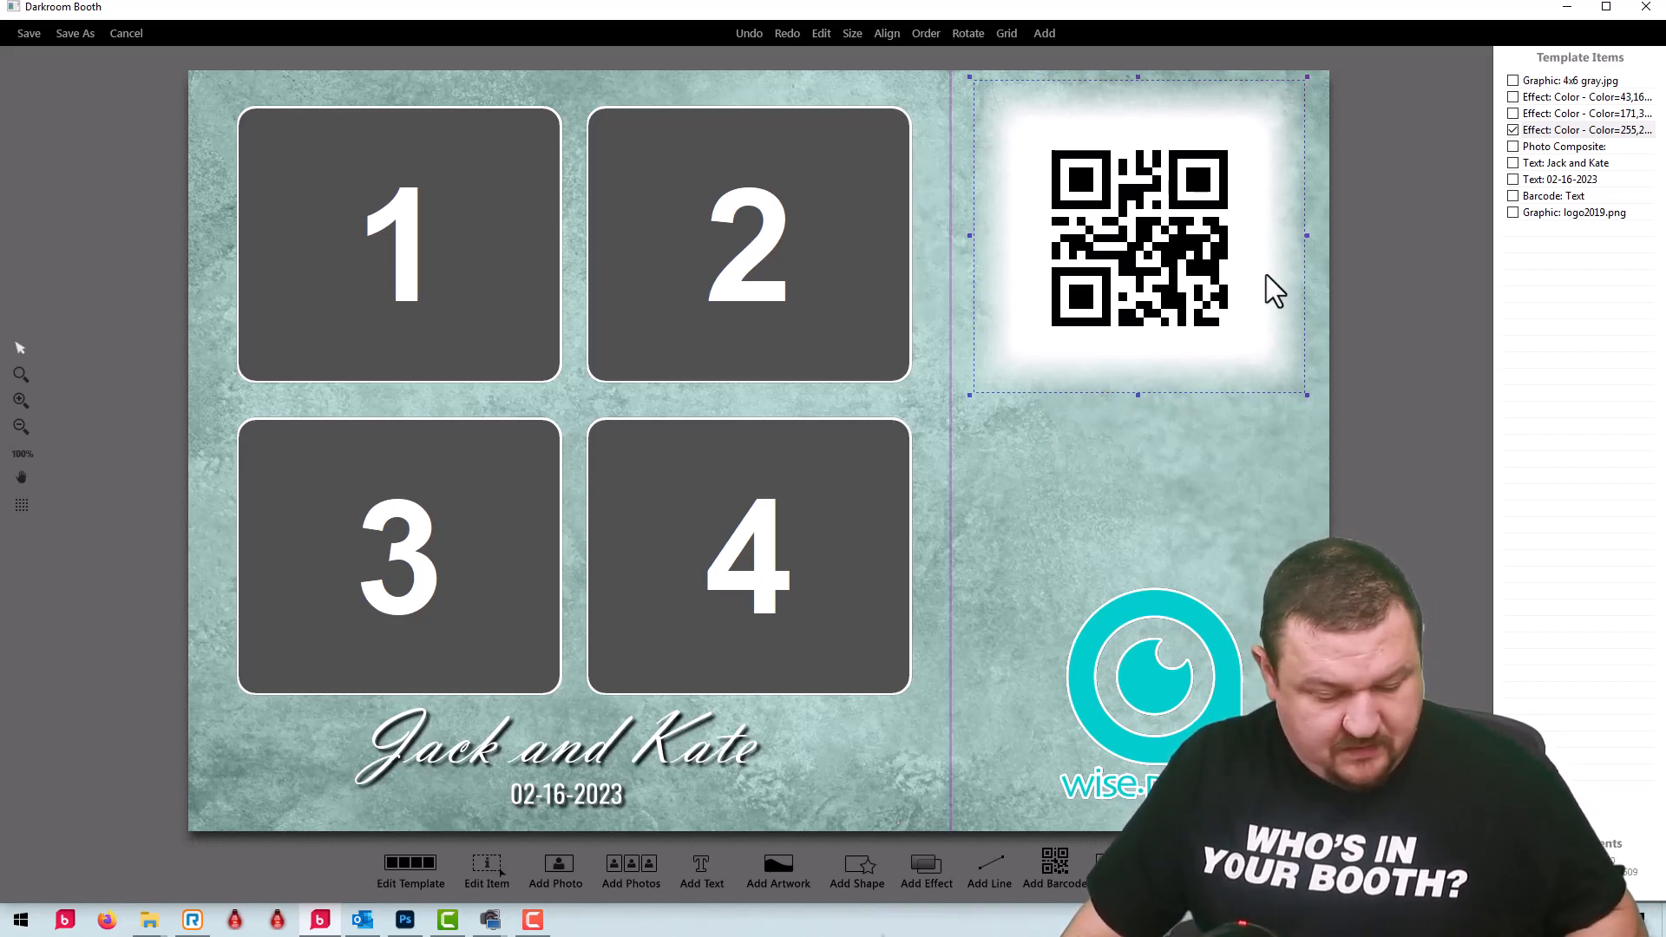
# Step: Duplicate the QR code's white effect and move the copy over the logo
pyautogui.hotkey('ctrl', 'v')
pyautogui.moveTo(1134, 243); pyautogui.dragTo(1128, 683)
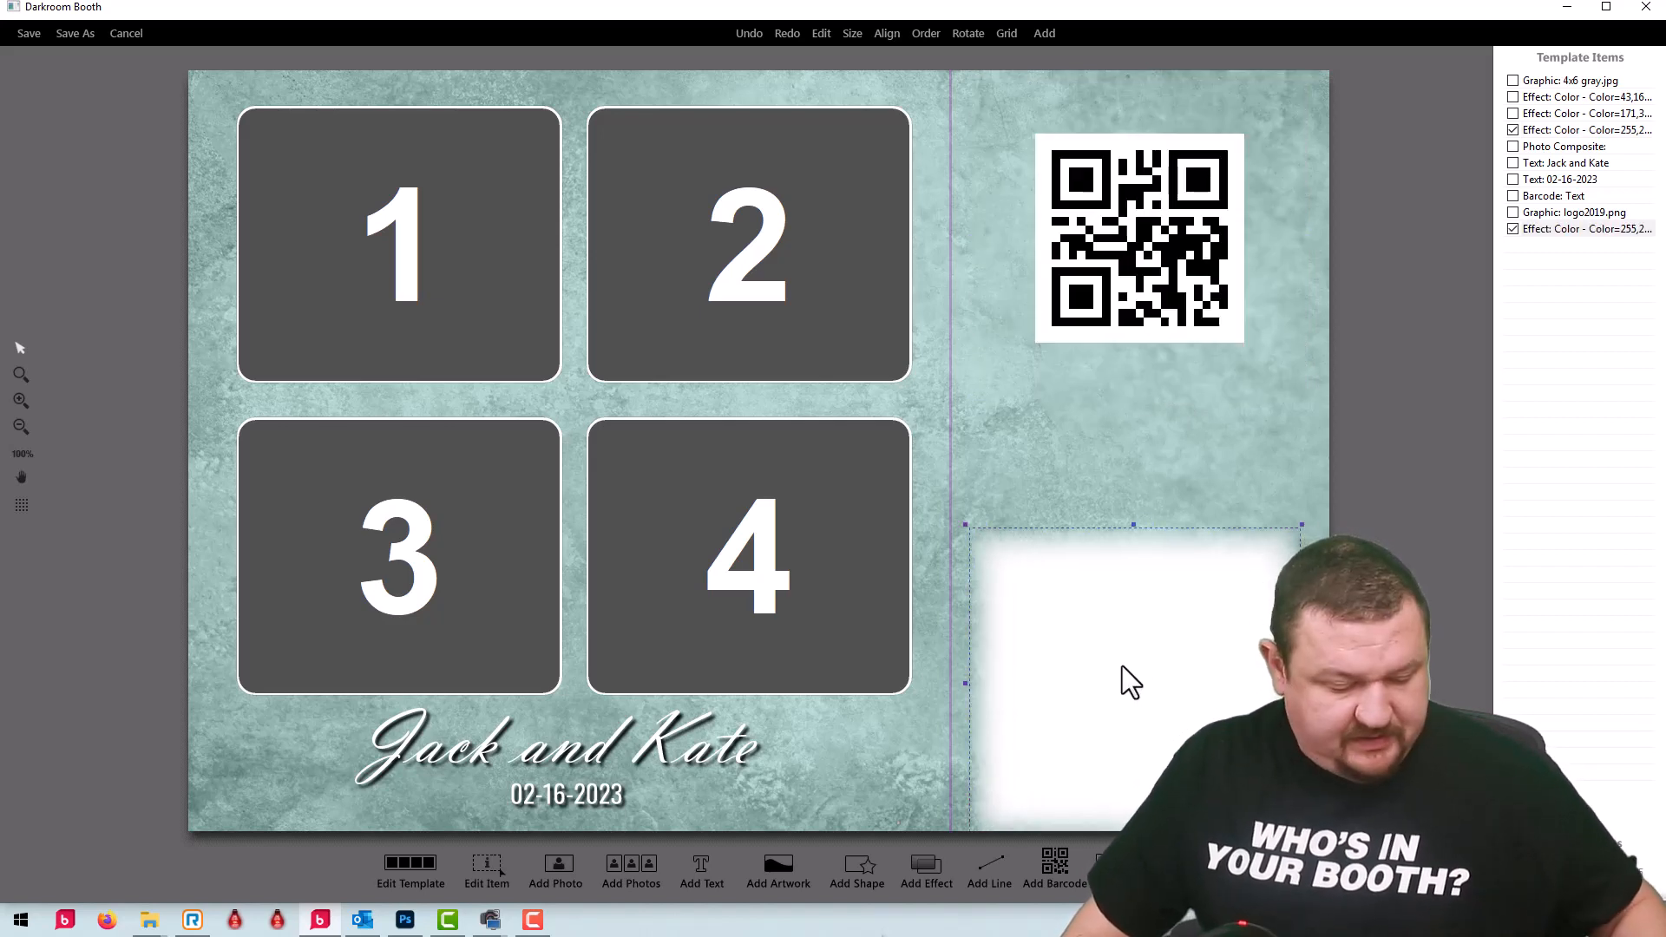
pyautogui.hotkey('ctrl', 'z')
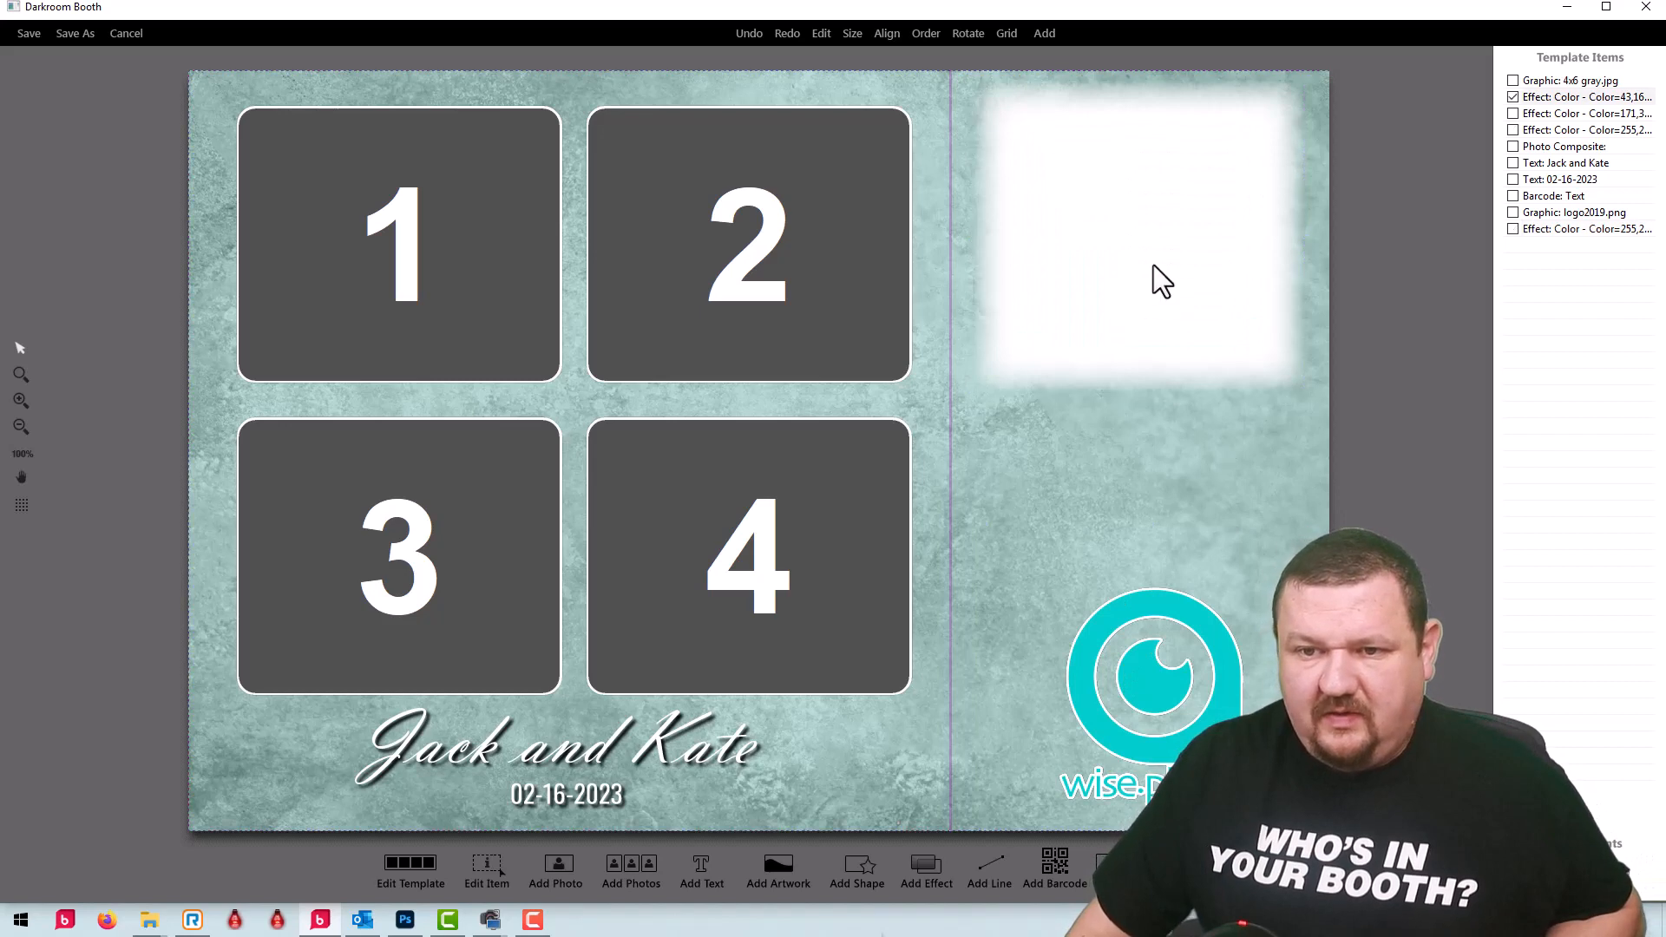
pyautogui.hotkey('ctrl', 'y')
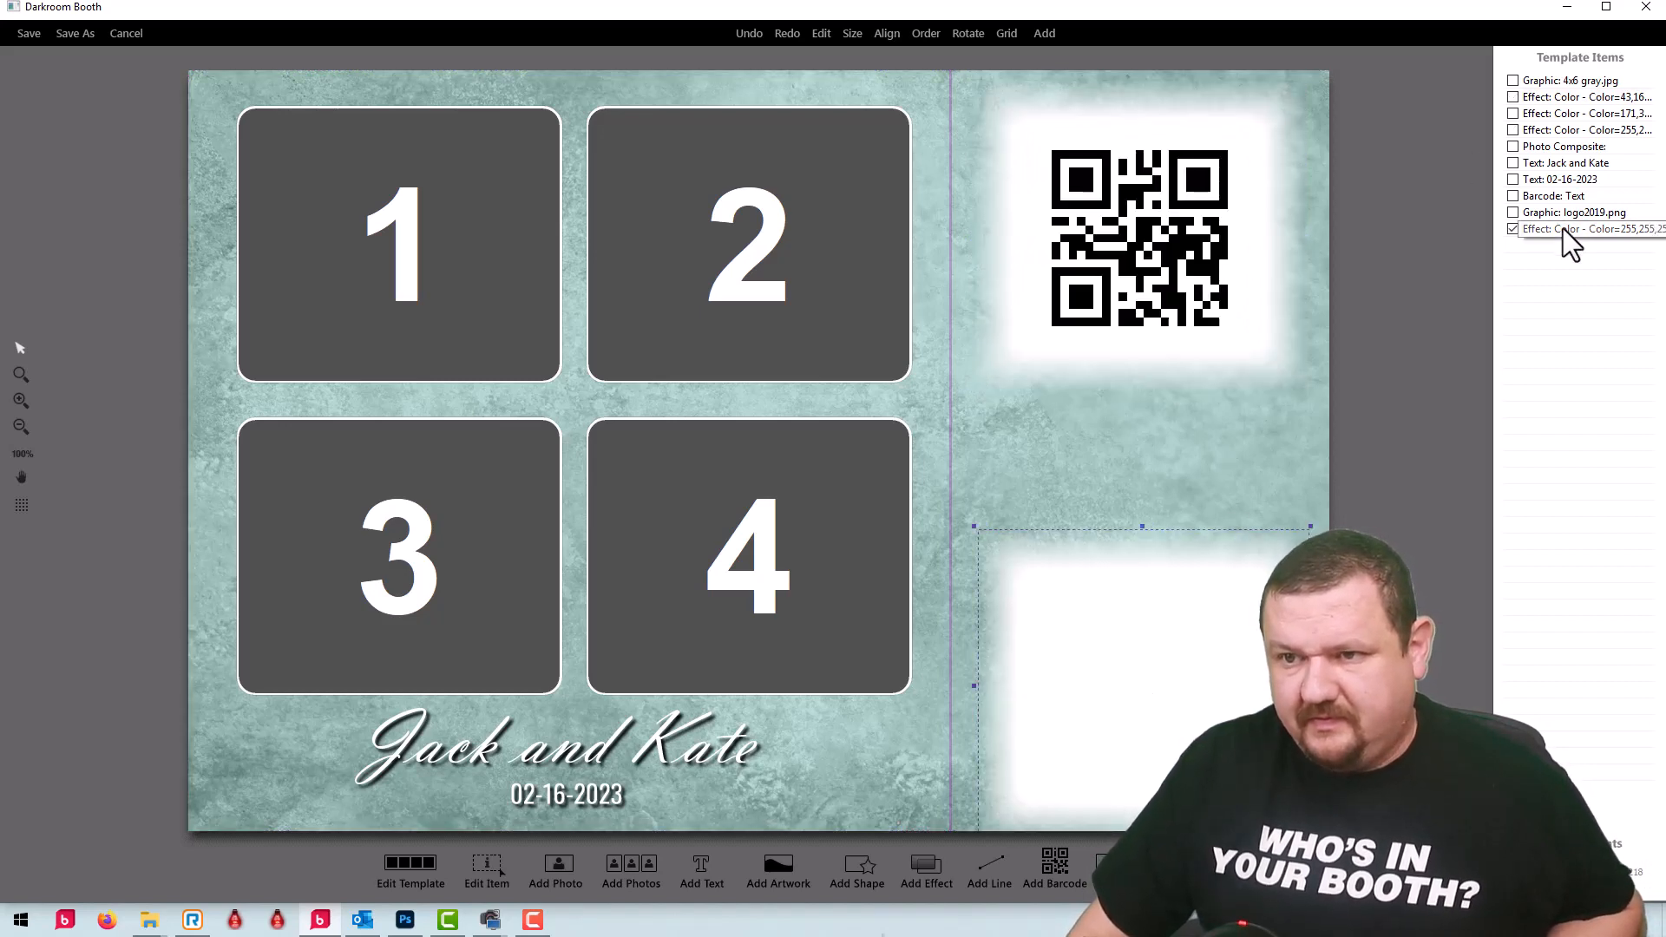
# Step: Reorder the copied white effect behind the logo, then shrink and position it around the logo
pyautogui.moveTo(1563, 227); pyautogui.dragTo(1549, 145)
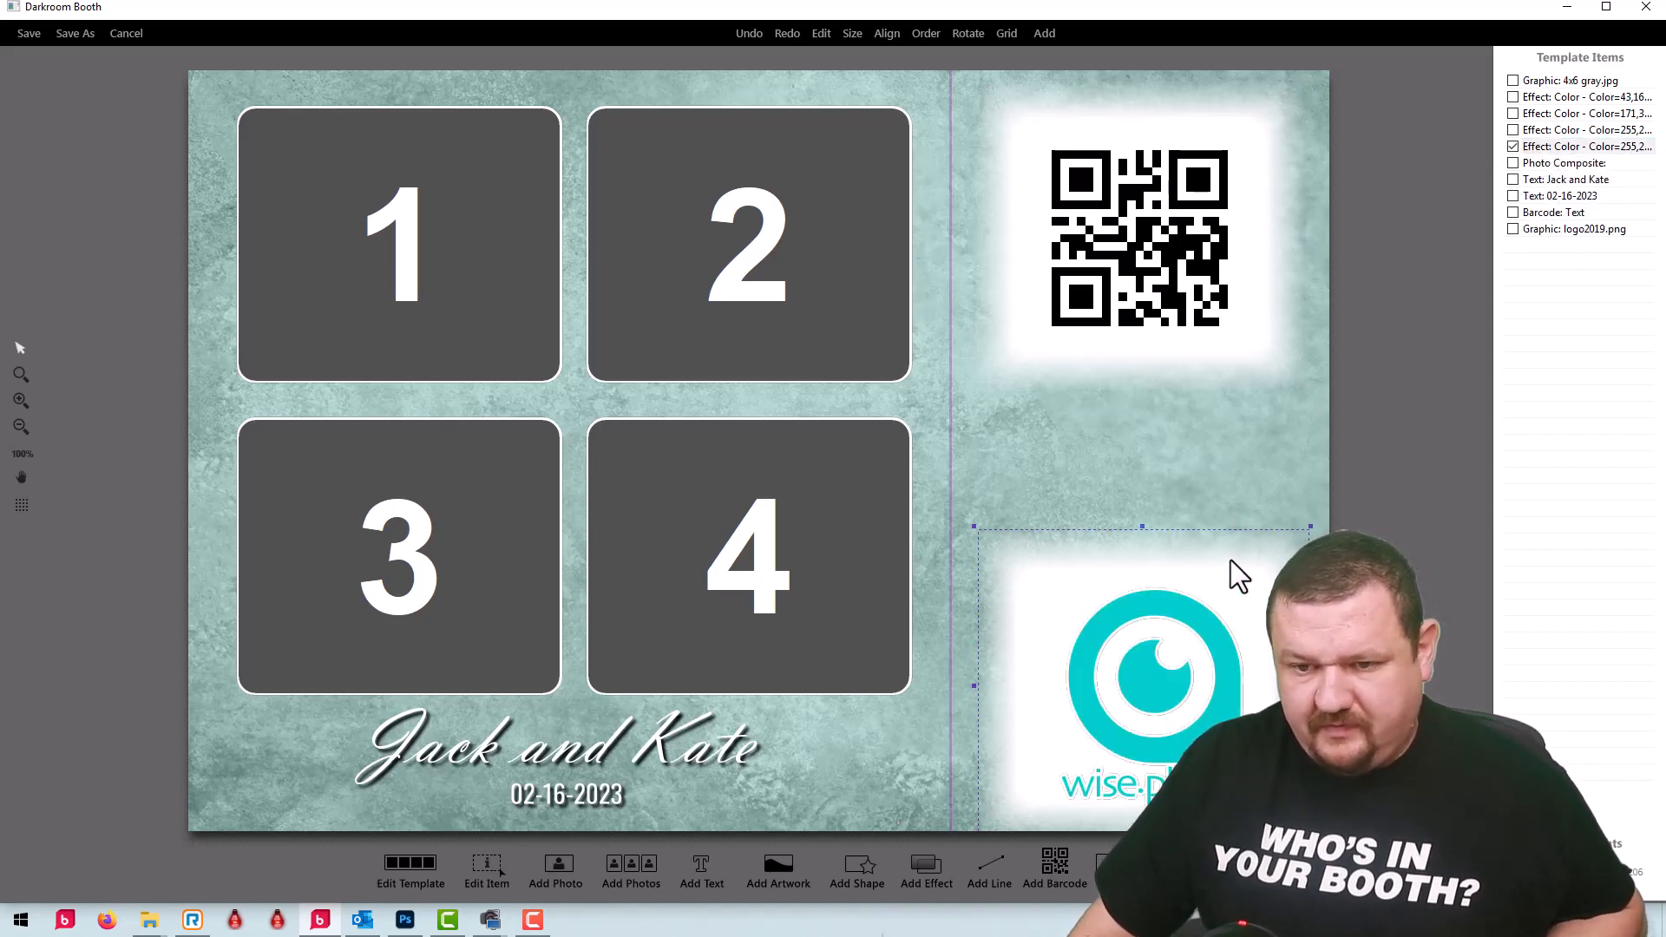
pyautogui.scroll(-2, 1230, 560)
pyautogui.moveTo(1249, 597); pyautogui.dragTo(1260, 596)
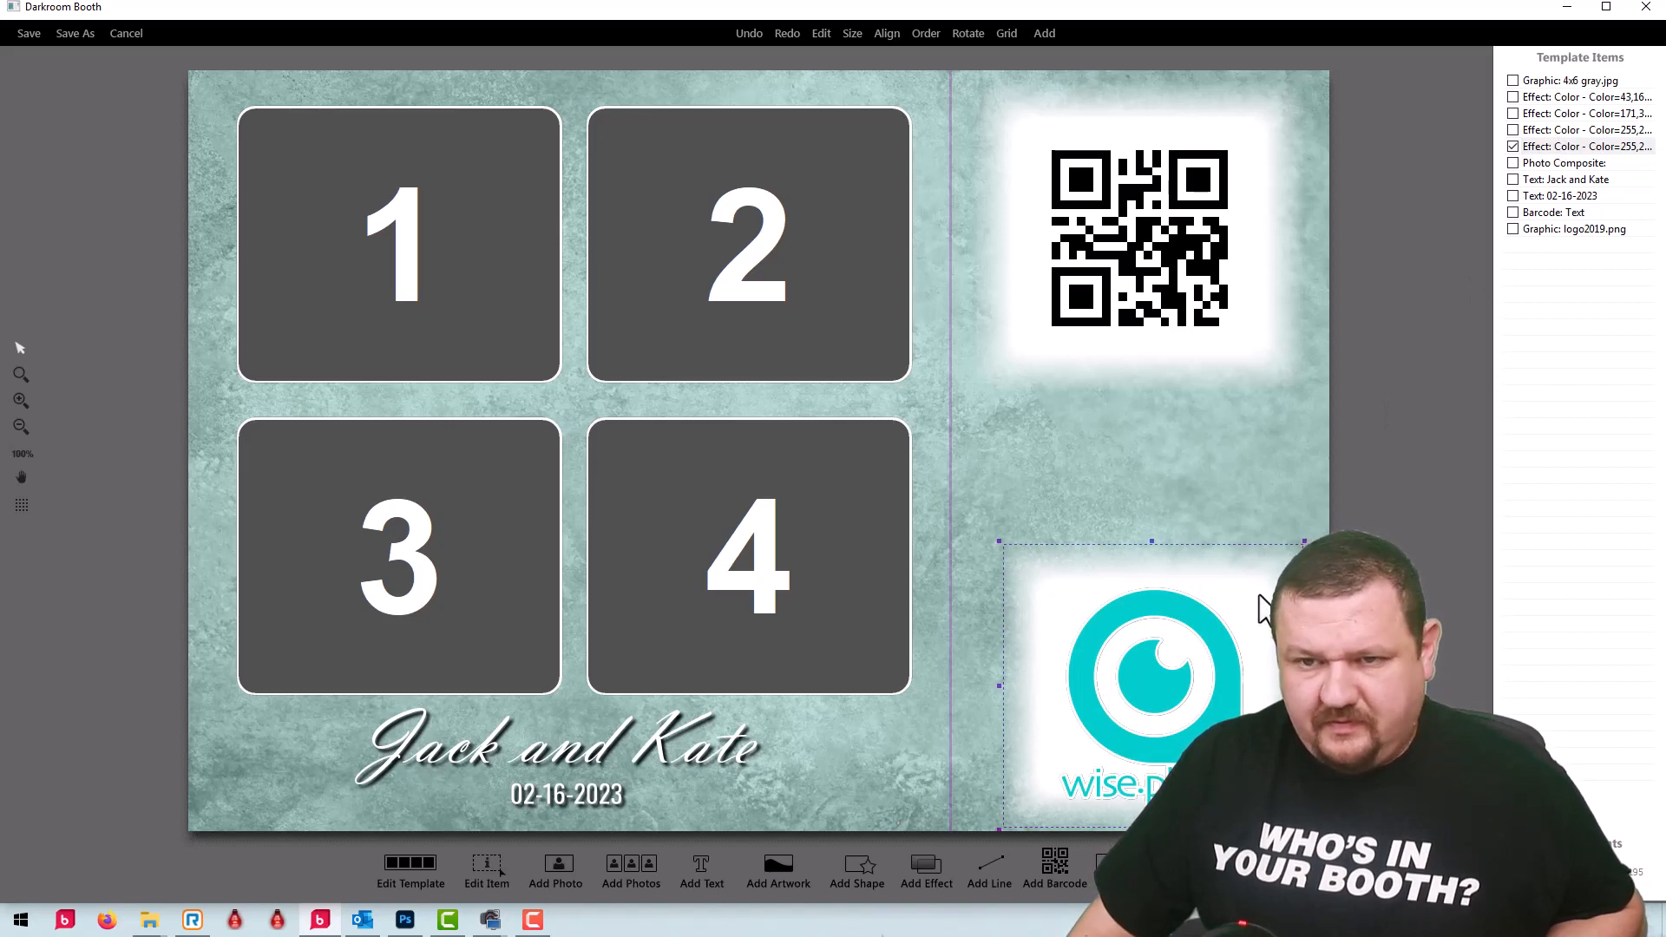
# Step: Change the logo's white effect to the pre-defined Vignette mask with a transparency of 30
pyautogui.doubleClick(1260, 599)
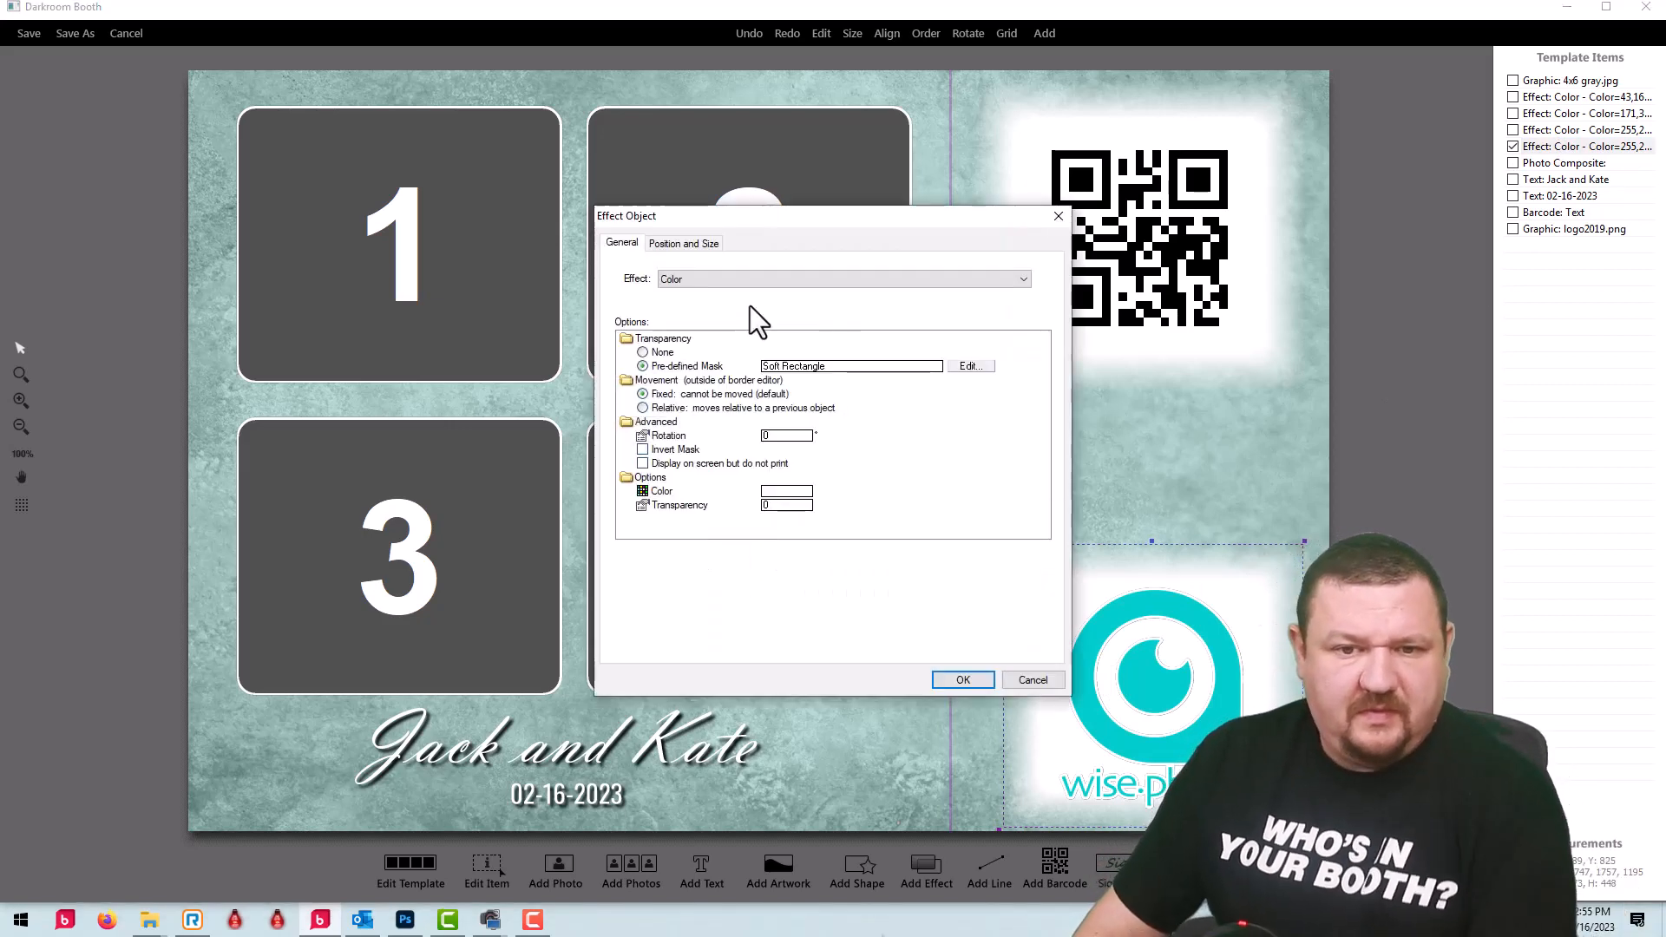
pyautogui.click(967, 367)
pyautogui.click(681, 347)
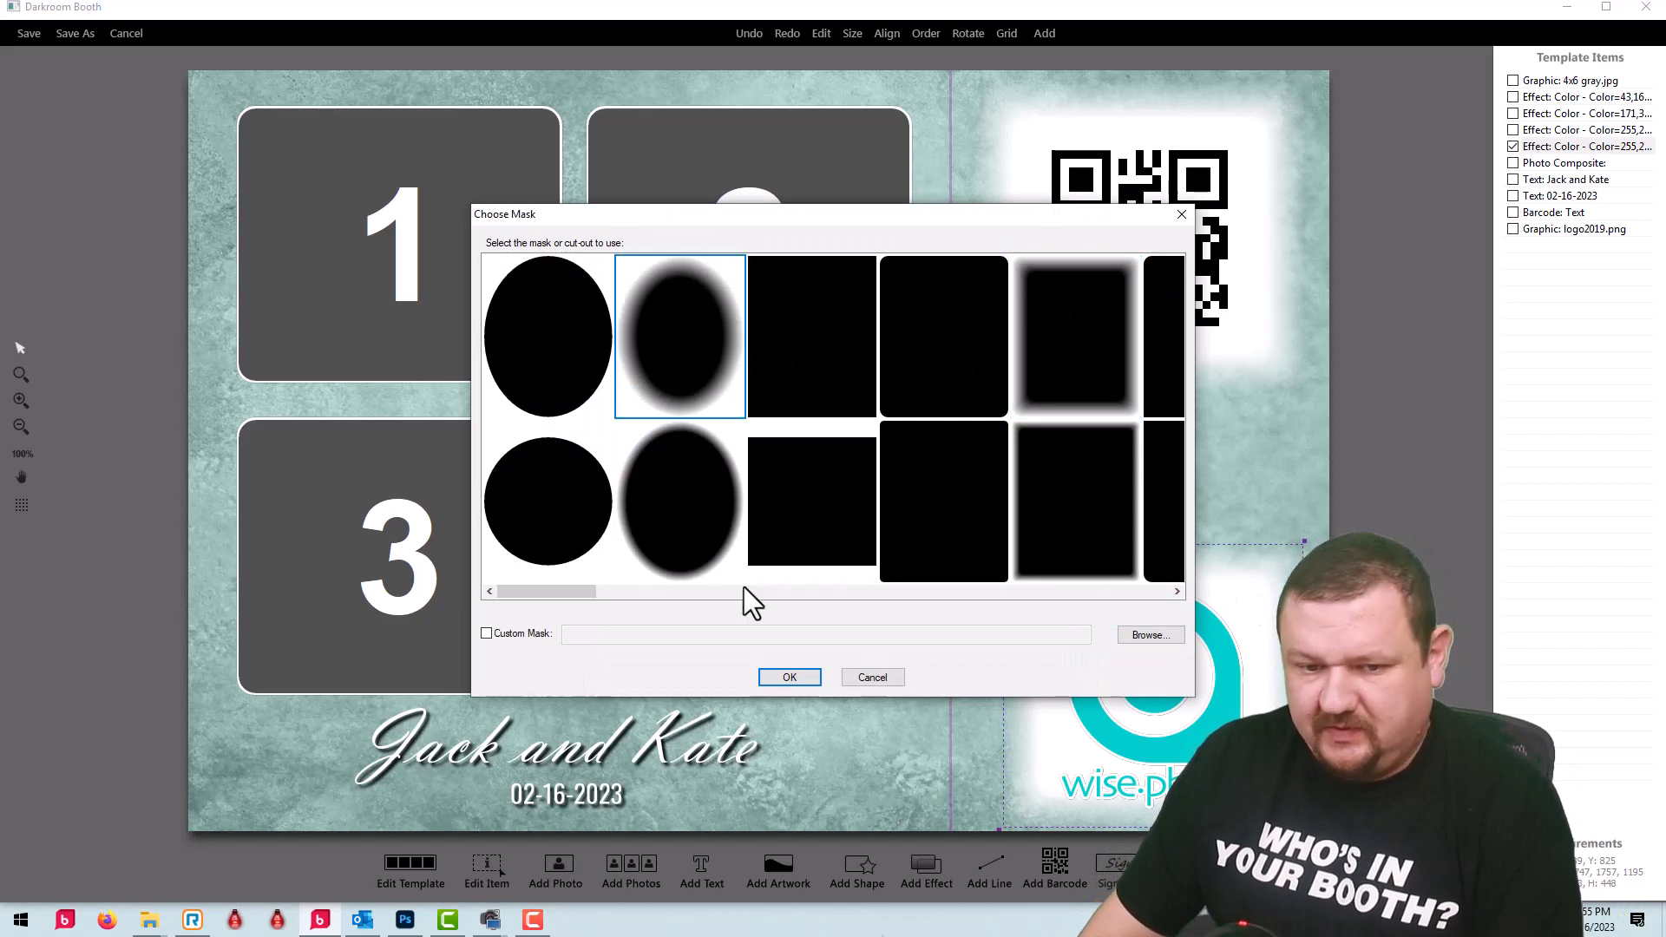
pyautogui.click(809, 682)
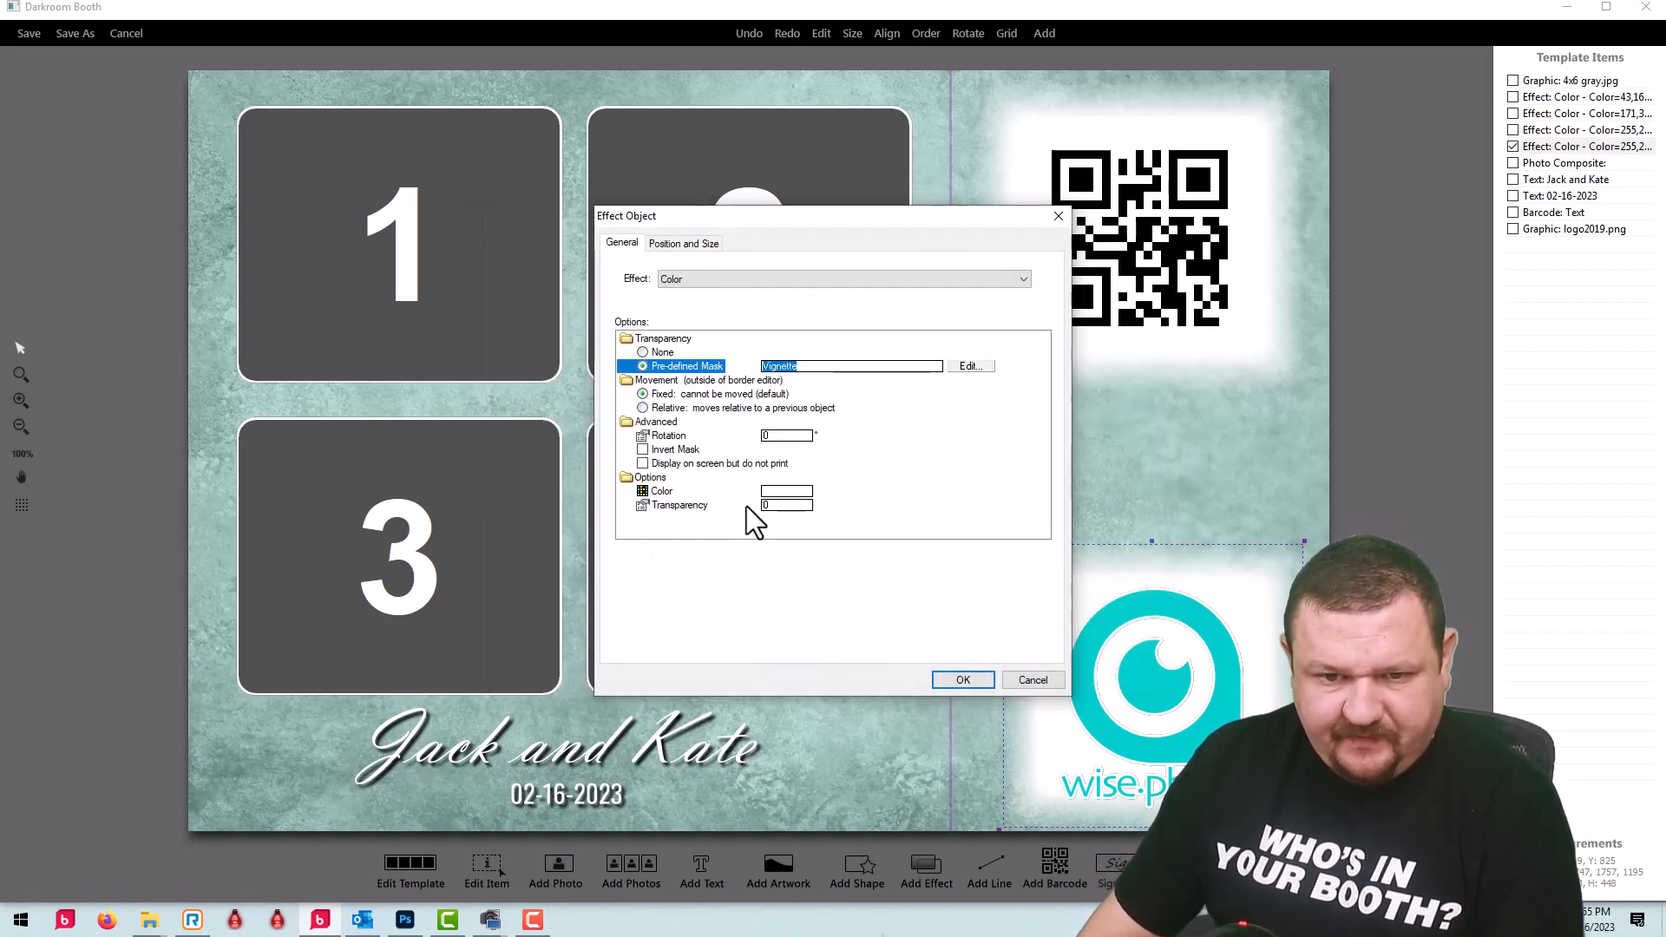
pyautogui.click(785, 506)
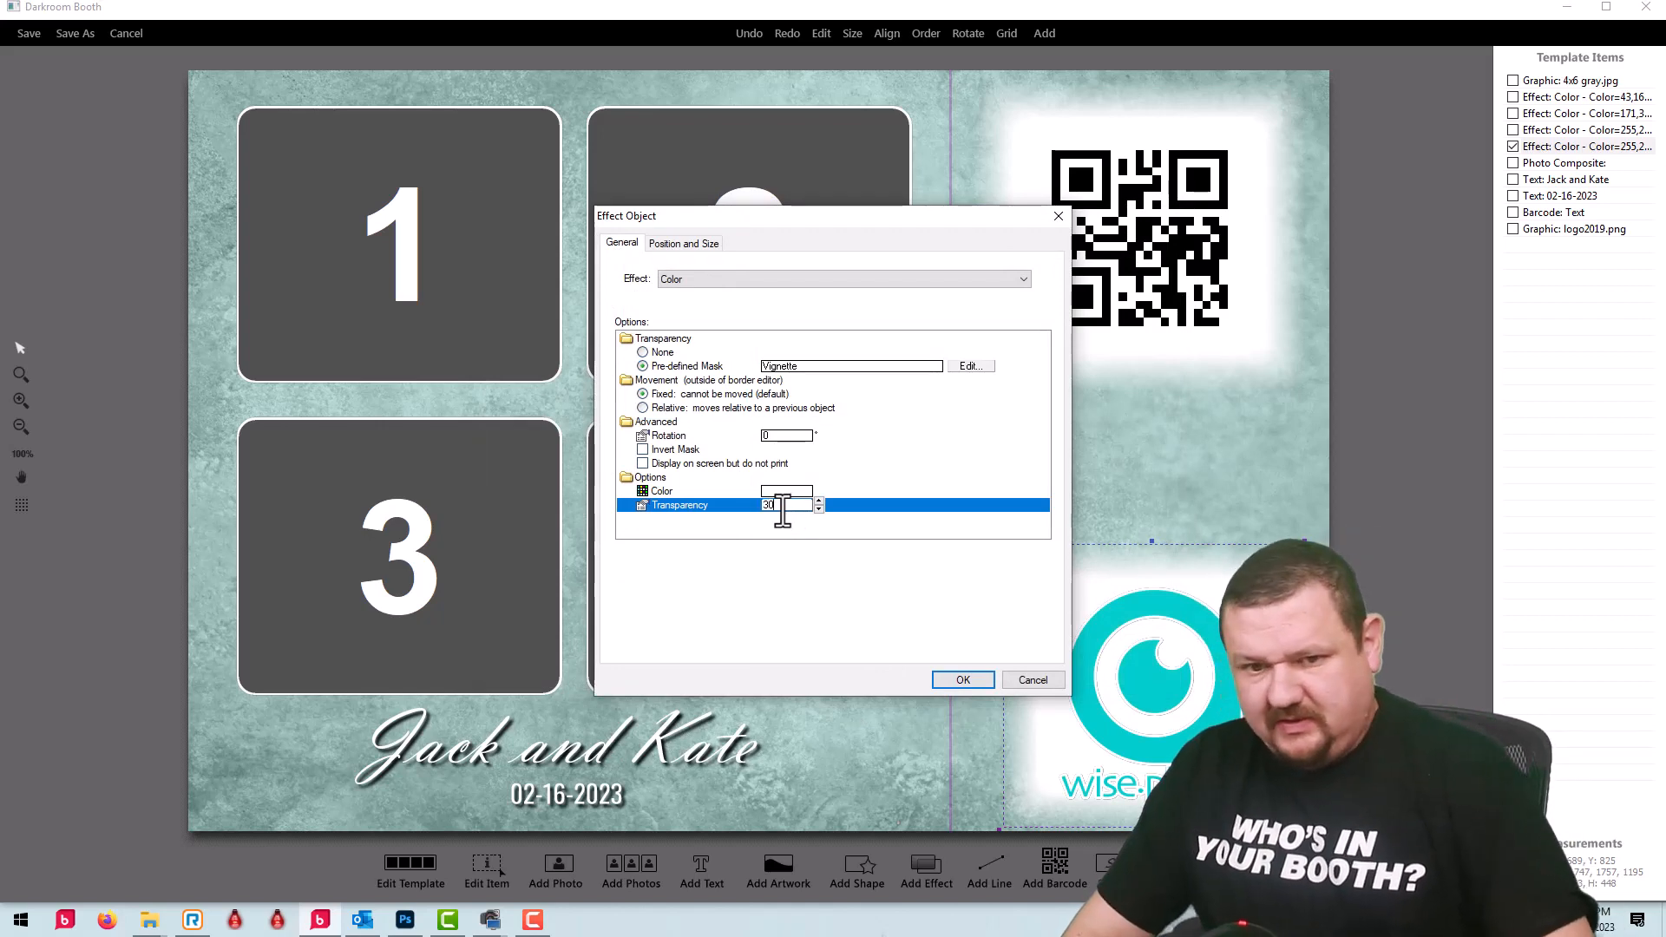
pyautogui.click(979, 681)
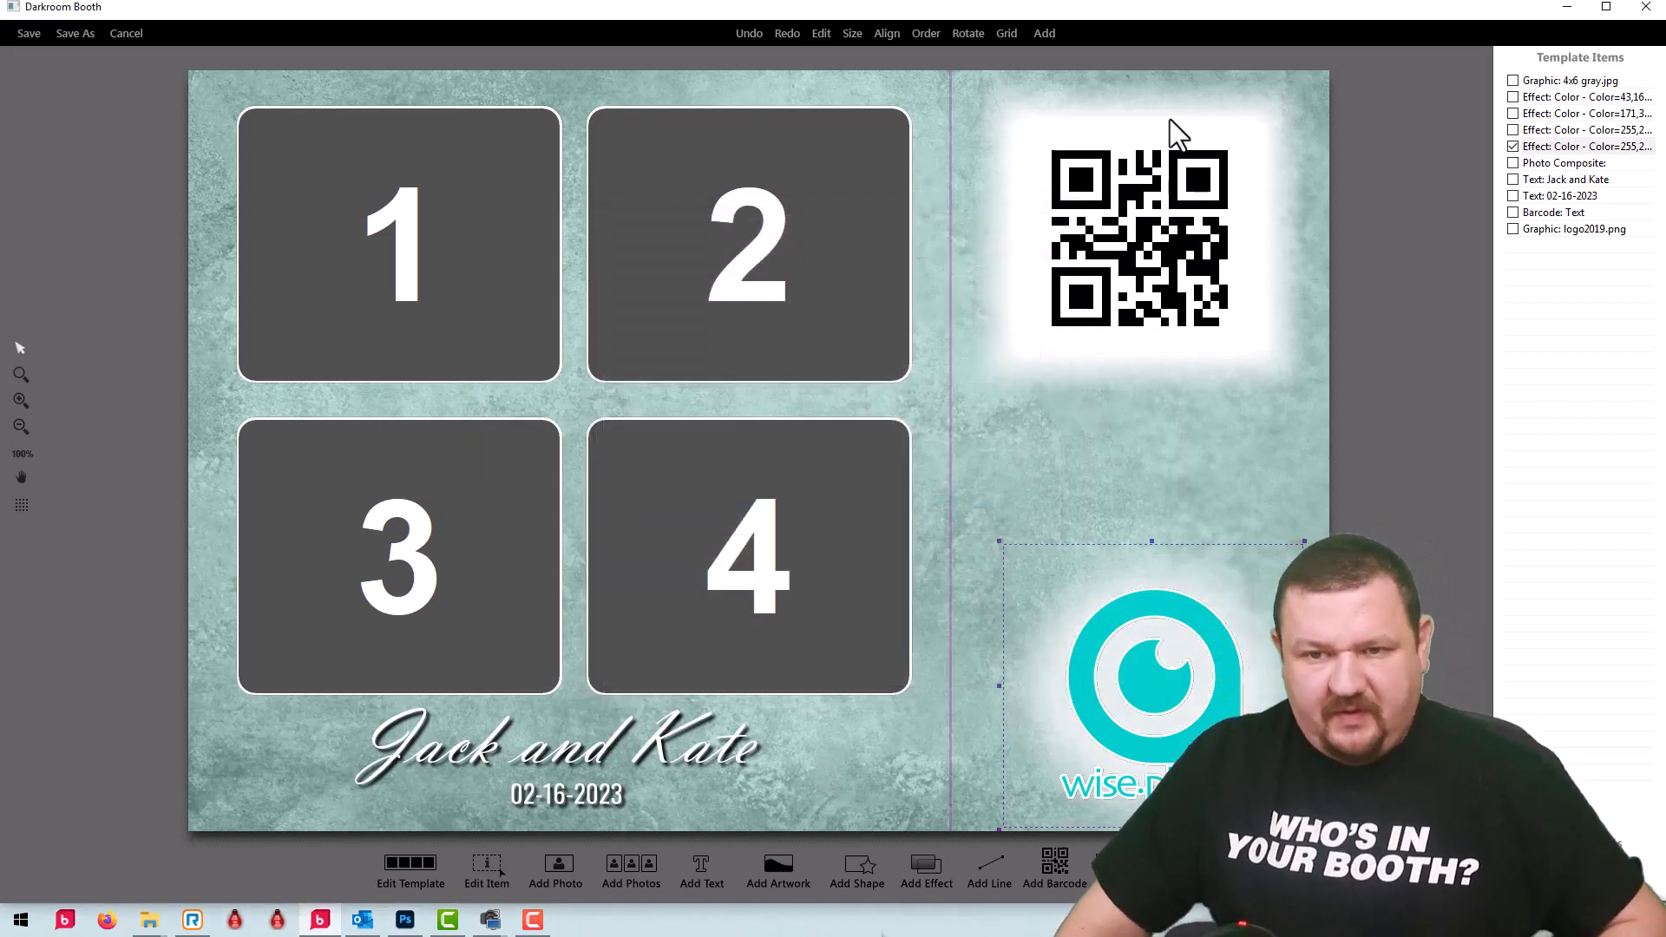
# Step: Nudge the QR code slightly downward to make room for text above it
pyautogui.click(1150, 274)
pyautogui.press('Down')
pyautogui.press('Down')
pyautogui.press('Down')
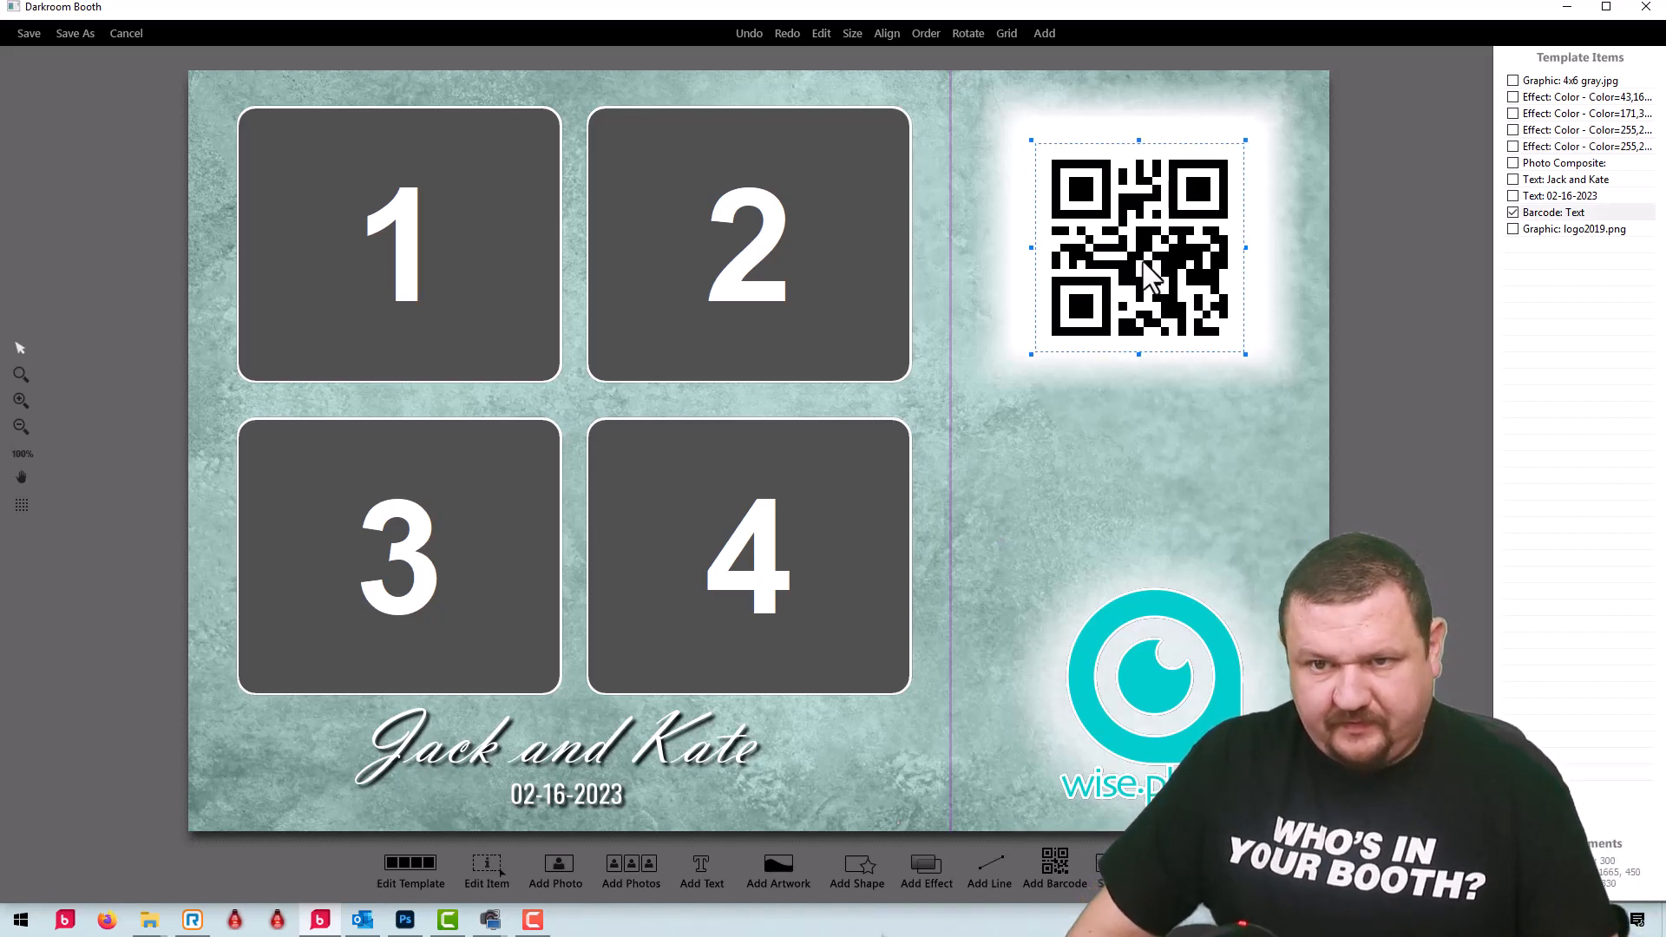
# Step: Nudge the QR code's white effect downward and shrink it slightly around the code
pyautogui.click(1130, 134)
pyautogui.press('Down')
pyautogui.press('Down')
pyautogui.press('Down')
pyautogui.press('Down')
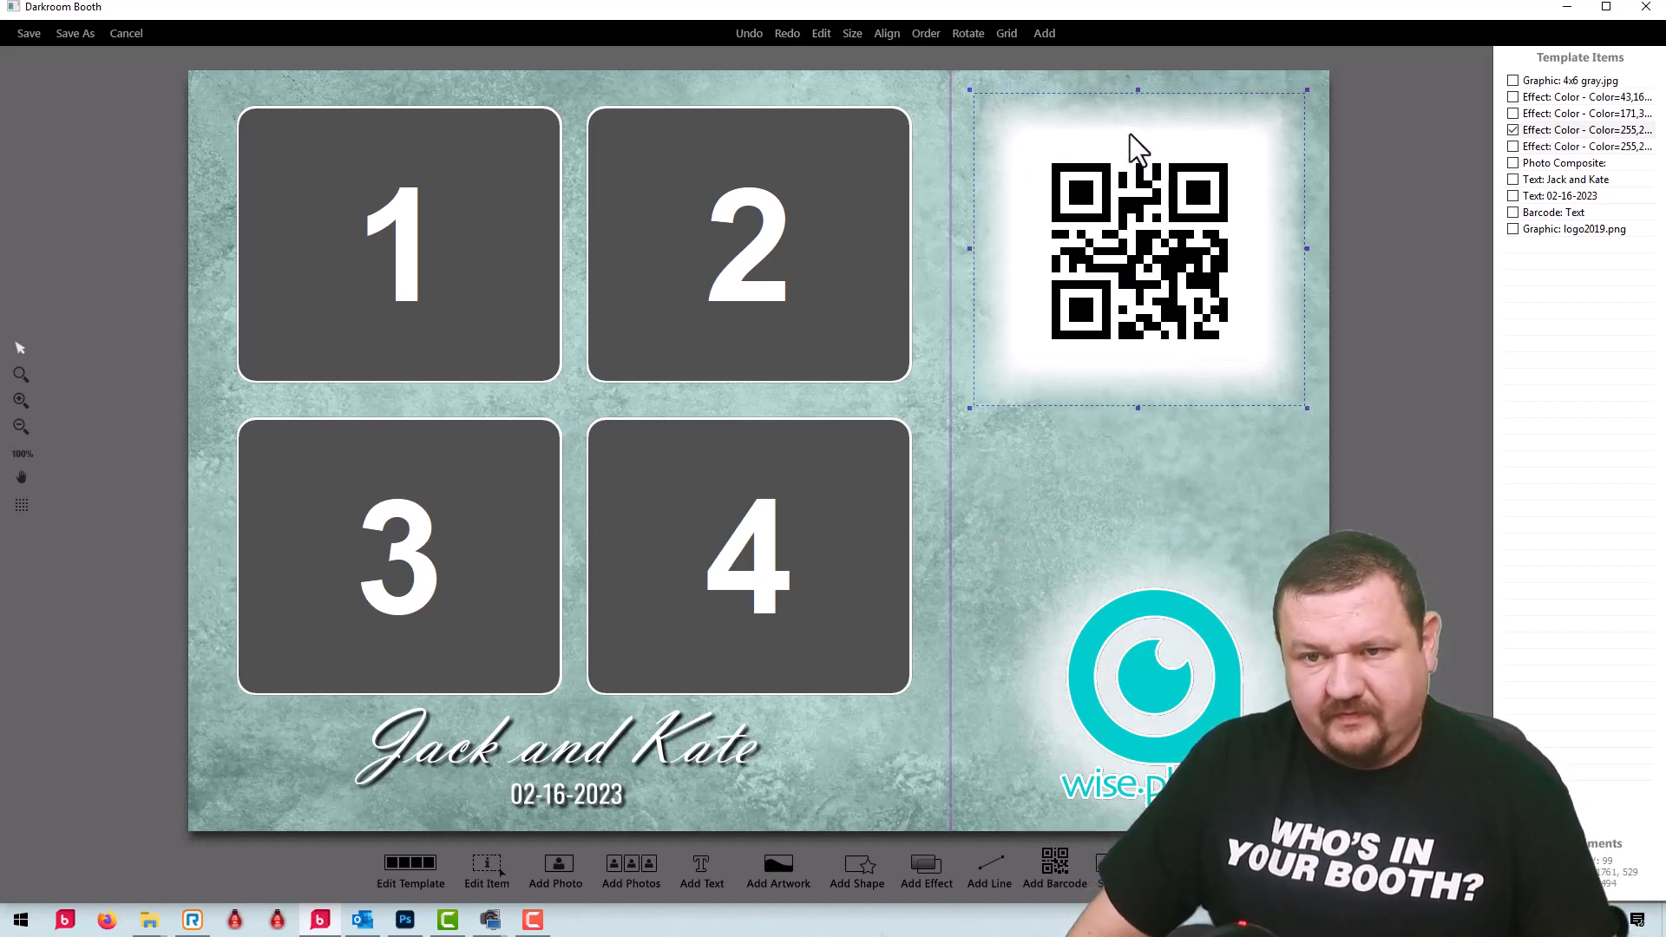
pyautogui.press('-')
pyautogui.press('-')
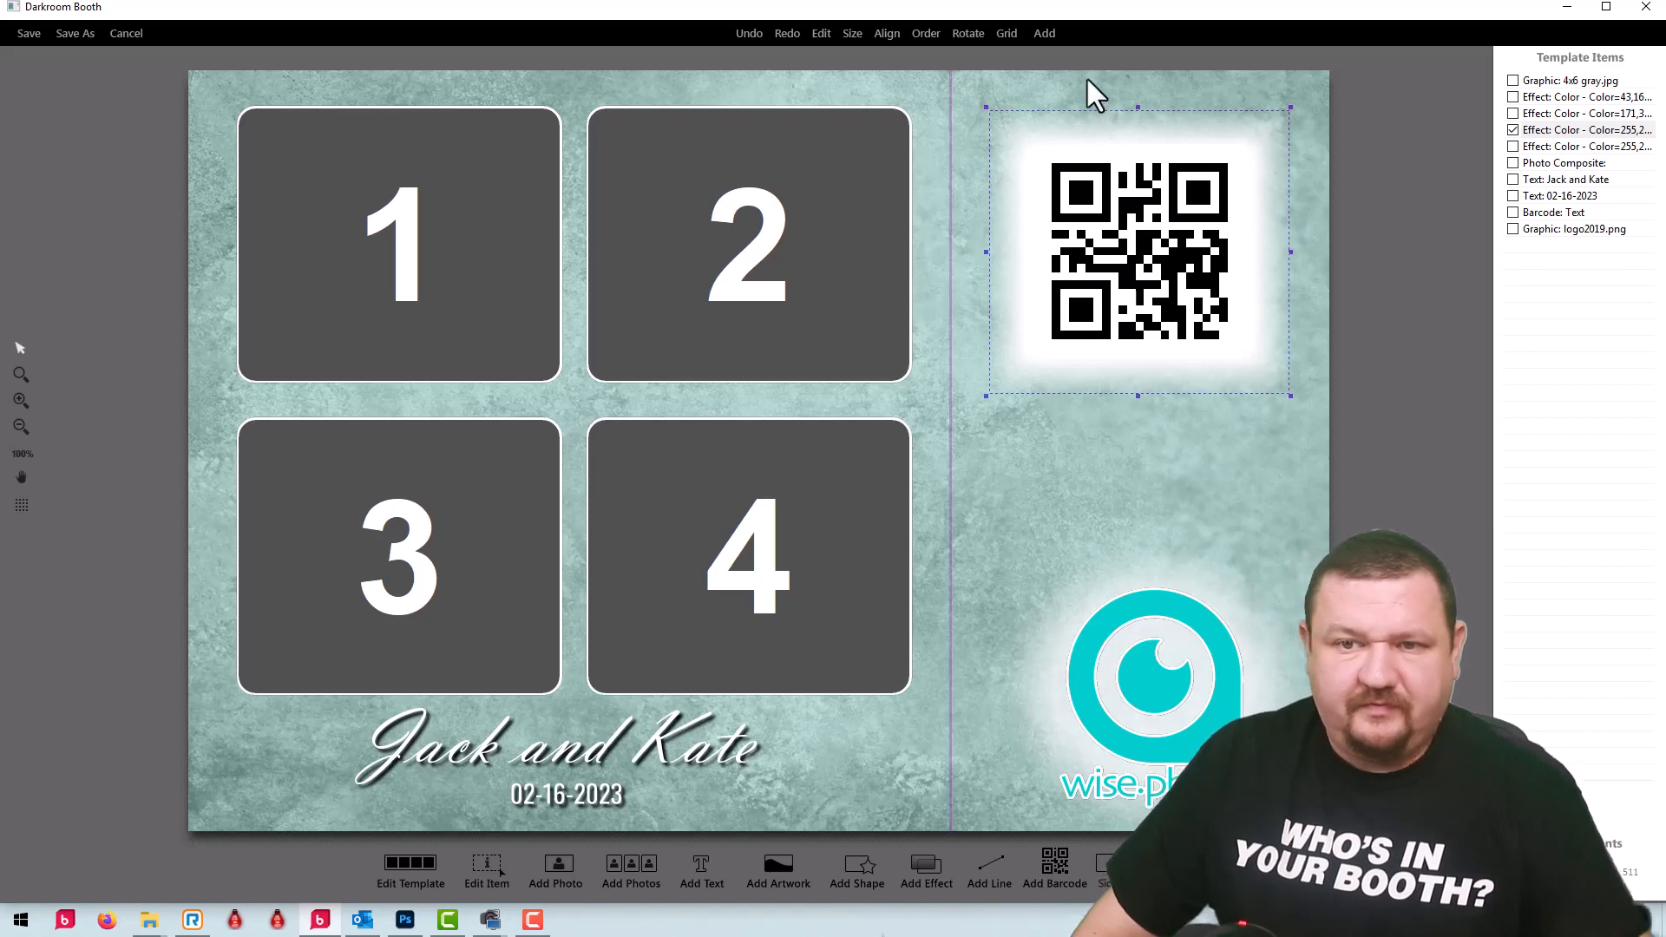
# Step: Duplicate the 02-16-2023 date text and place the copy directly above the QR code
pyautogui.click(555, 802)
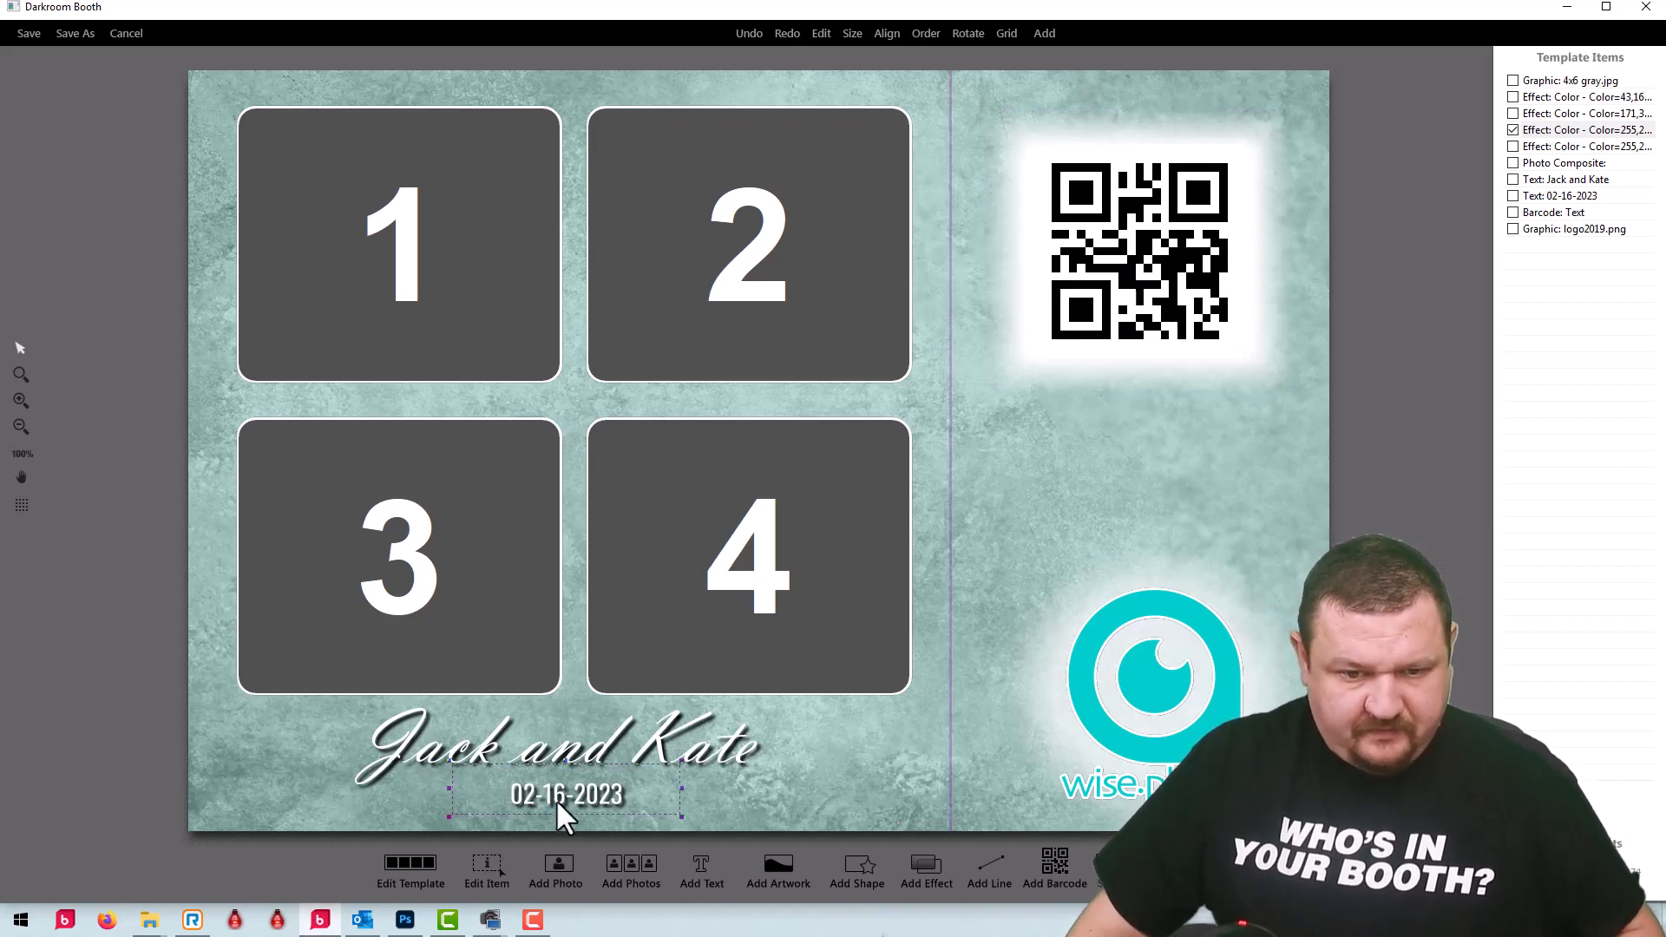
pyautogui.hotkey('ctrl', 'd')
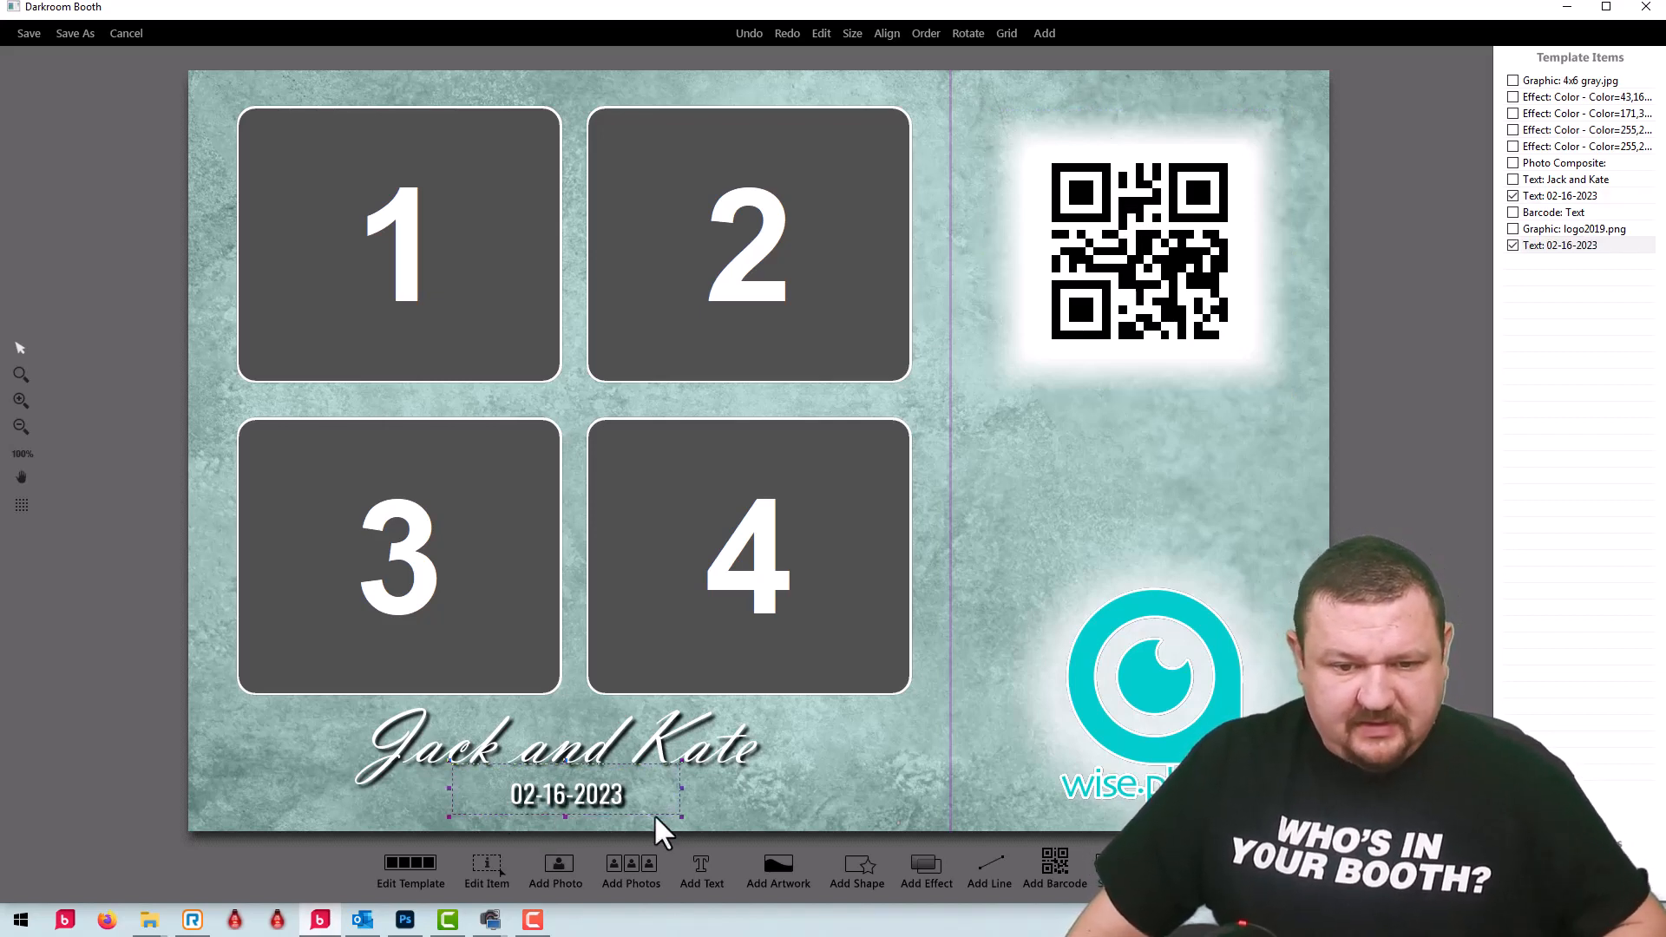
pyautogui.press('Right')
pyautogui.click(597, 791)
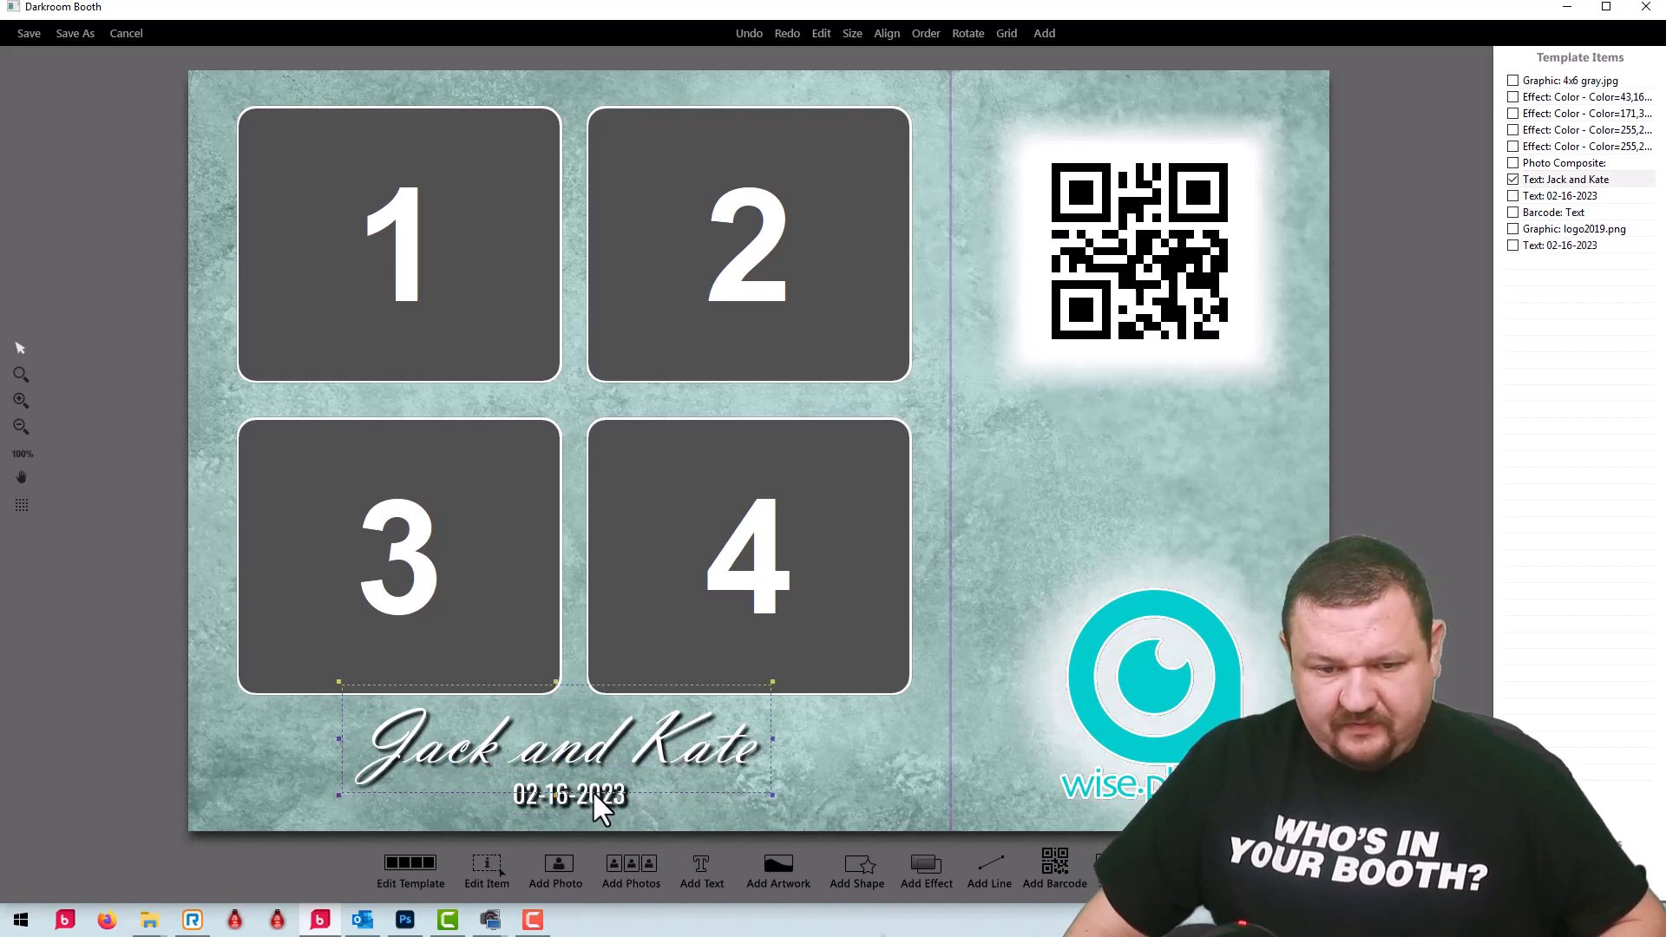
pyautogui.click(580, 802)
pyautogui.moveTo(967, 332); pyautogui.dragTo(1149, 137)
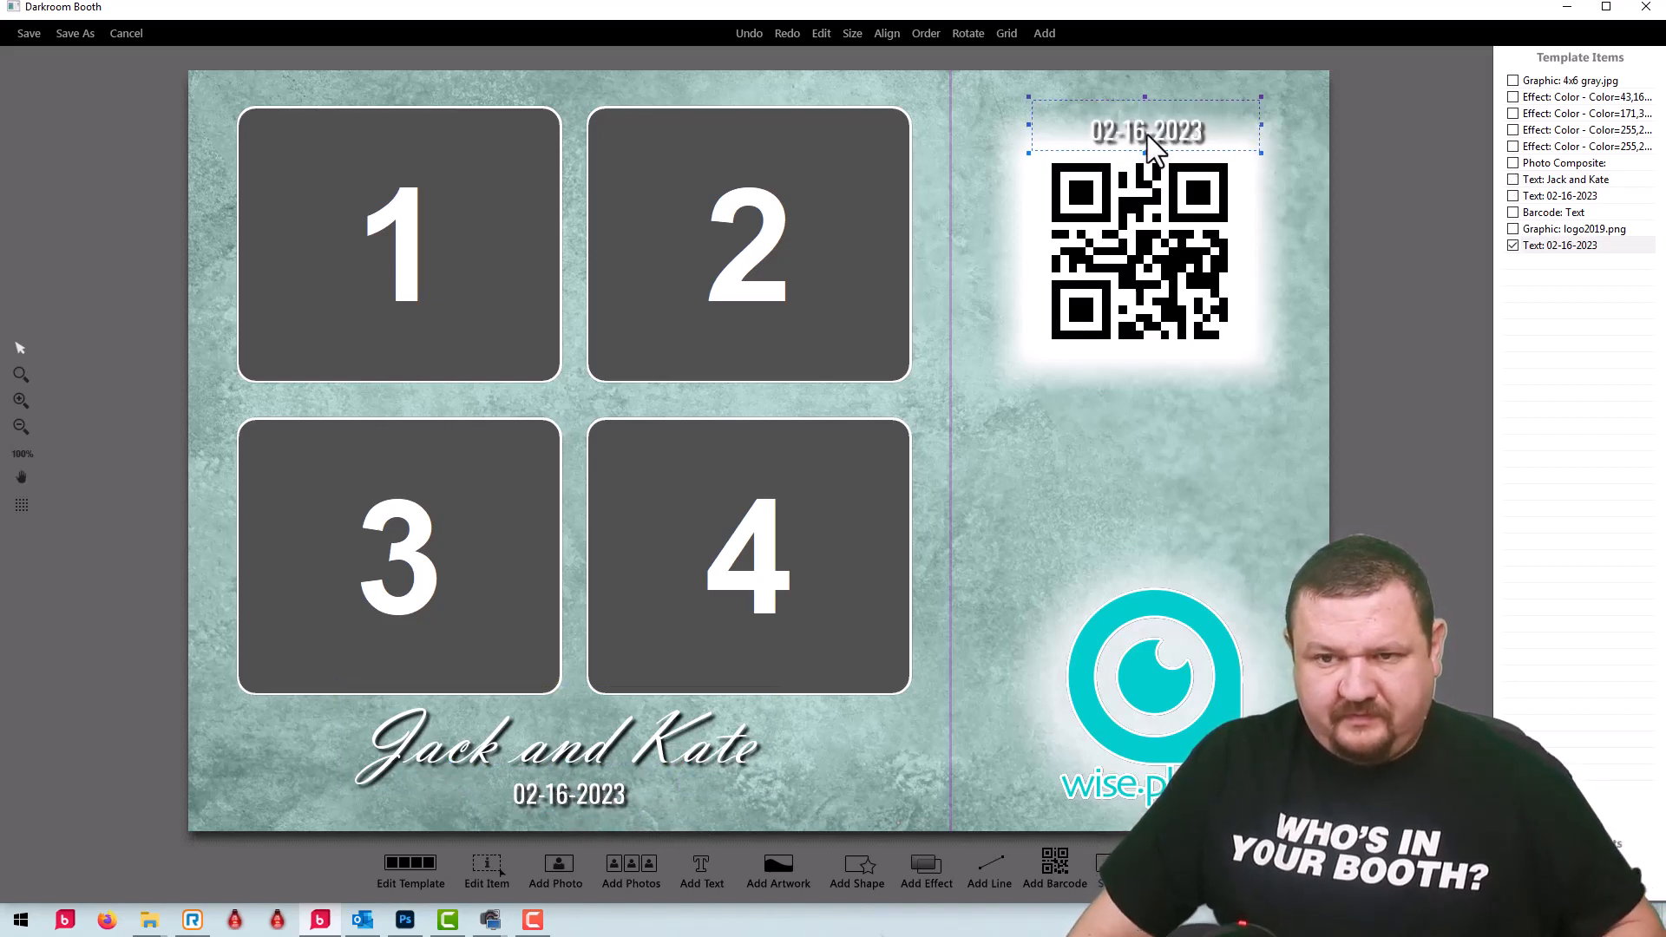
# Step: Replace the copied date with "Scan to Download" and set its font size to 32
pyautogui.doubleClick(1146, 133)
pyautogui.write('Sa')
pyautogui.write('an to Download')
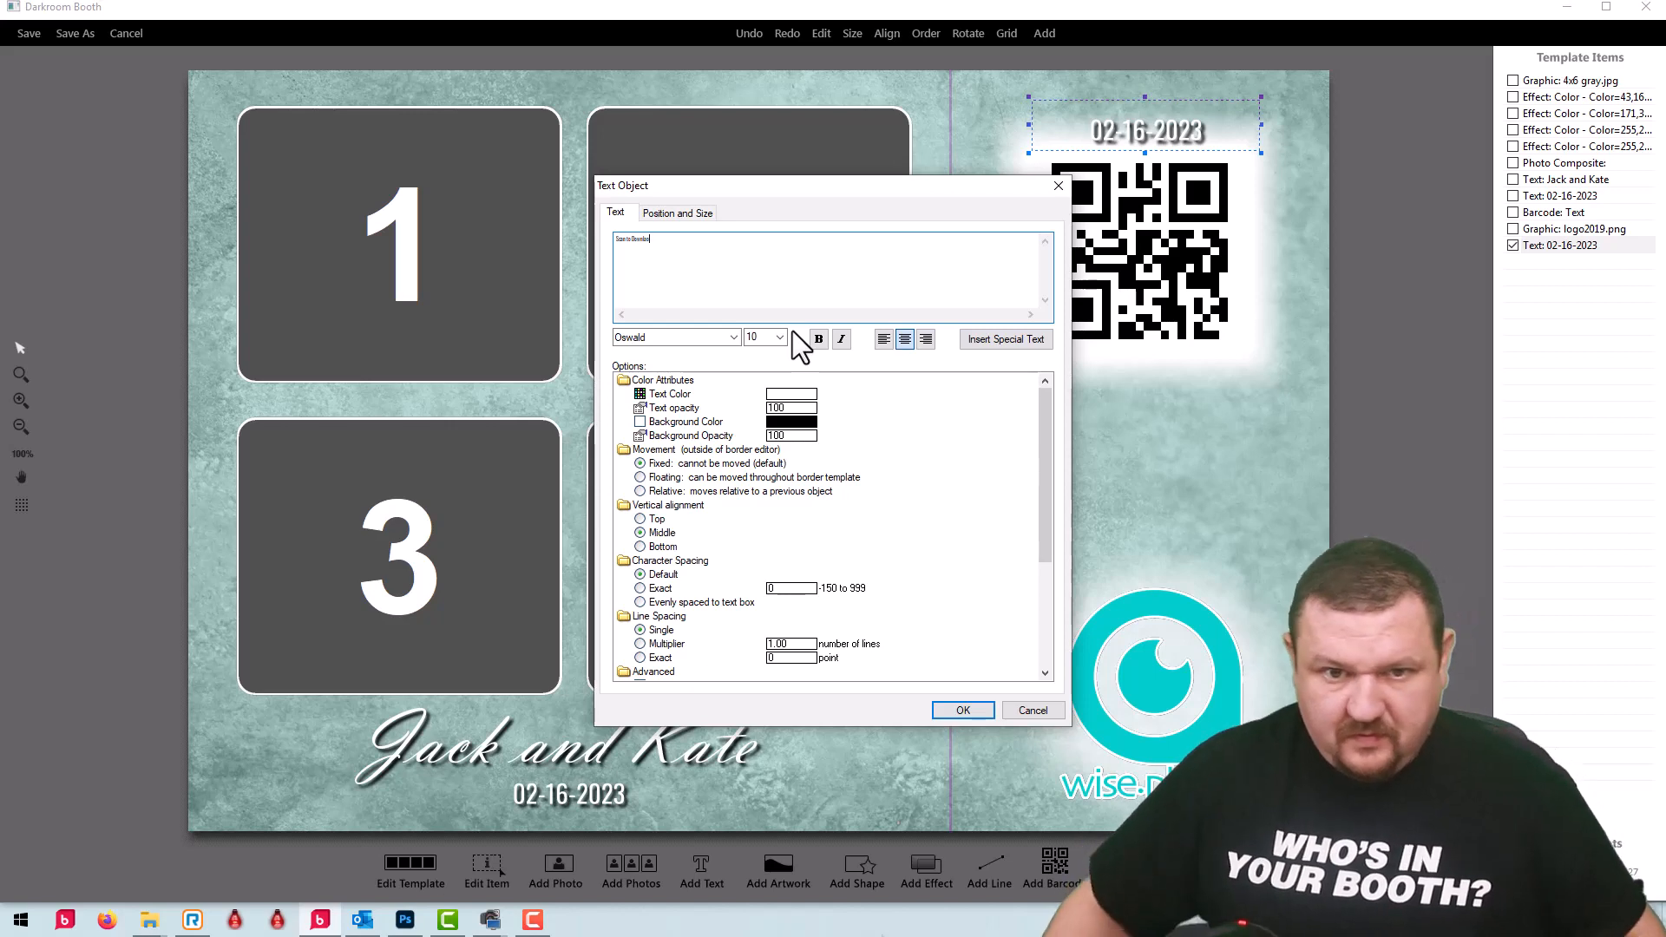
pyautogui.hotkey('ctrl', 'a')
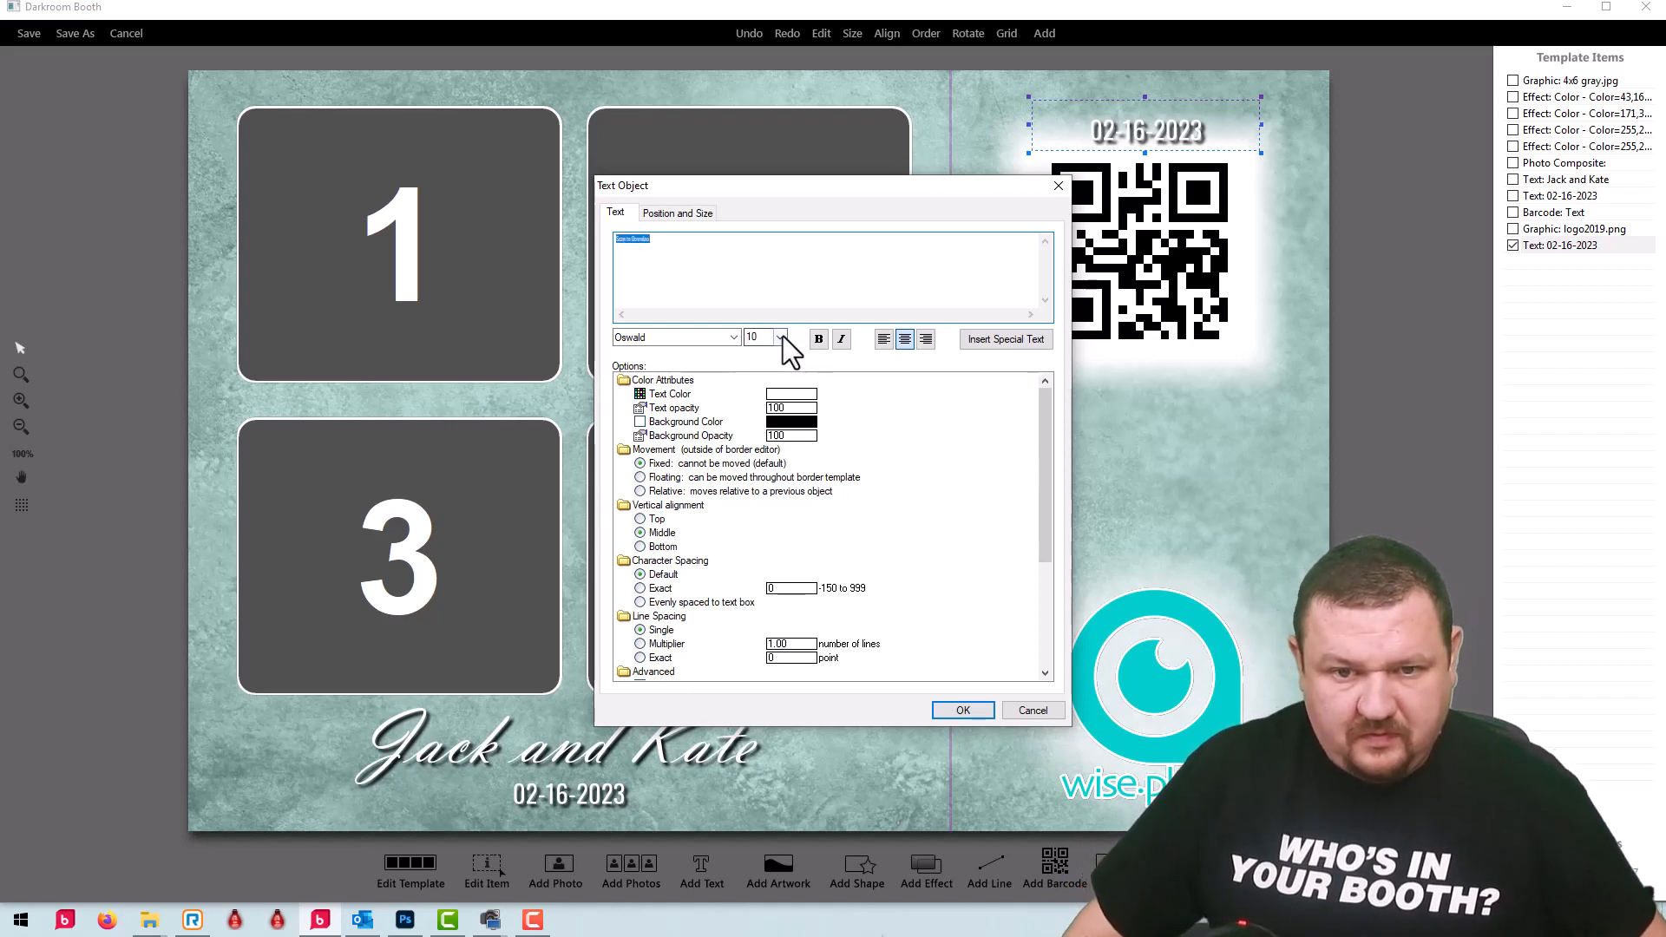
pyautogui.click(782, 337)
pyautogui.click(762, 481)
pyautogui.click(741, 250)
pyautogui.press('BackSpace')
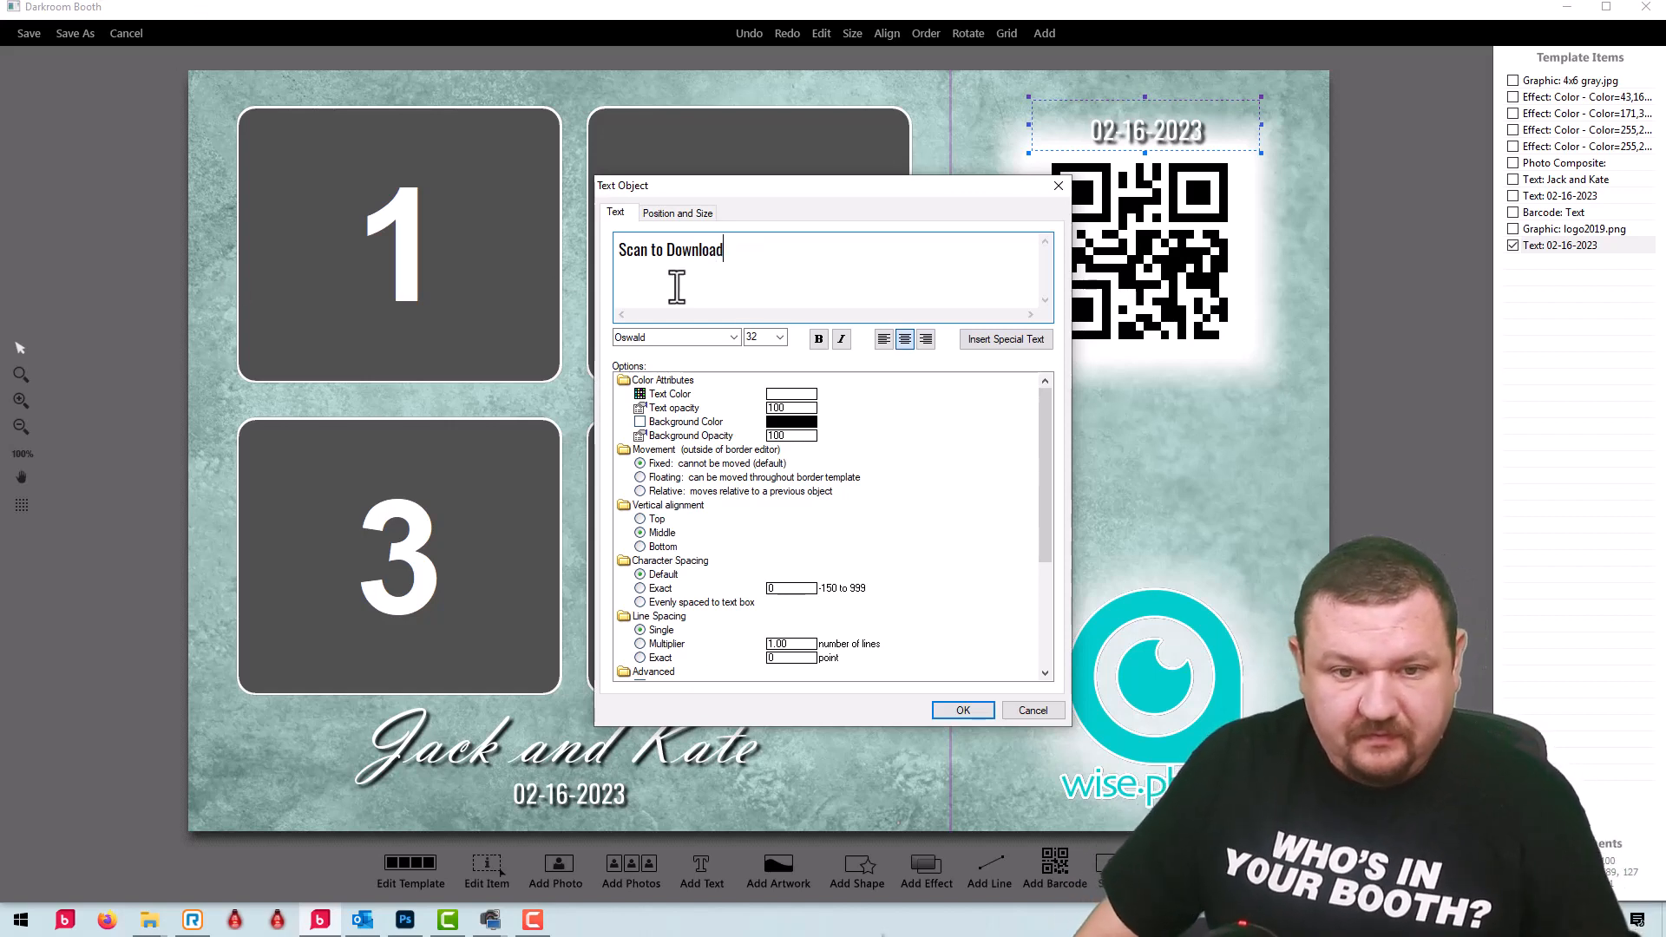
# Step: Color the "Scan to Download" text black, turn off its drop shadow and apply the text changes
pyautogui.click(788, 394)
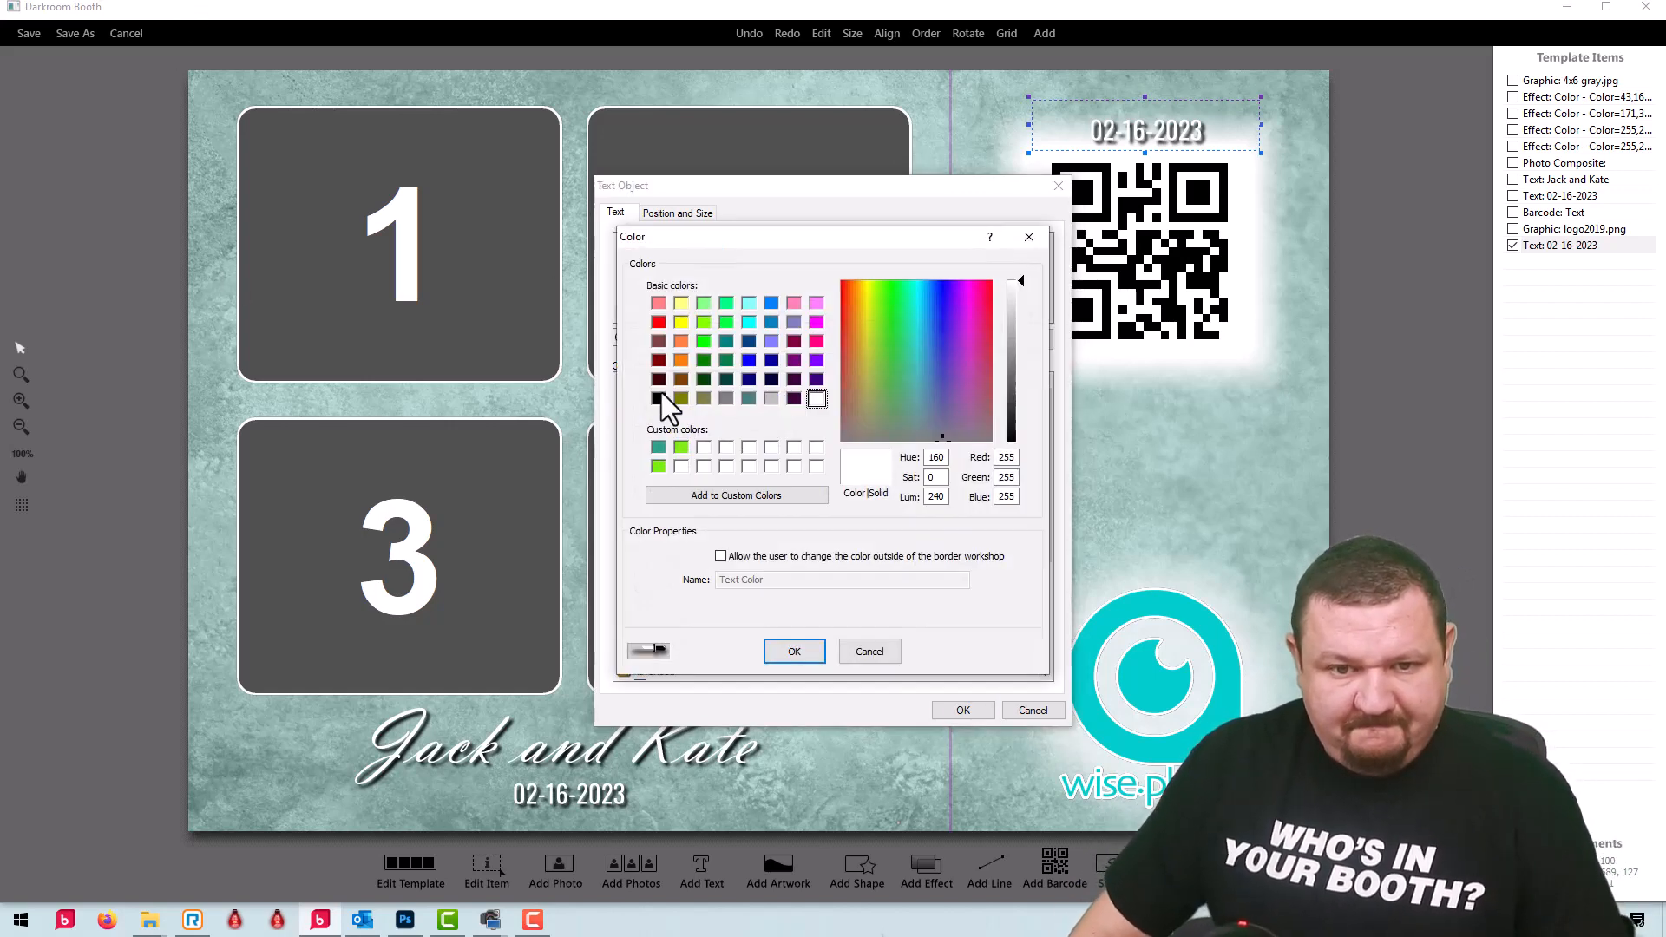
pyautogui.click(662, 399)
pyautogui.click(795, 650)
pyautogui.scroll(-3, 789, 522)
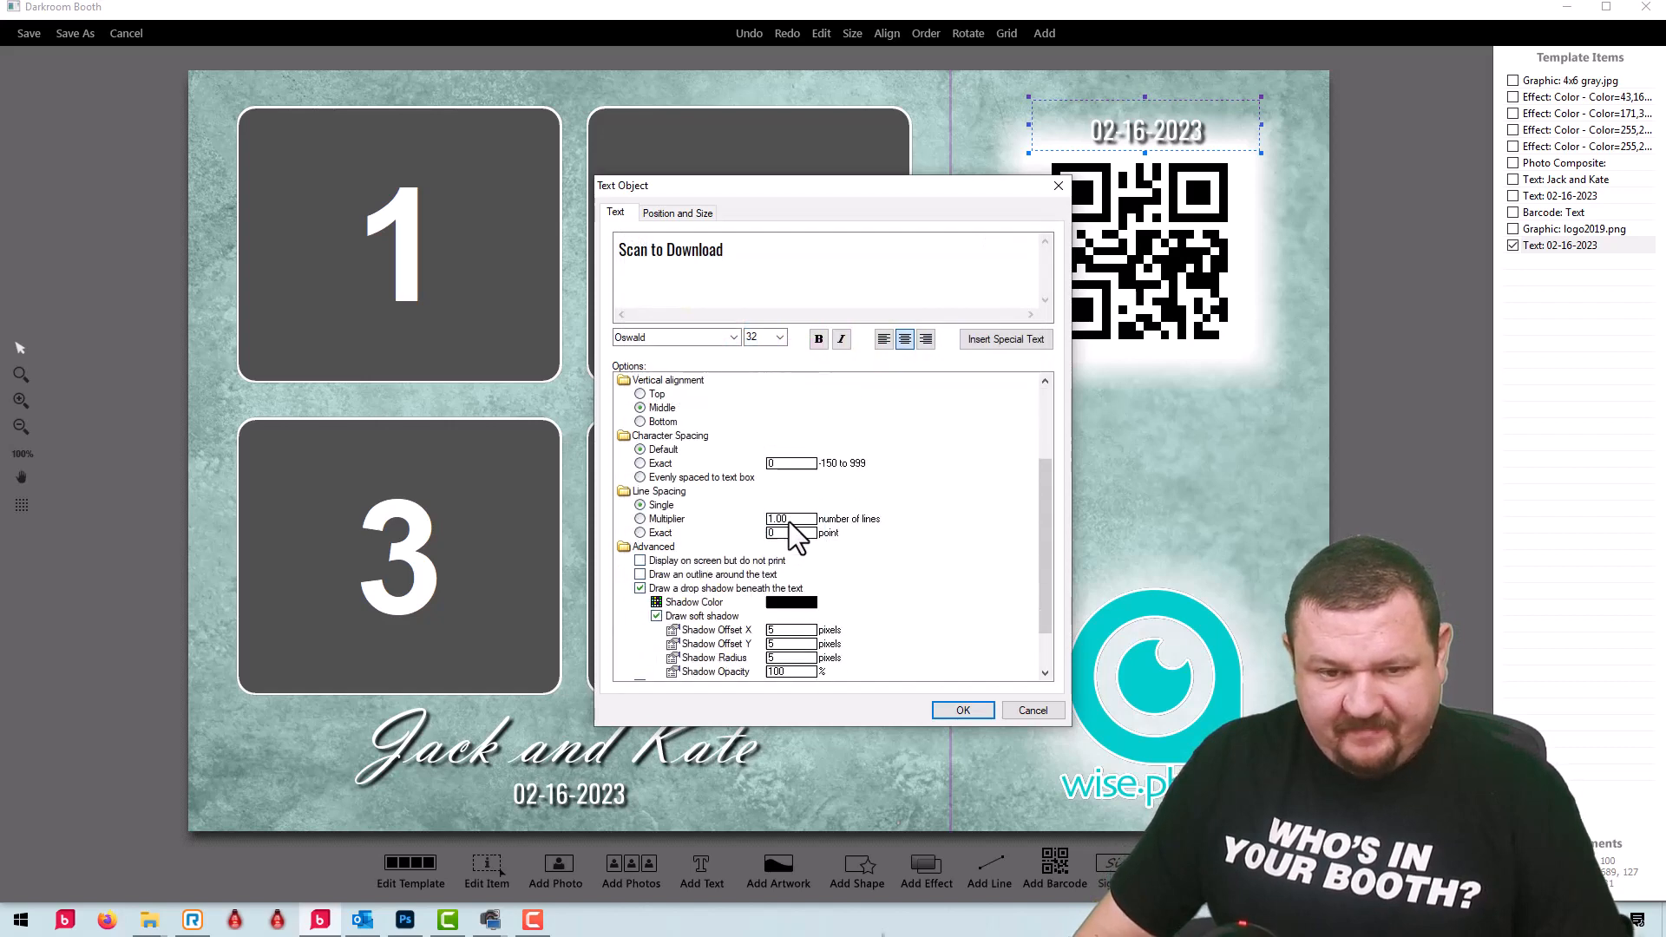
pyautogui.click(640, 630)
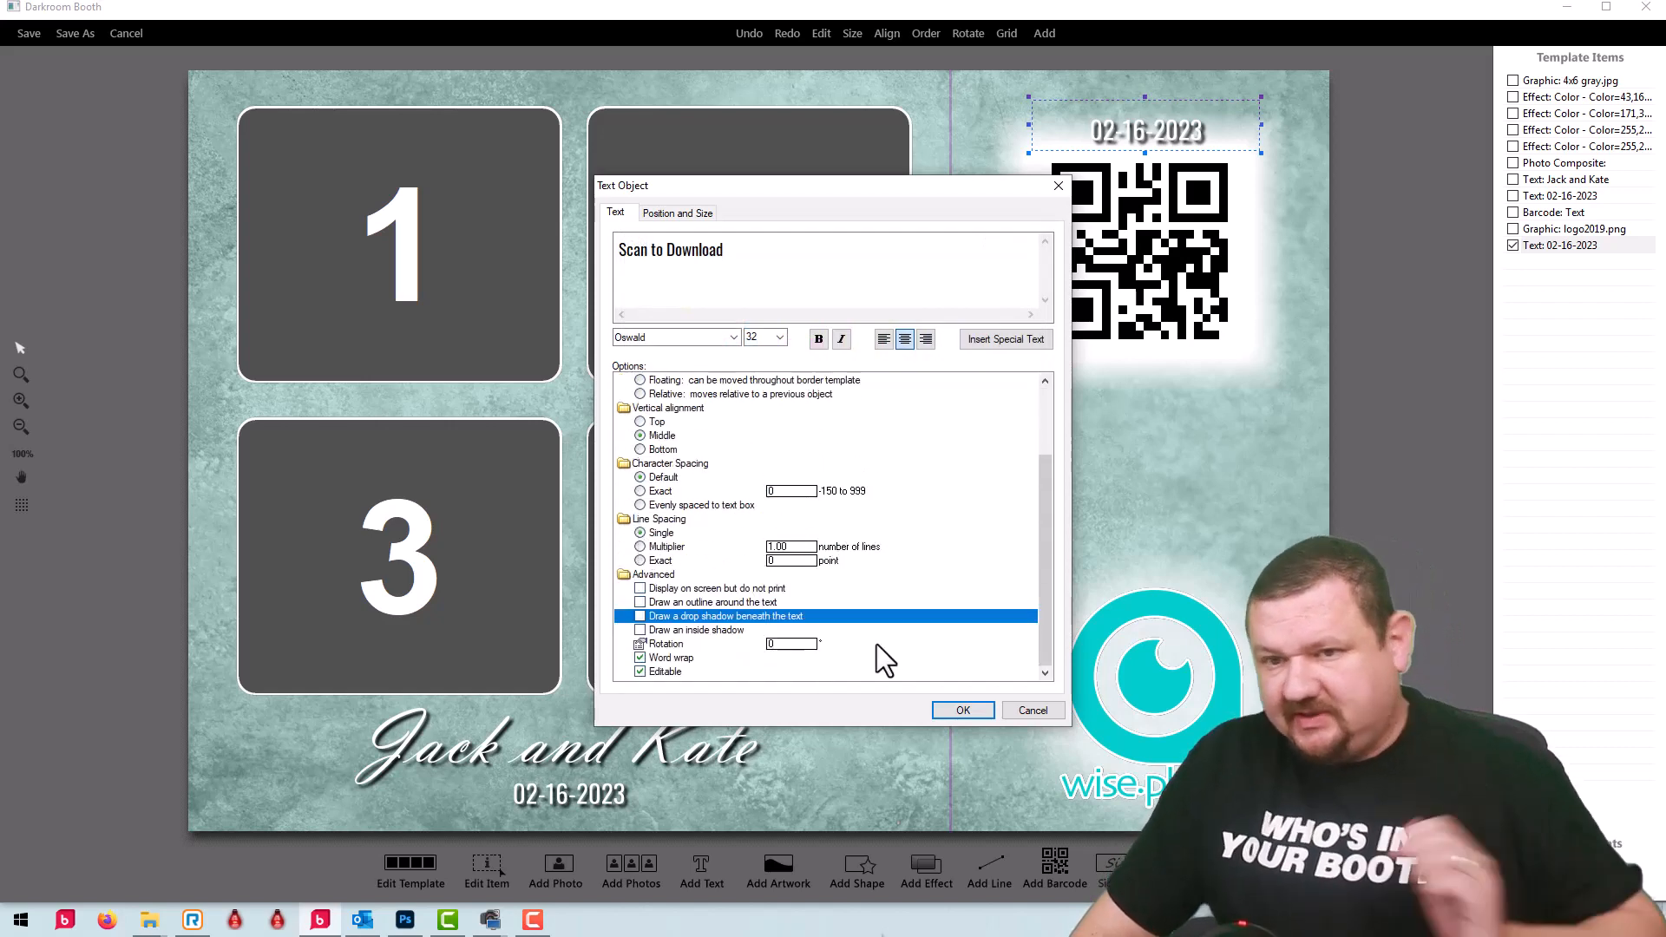
pyautogui.click(962, 710)
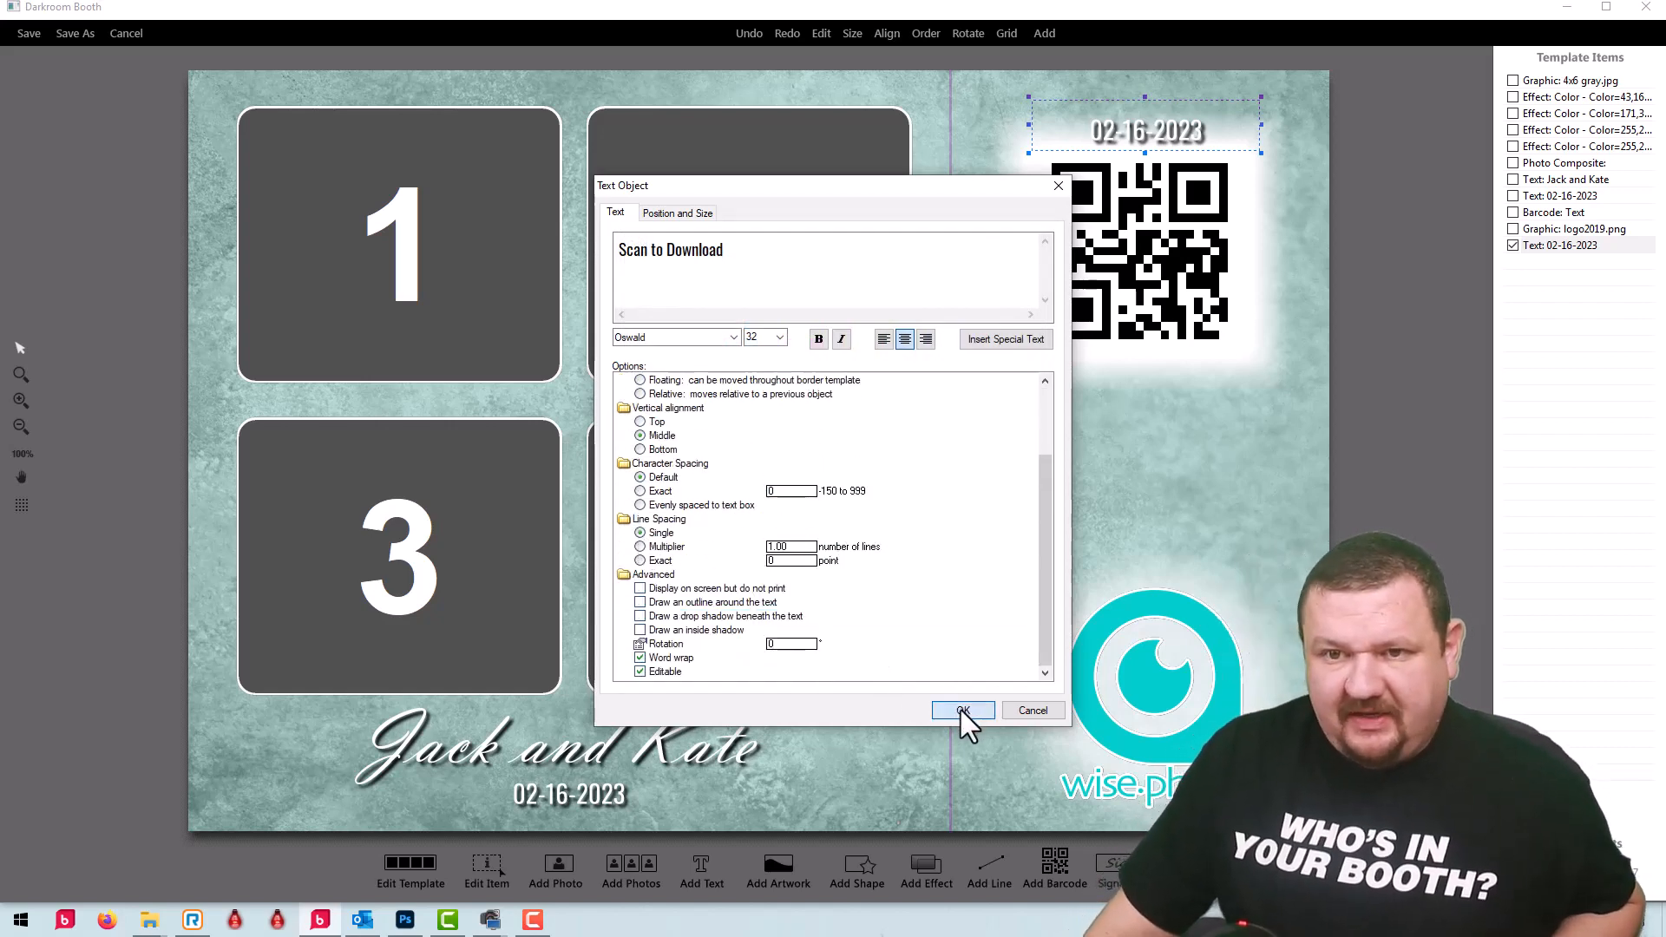
# Step: Set the font size of the "Scan to Download" text to 12
pyautogui.doubleClick(1148, 122)
pyautogui.click(765, 339)
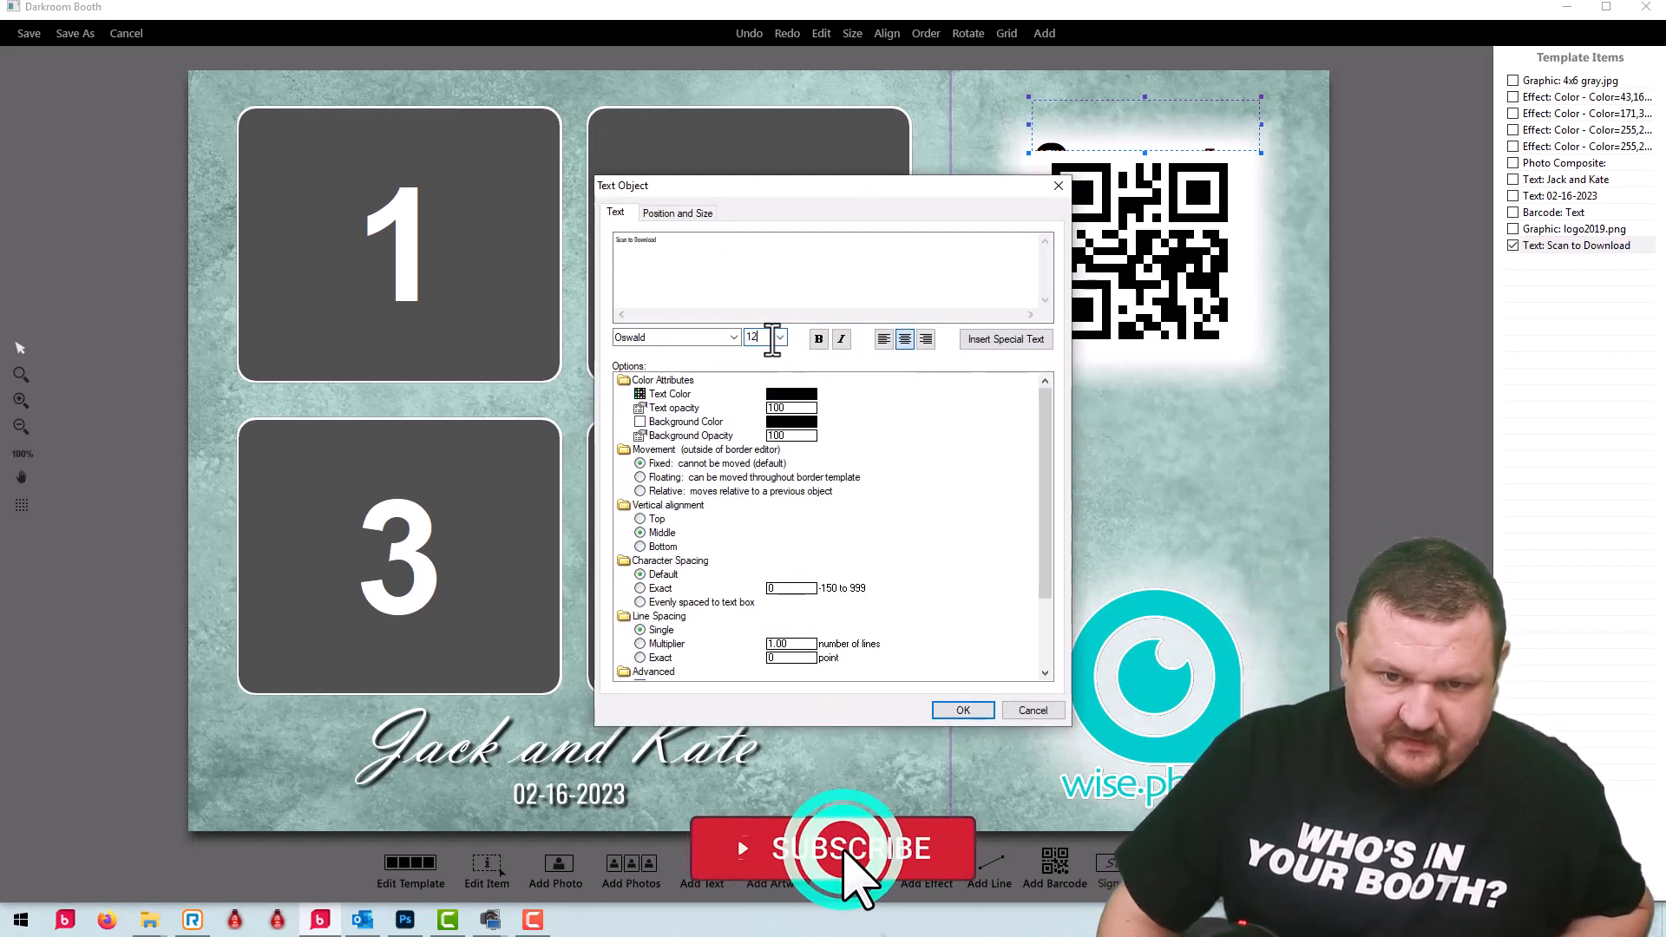
pyautogui.press('Return')
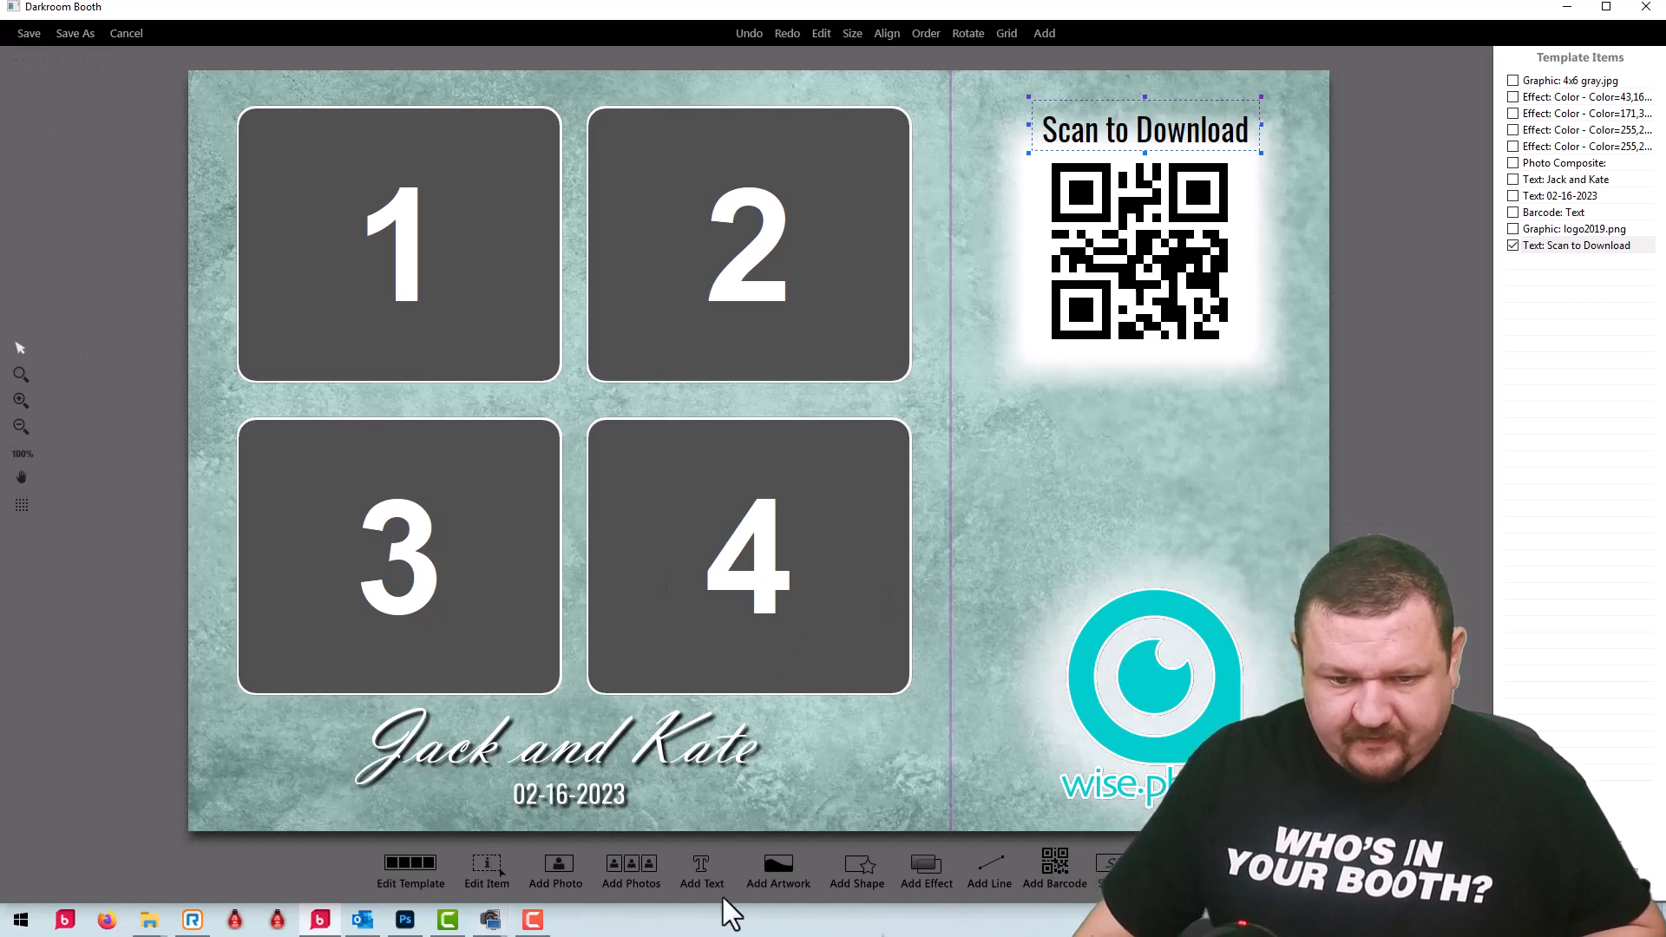
# Step: Add a Color effect to the template with the Gradient Middle mask and a transparency of 50
pyautogui.click(922, 864)
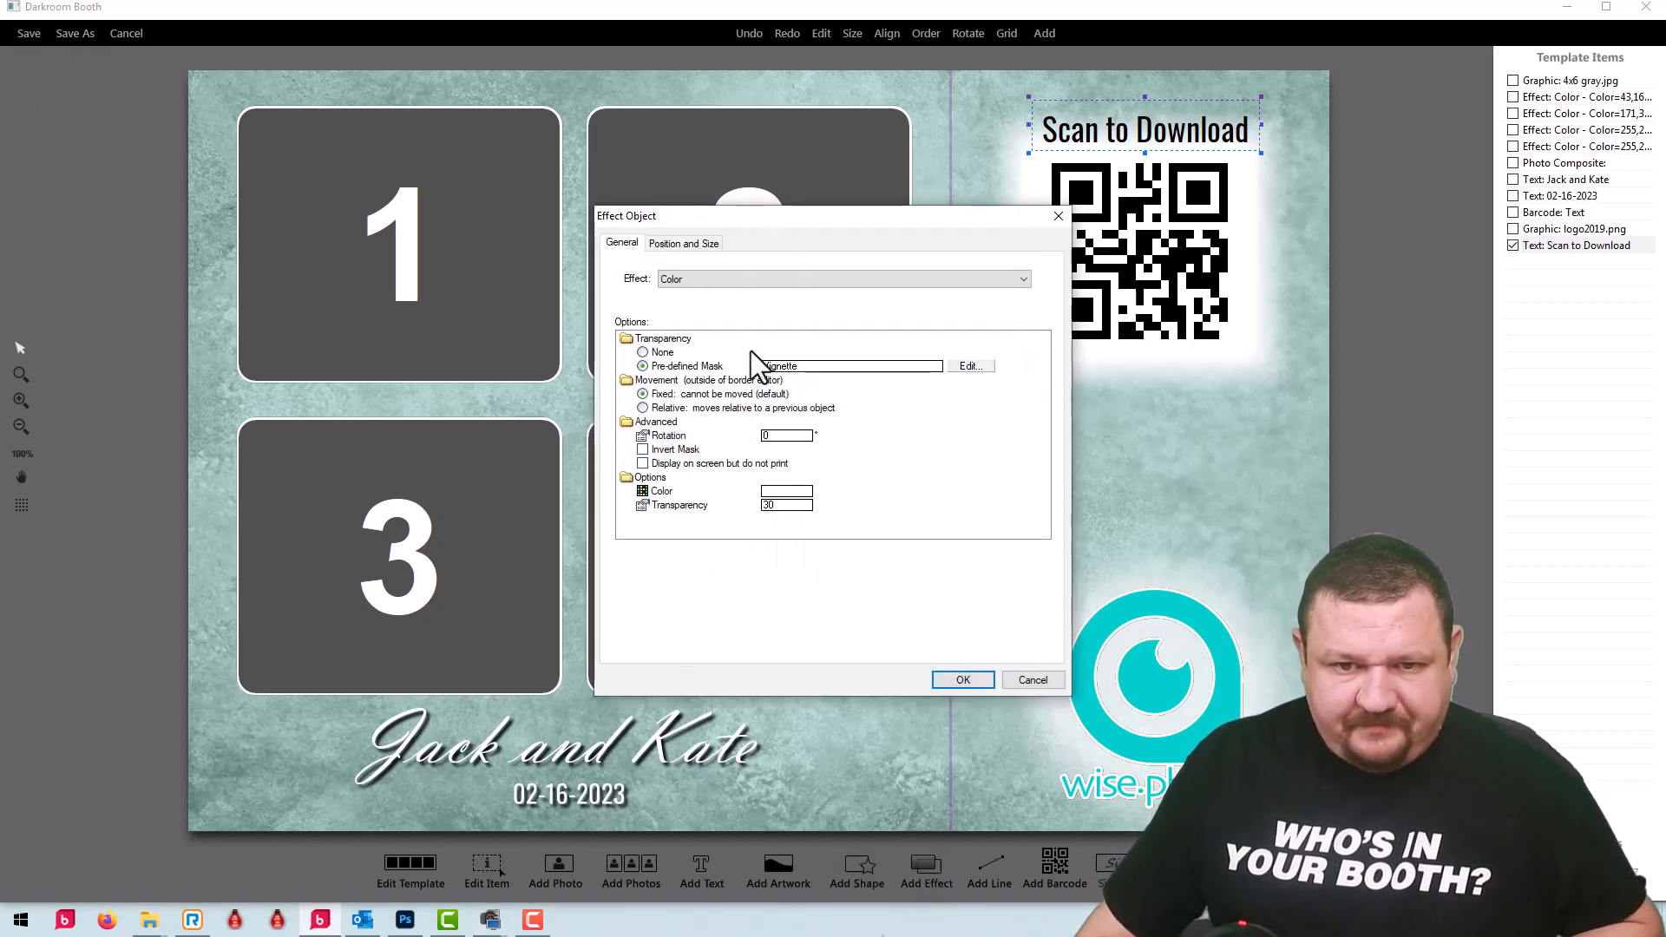
pyautogui.click(790, 372)
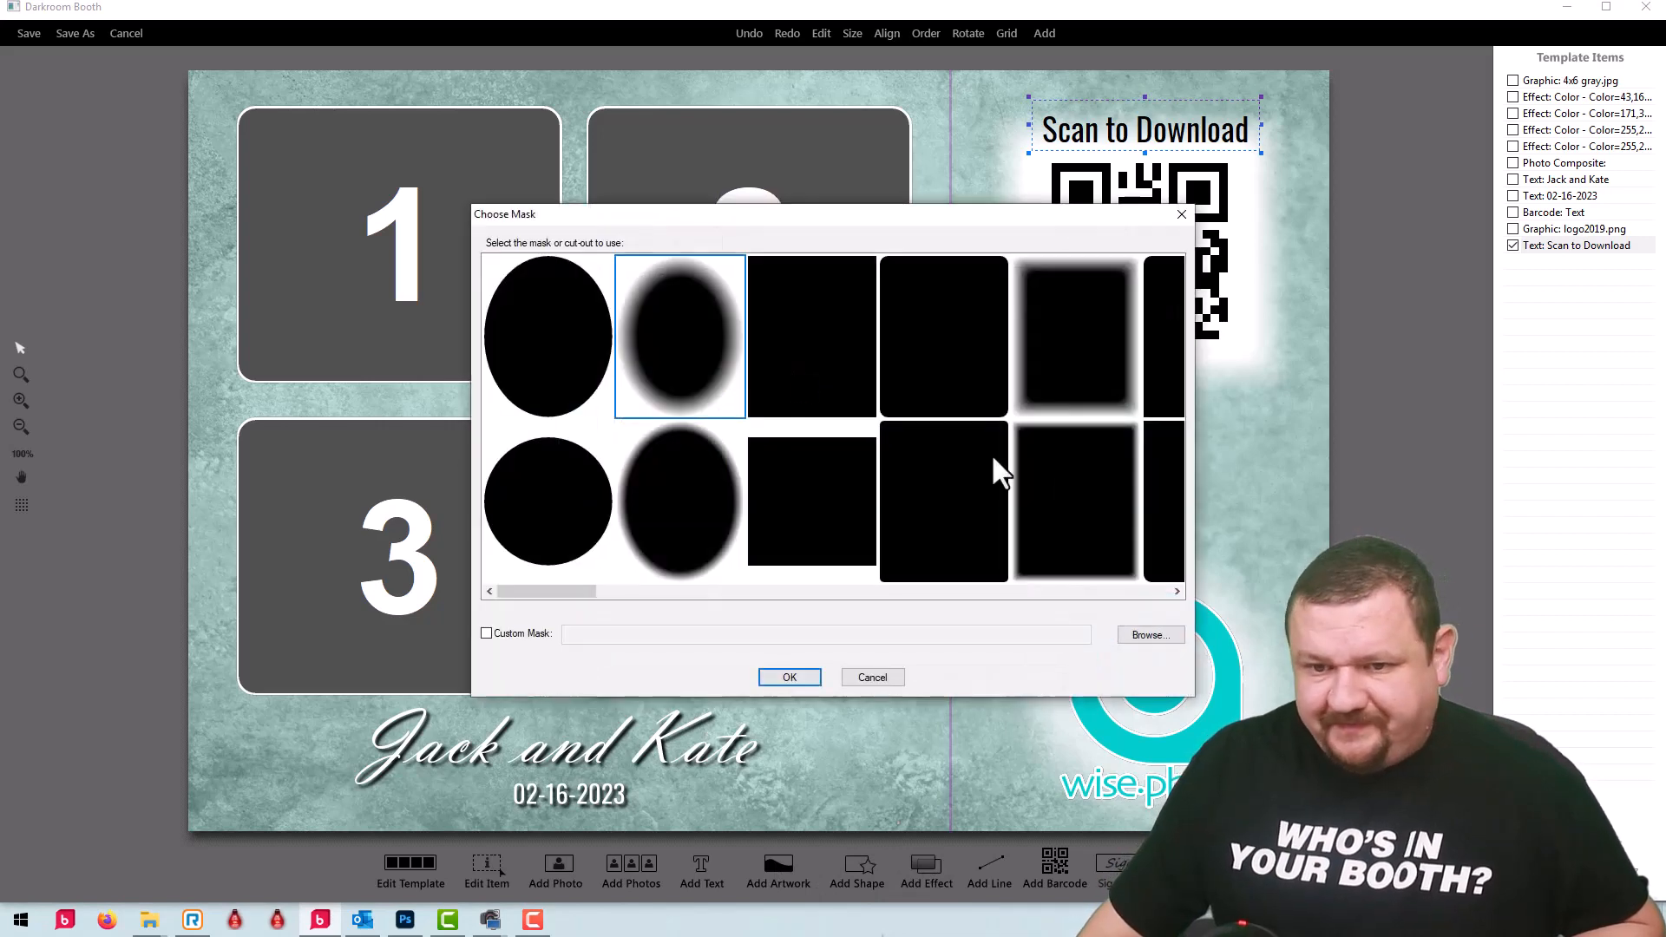
pyautogui.click(971, 591)
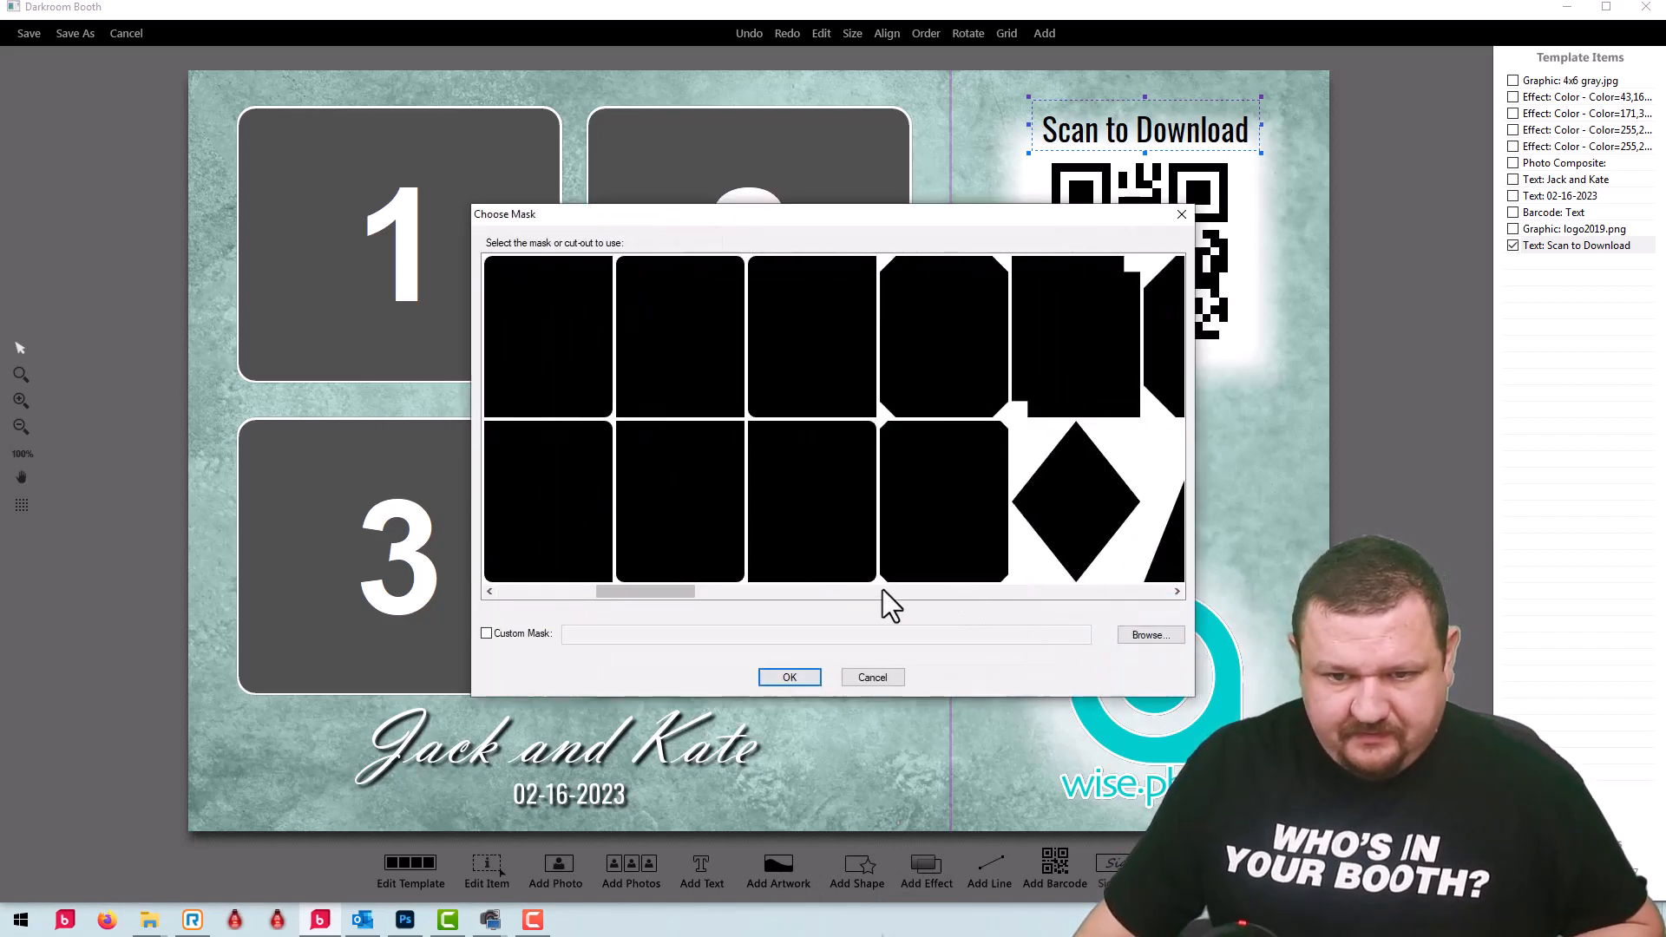
pyautogui.click(561, 593)
pyautogui.moveTo(561, 593); pyautogui.dragTo(865, 601)
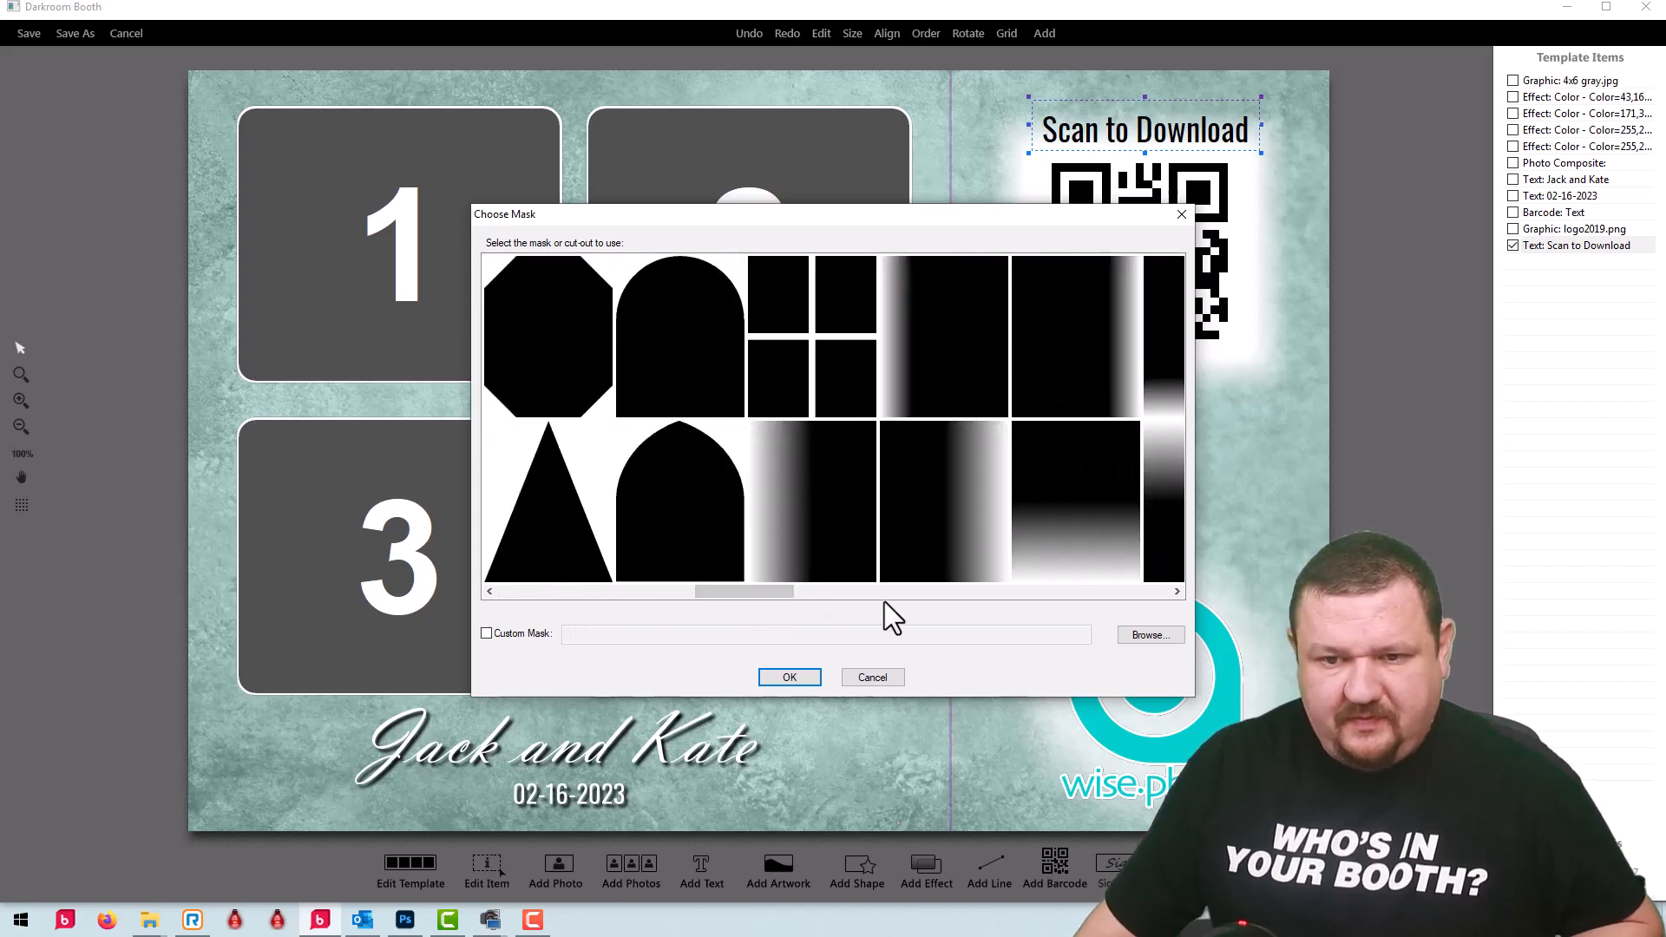
pyautogui.click(1163, 530)
pyautogui.click(786, 674)
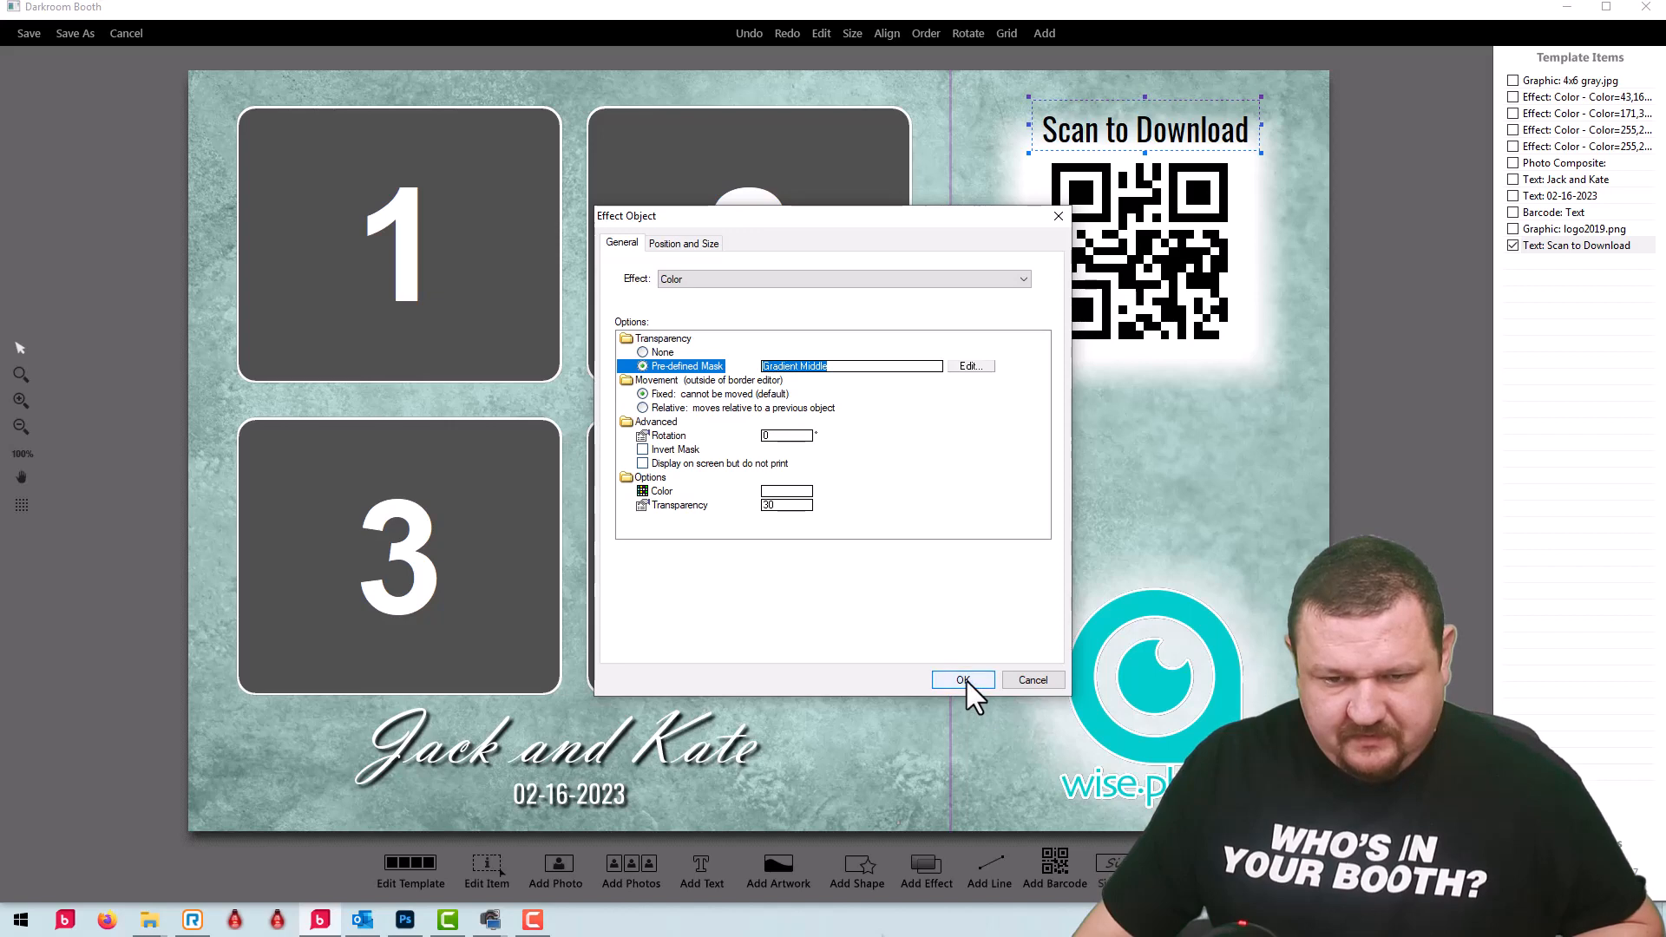
pyautogui.click(797, 506)
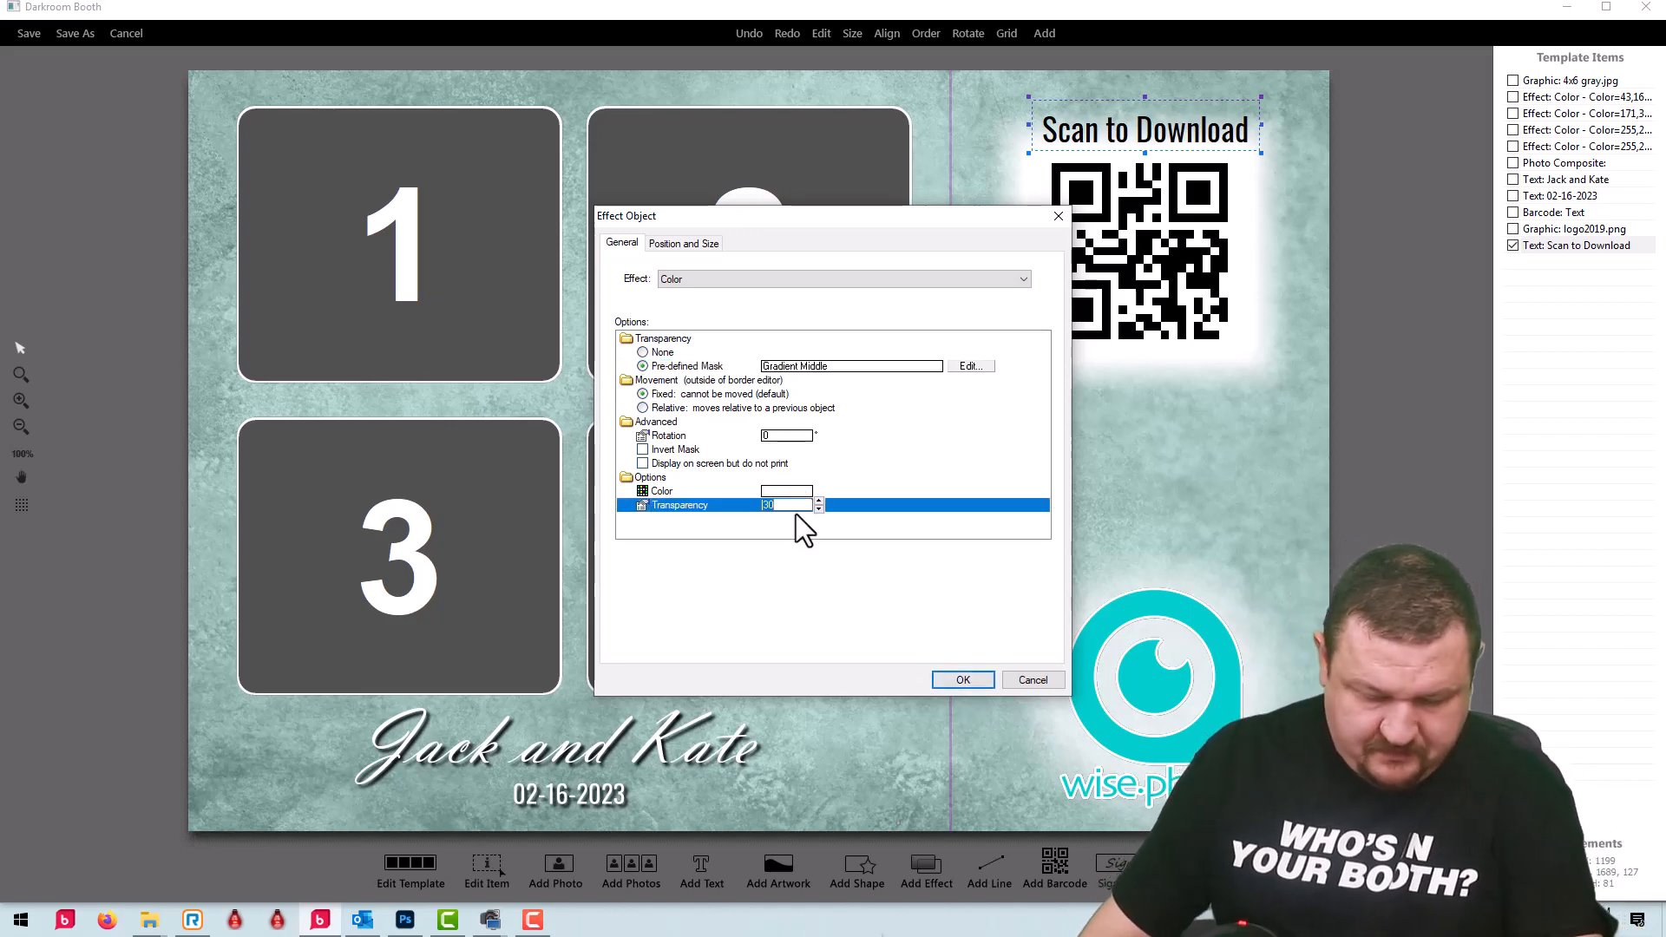
pyautogui.click(959, 680)
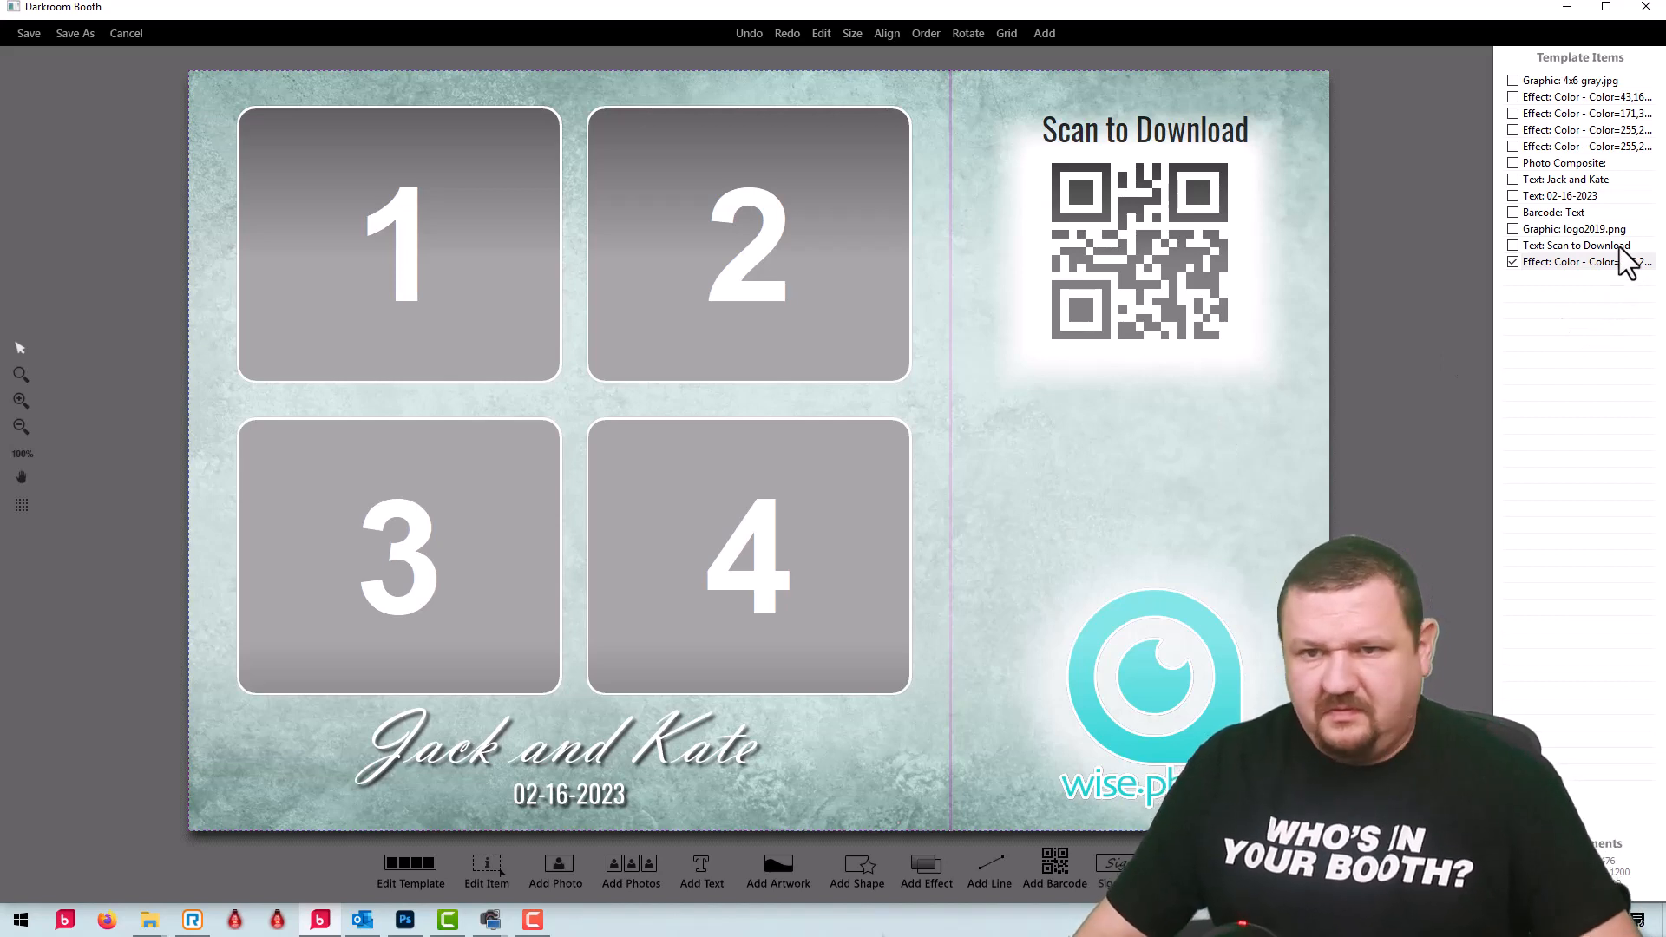
# Step: Change the new color effect's pre-defined mask to Gradient Top
pyautogui.doubleClick(1587, 262)
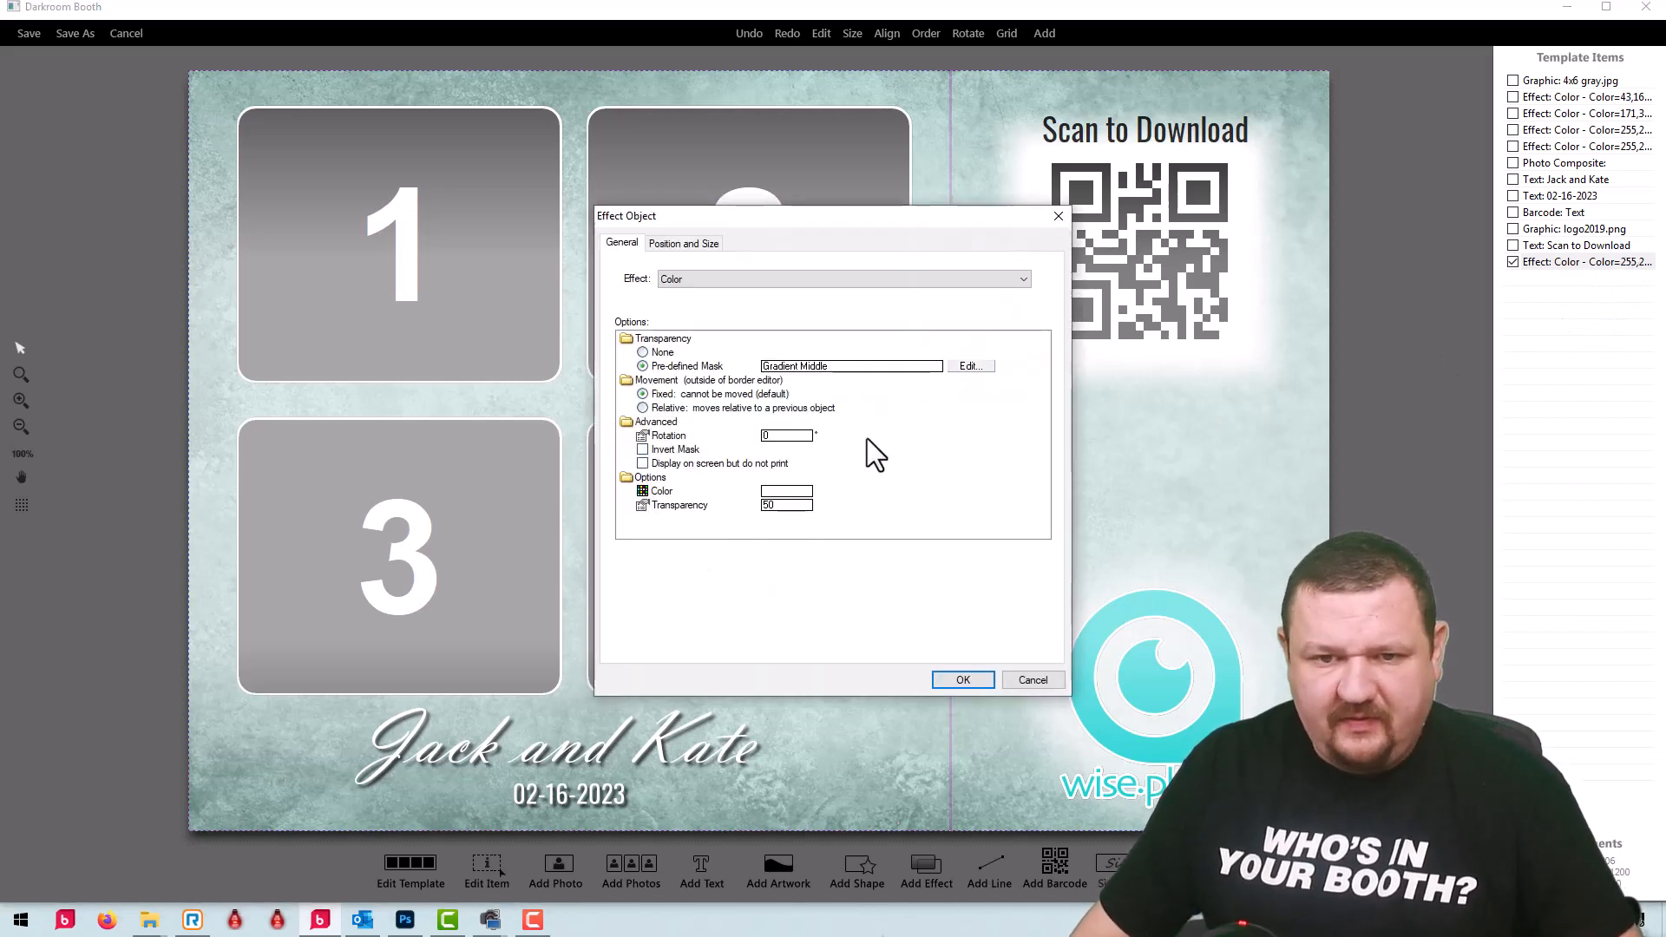
pyautogui.click(976, 365)
pyautogui.click(783, 575)
pyautogui.click(799, 682)
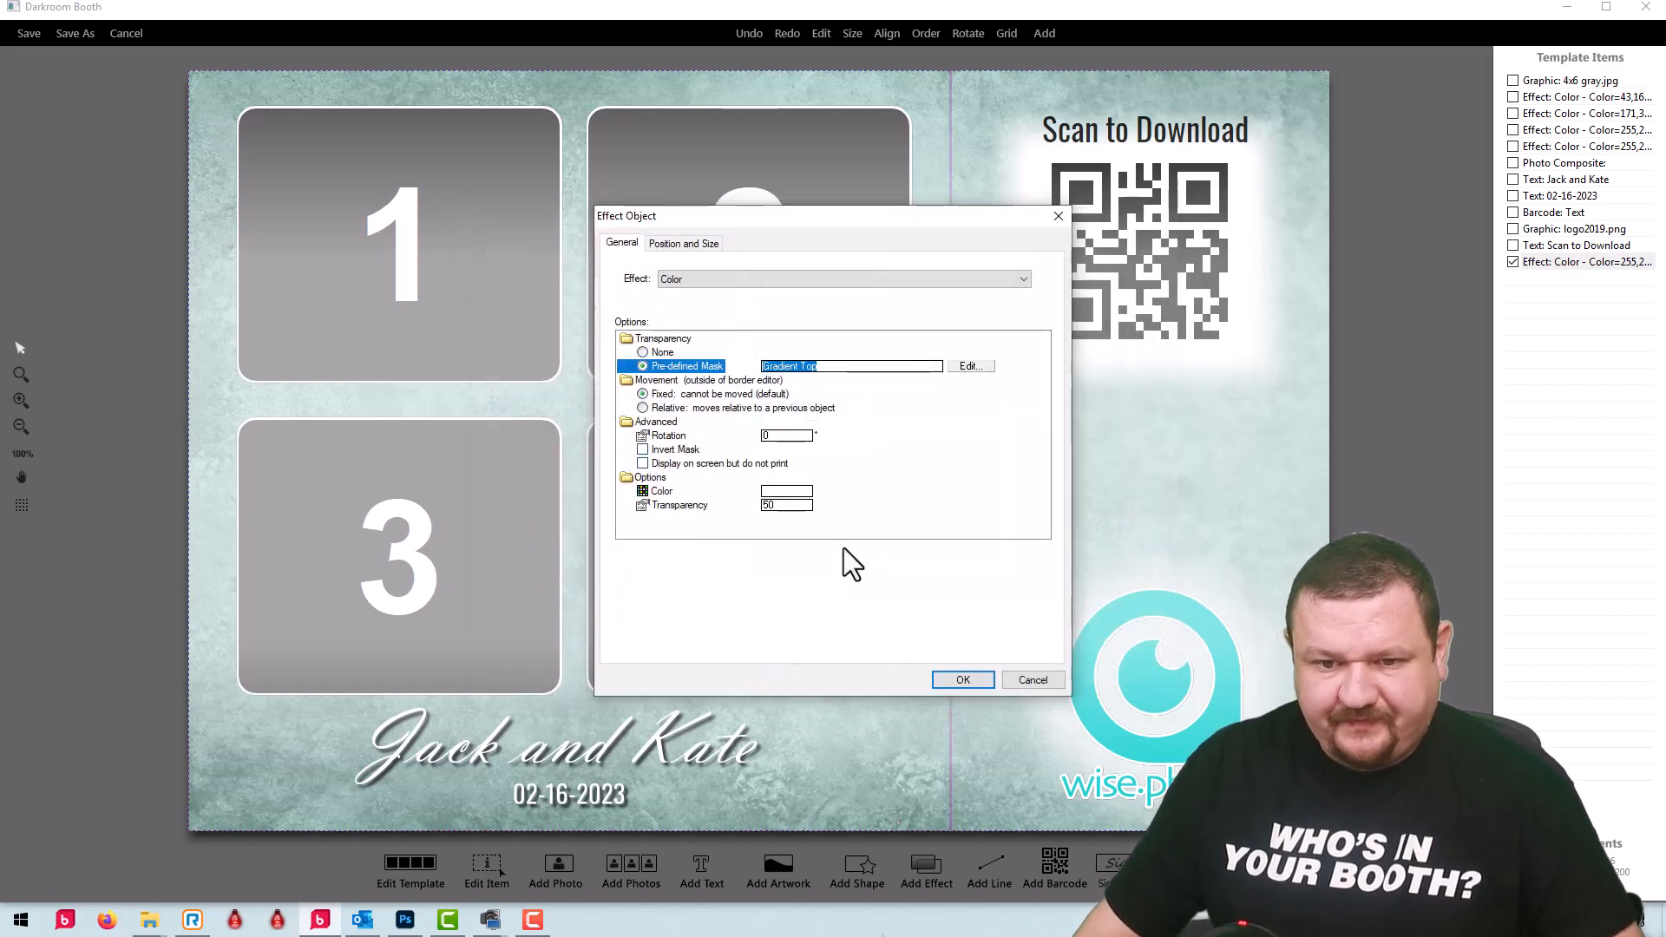
pyautogui.click(963, 681)
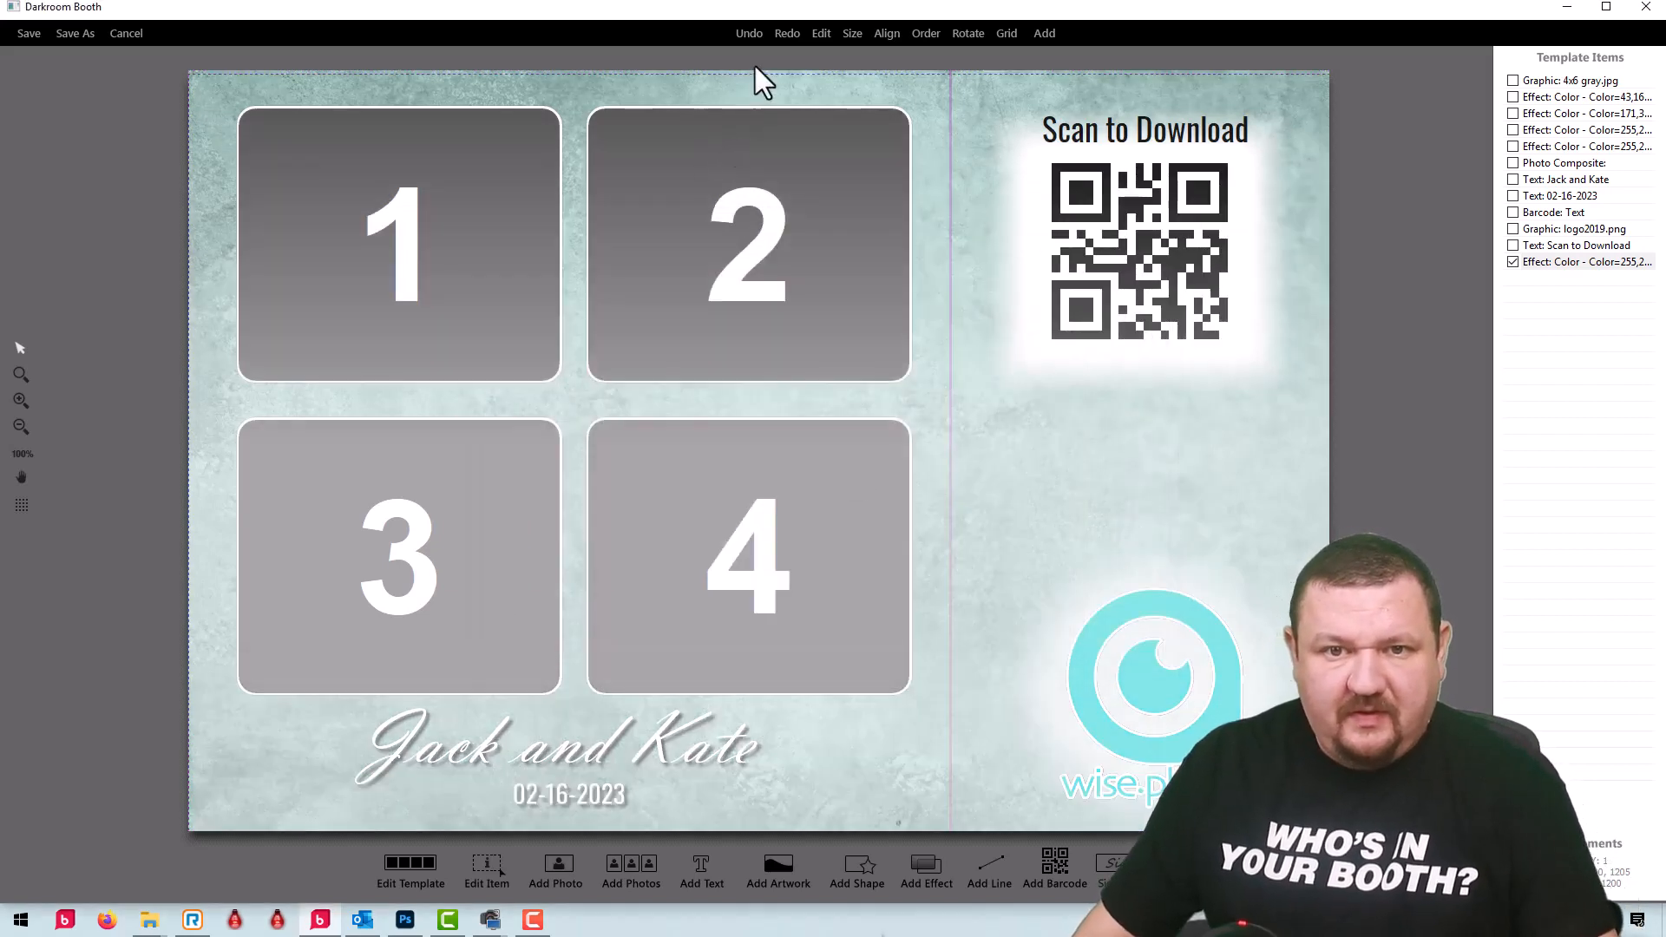
# Step: Lower the gradient effect's upper edge to the middle of photos 3 and 4 and reorder it beneath the Photo Composite
pyautogui.moveTo(757, 74); pyautogui.dragTo(714, 356)
pyautogui.moveTo(712, 413); pyautogui.dragTo(700, 564)
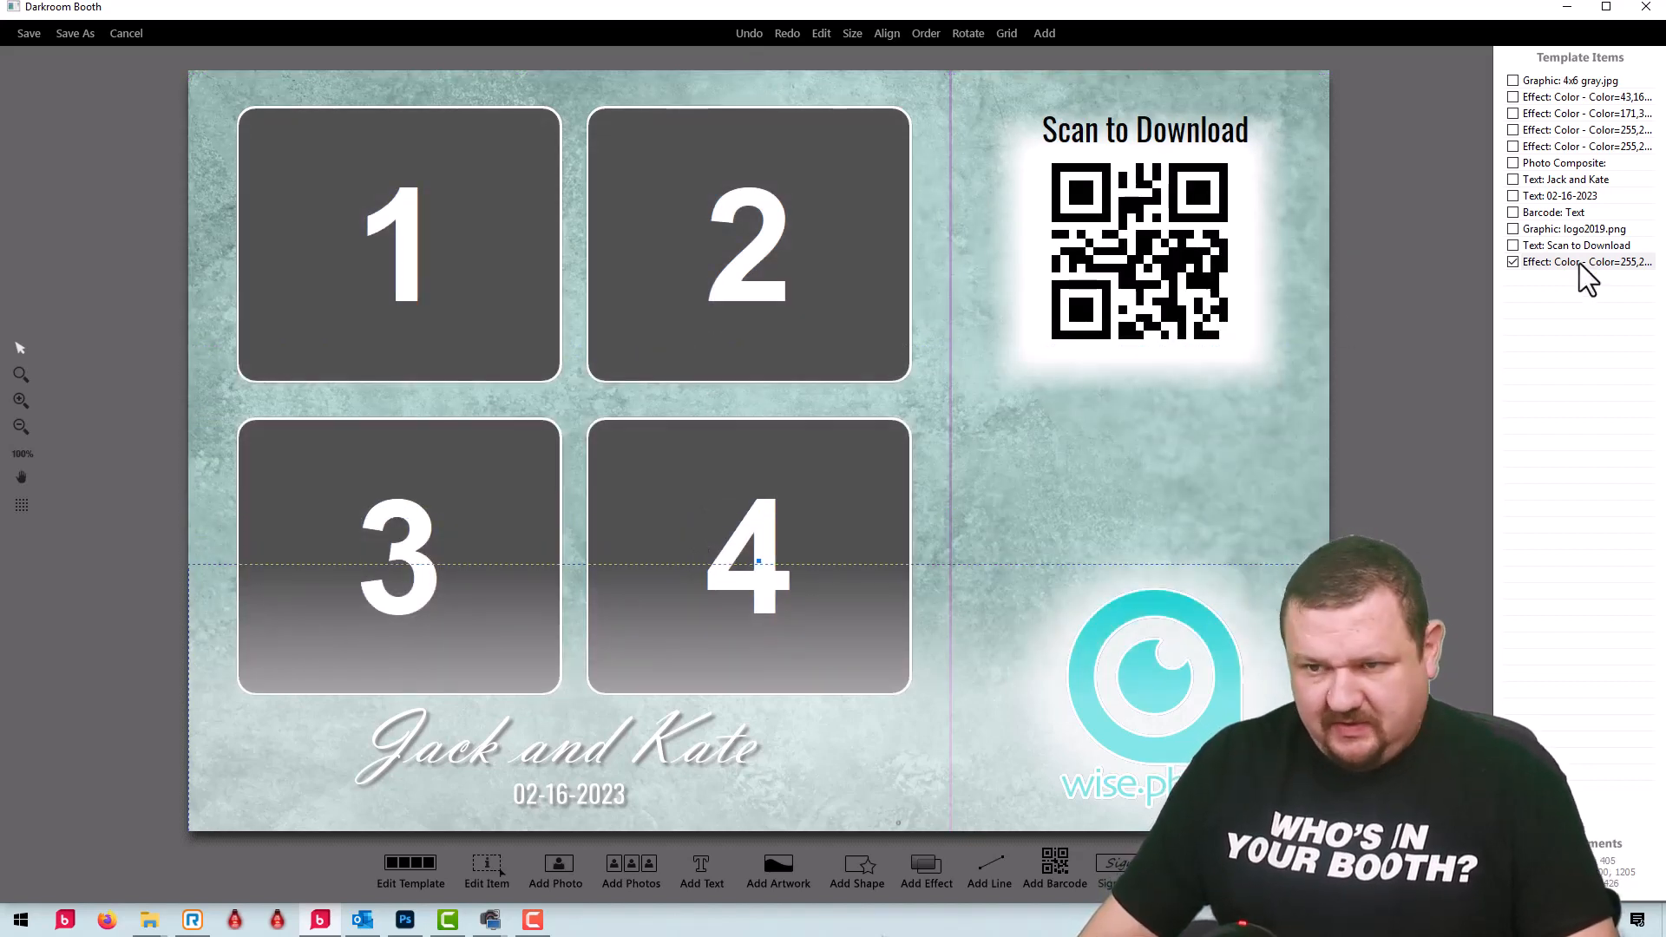
pyautogui.moveTo(1580, 263); pyautogui.dragTo(1571, 165)
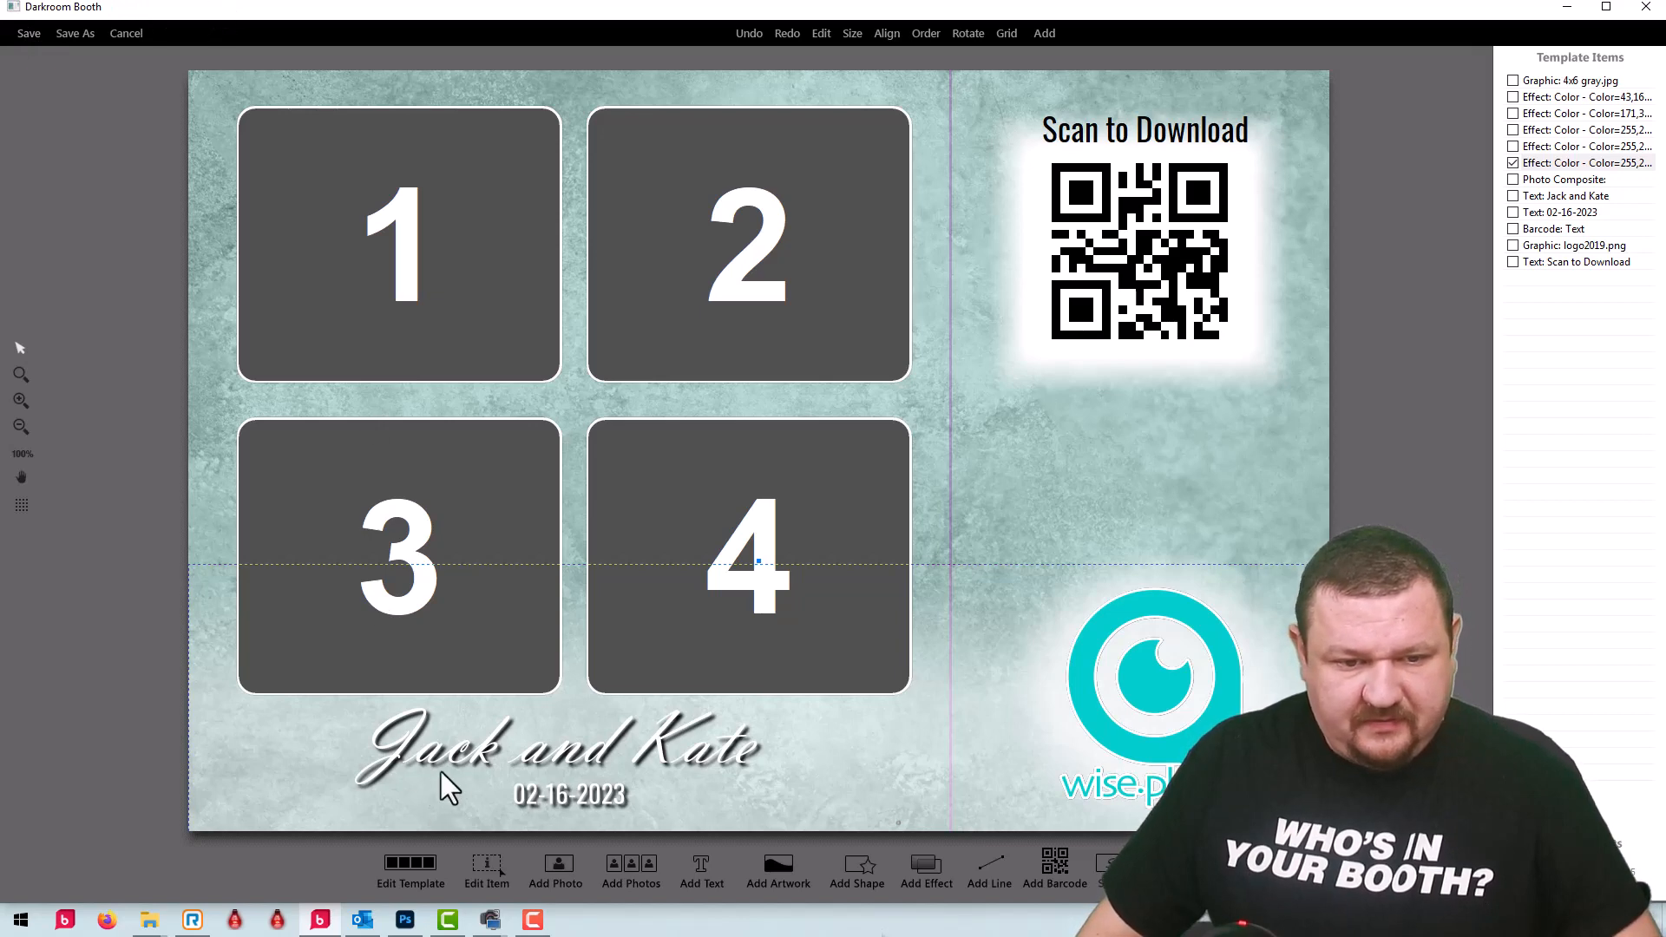
# Step: Set the drop shadow offsets X and Y of the "Jack and Kate" text to 0 pixels
pyautogui.doubleClick(467, 758)
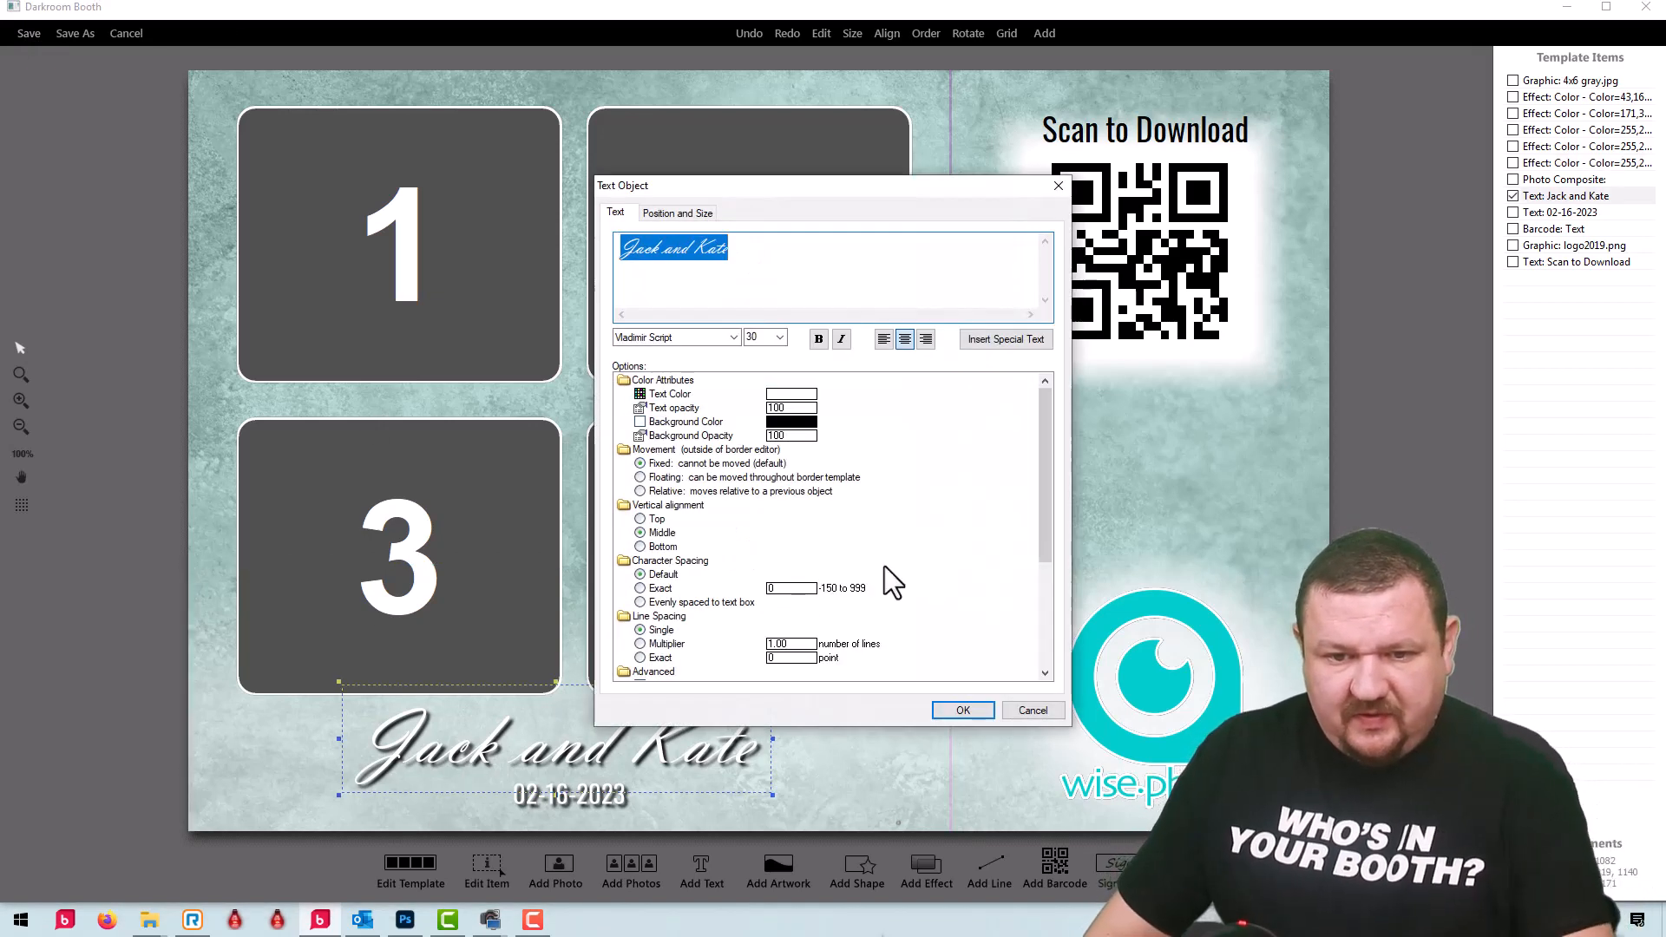
pyautogui.scroll(-5, 876, 571)
pyautogui.doubleClick(777, 576)
pyautogui.write('0')
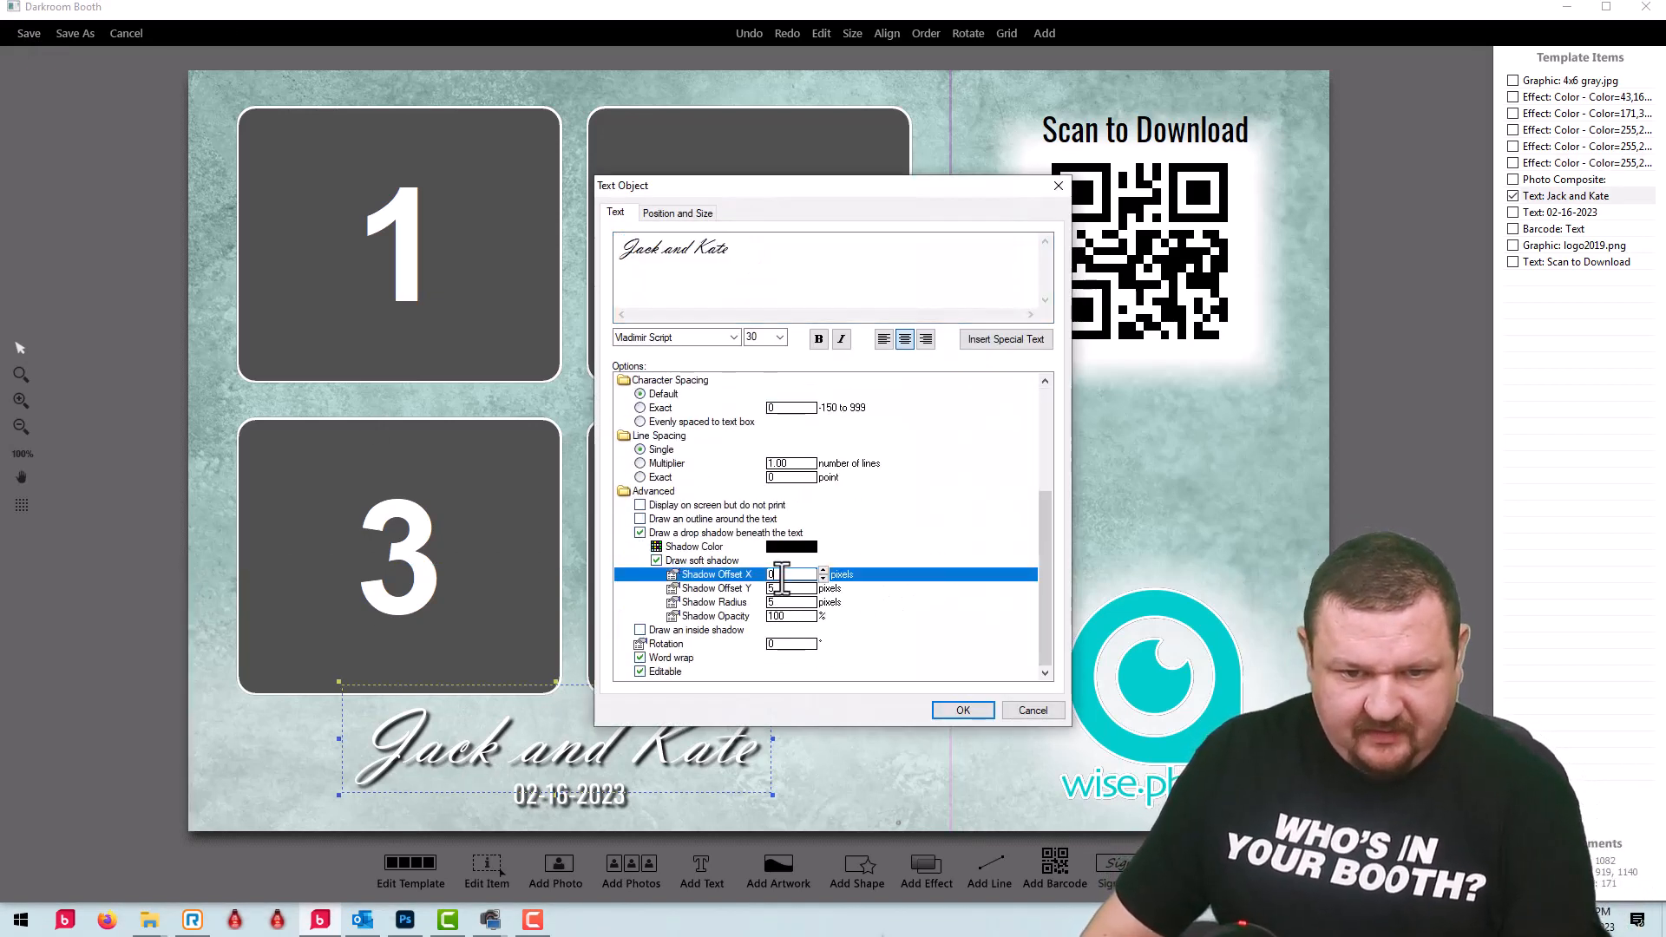
pyautogui.doubleClick(785, 590)
pyautogui.write('0')
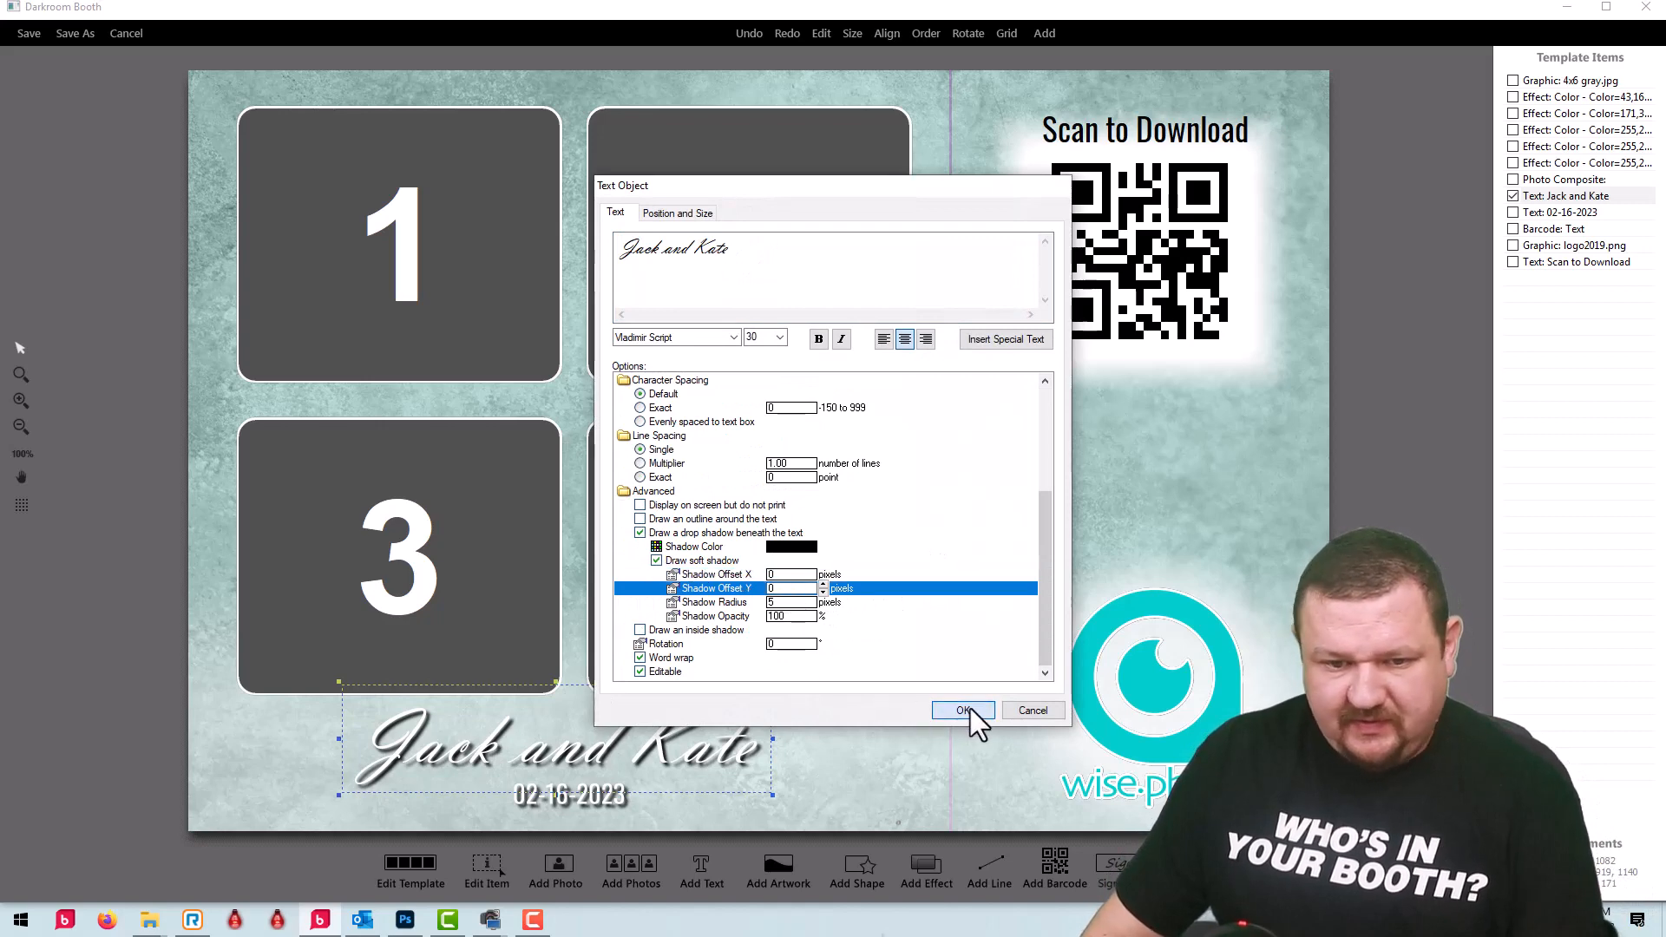
pyautogui.click(963, 710)
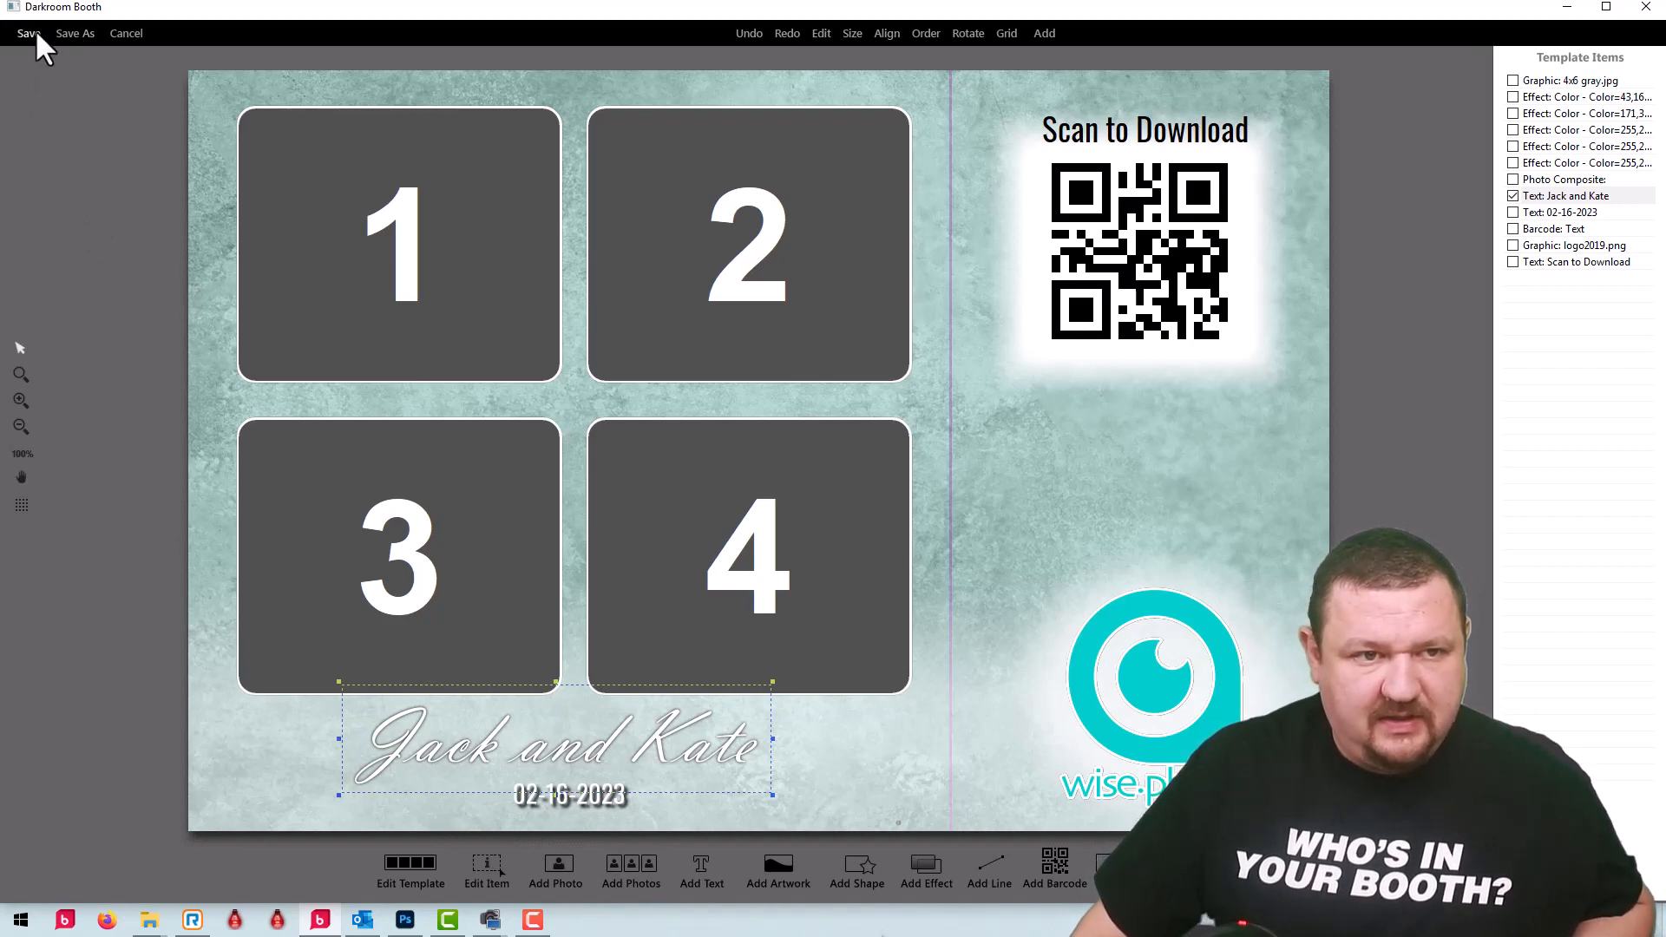
# Step: Save the template as "4x6 scan print demo.xbdr" and choose it for the event's 4x6 print output
pyautogui.click(84, 36)
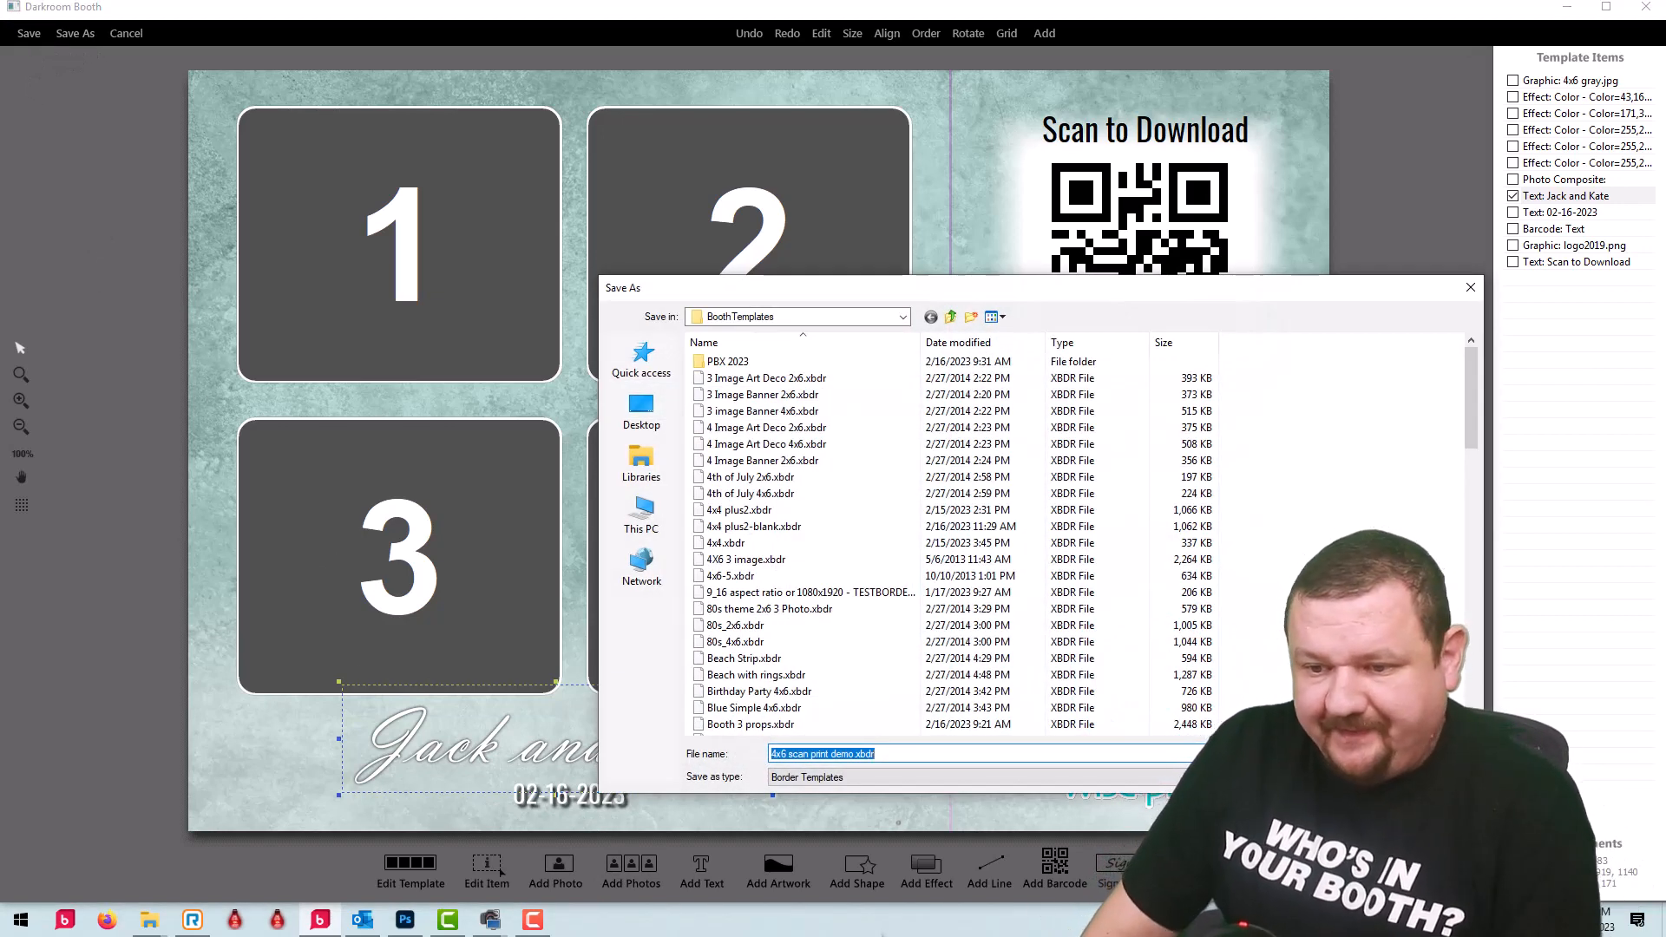
pyautogui.press('Return')
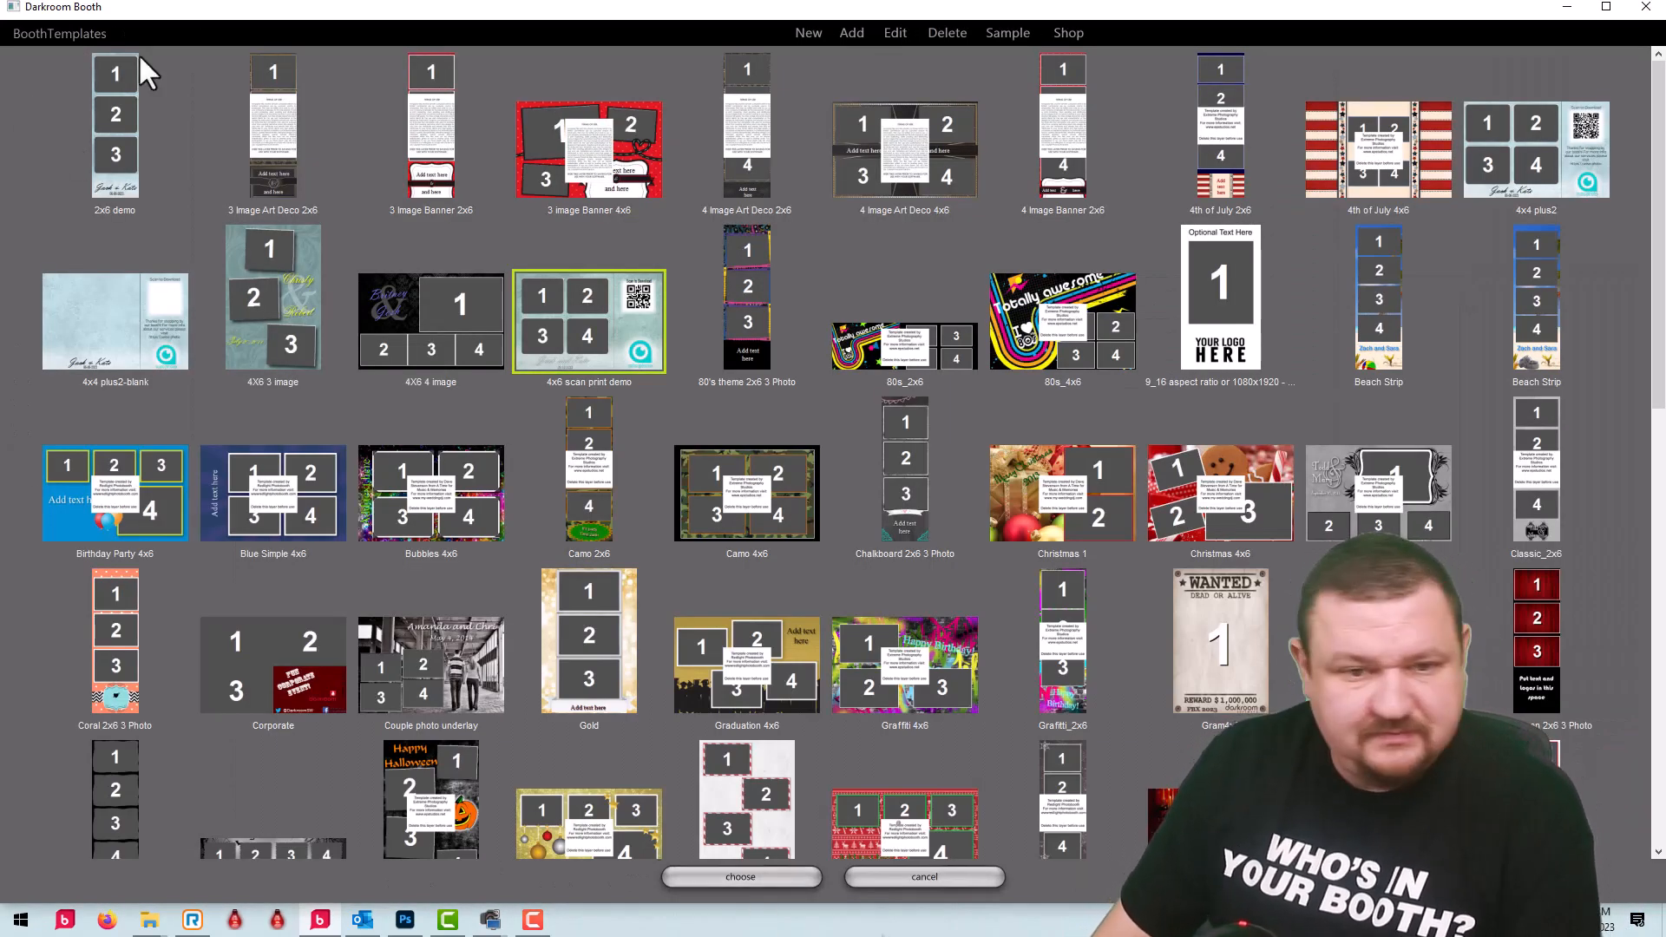
pyautogui.click(721, 878)
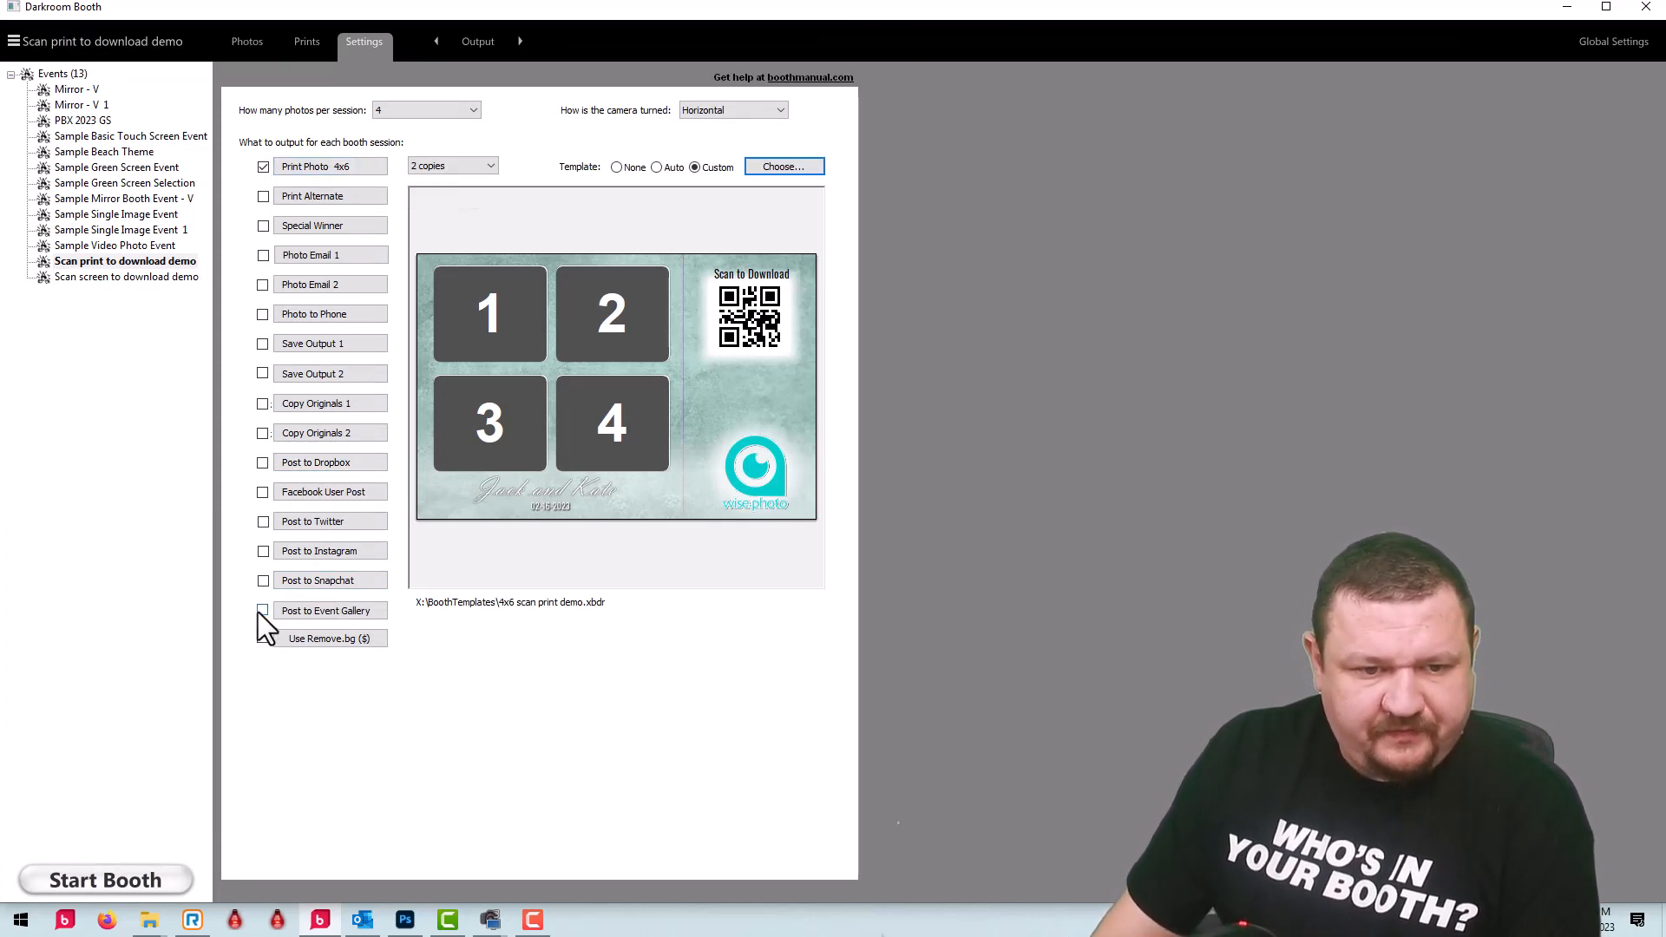
# Step: Enable posting to the Event Gallery with the gallery name "Scan Print Demo" and the custom date 2/16/2023
pyautogui.click(296, 610)
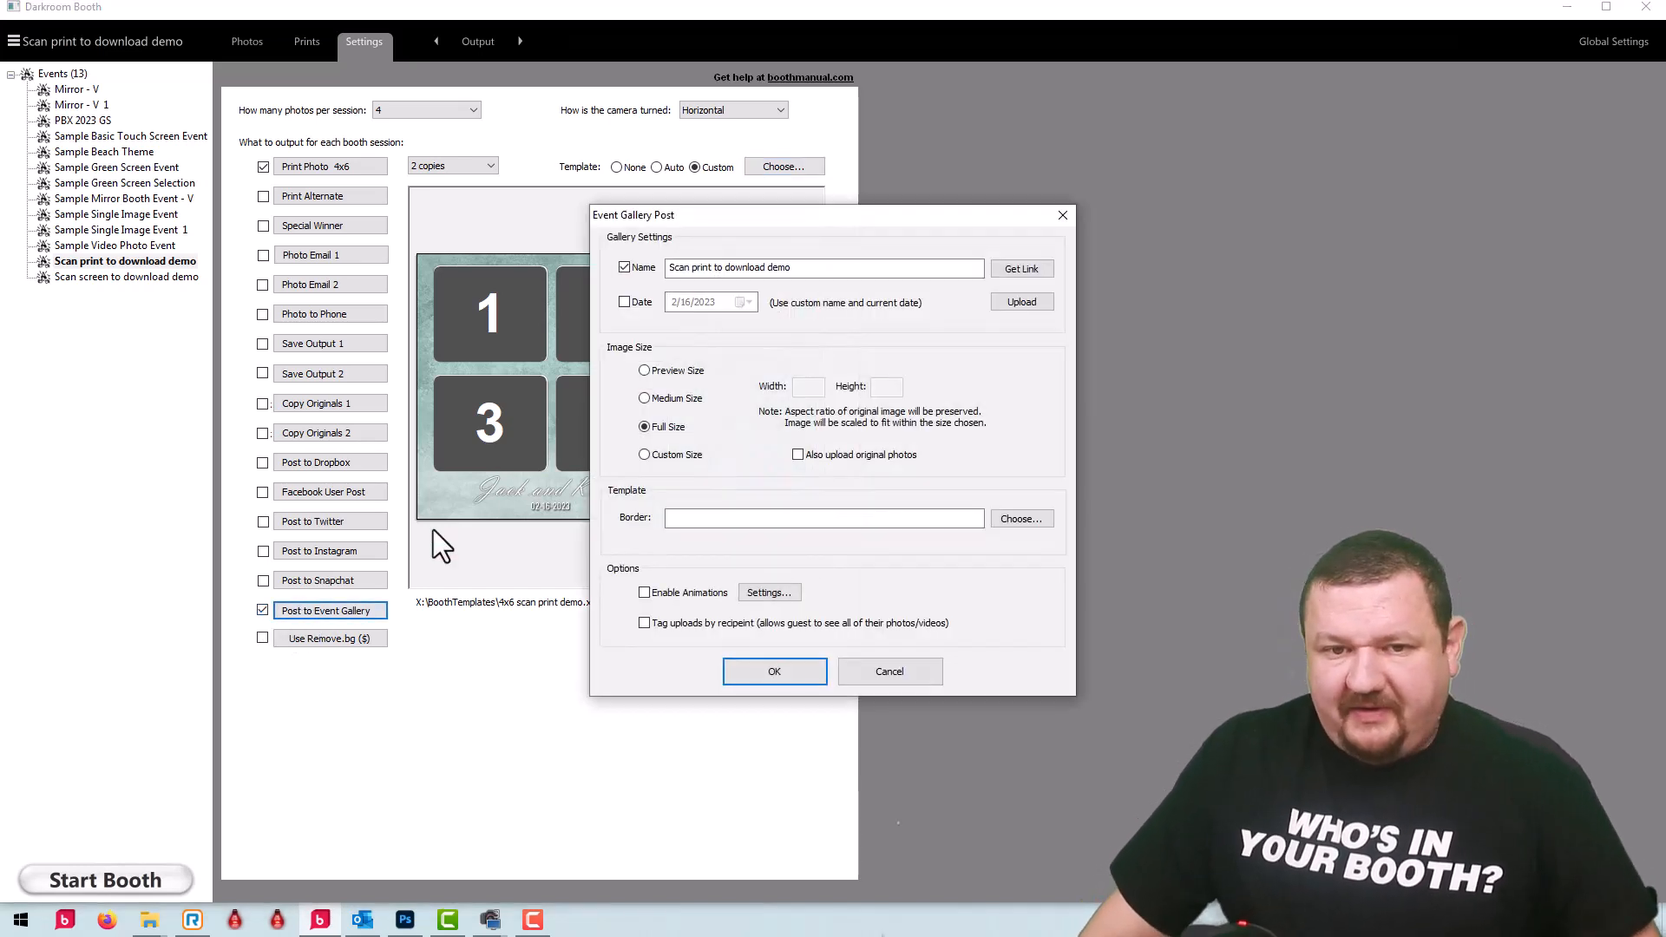
pyautogui.moveTo(692, 267); pyautogui.dragTo(1157, 266)
pyautogui.write('Print Demo')
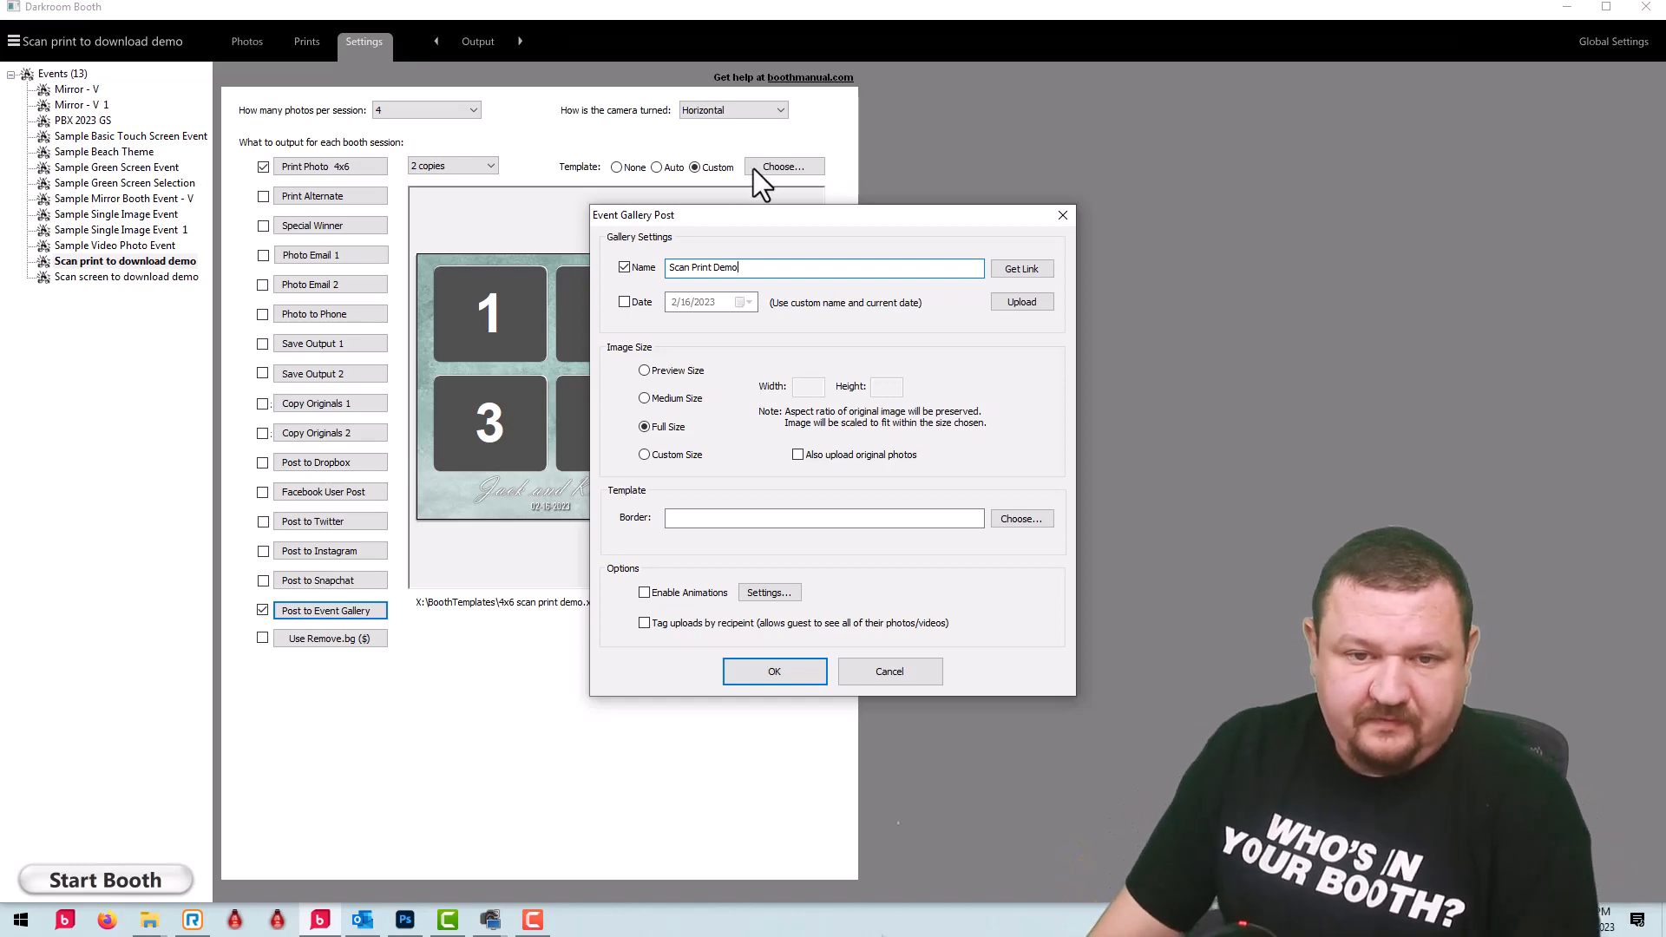
pyautogui.click(622, 302)
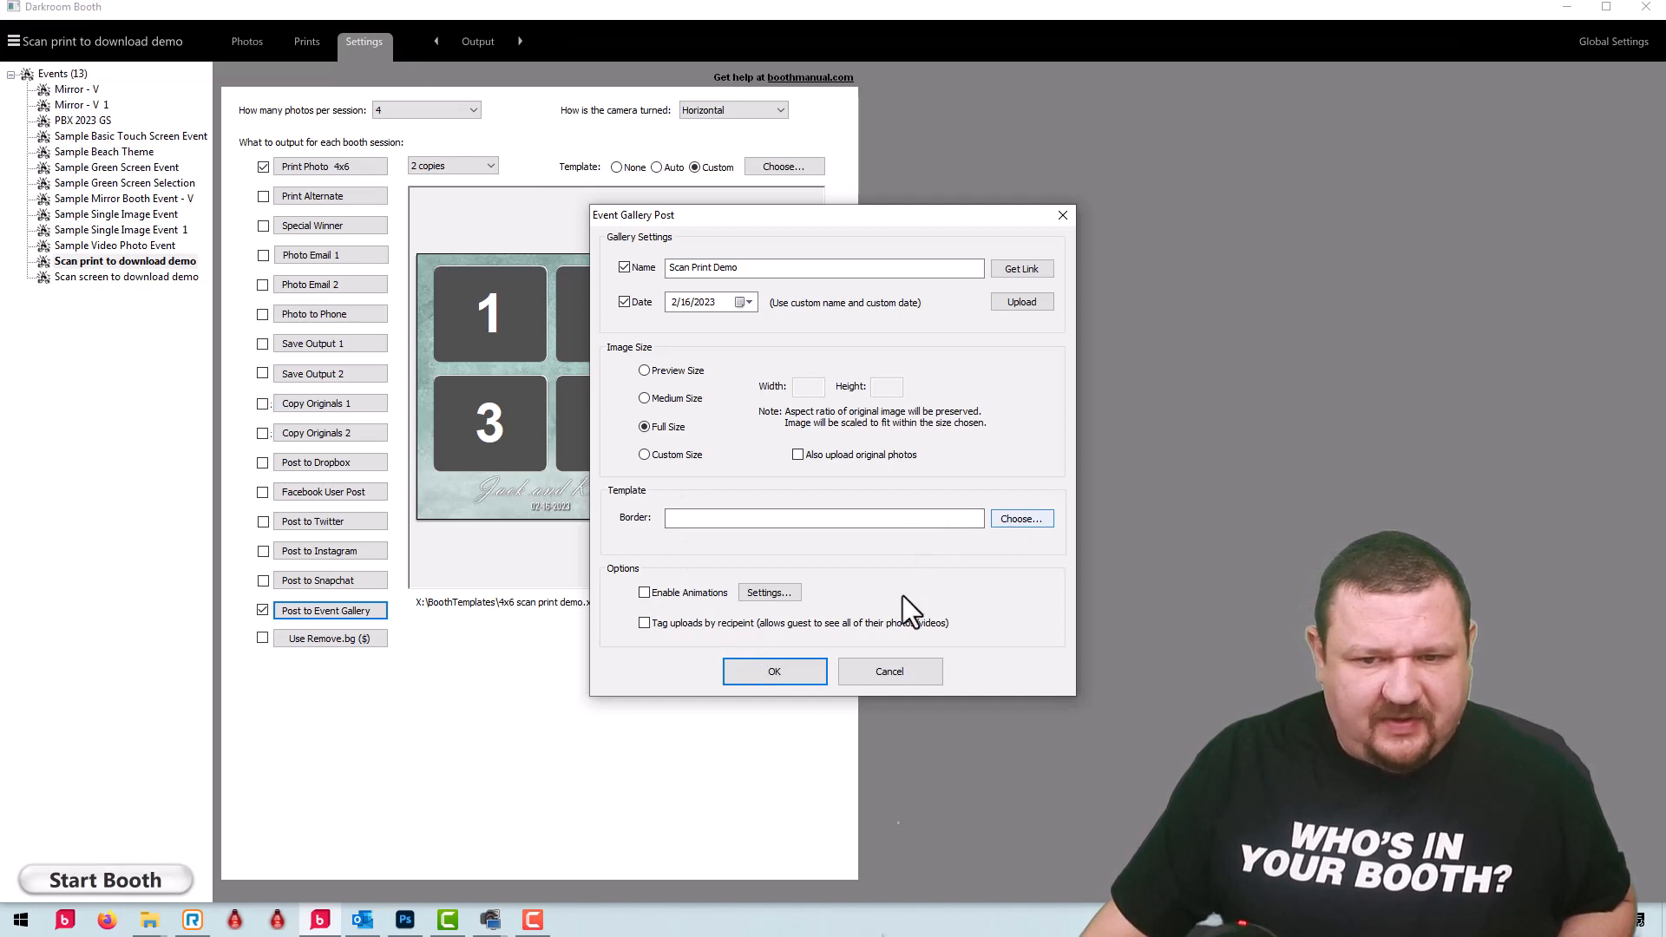
pyautogui.click(757, 669)
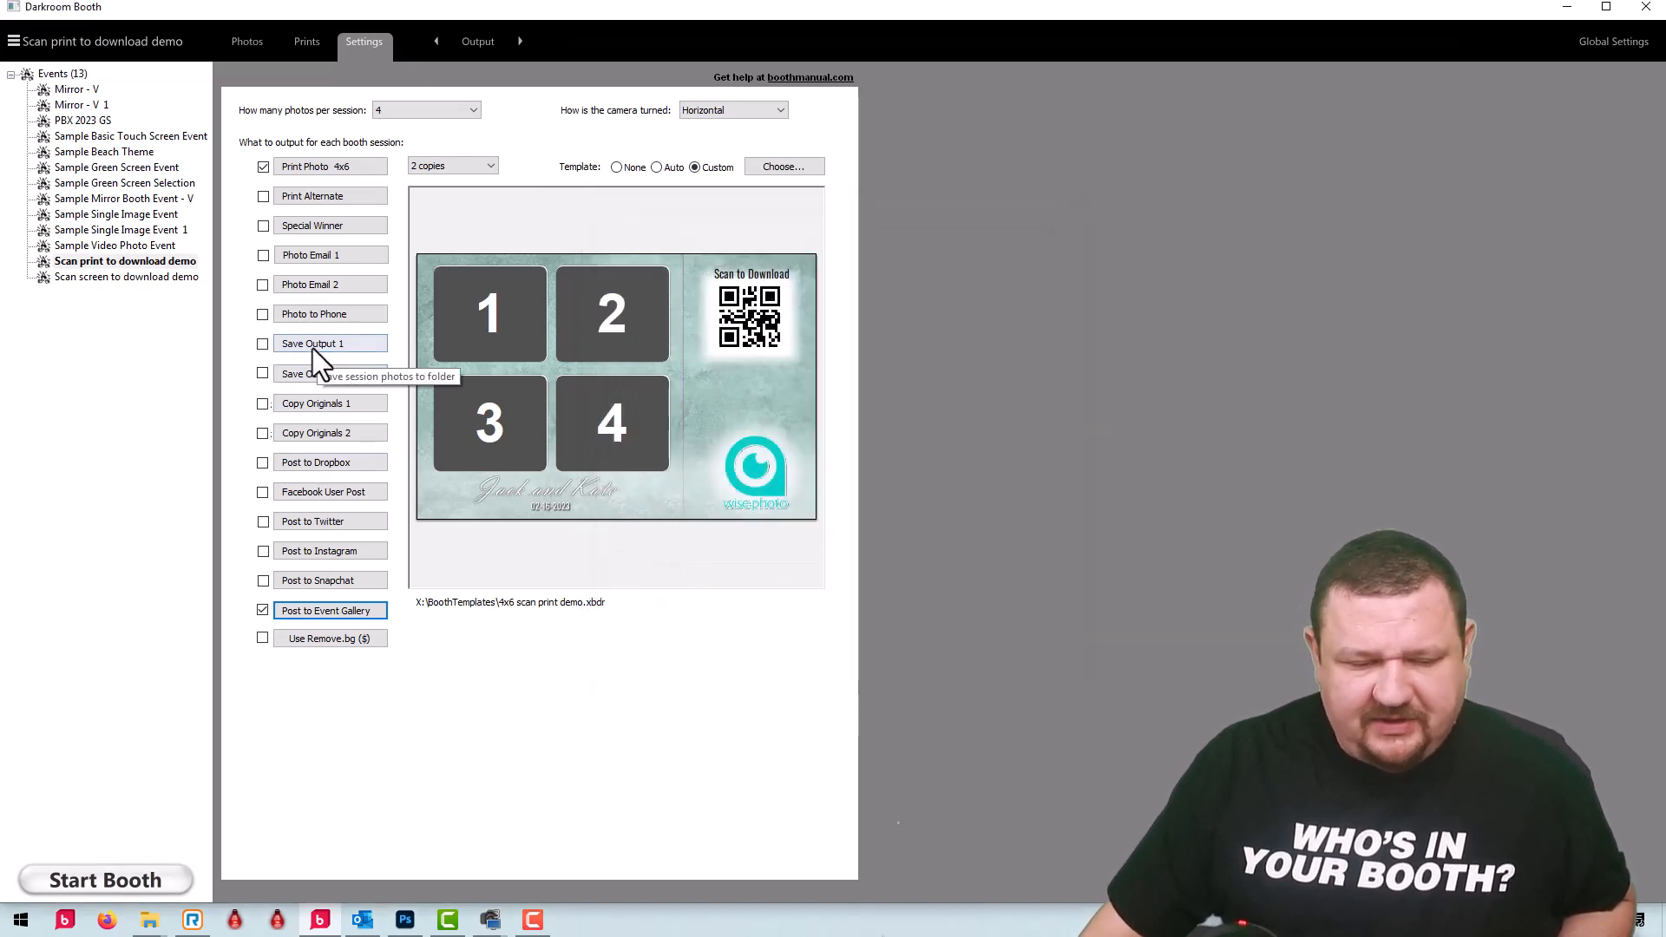
# Step: Set the photos per session to 1 and run a test booth session
pyautogui.click(379, 111)
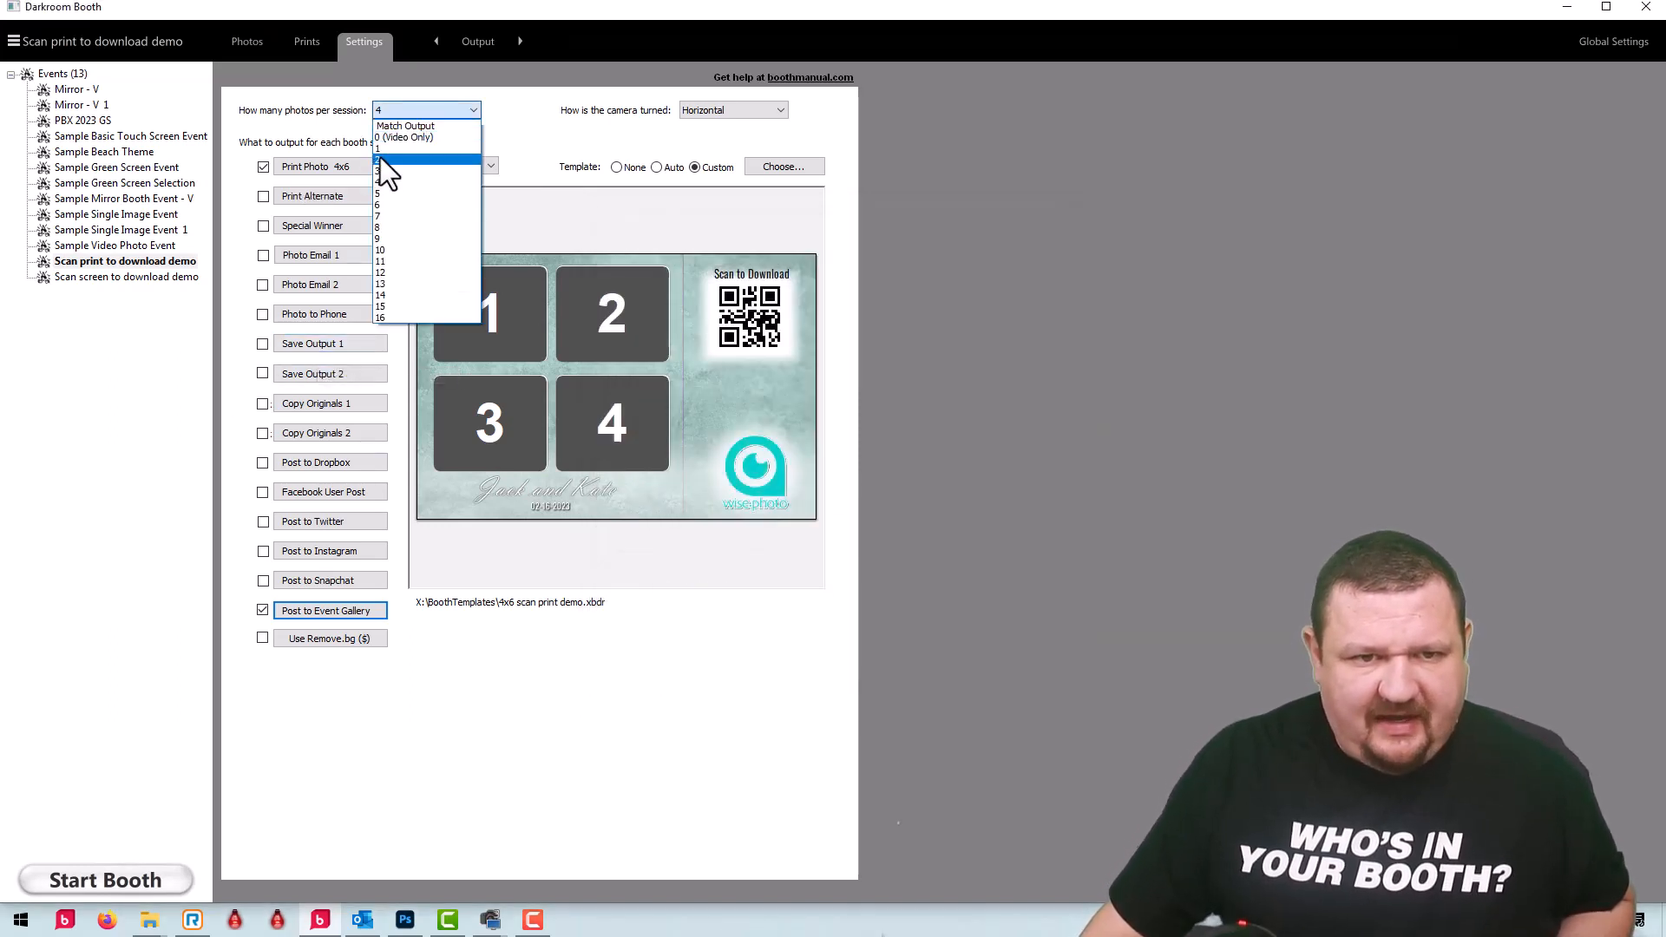
pyautogui.click(380, 149)
pyautogui.click(78, 882)
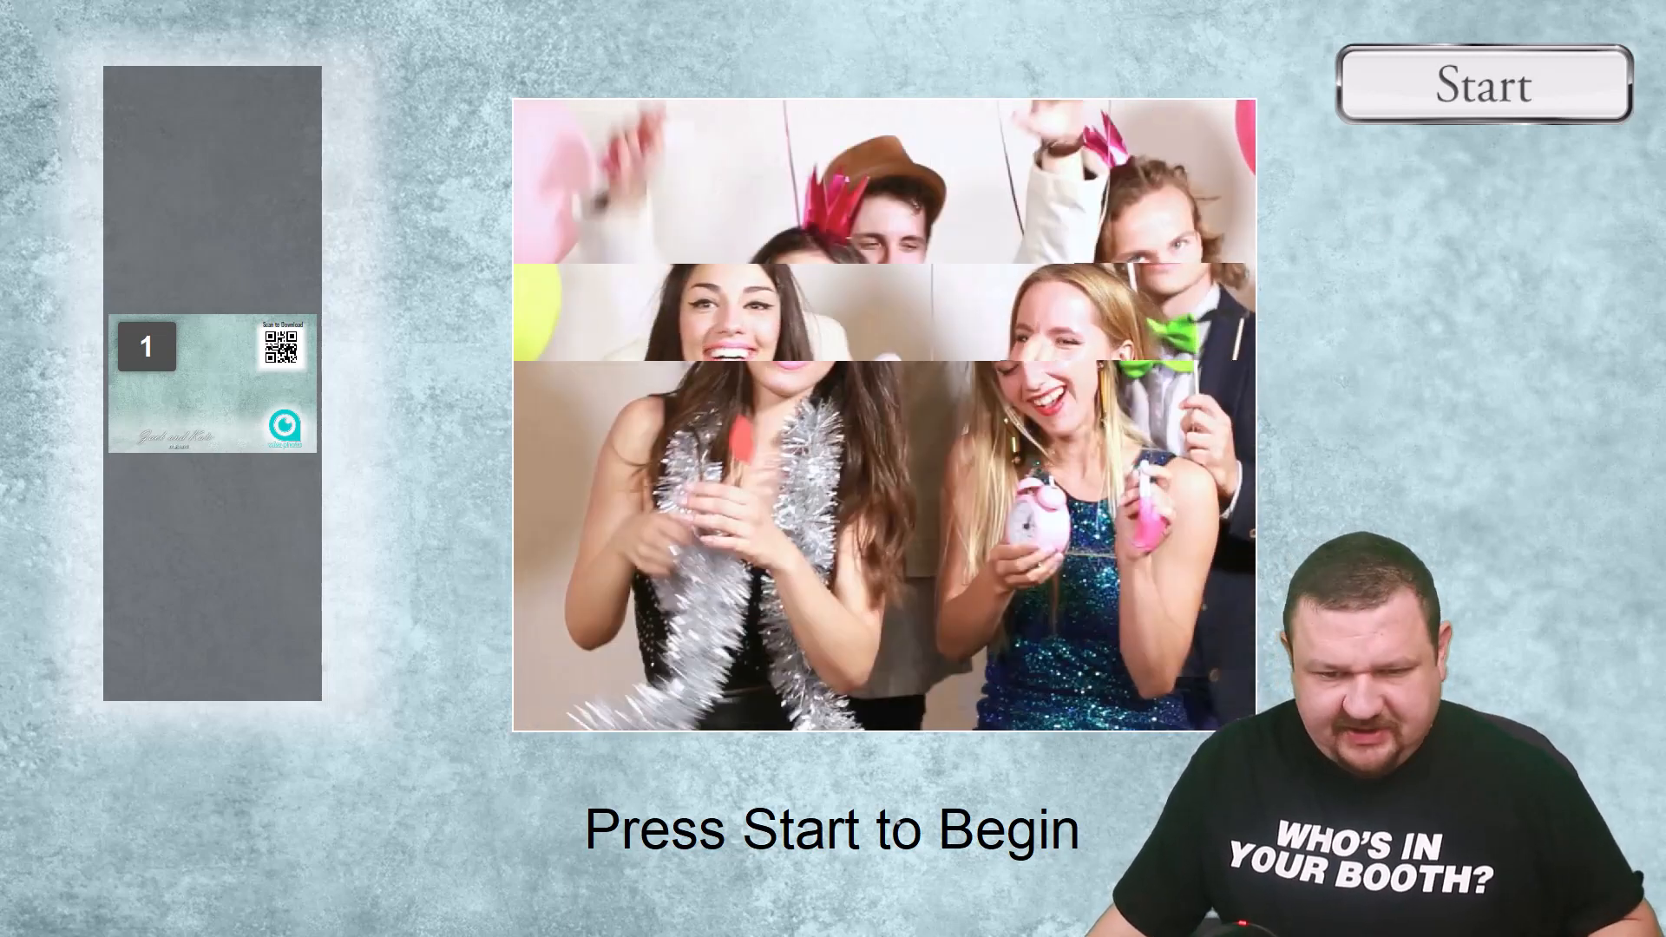
pyautogui.click(1451, 68)
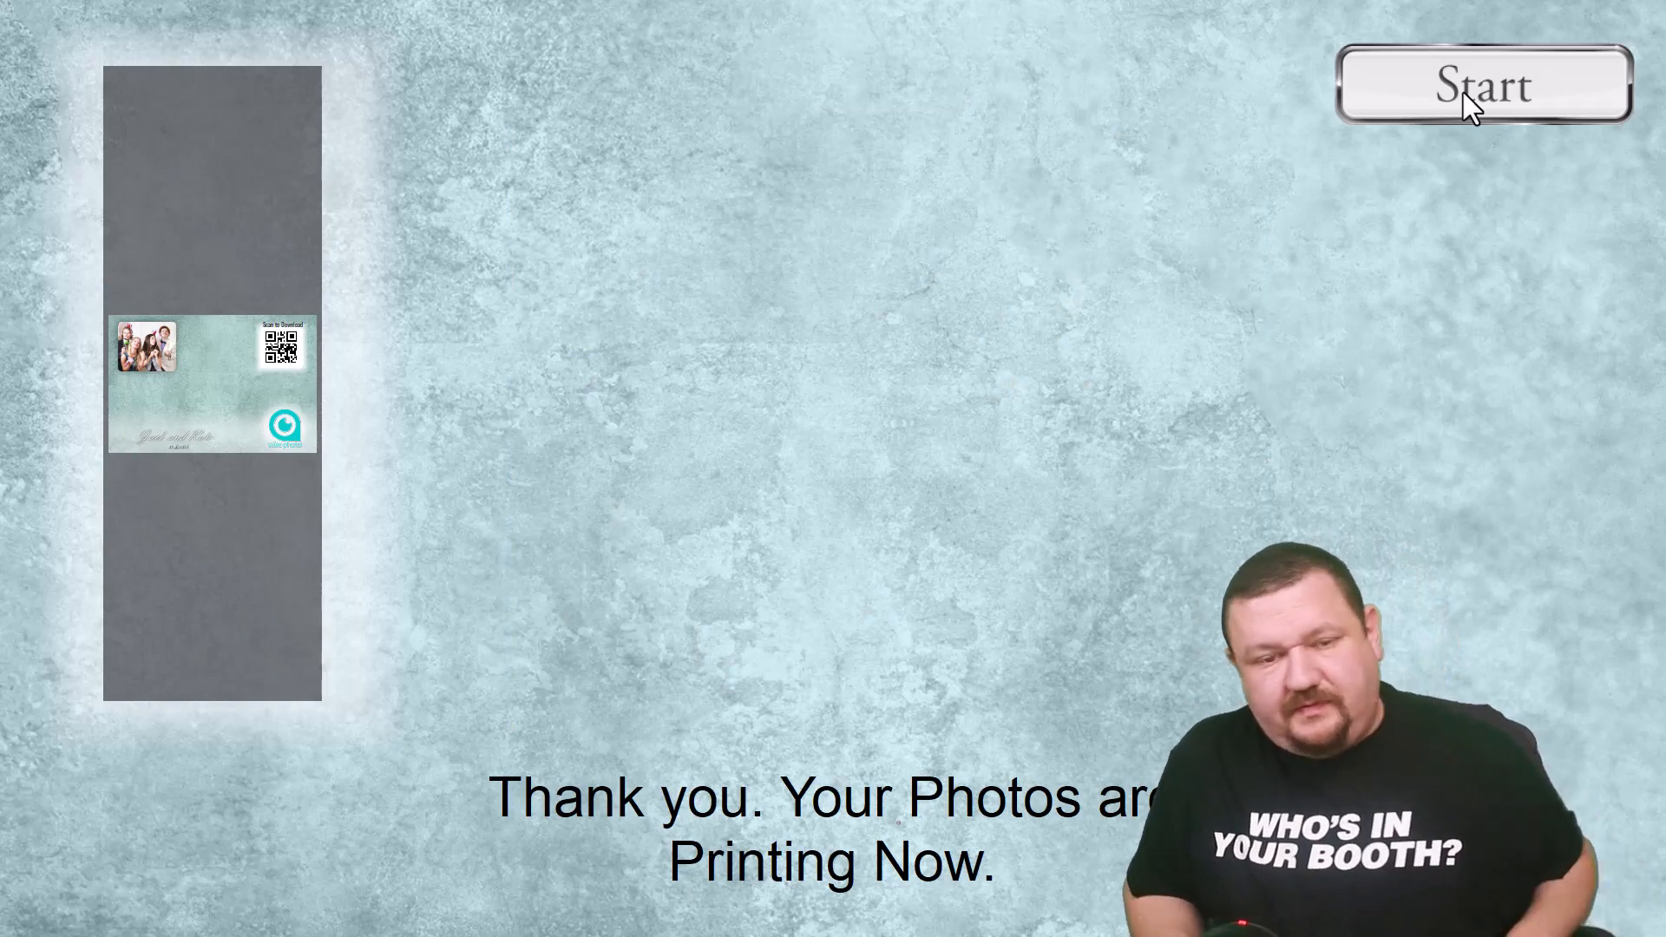
pyautogui.click(1411, 87)
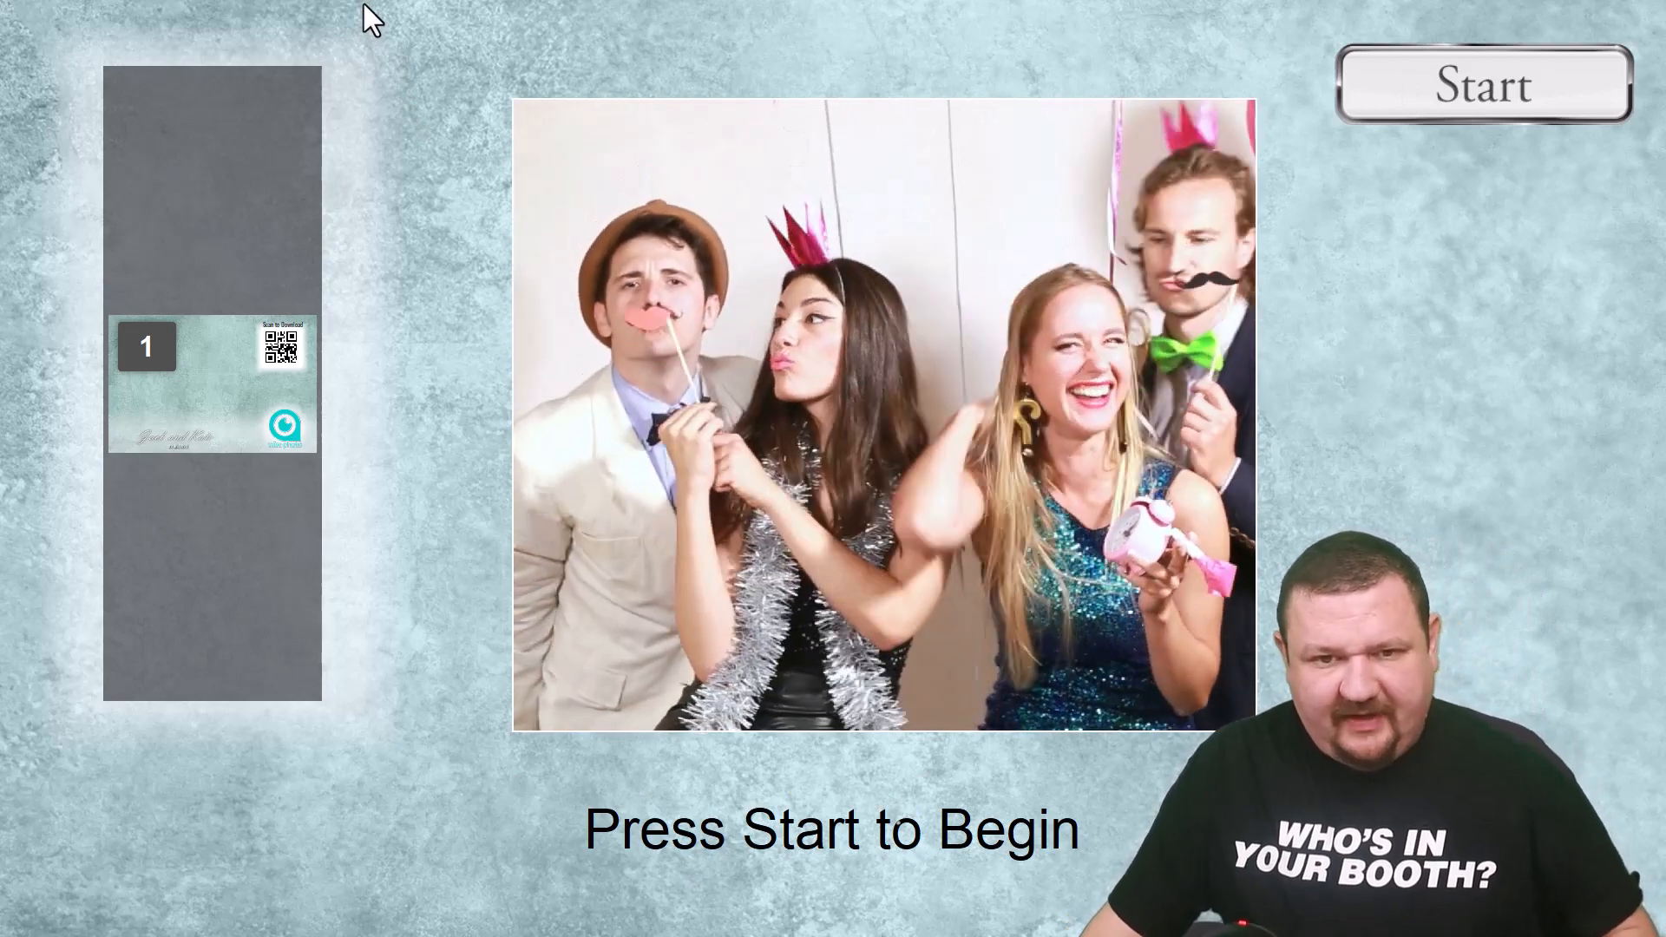
# Step: Exit the booth screen and set the 4x6 print output to 1 copy
pyautogui.press('Escape')
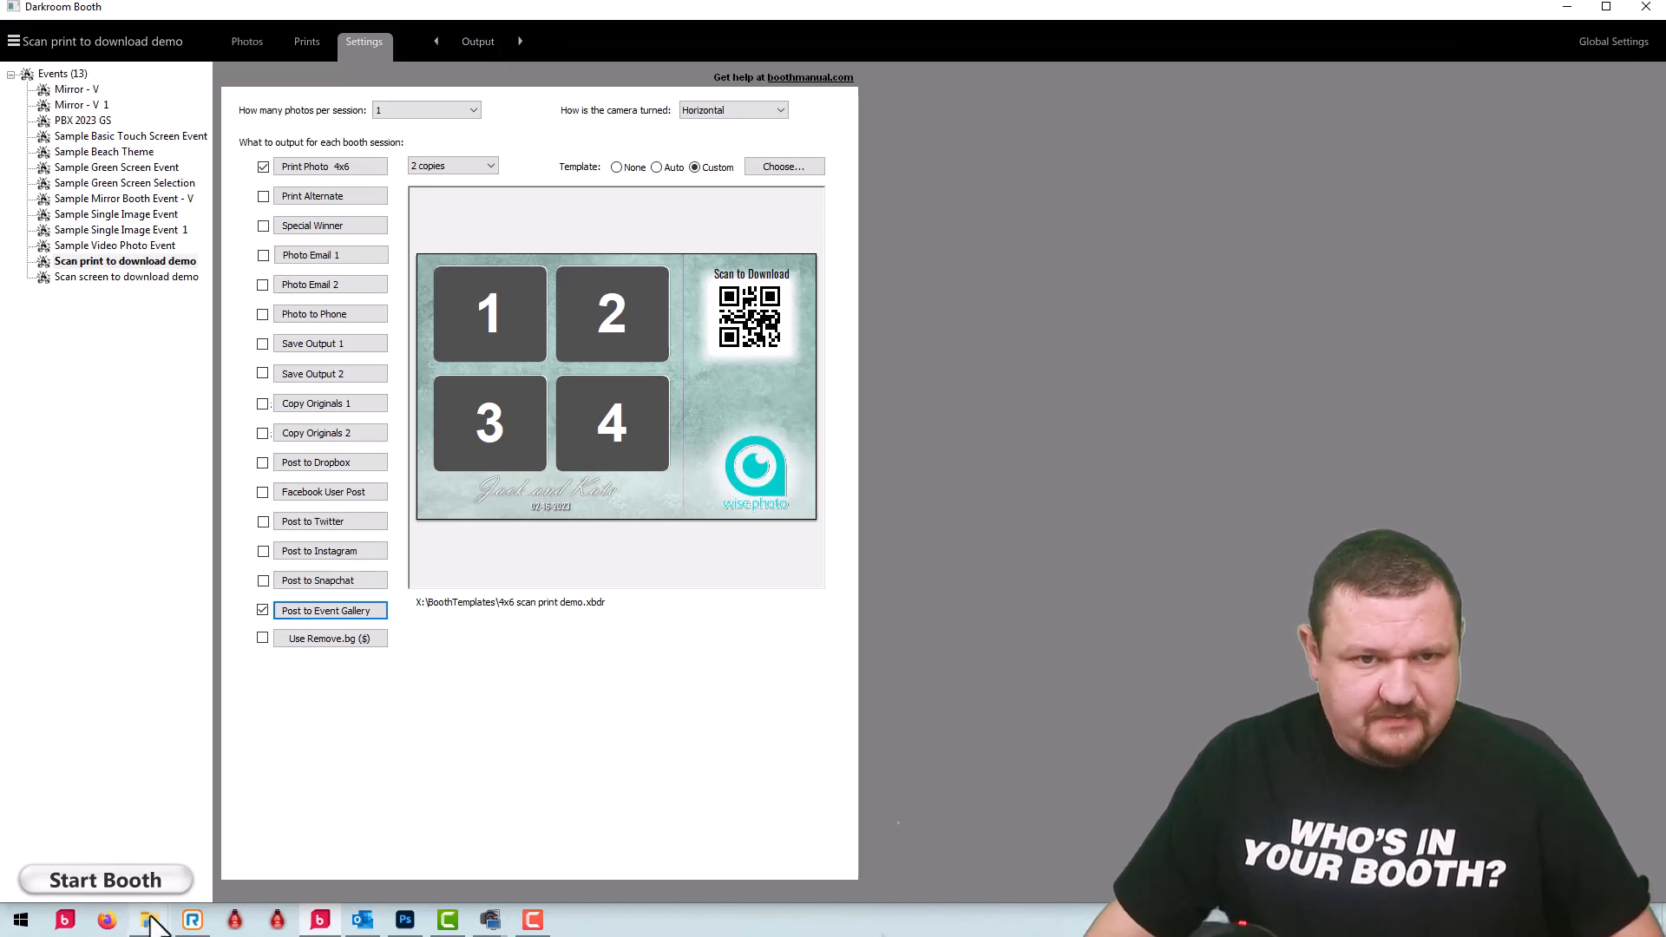
pyautogui.click(464, 162)
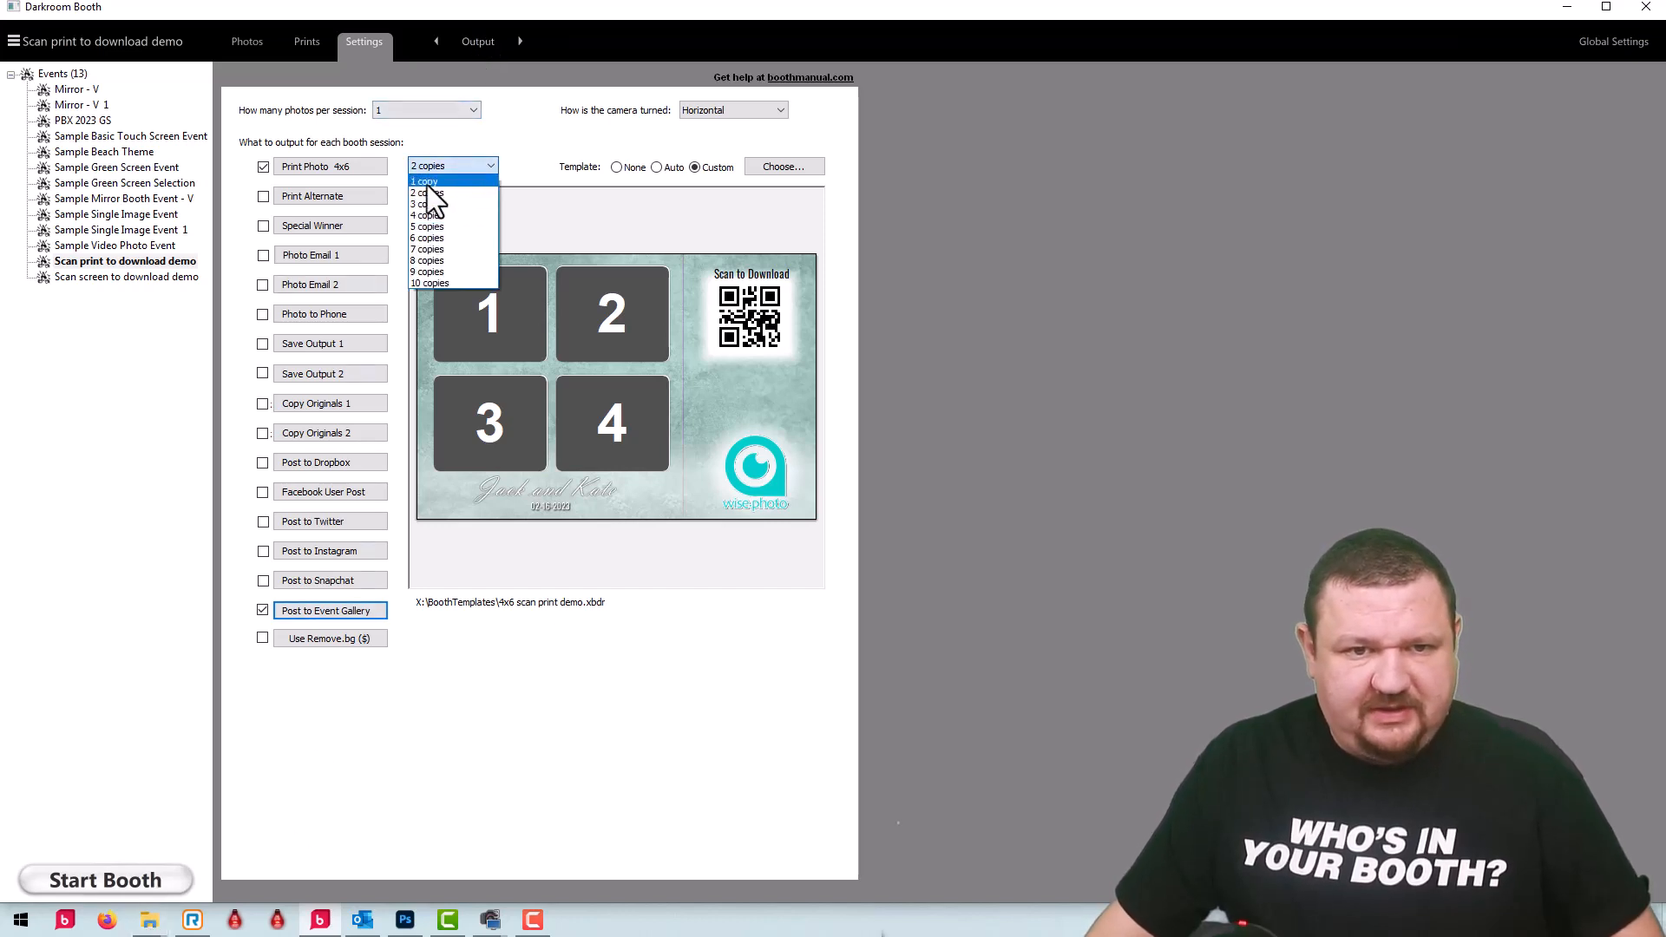
pyautogui.click(427, 184)
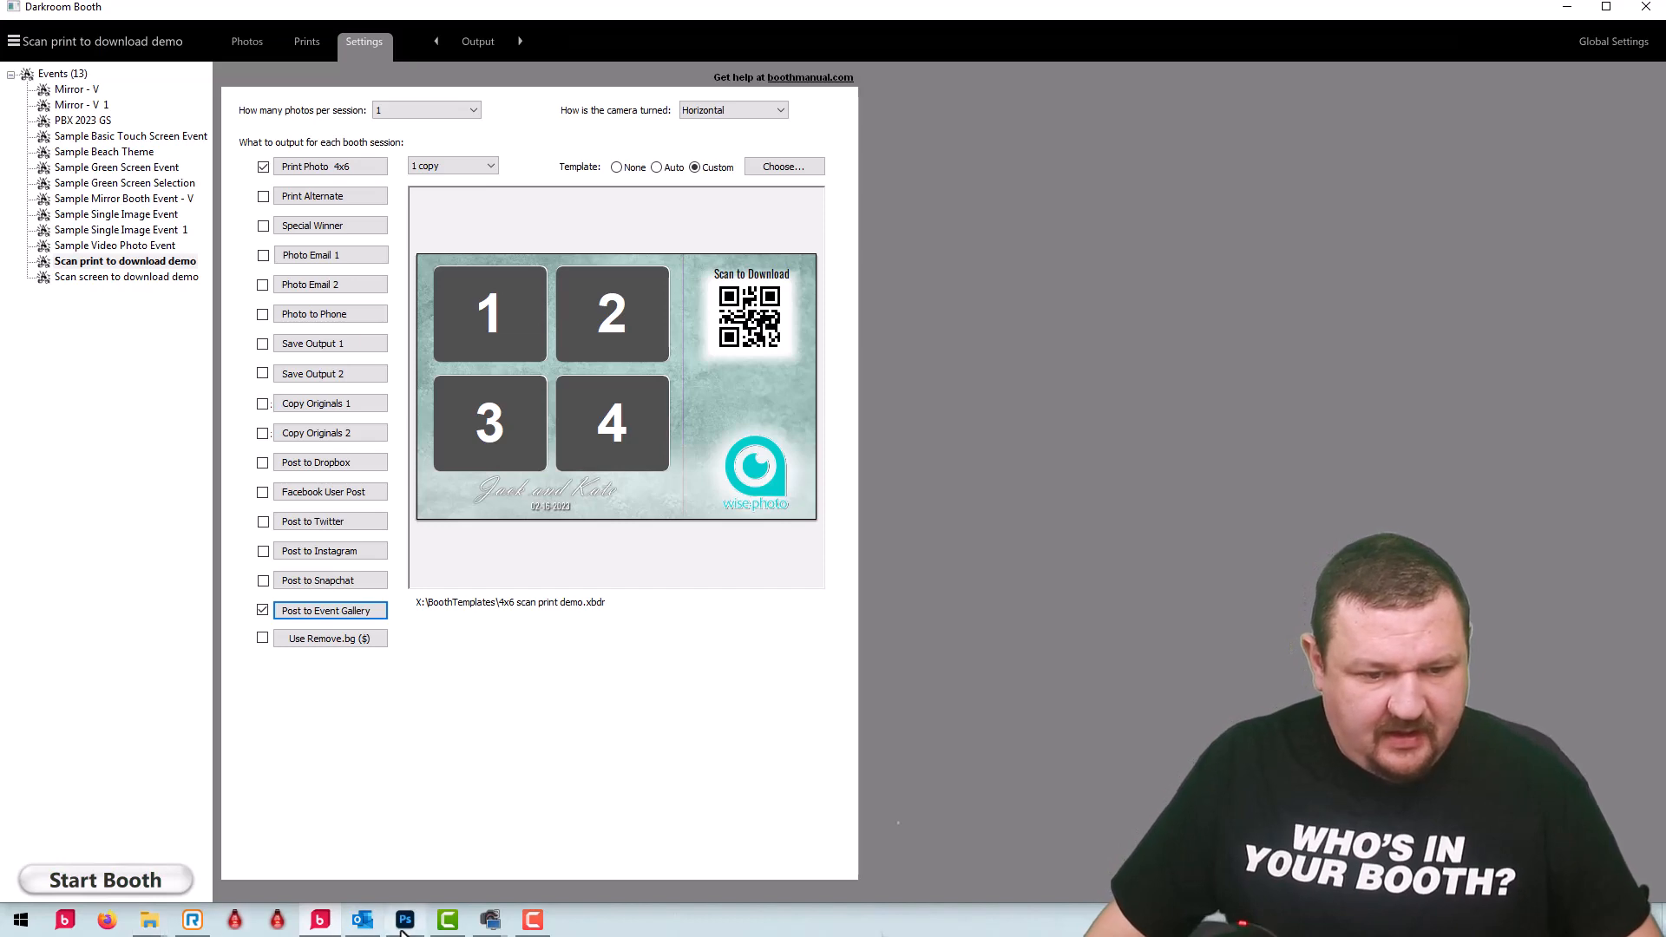
# Step: Switch to Firefox, open the uploaded print in the Event Gallery site's Scan Print Demo gallery and select its web address
pyautogui.click(107, 920)
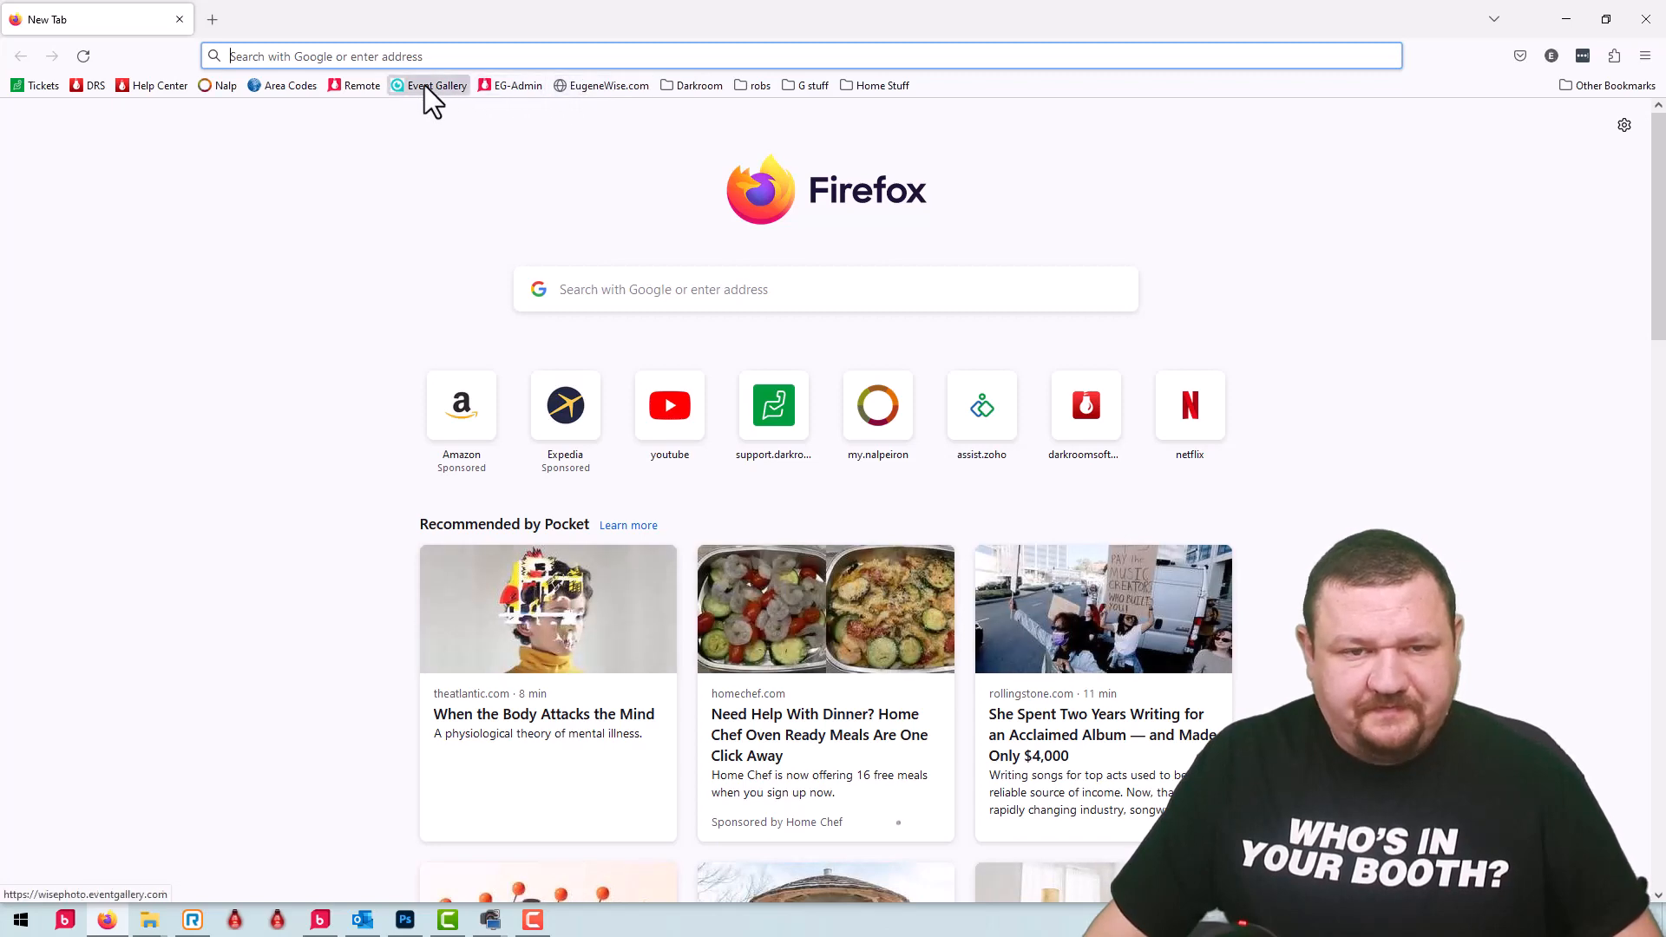
pyautogui.click(425, 86)
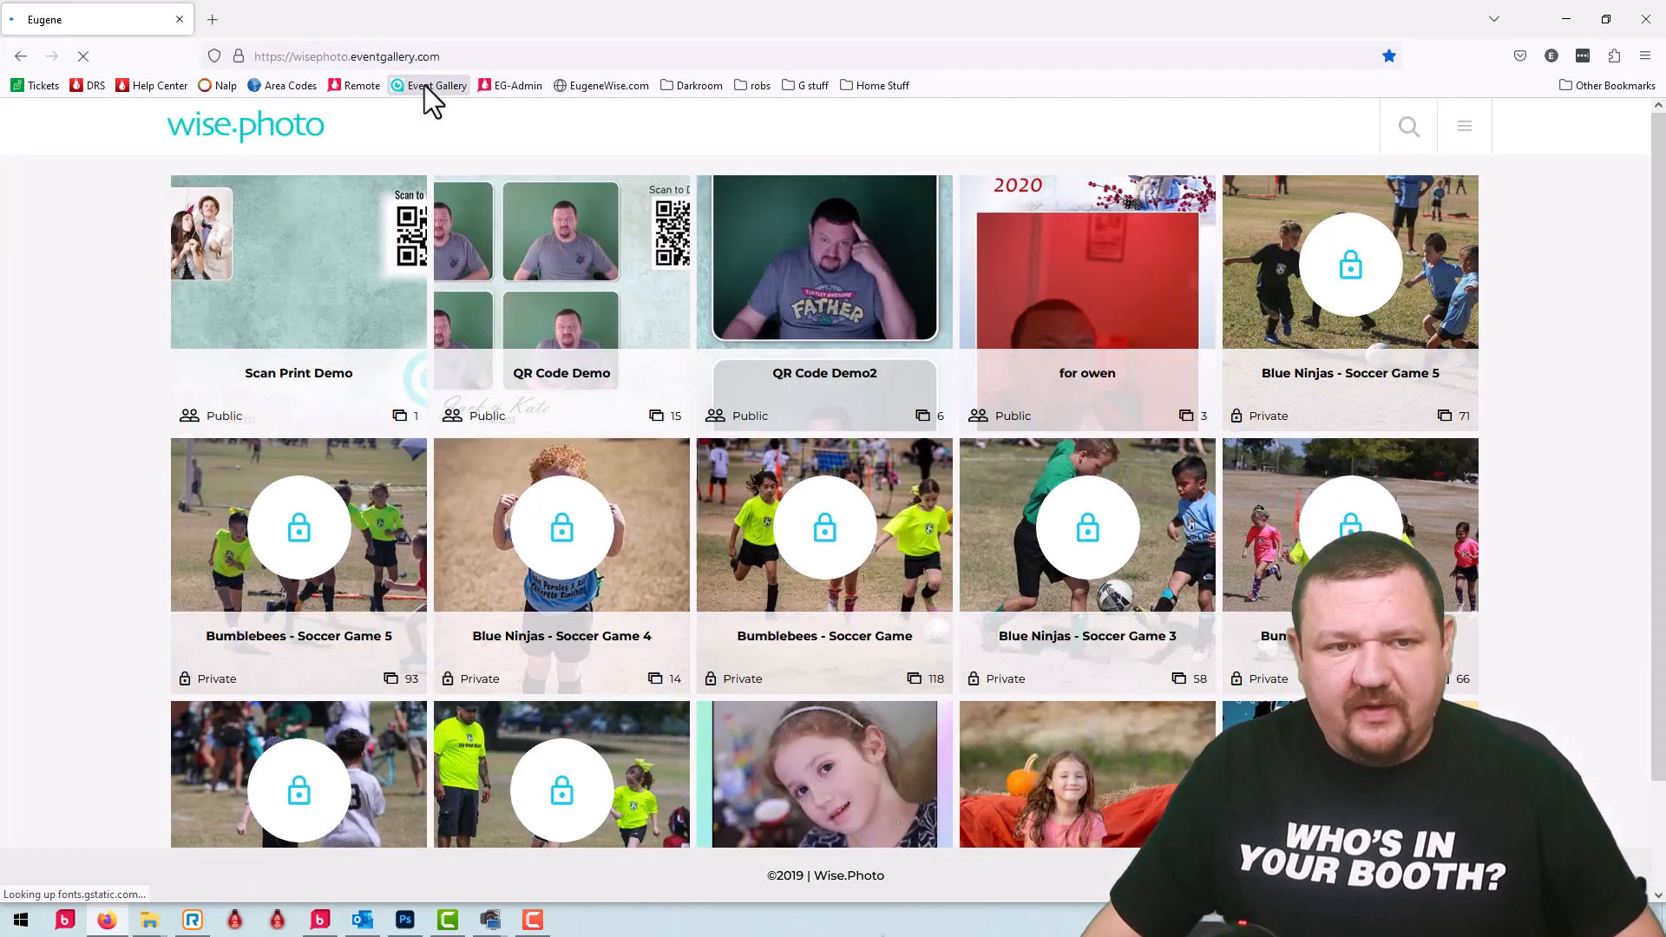
pyautogui.click(286, 261)
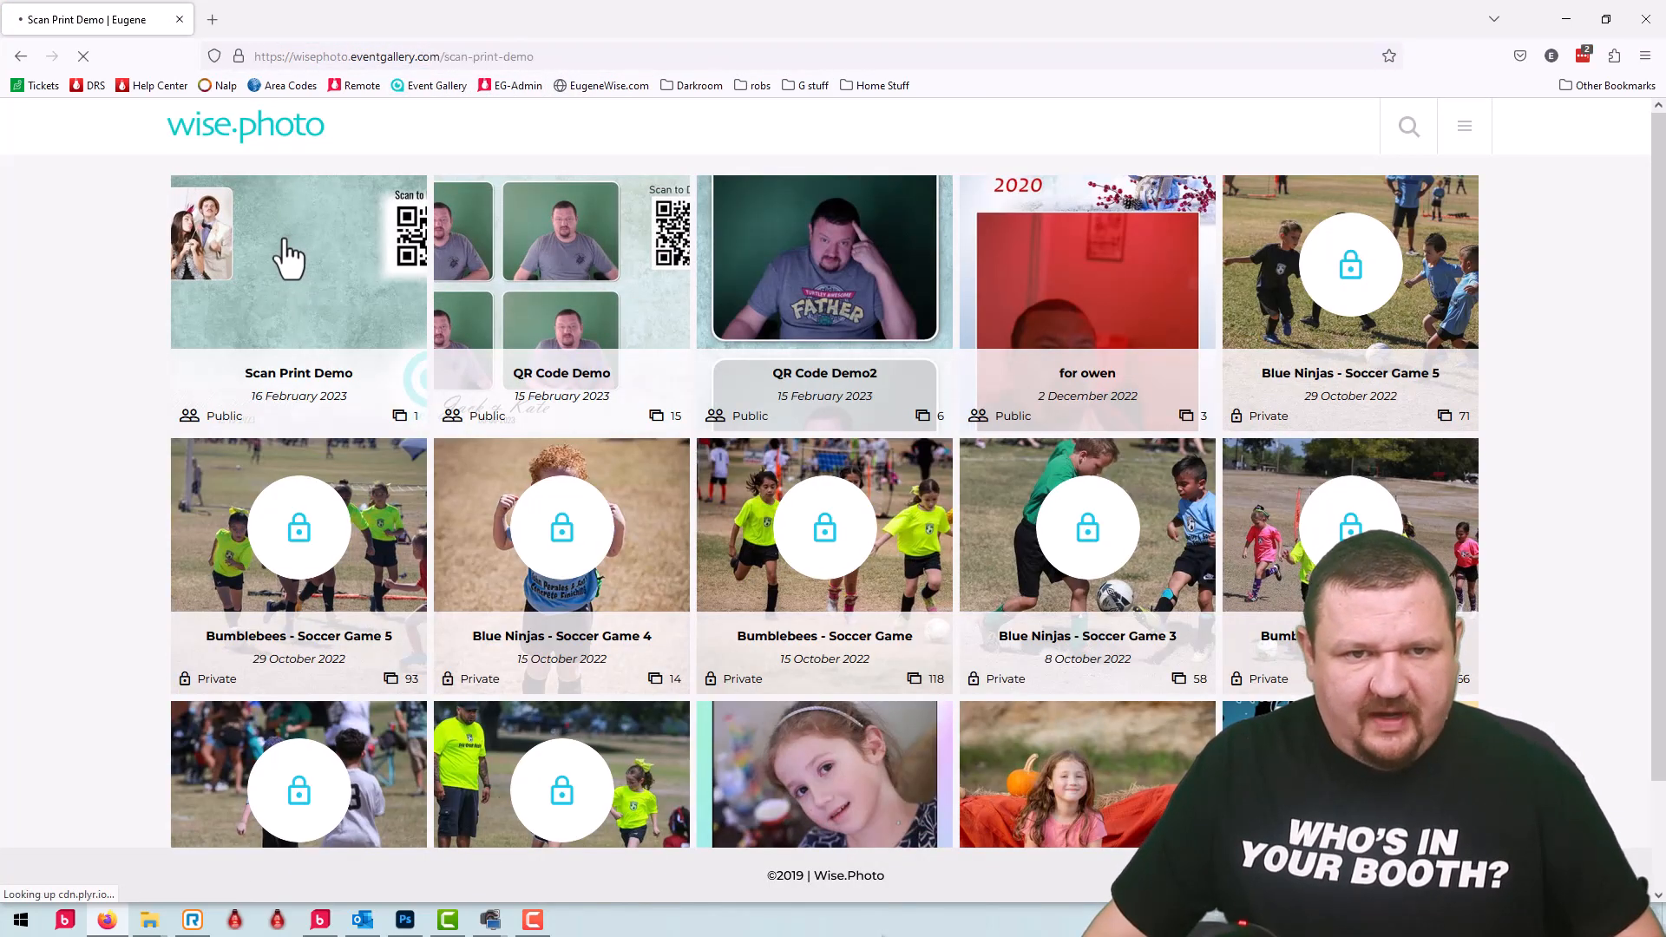
pyautogui.click(358, 477)
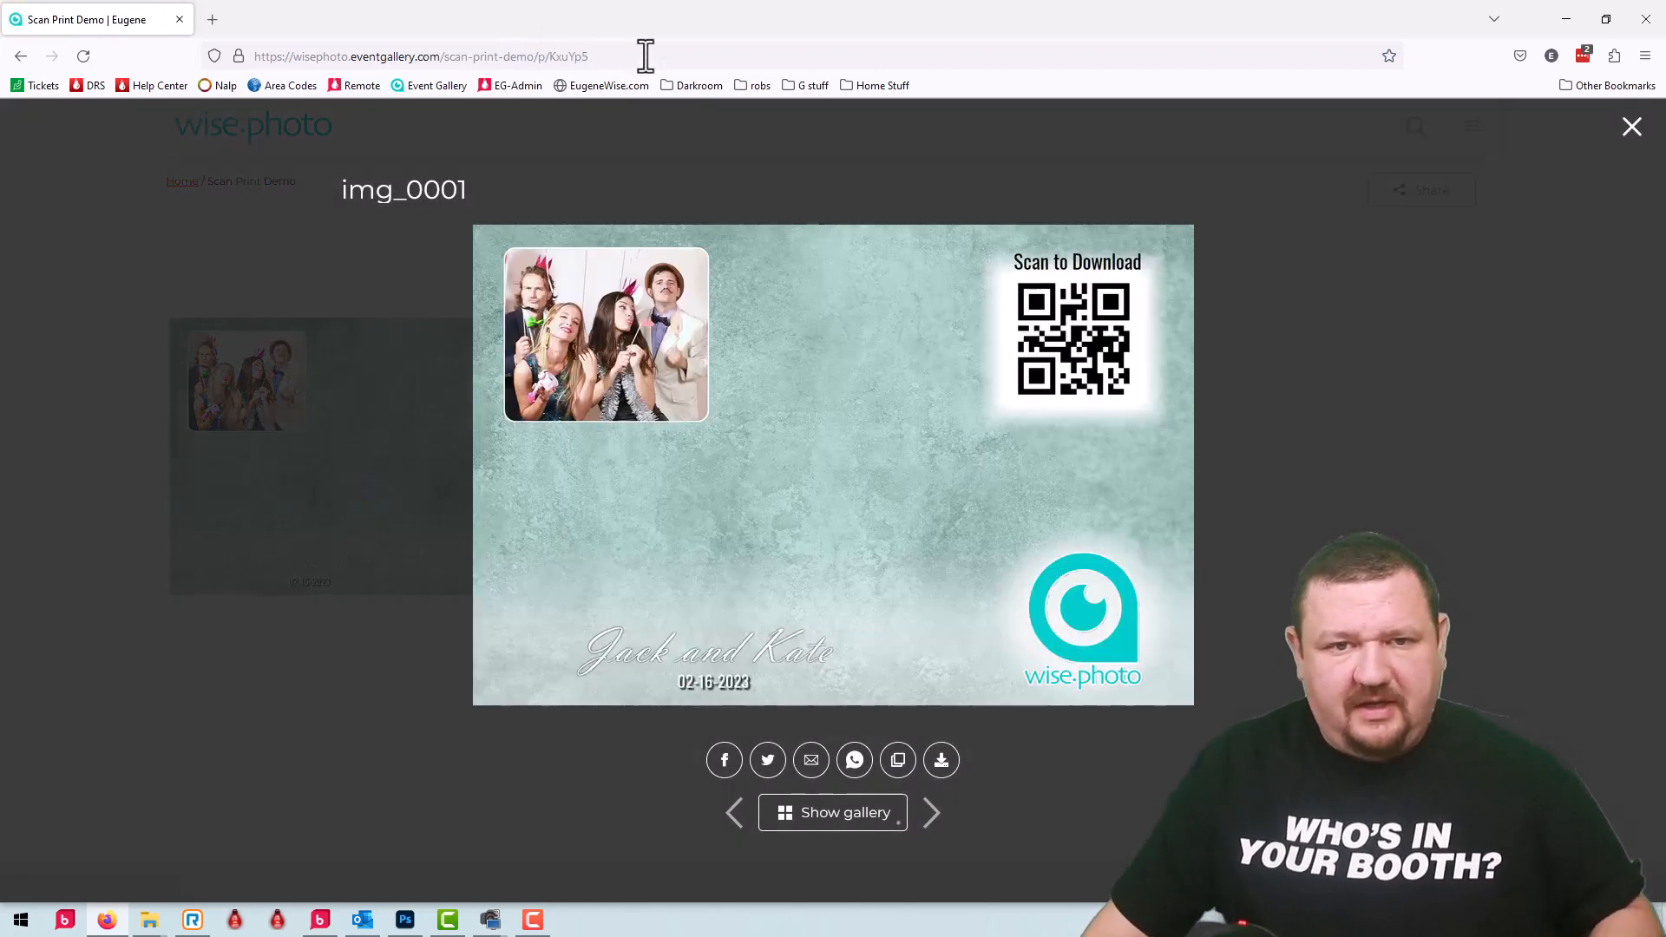
pyautogui.click(646, 56)
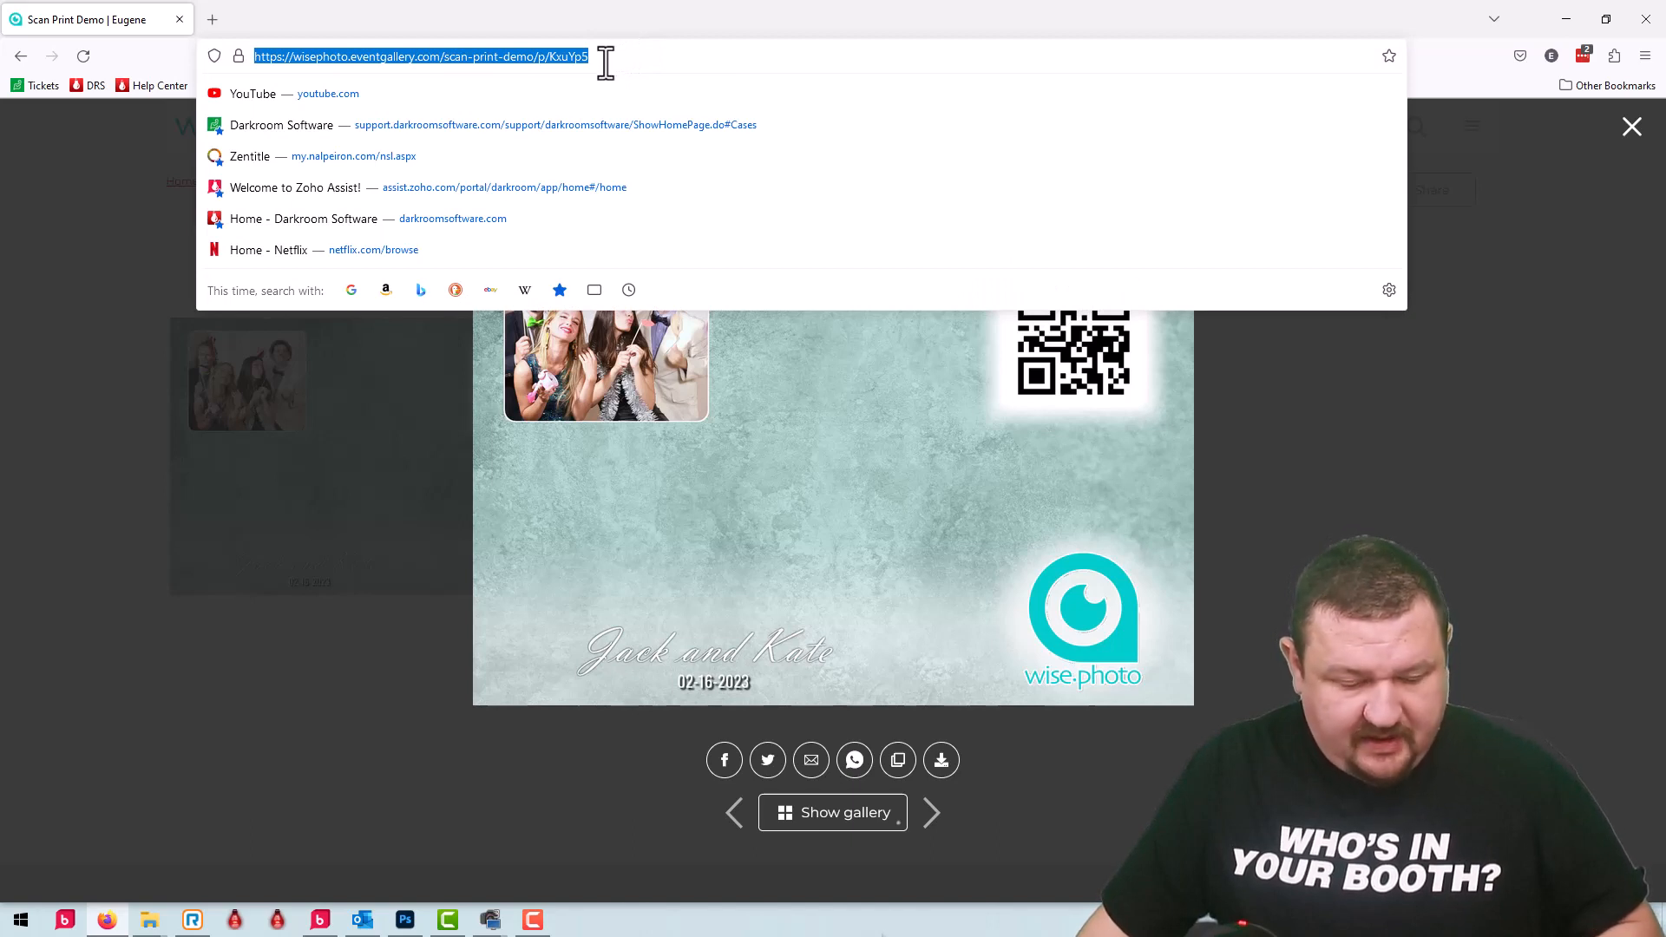
# Step: Replace the photo code at the end of the gallery web address with img_0001.jpg and load that address
pyautogui.keyDown('shift'); pyautogui.click(549, 61); pyautogui.keyUp('shift')
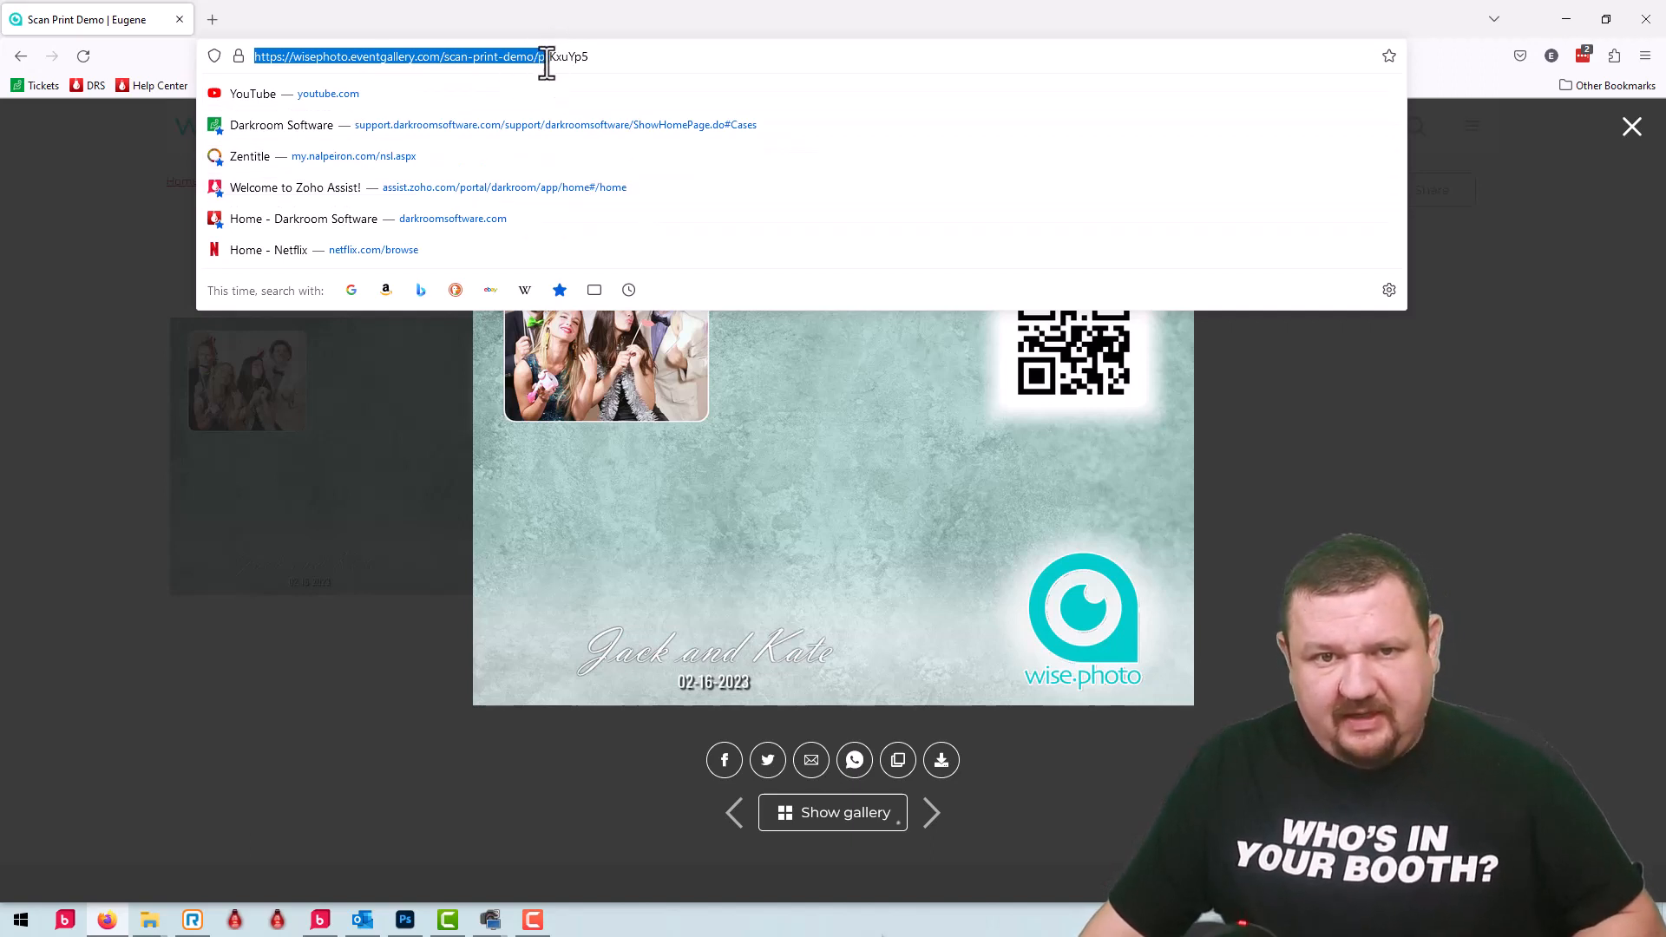
pyautogui.click(608, 59)
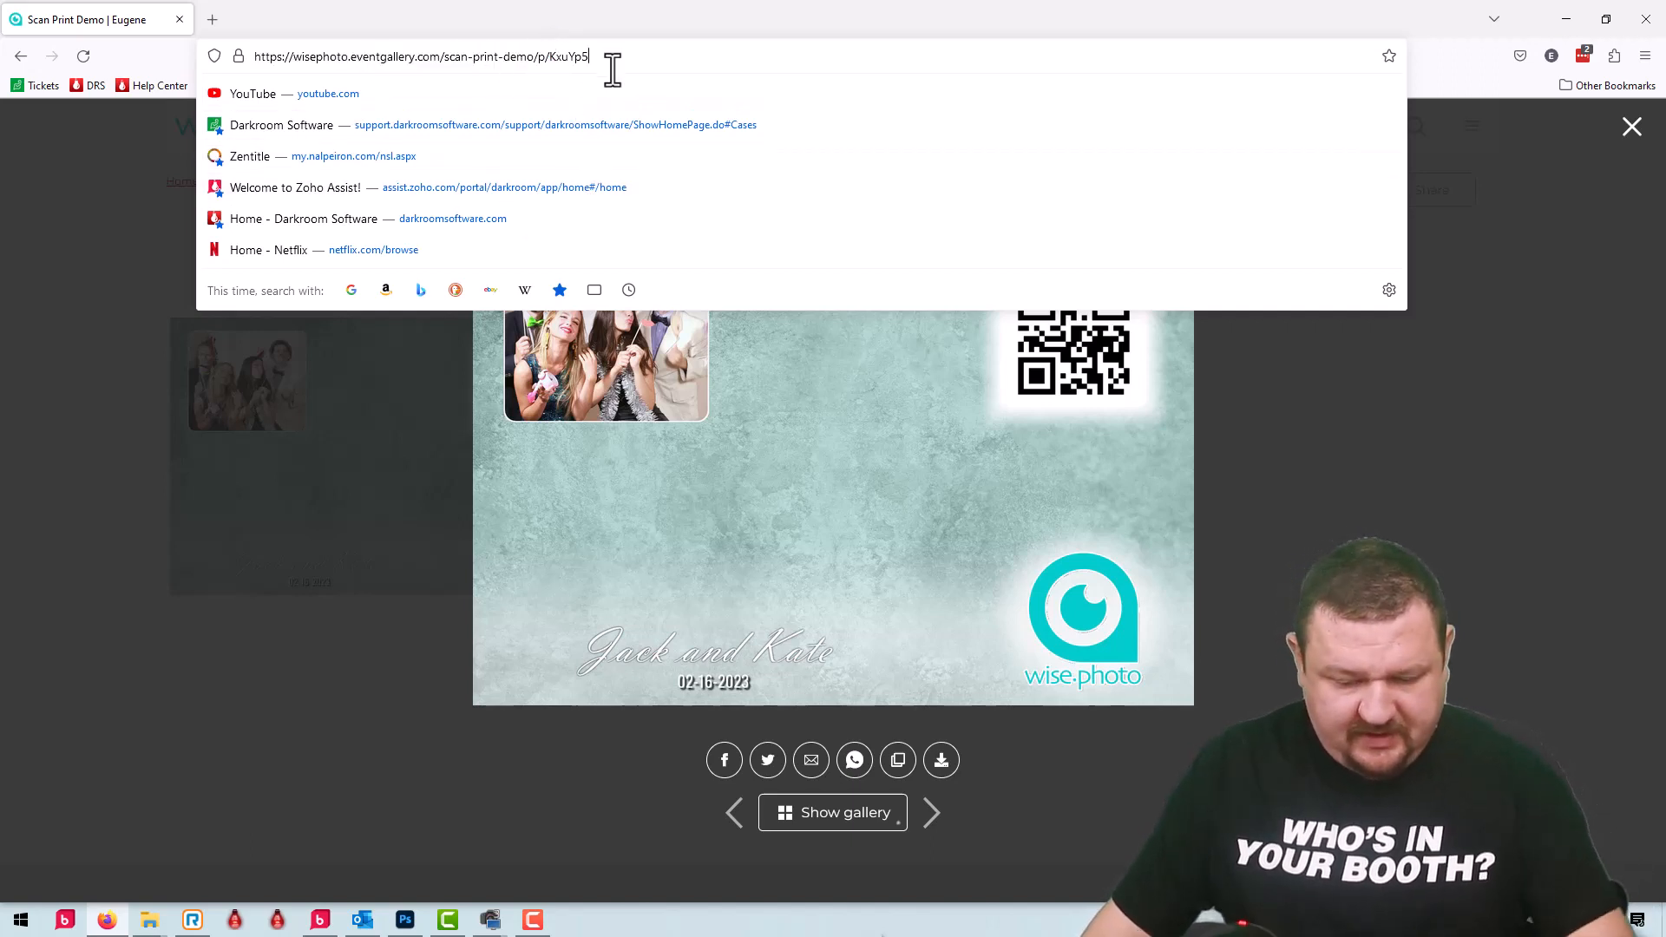
pyautogui.press('BackSpace')
pyautogui.press('BackSpace')
pyautogui.press('BackSpace')
pyautogui.press('BackSpace')
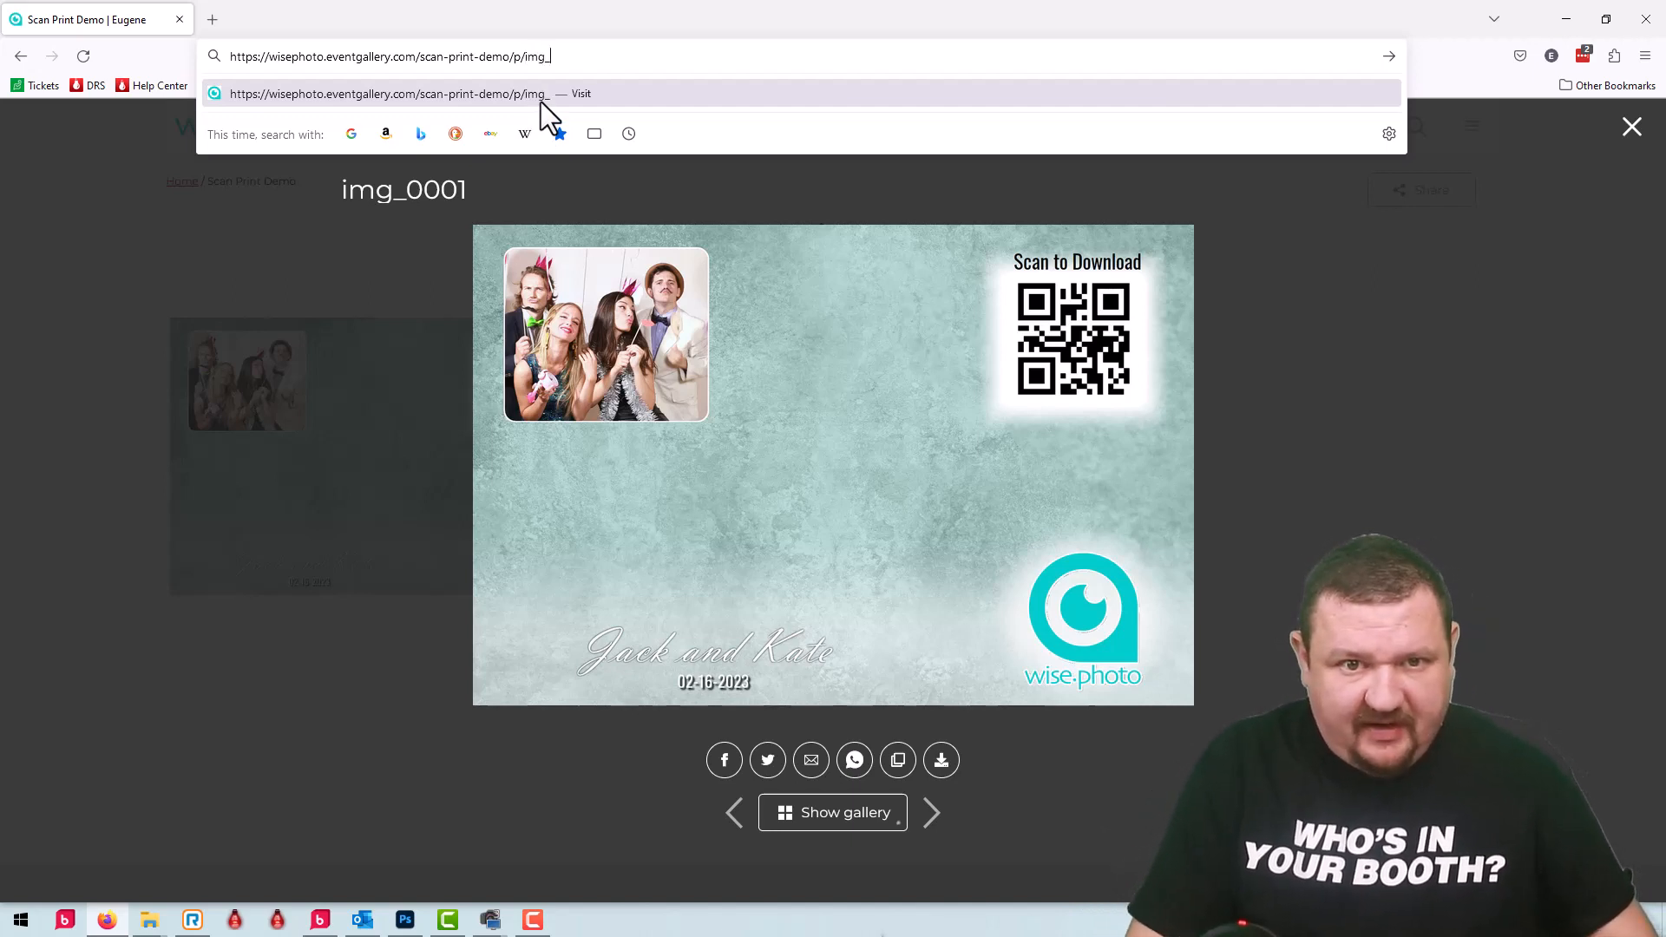
pyautogui.write('0001')
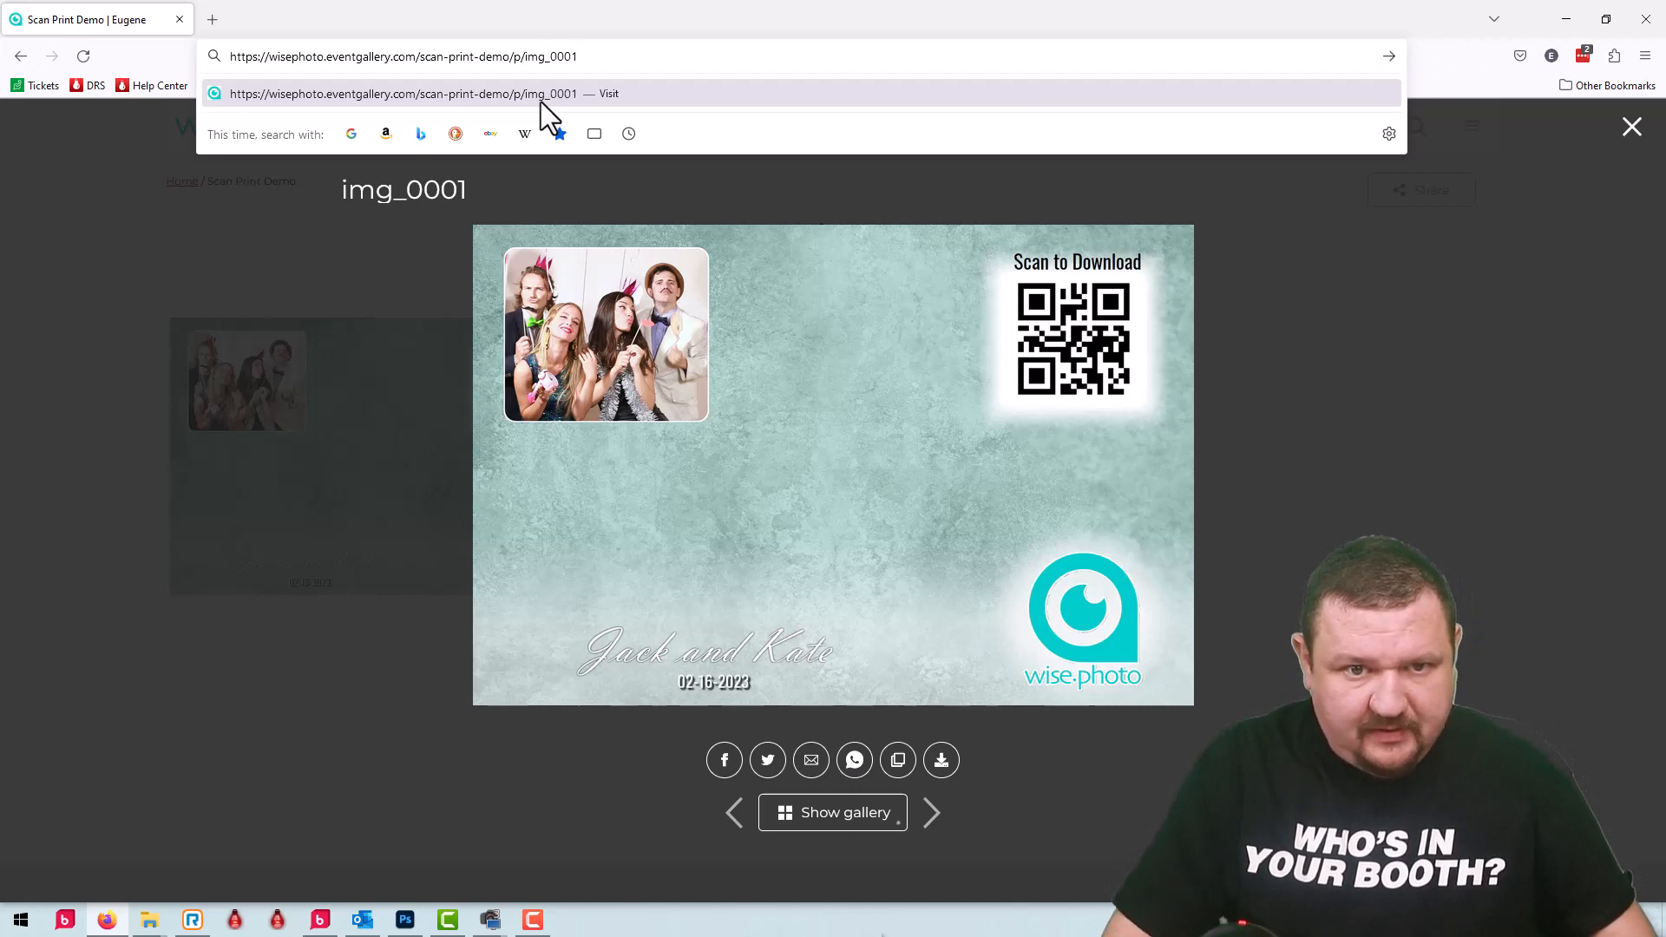
pyautogui.write('.jpg')
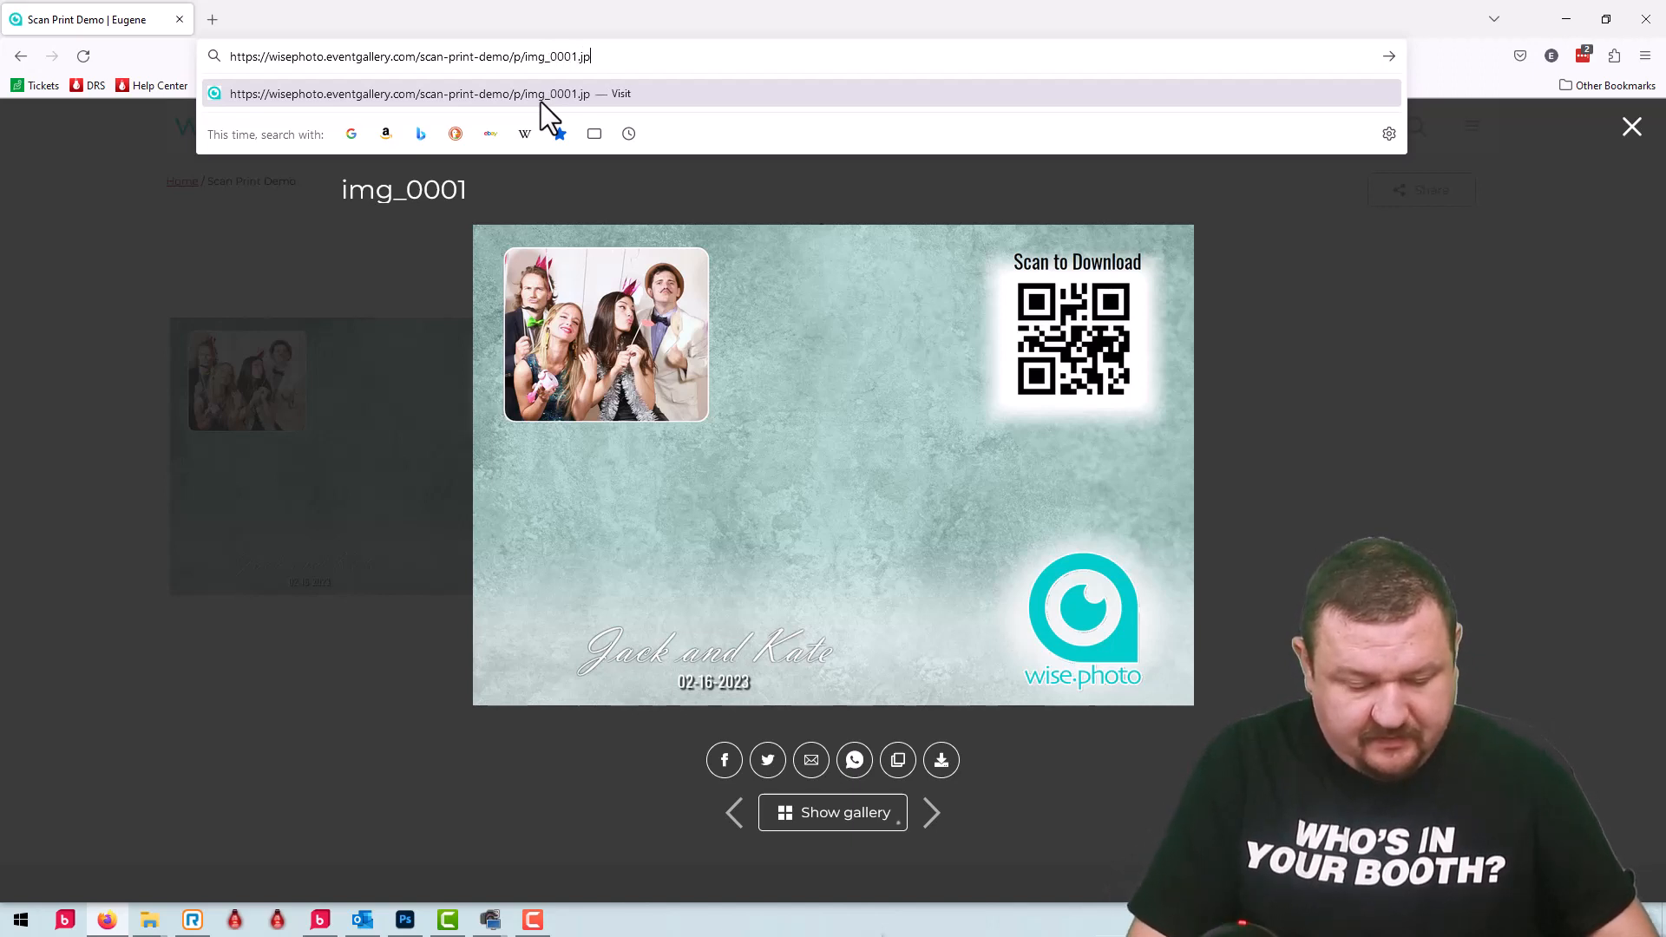
pyautogui.hotkey('ctrl', 'a')
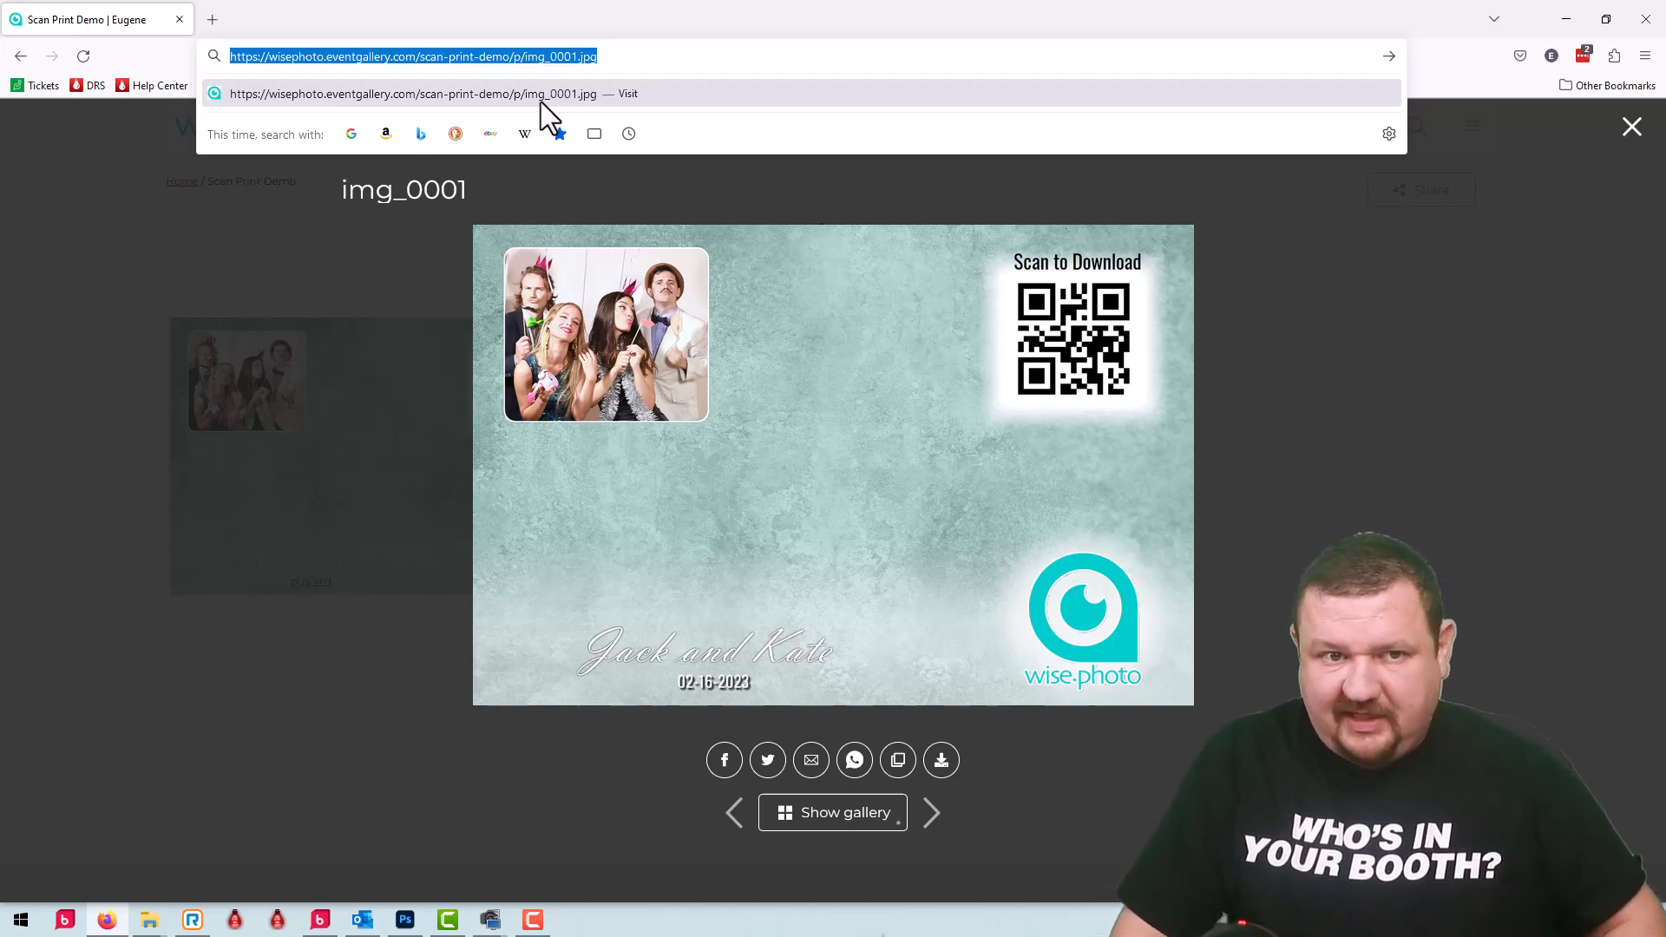
pyautogui.press('Return')
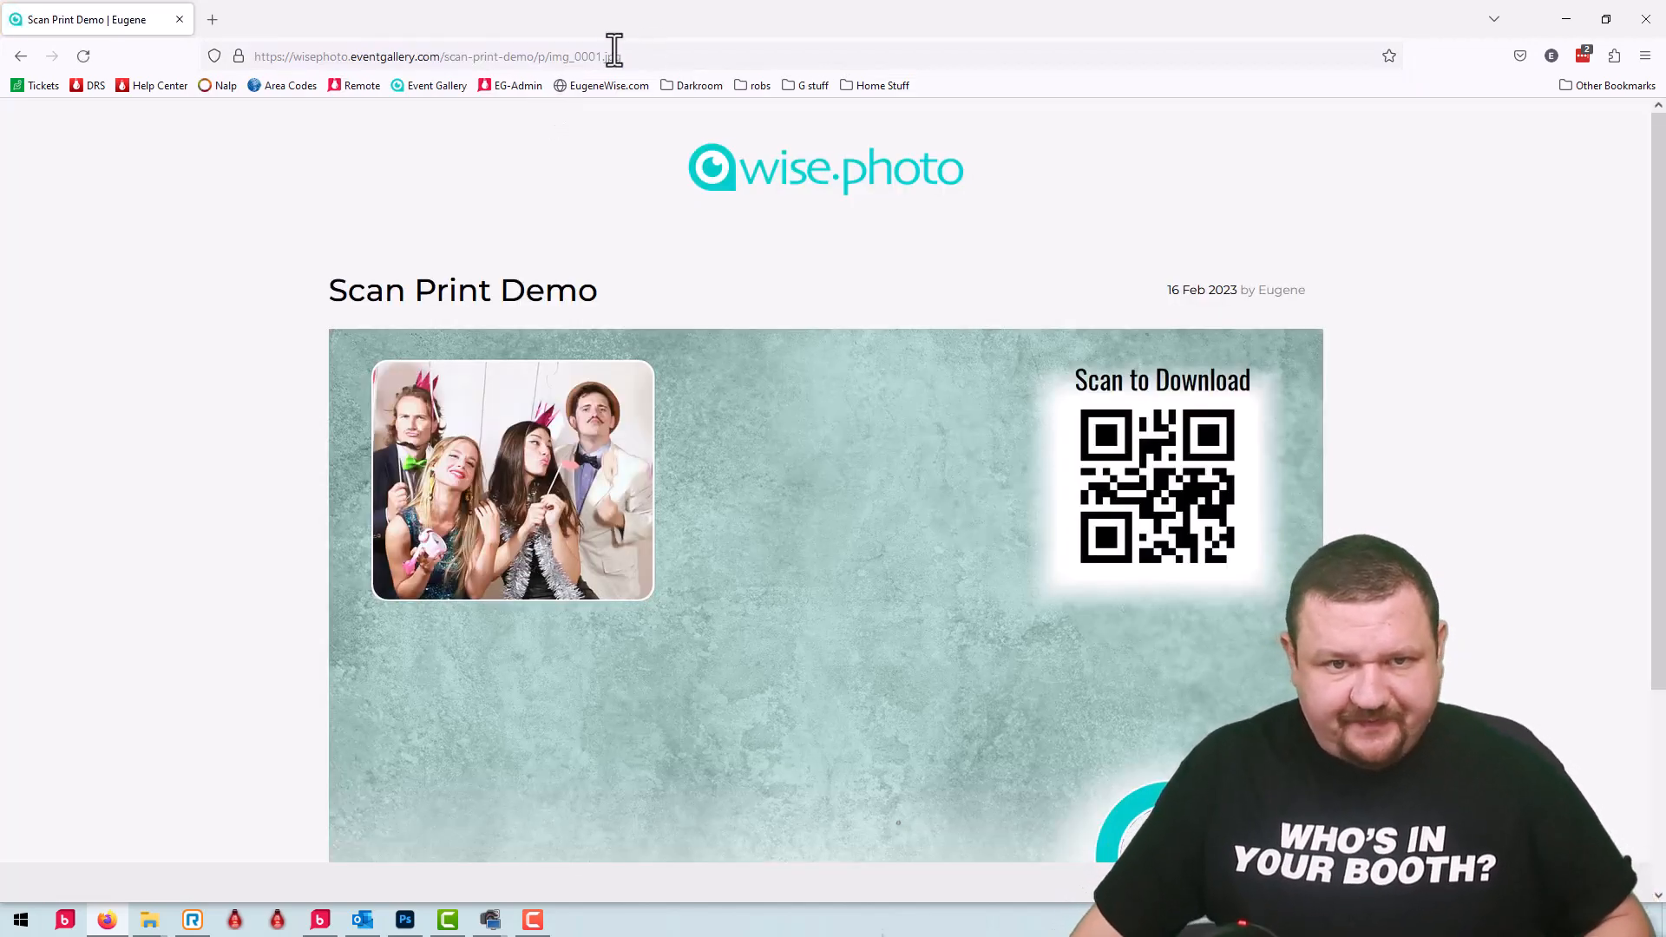
# Step: Copy the gallery address up to "/p/", switch to Darkroom Booth and open the "4x6 scan print demo" template for editing
pyautogui.moveTo(550, 57); pyautogui.dragTo(5, 76)
pyautogui.hotkey('ctrl', 'c')
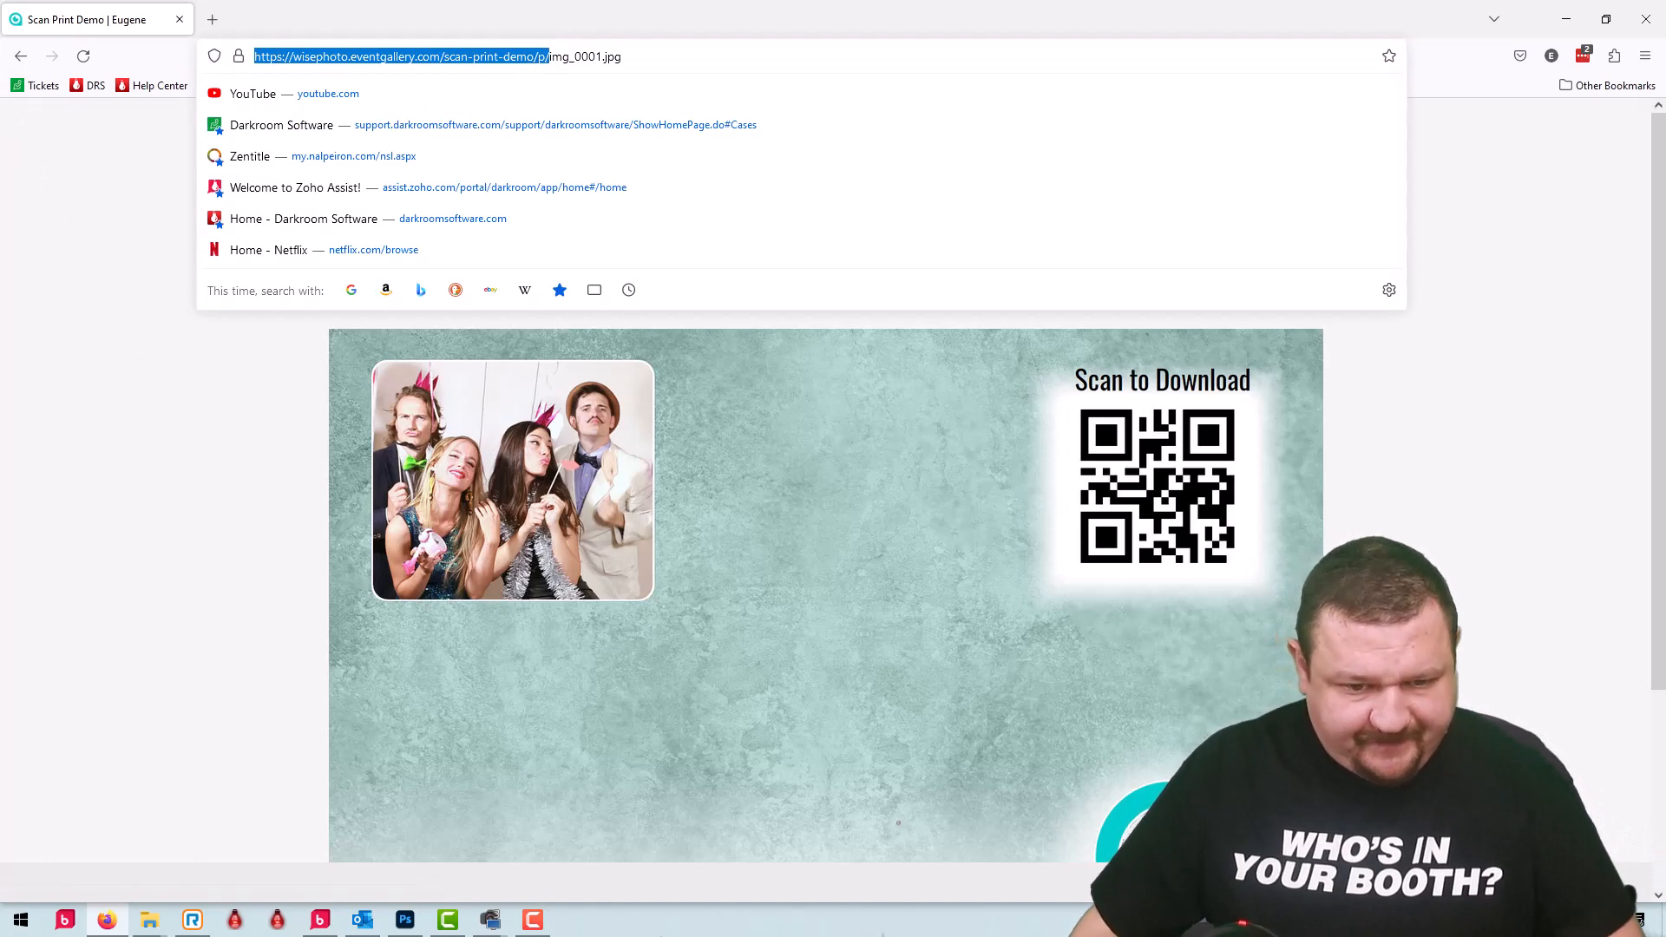
pyautogui.click(320, 919)
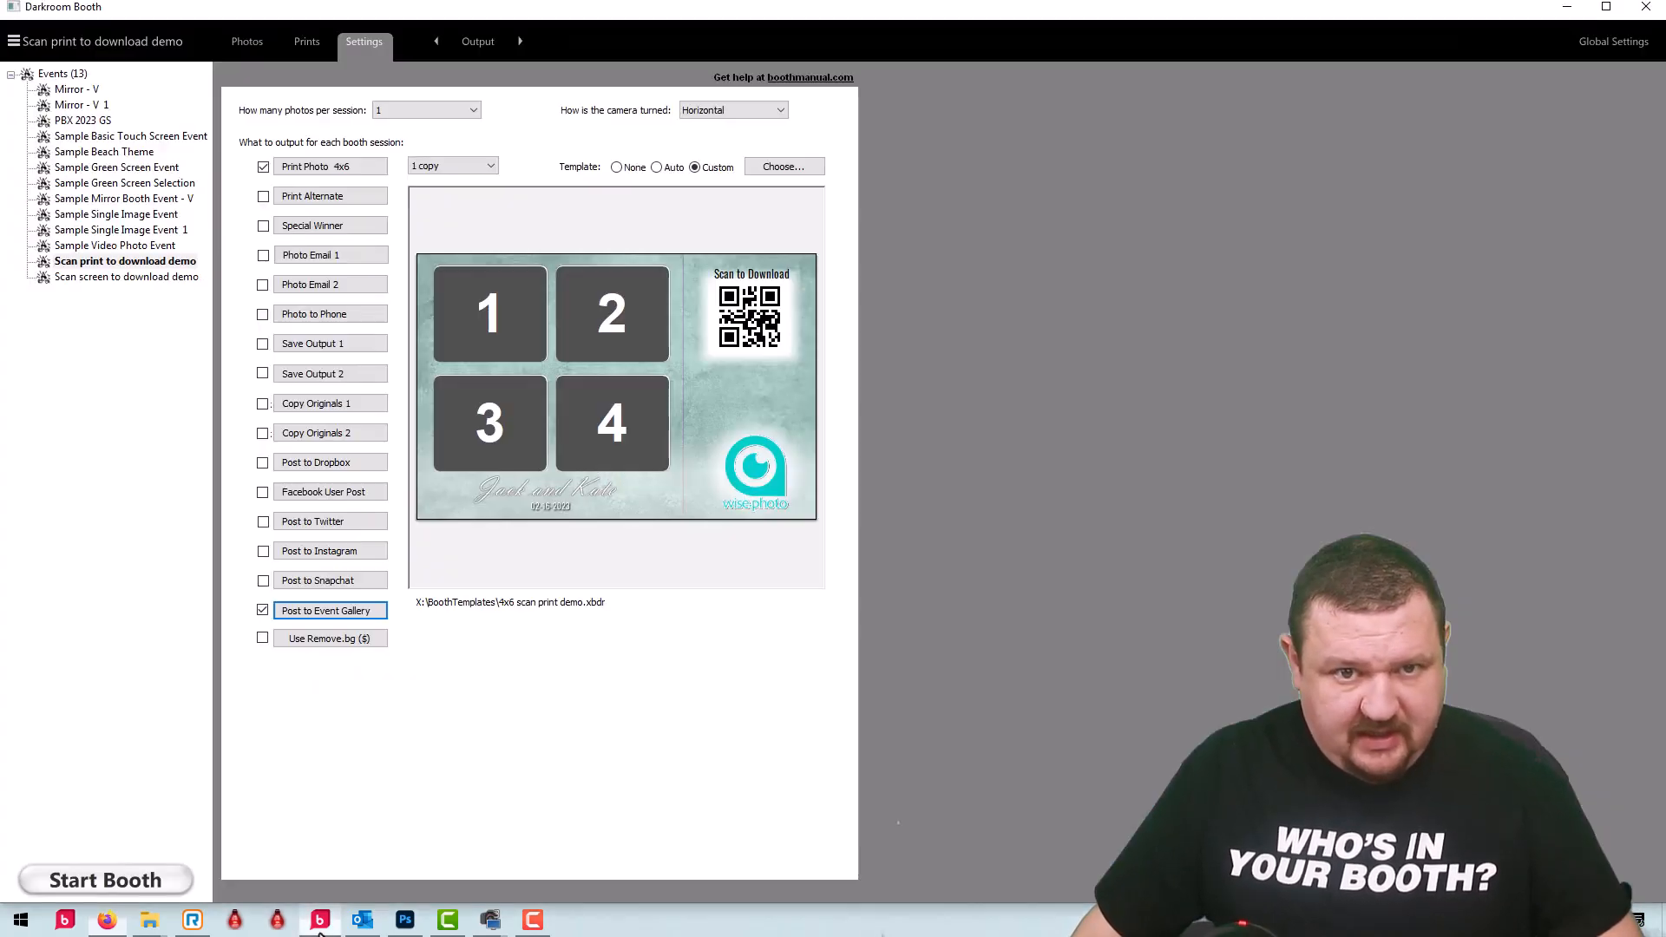
pyautogui.click(795, 167)
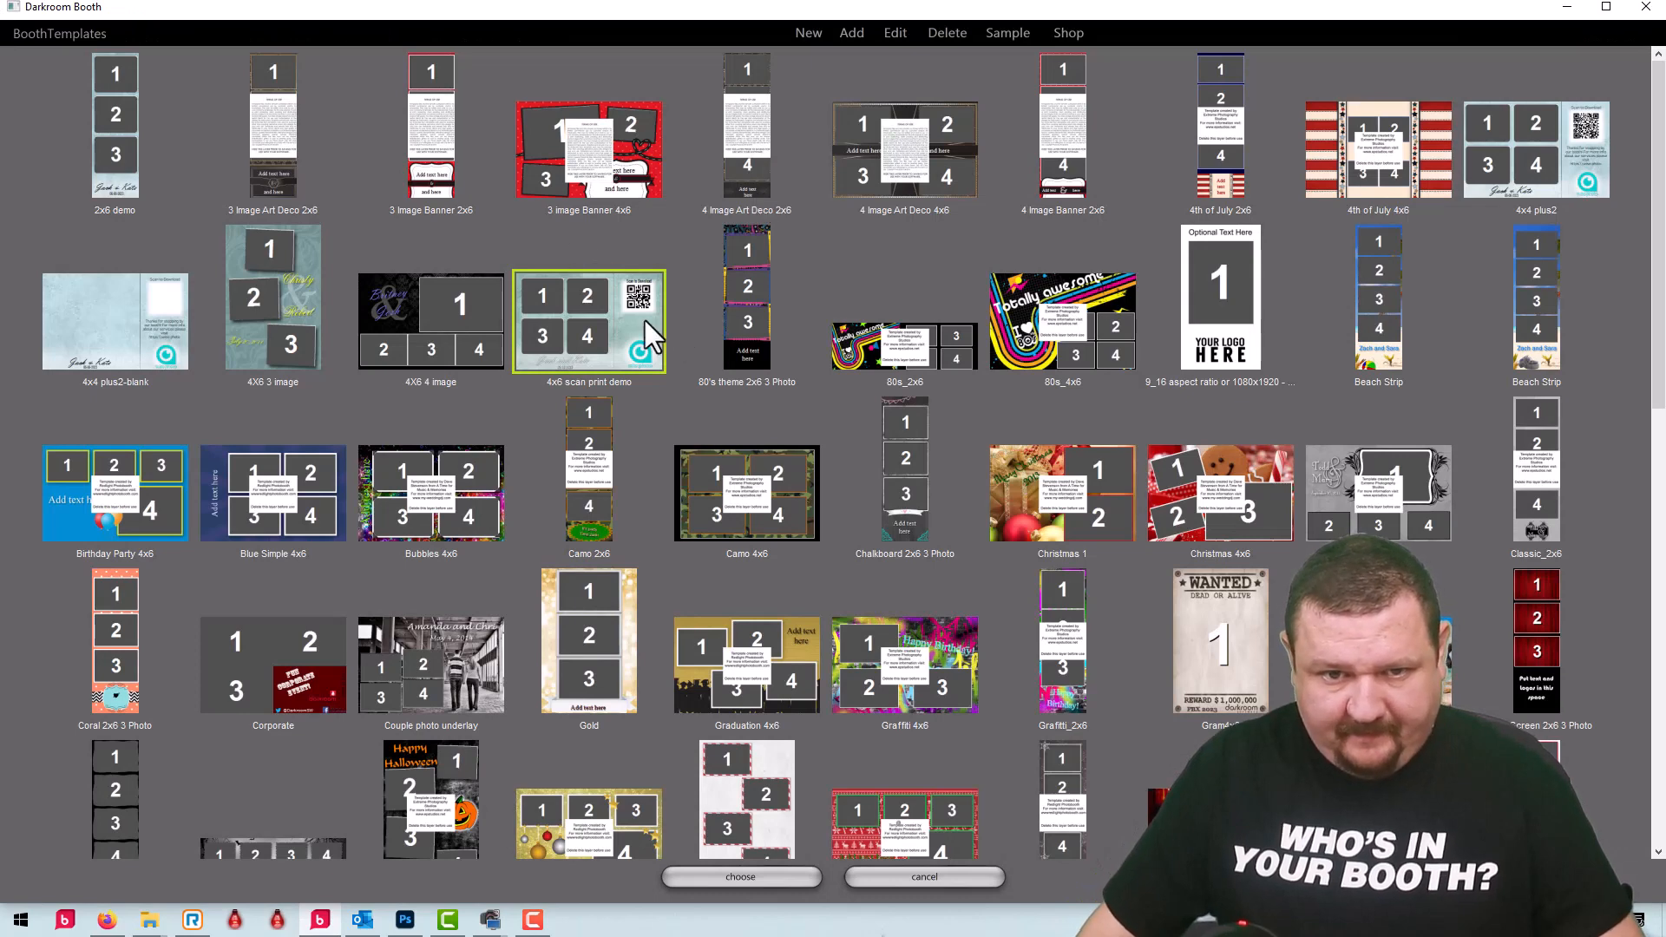
pyautogui.doubleClick(644, 320)
pyautogui.click(1152, 239)
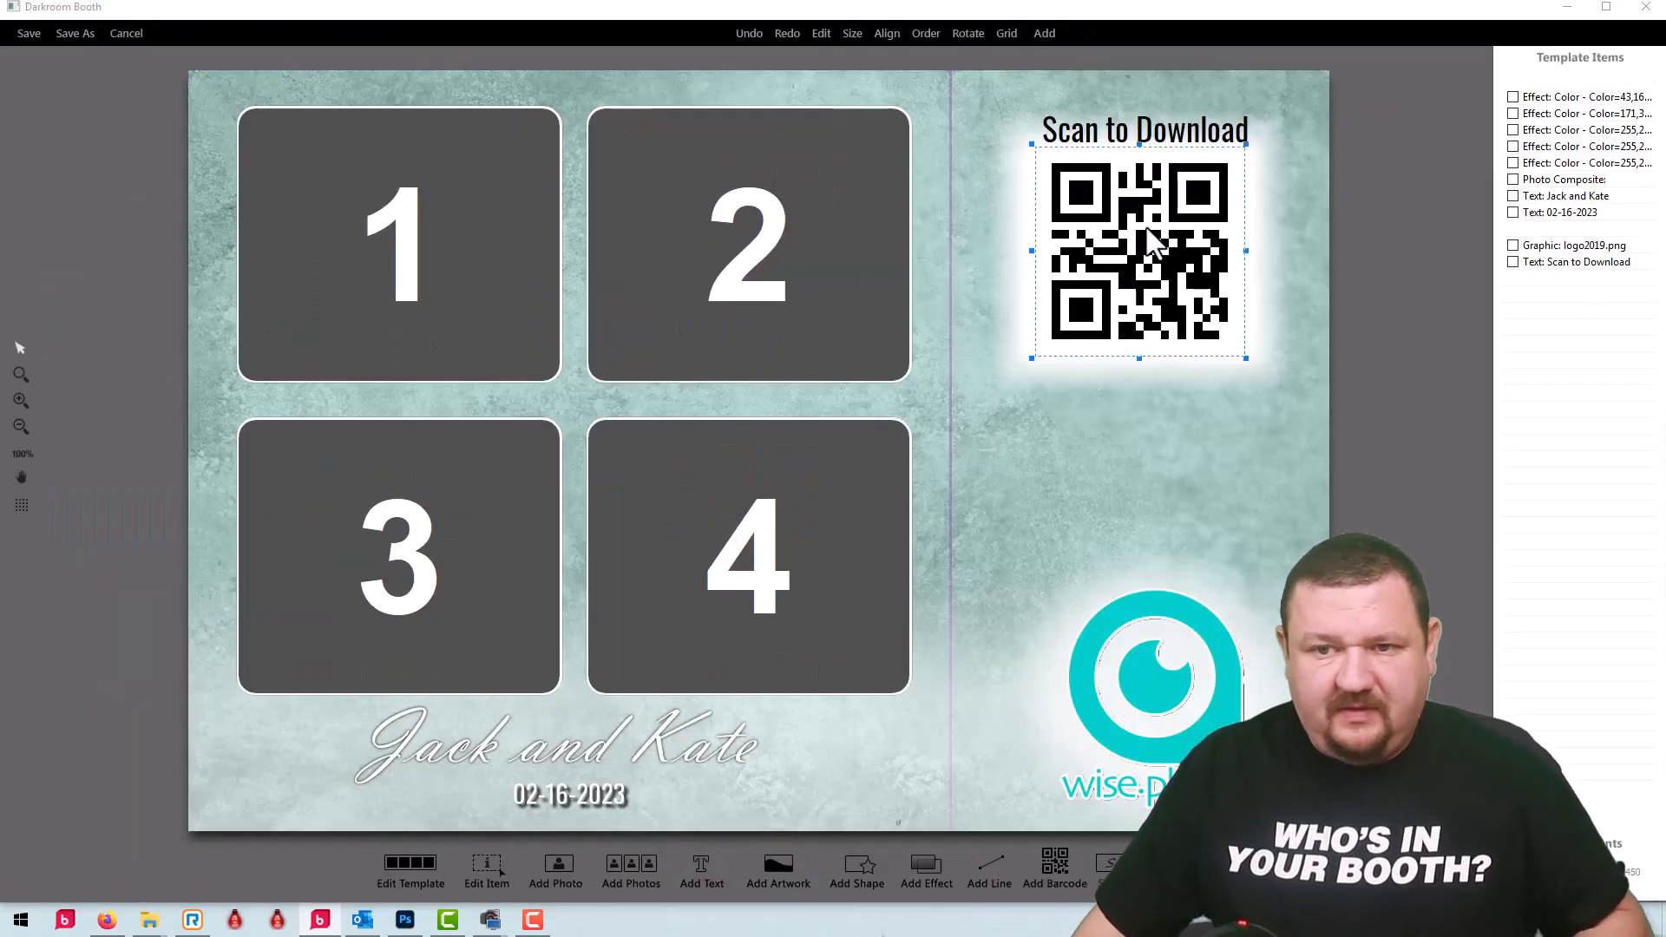
pyautogui.doubleClick(1151, 239)
pyautogui.hotkey('ctrl', 'v')
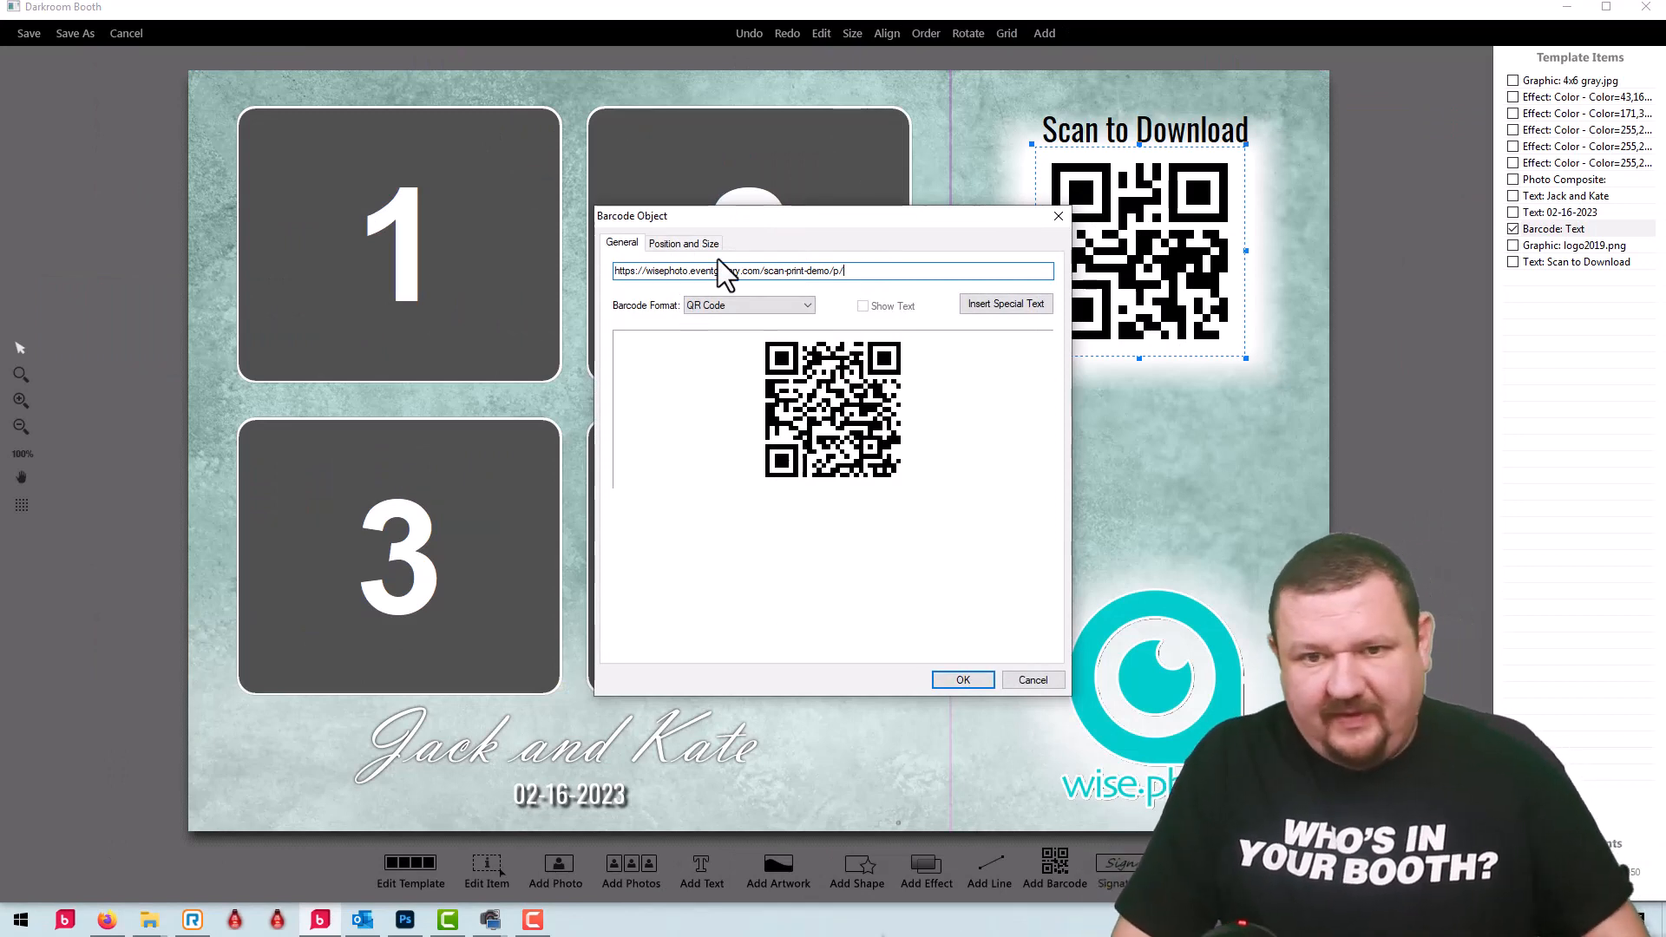
pyautogui.write('%file%')
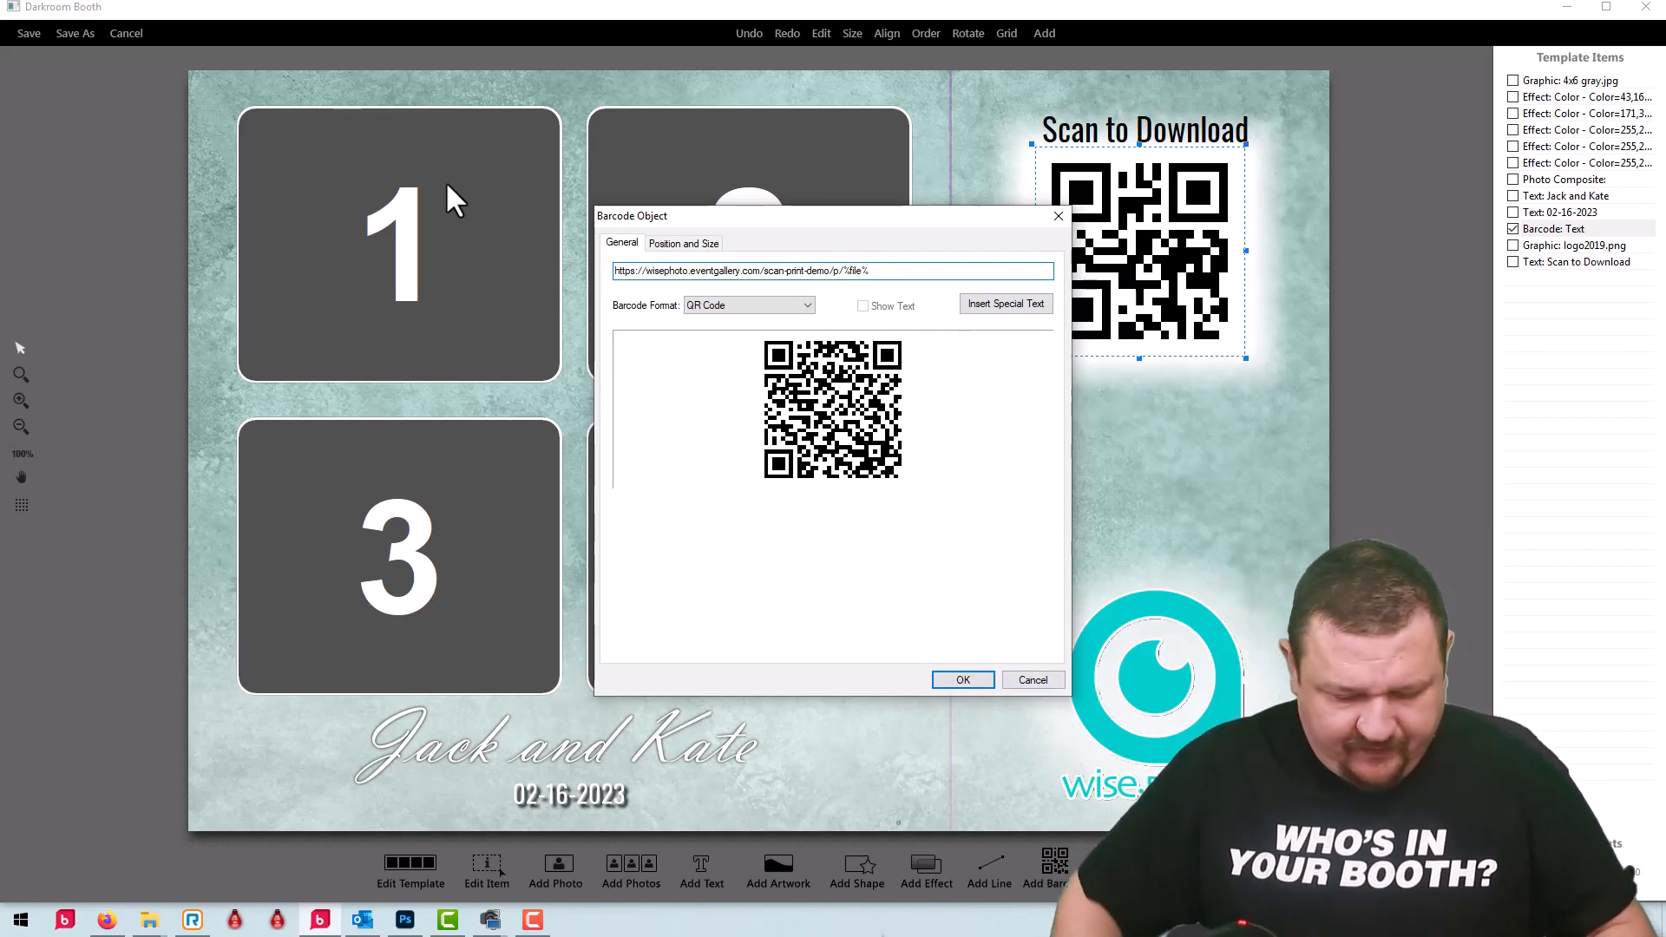
pyautogui.write('photo')
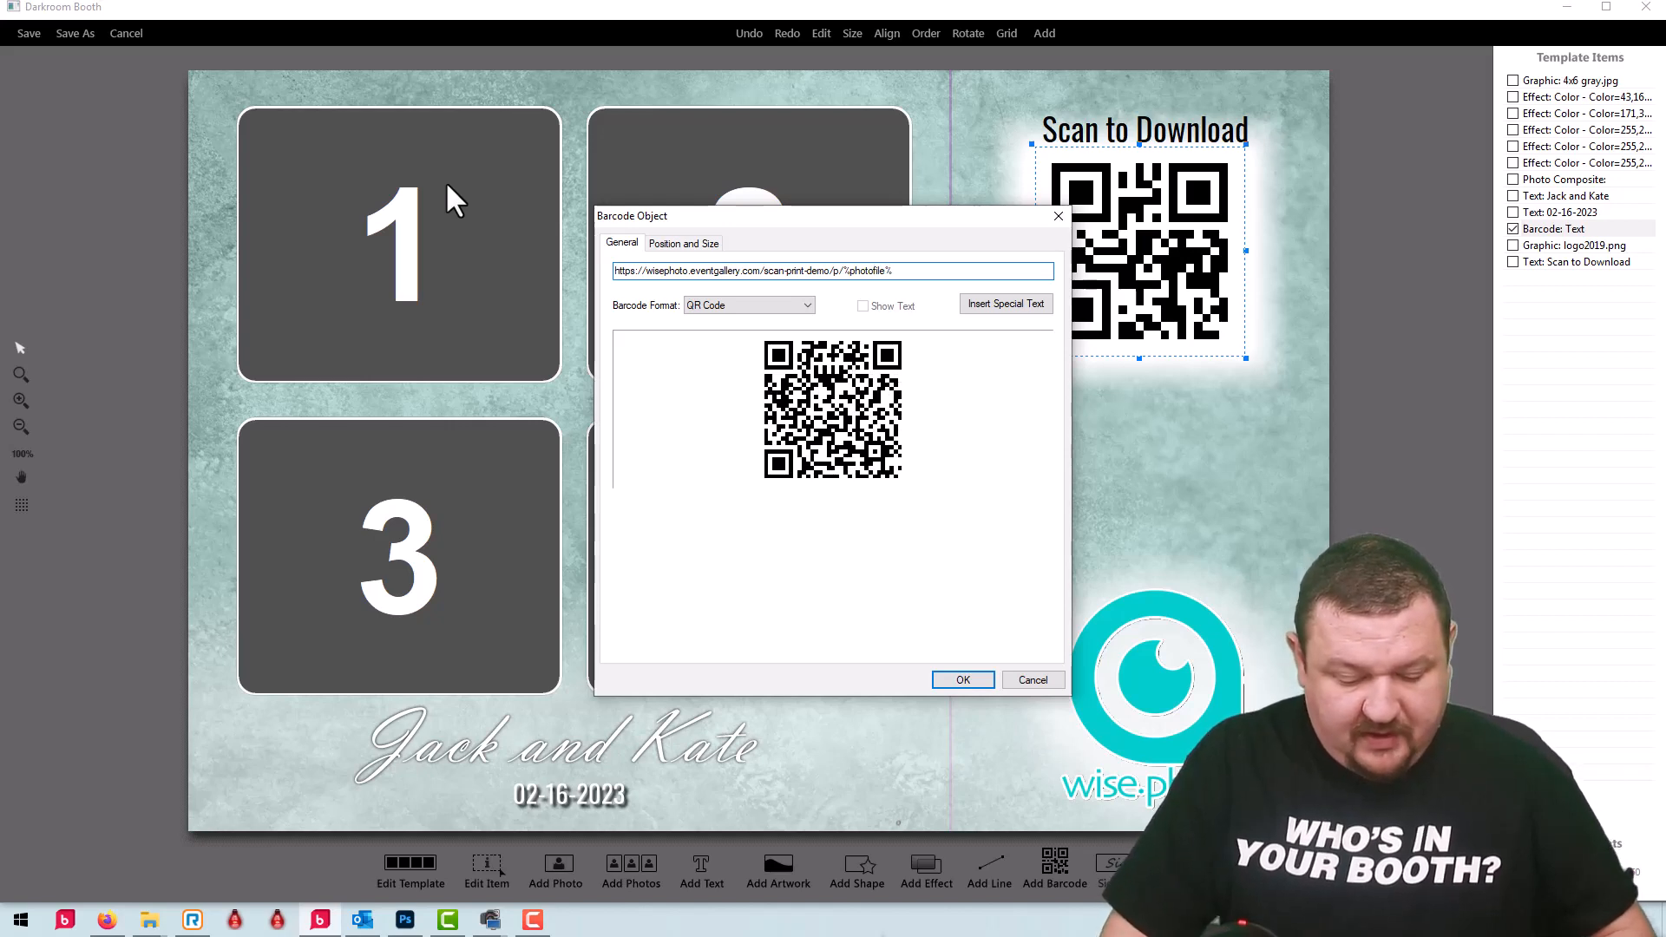
pyautogui.write('_')
pyautogui.write('_')
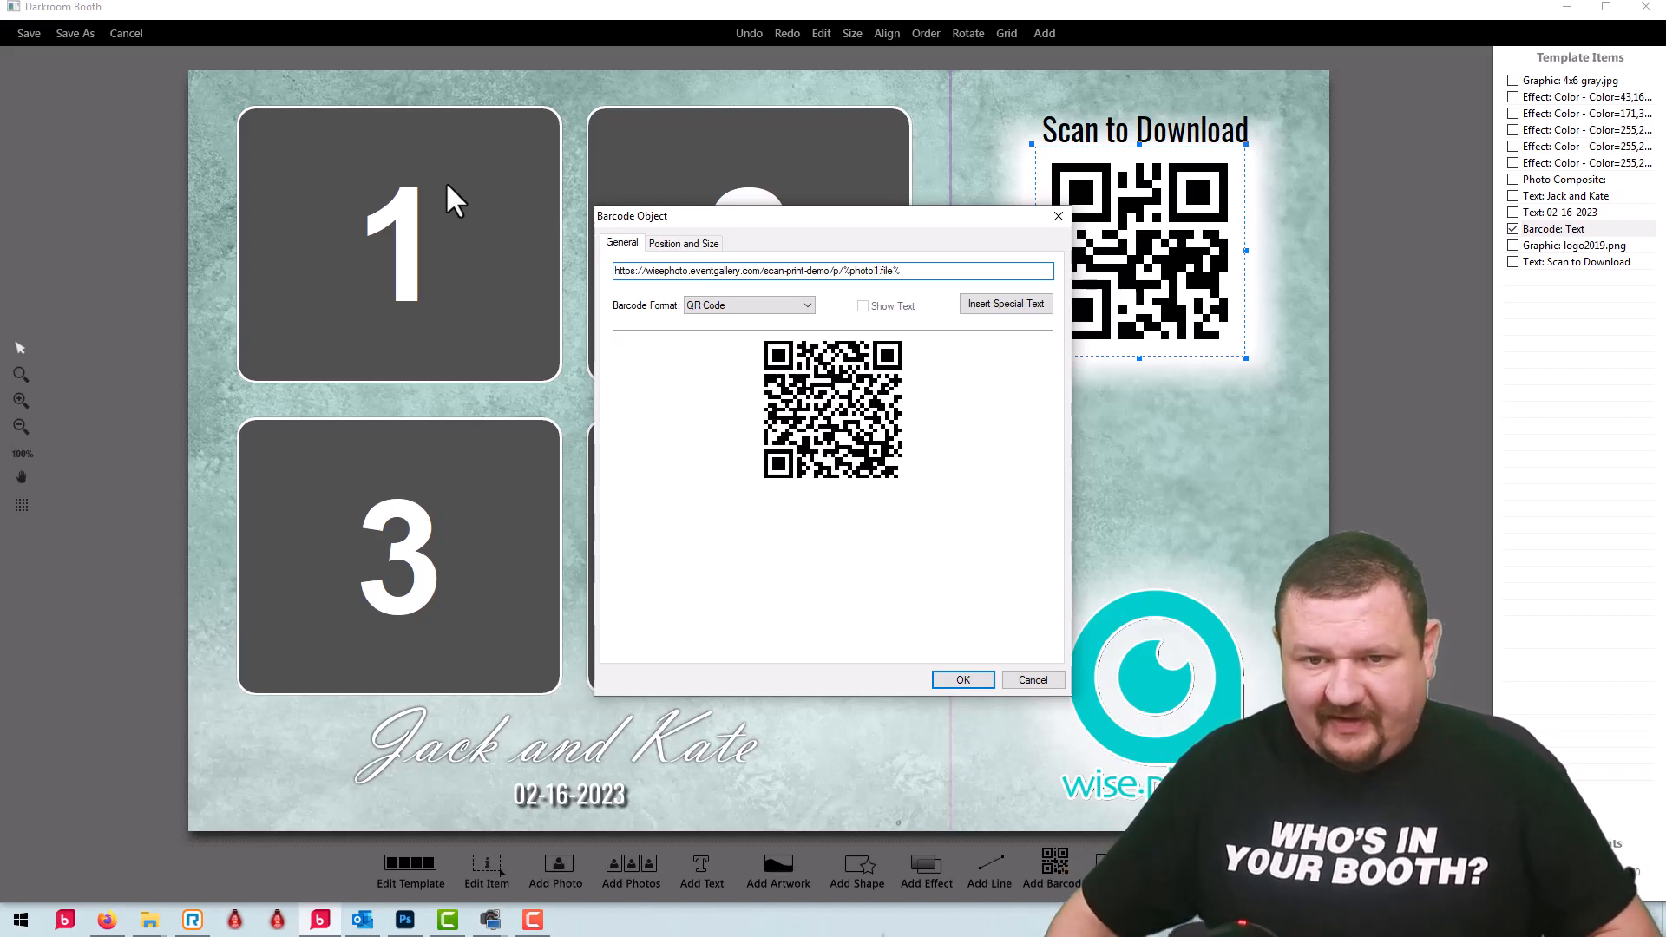
# Step: Select the %photo1.file% variable in the barcode text, open WordPad and enter %photo1.file% in a blank document
pyautogui.moveTo(925, 272); pyautogui.dragTo(846, 266)
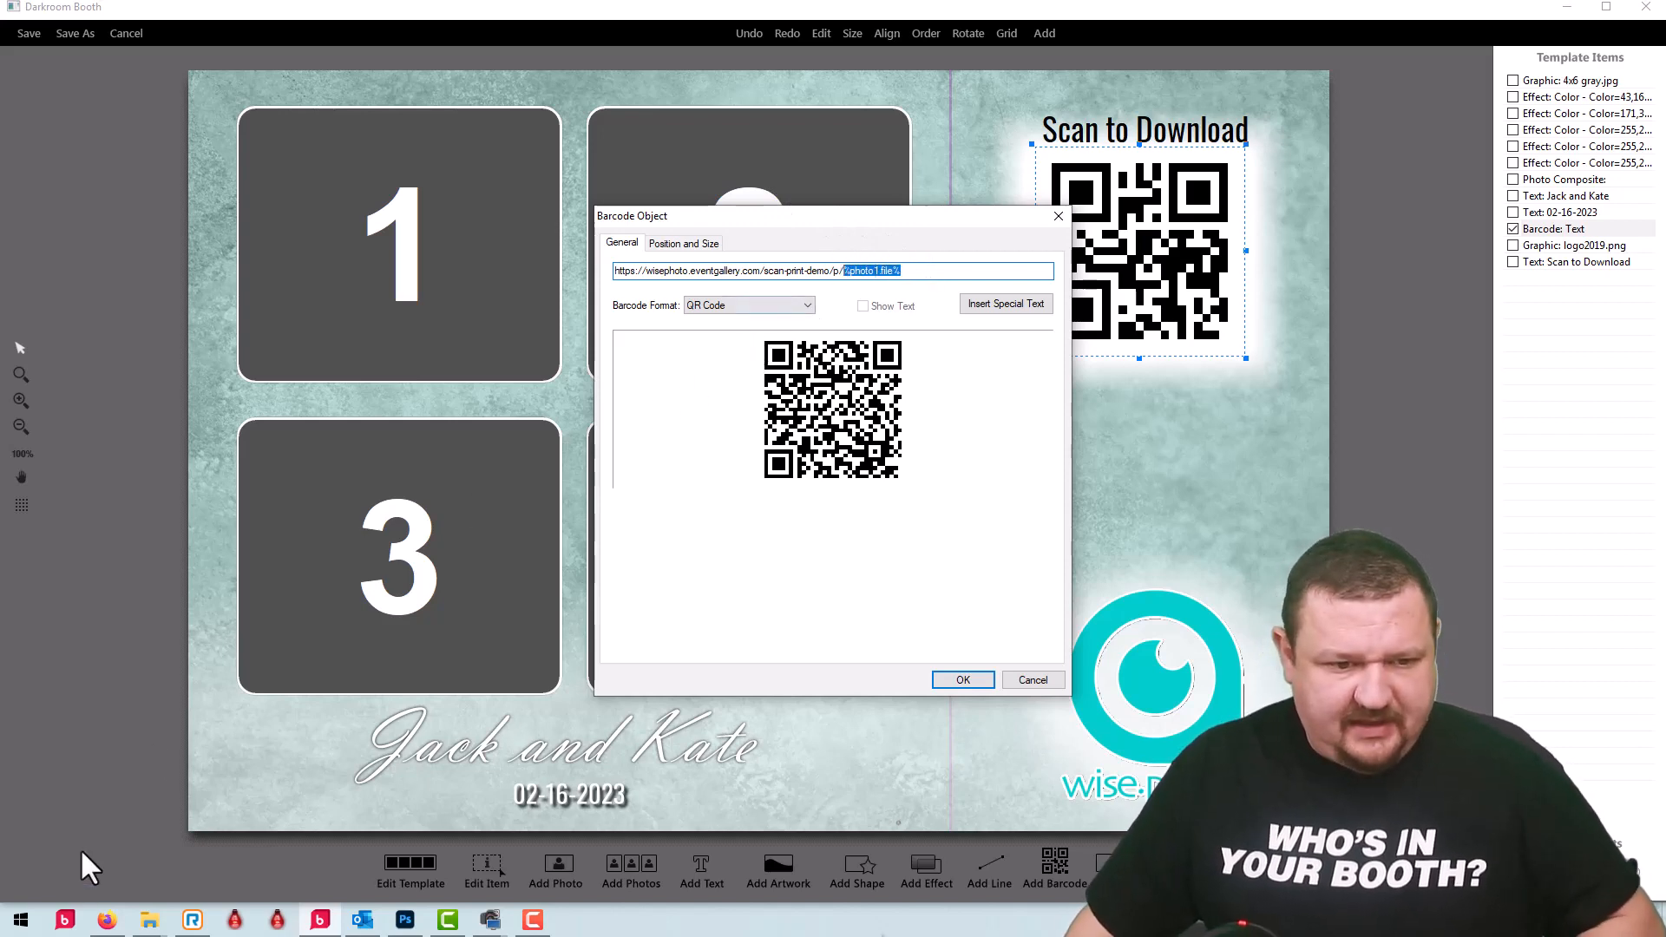
pyautogui.click(11, 927)
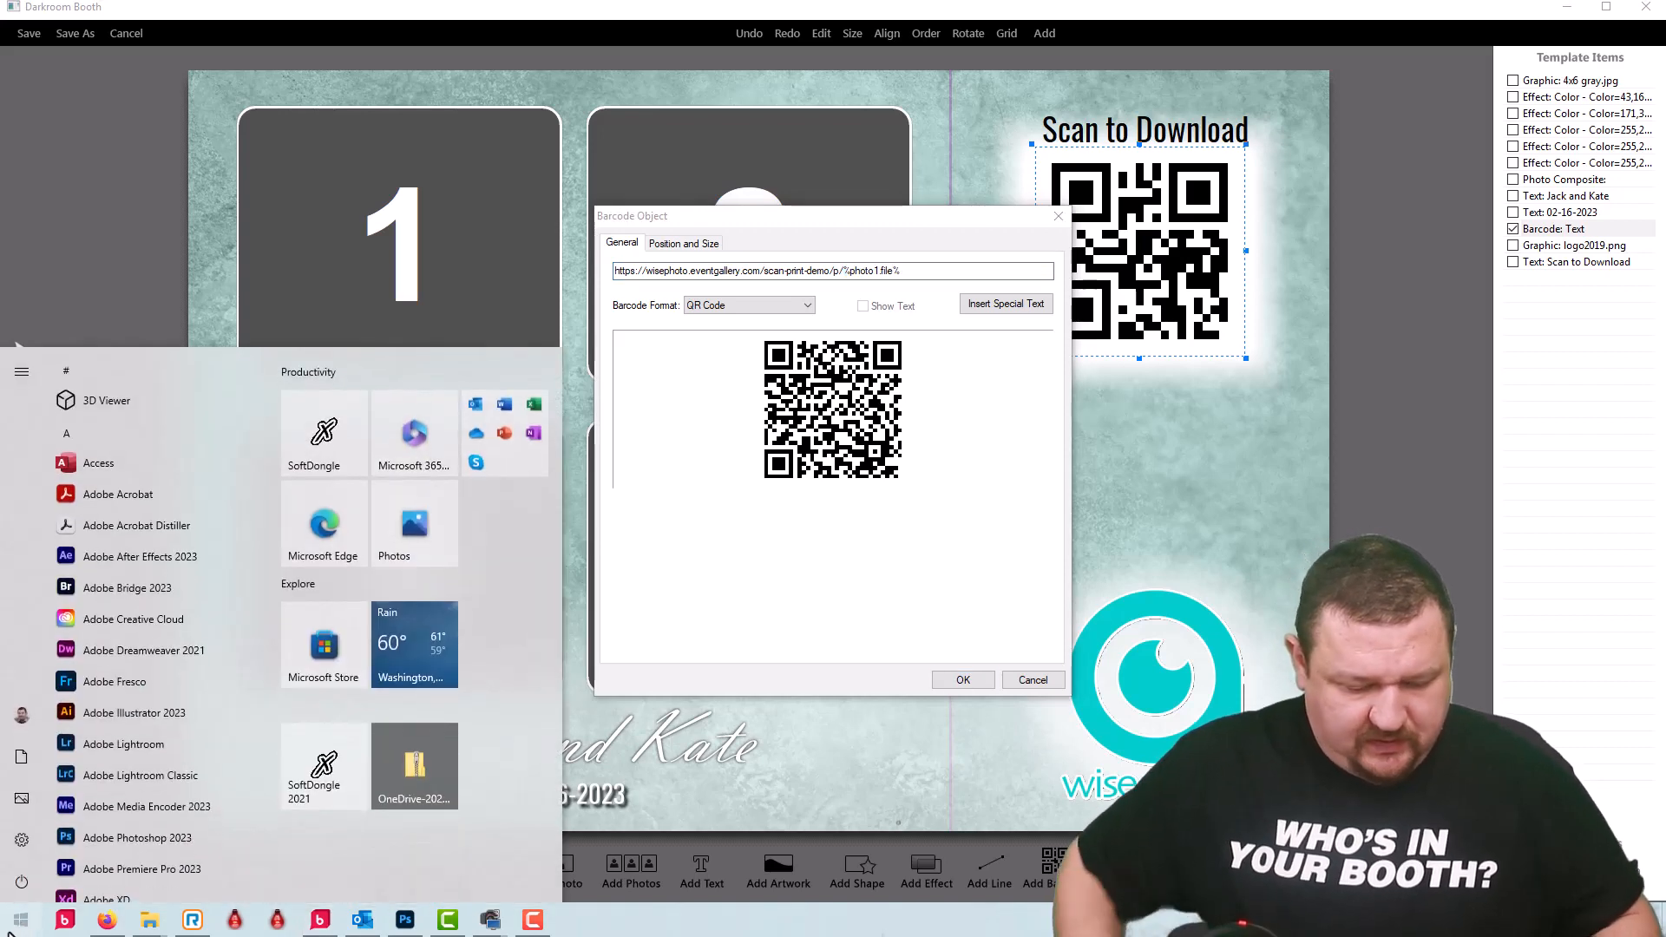
pyautogui.write('not')
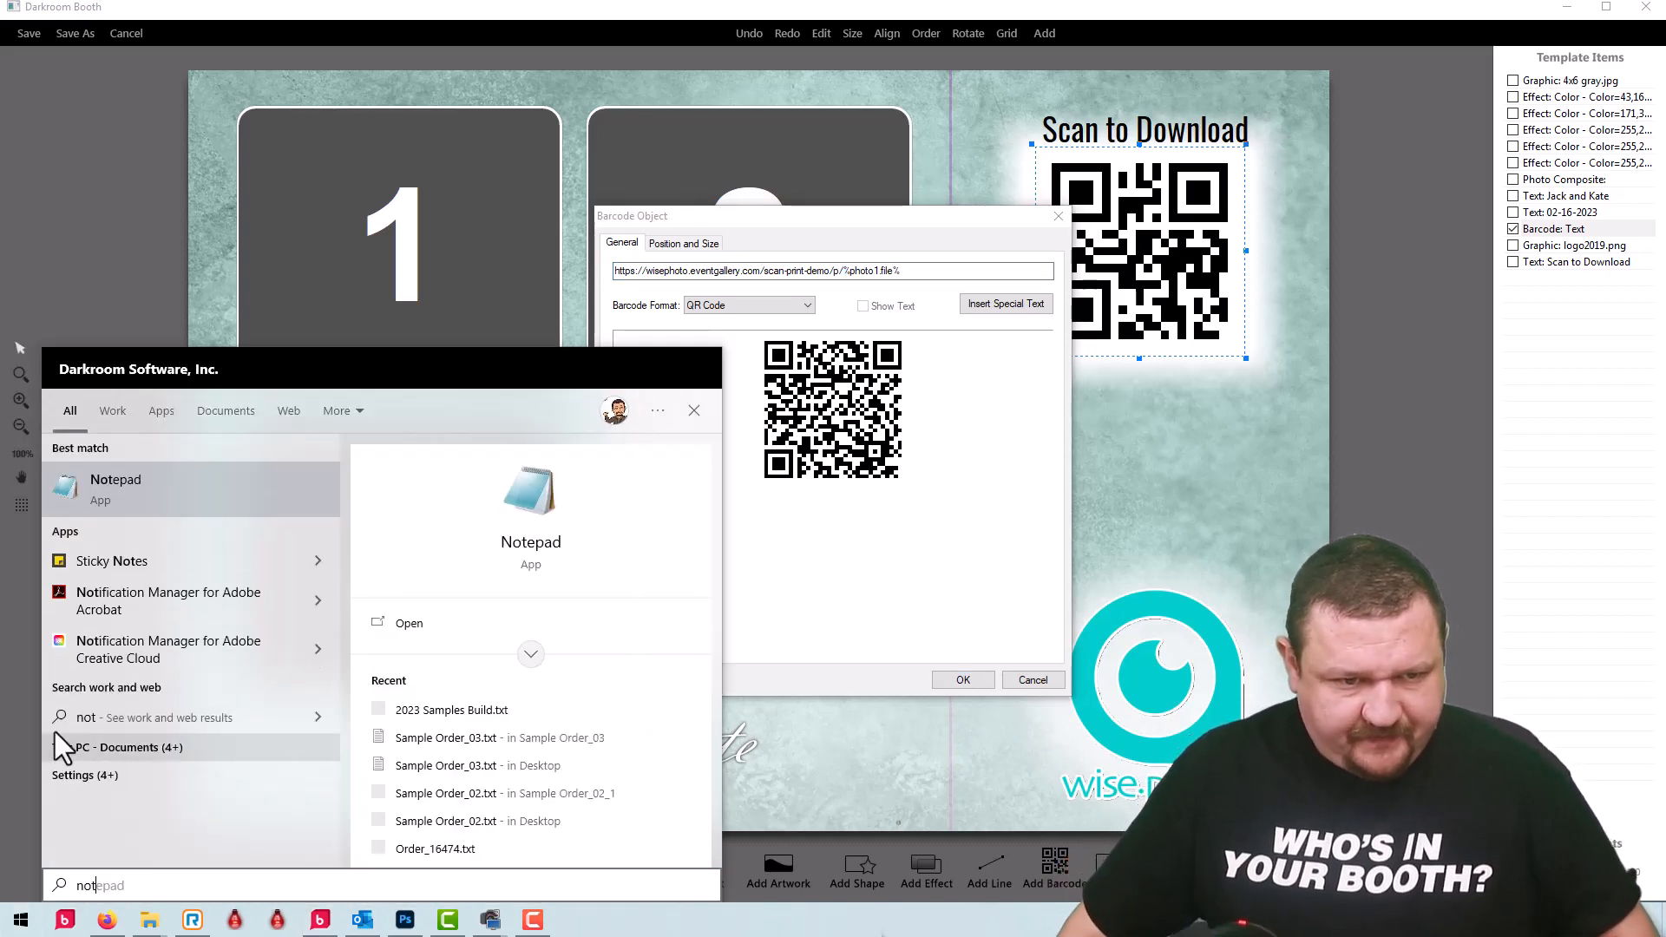
pyautogui.press('BackSpace')
pyautogui.press('BackSpace')
pyautogui.press('BackSpace')
pyautogui.press('BackSpace')
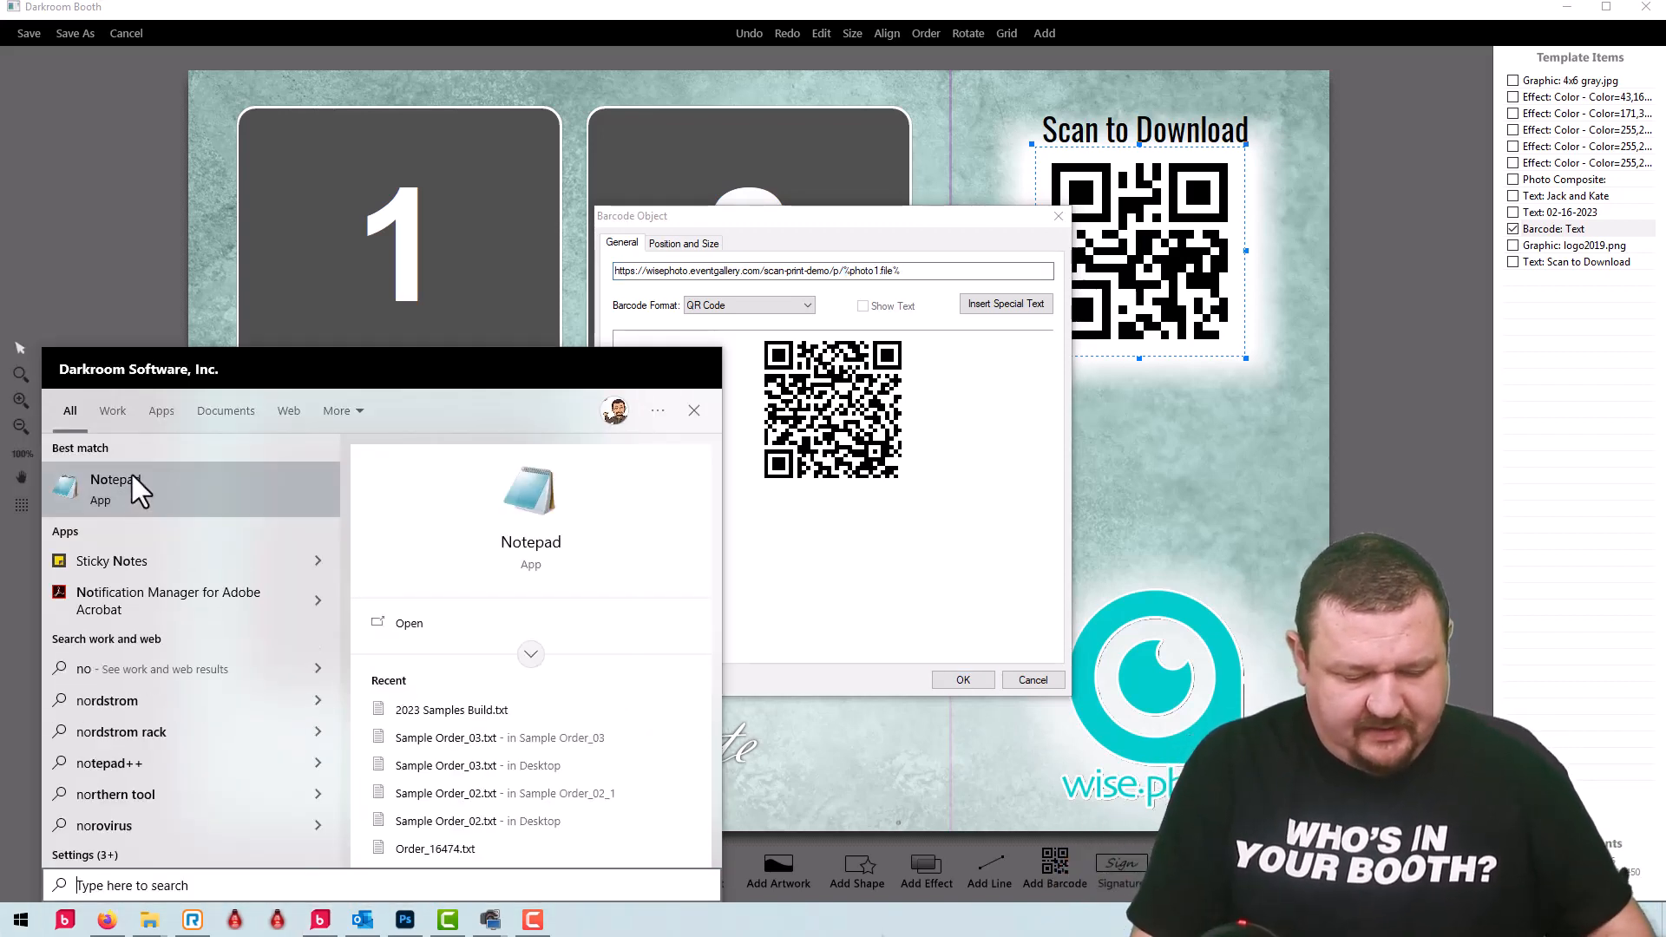
pyautogui.write('word')
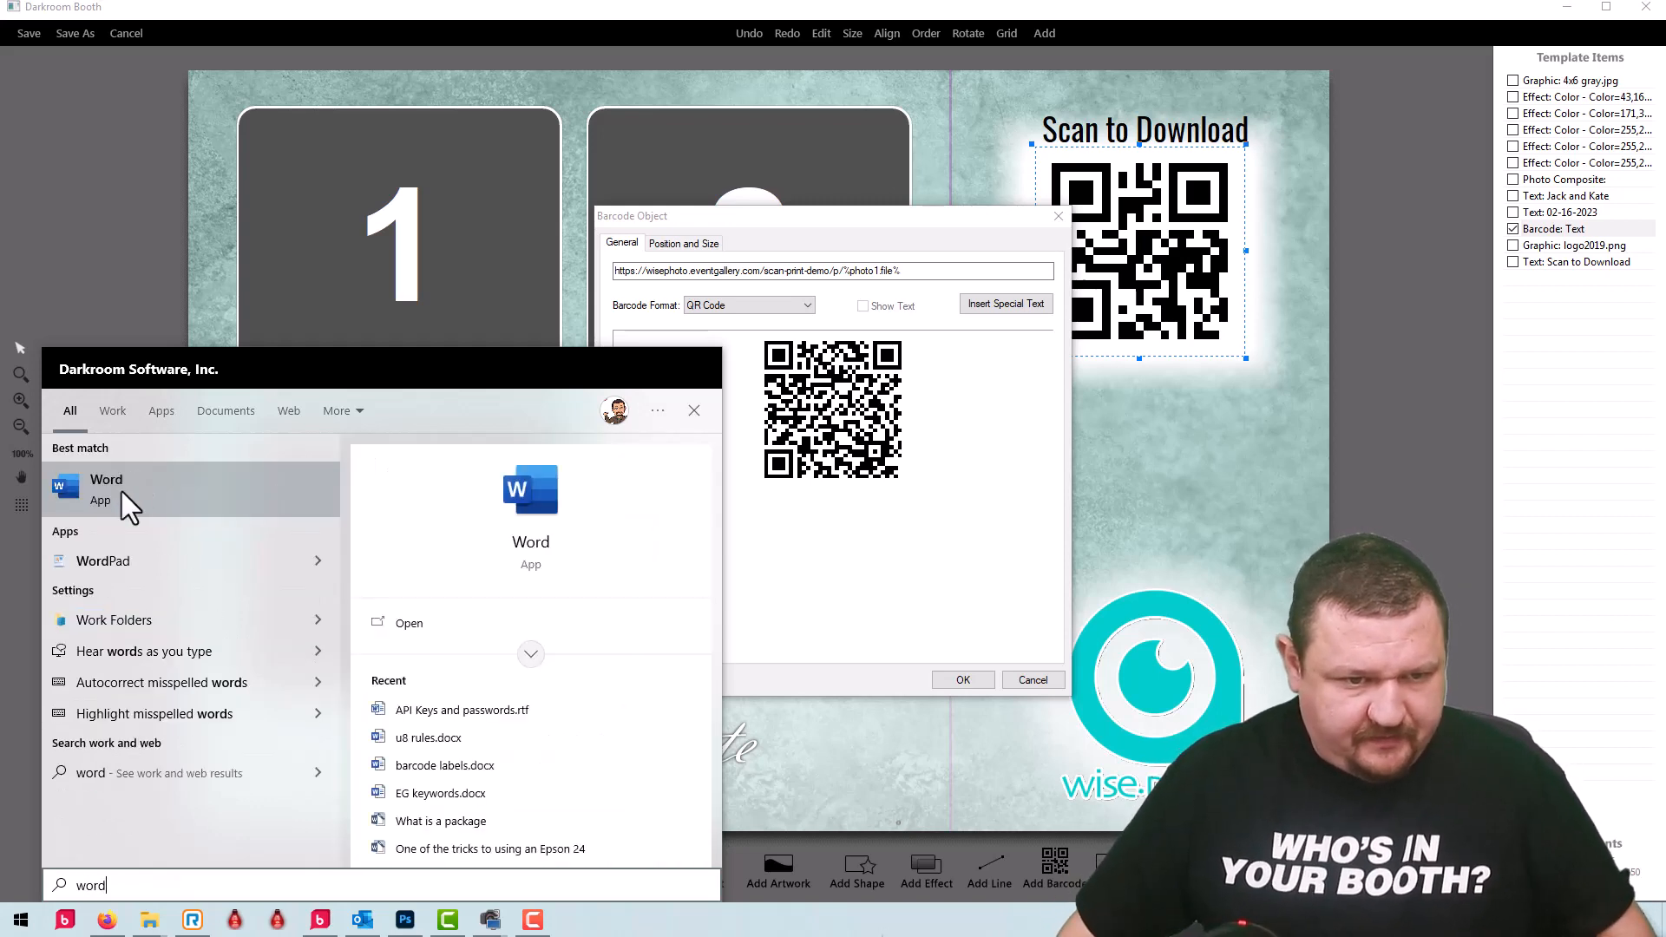
pyautogui.click(79, 568)
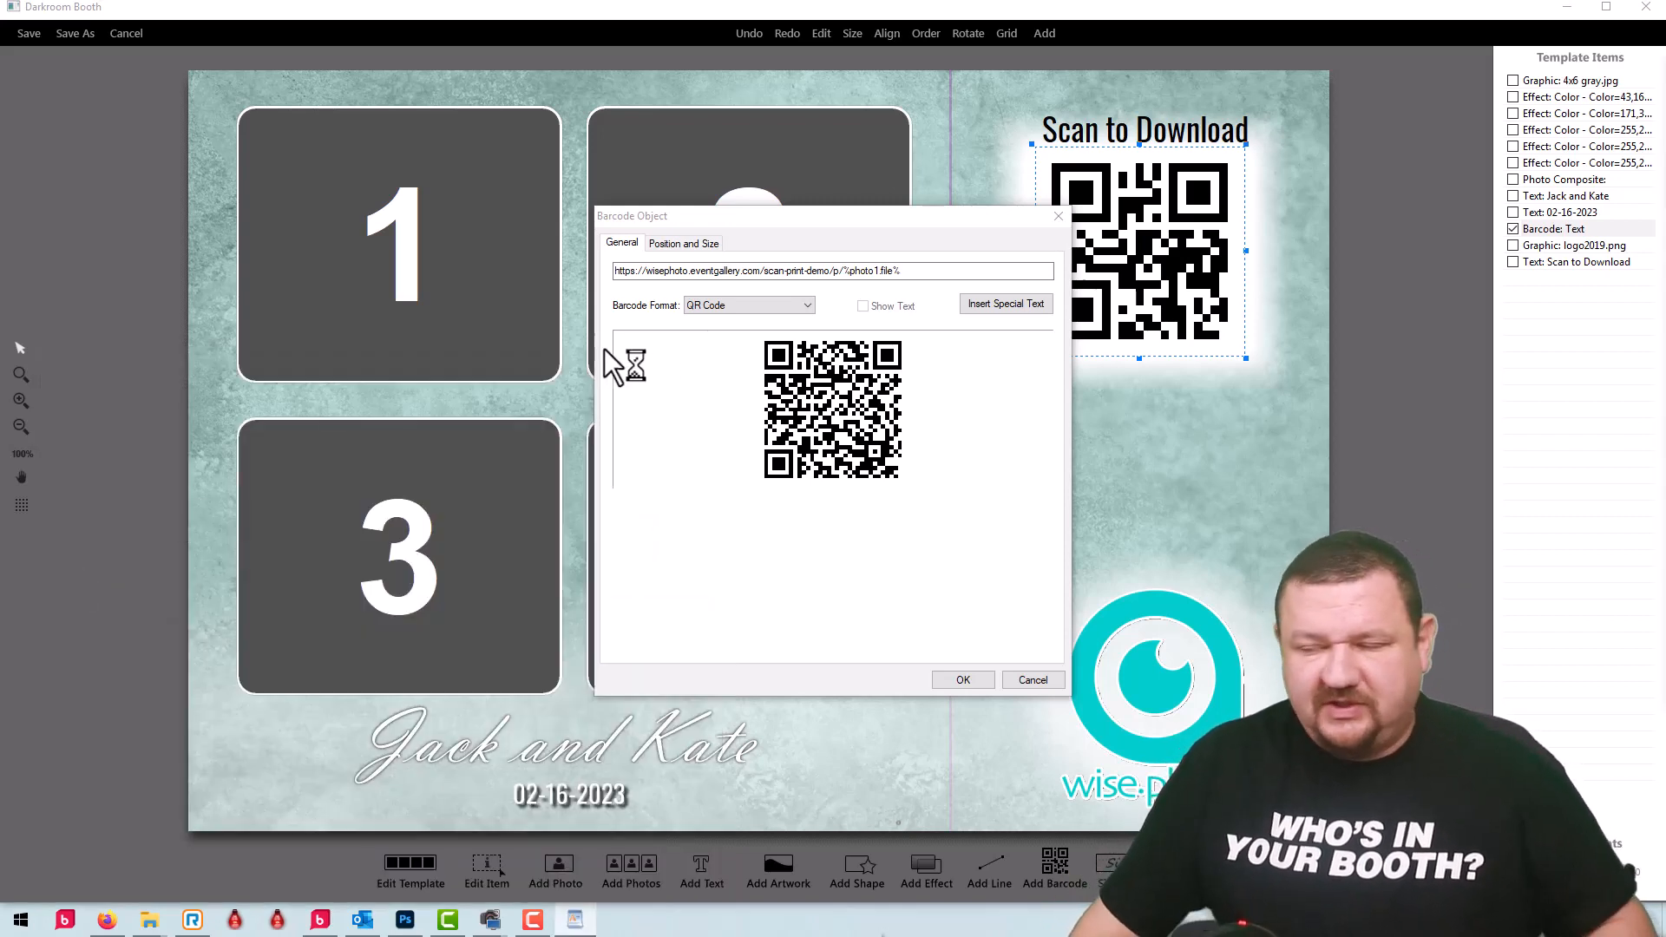
pyautogui.moveTo(1665, 287); pyautogui.dragTo(1087, 148)
pyautogui.write('%photo1.file%')
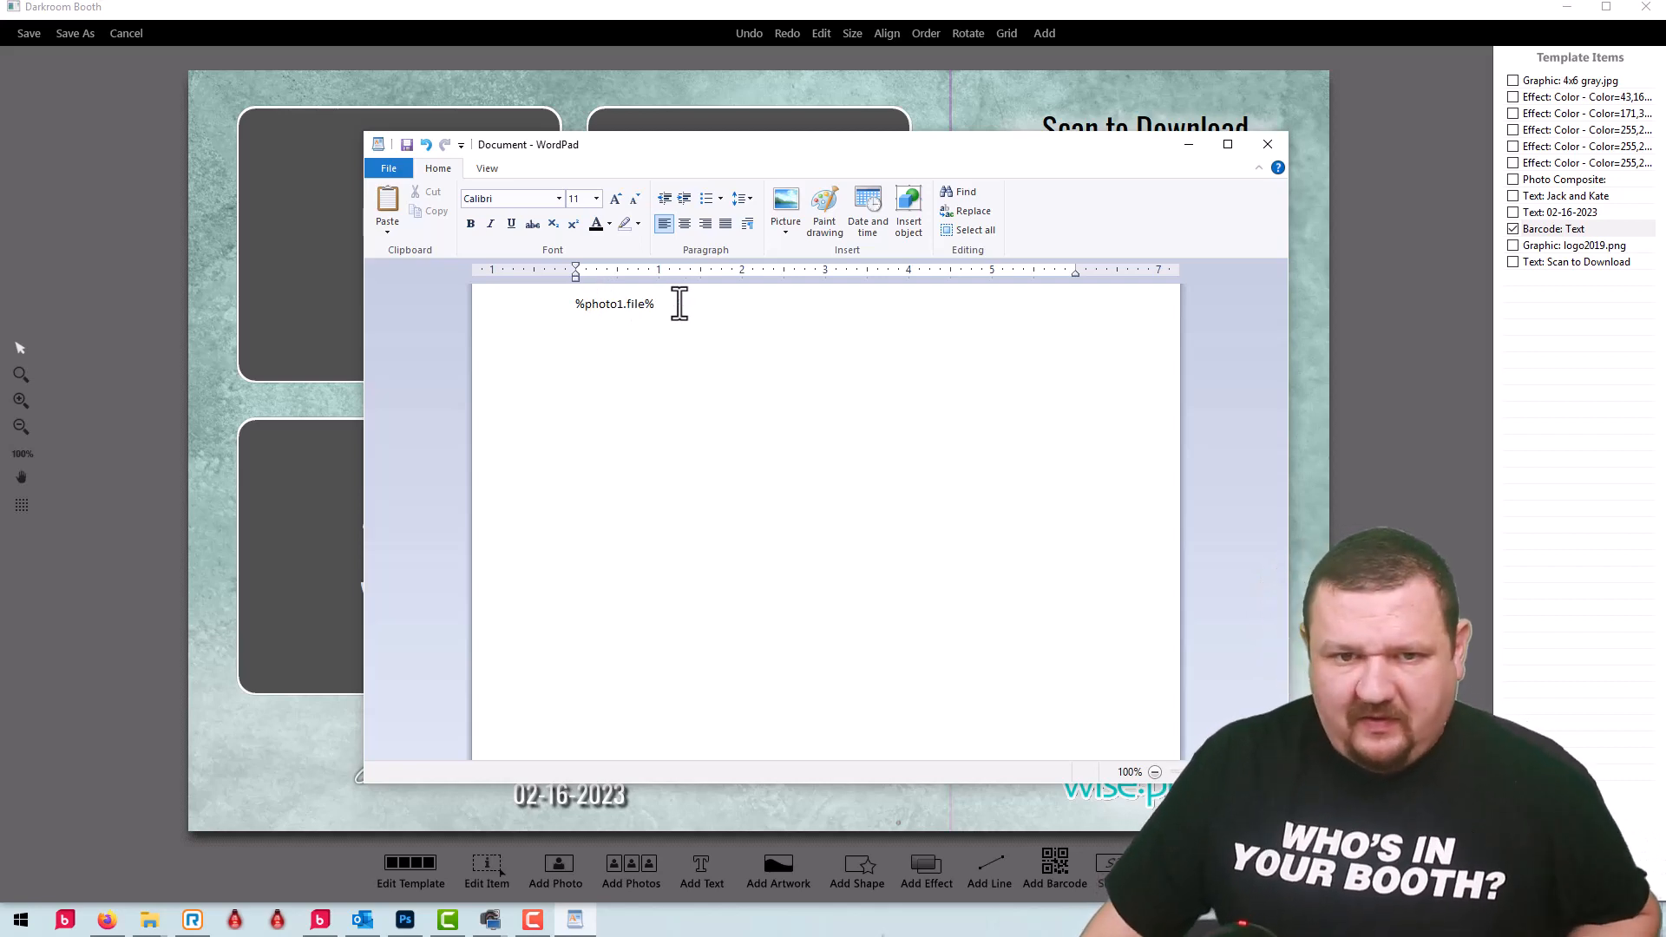
# Step: Enlarge the %photo1.file% text to size 20 and move the WordPad window clear of the barcode's address
pyautogui.moveTo(673, 301); pyautogui.dragTo(580, 286)
pyautogui.click(596, 198)
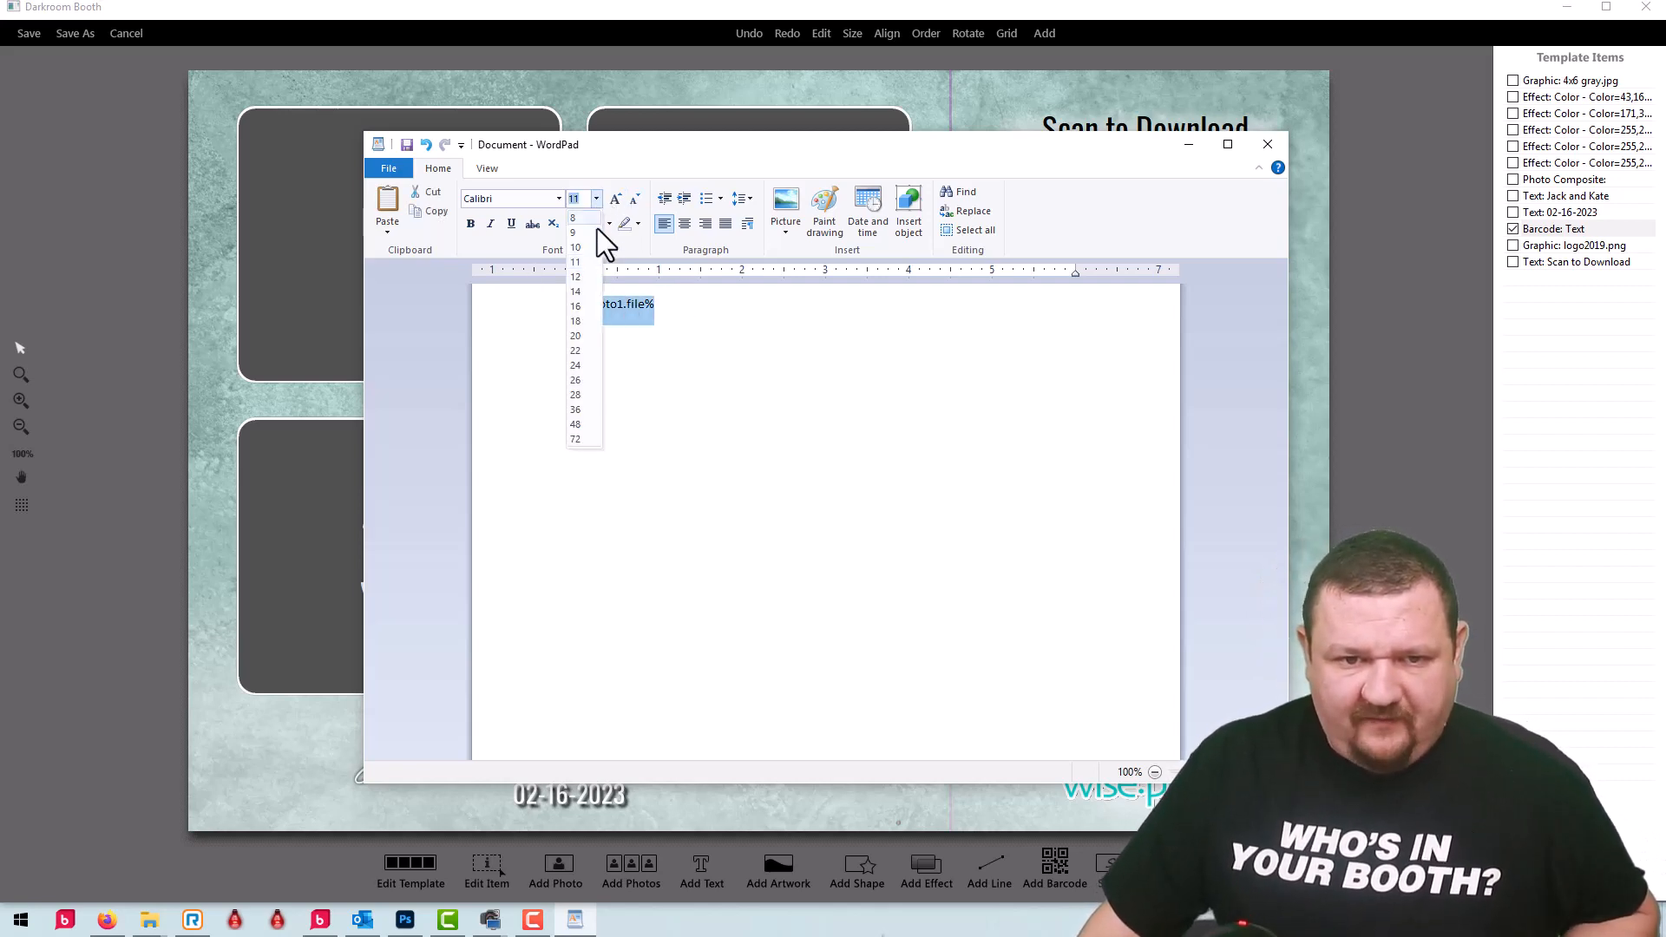
pyautogui.click(585, 332)
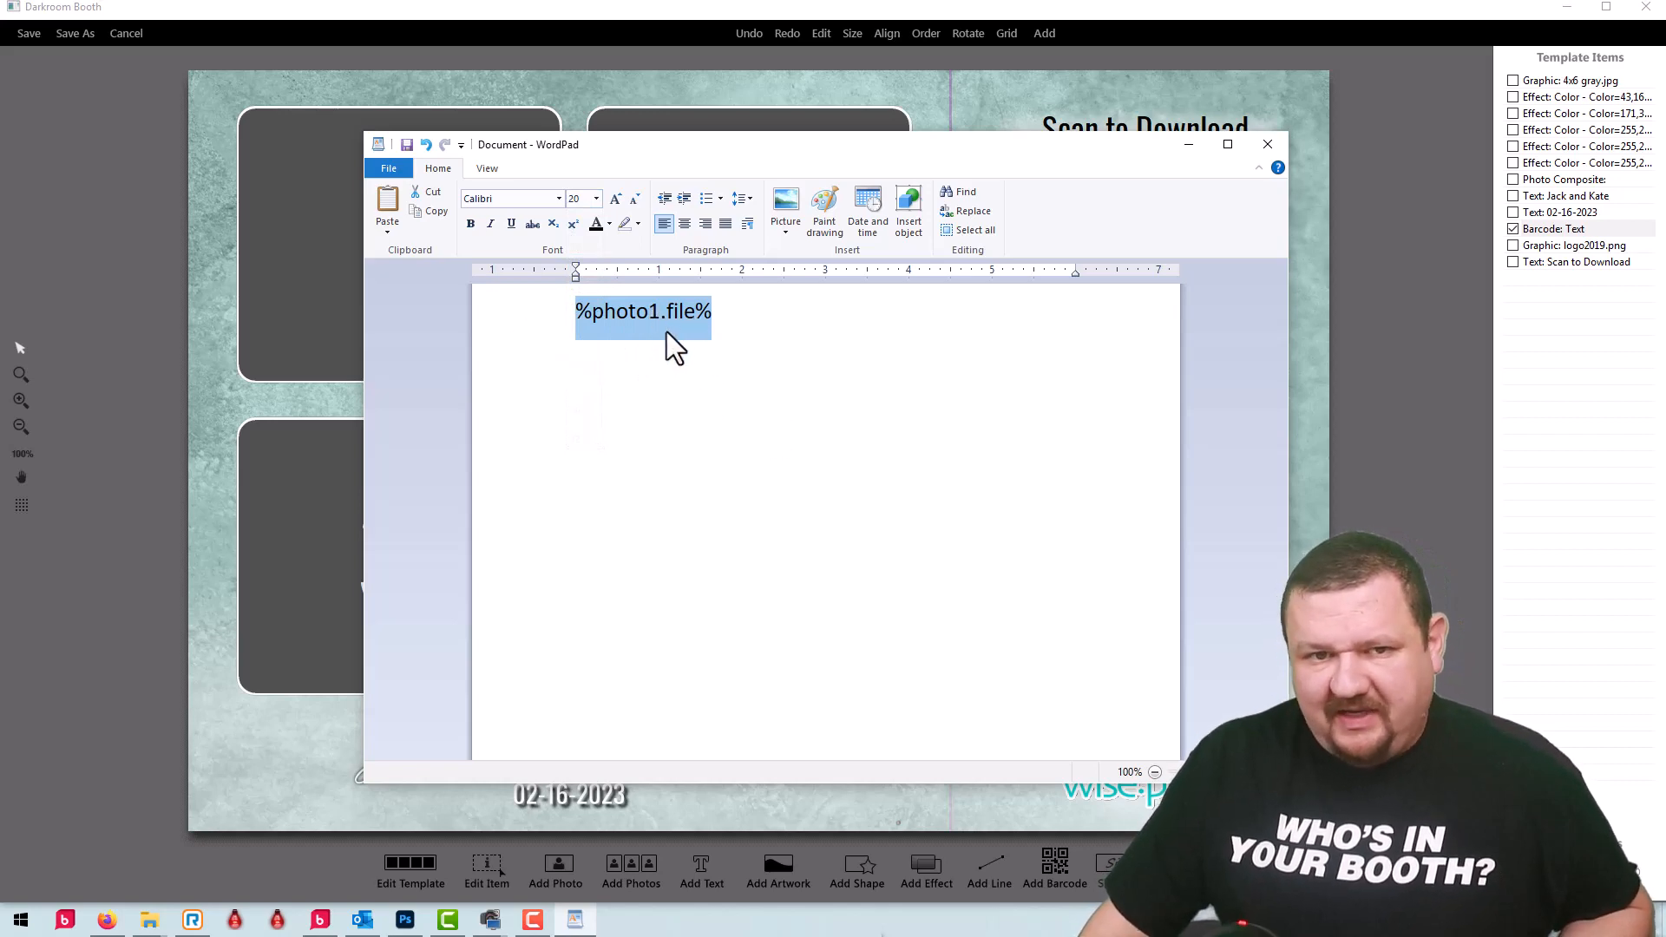
pyautogui.moveTo(850, 143); pyautogui.dragTo(1200, 300)
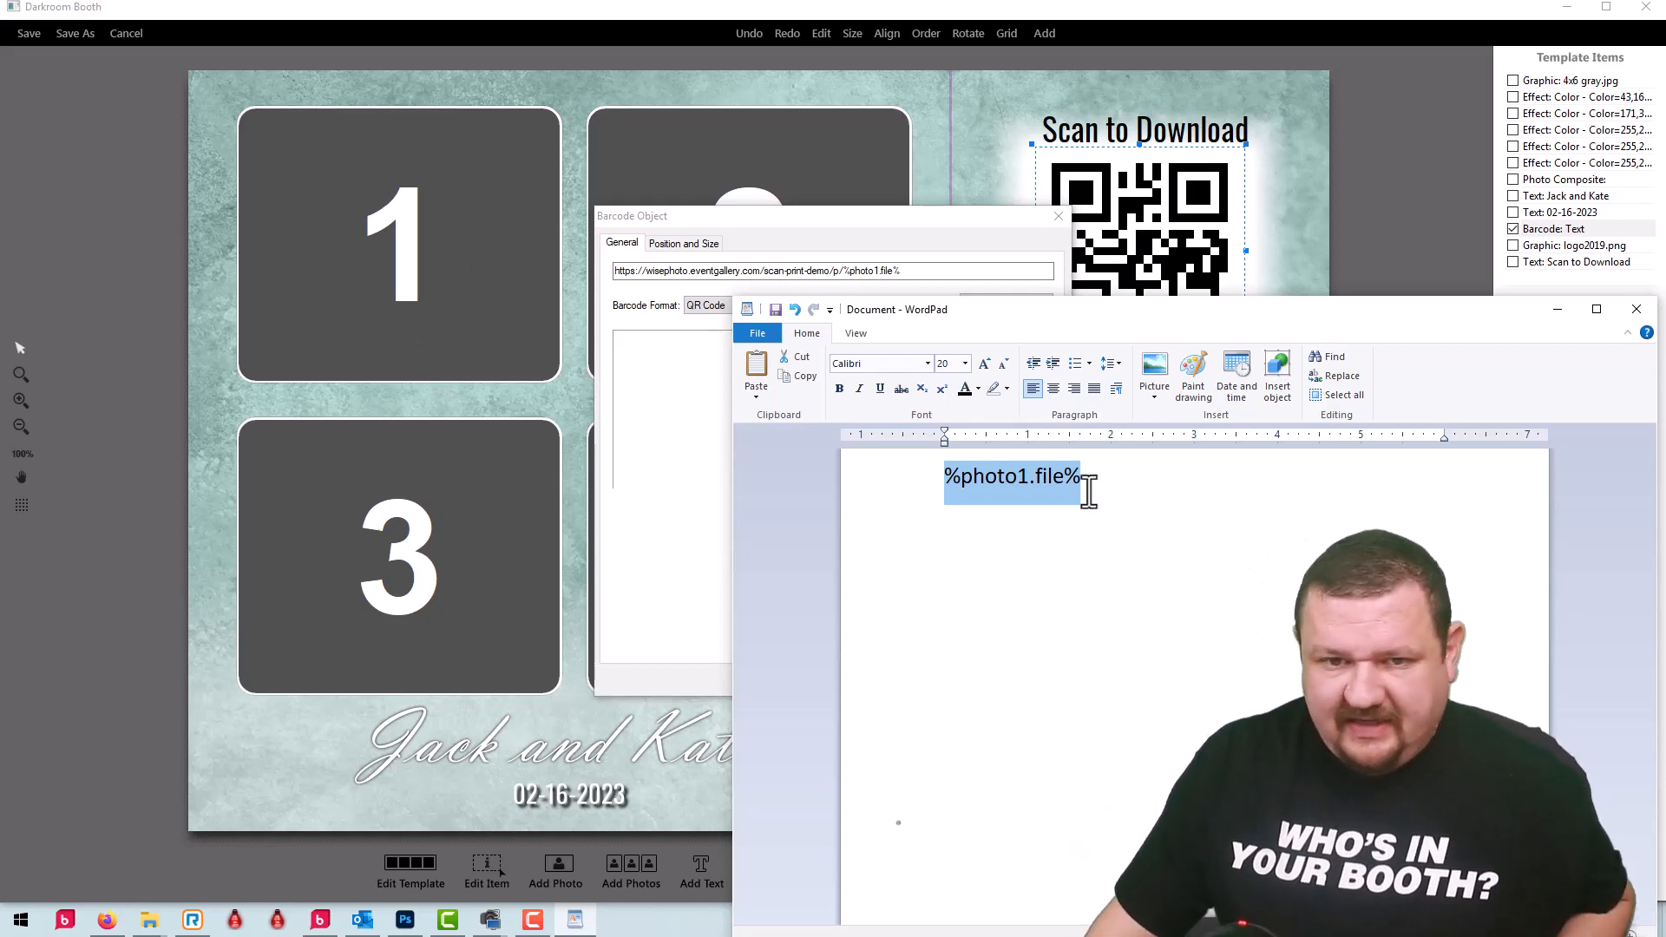
# Step: Return to Darkroom Booth, apply the new QR code content and save the template
pyautogui.click(935, 217)
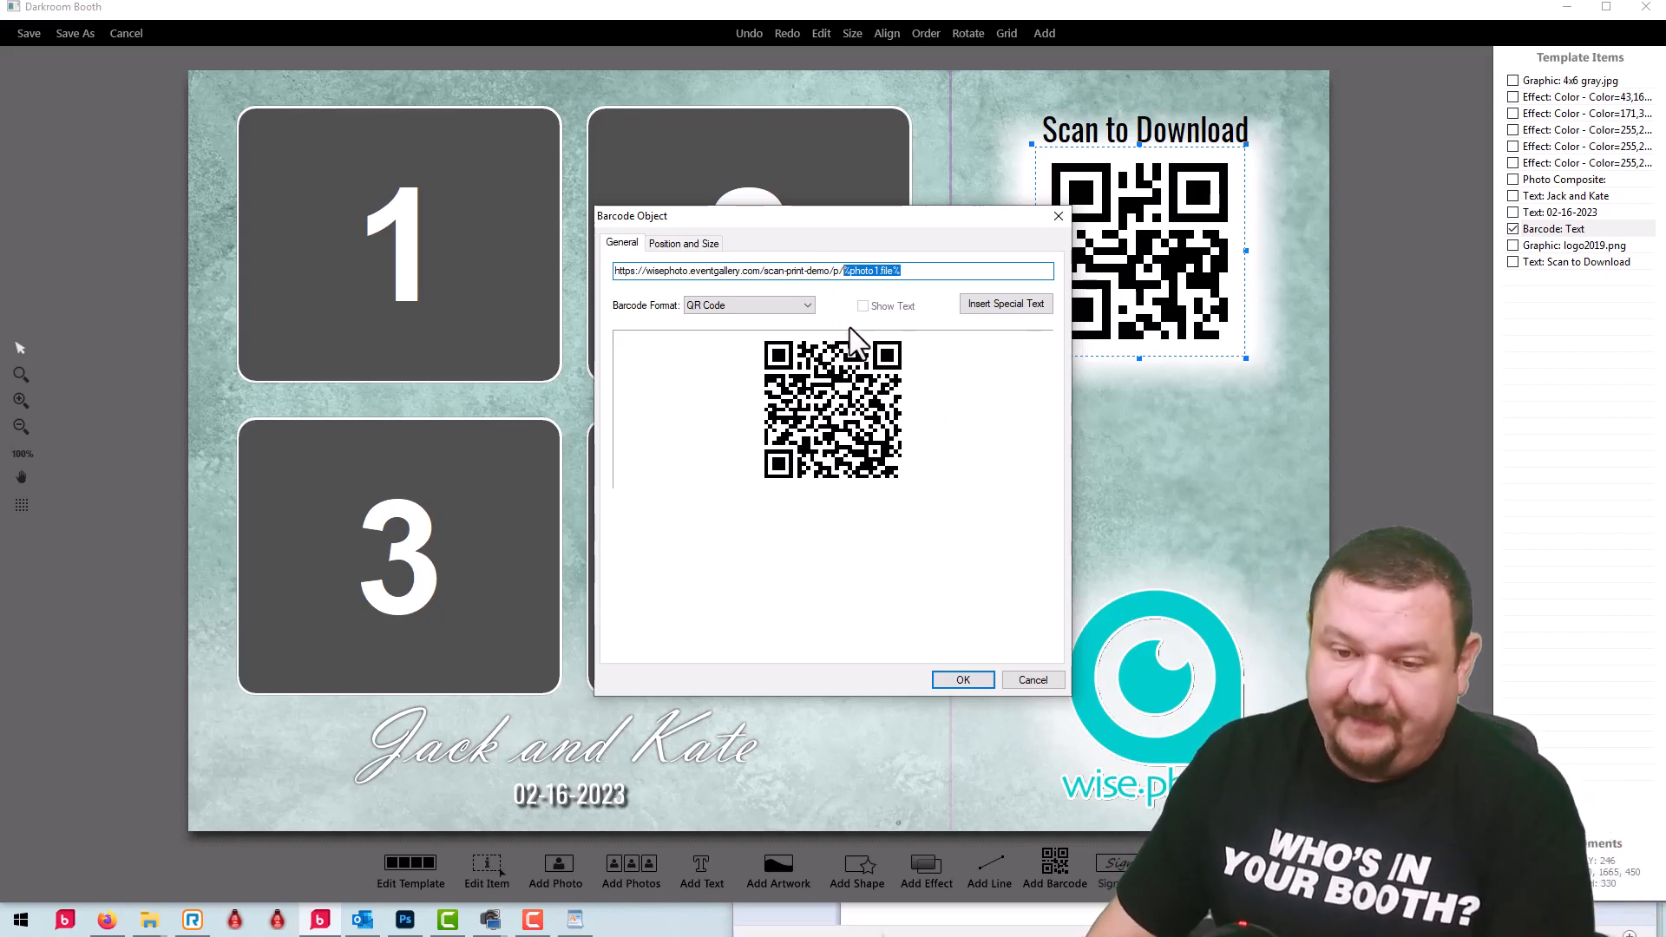
pyautogui.click(963, 681)
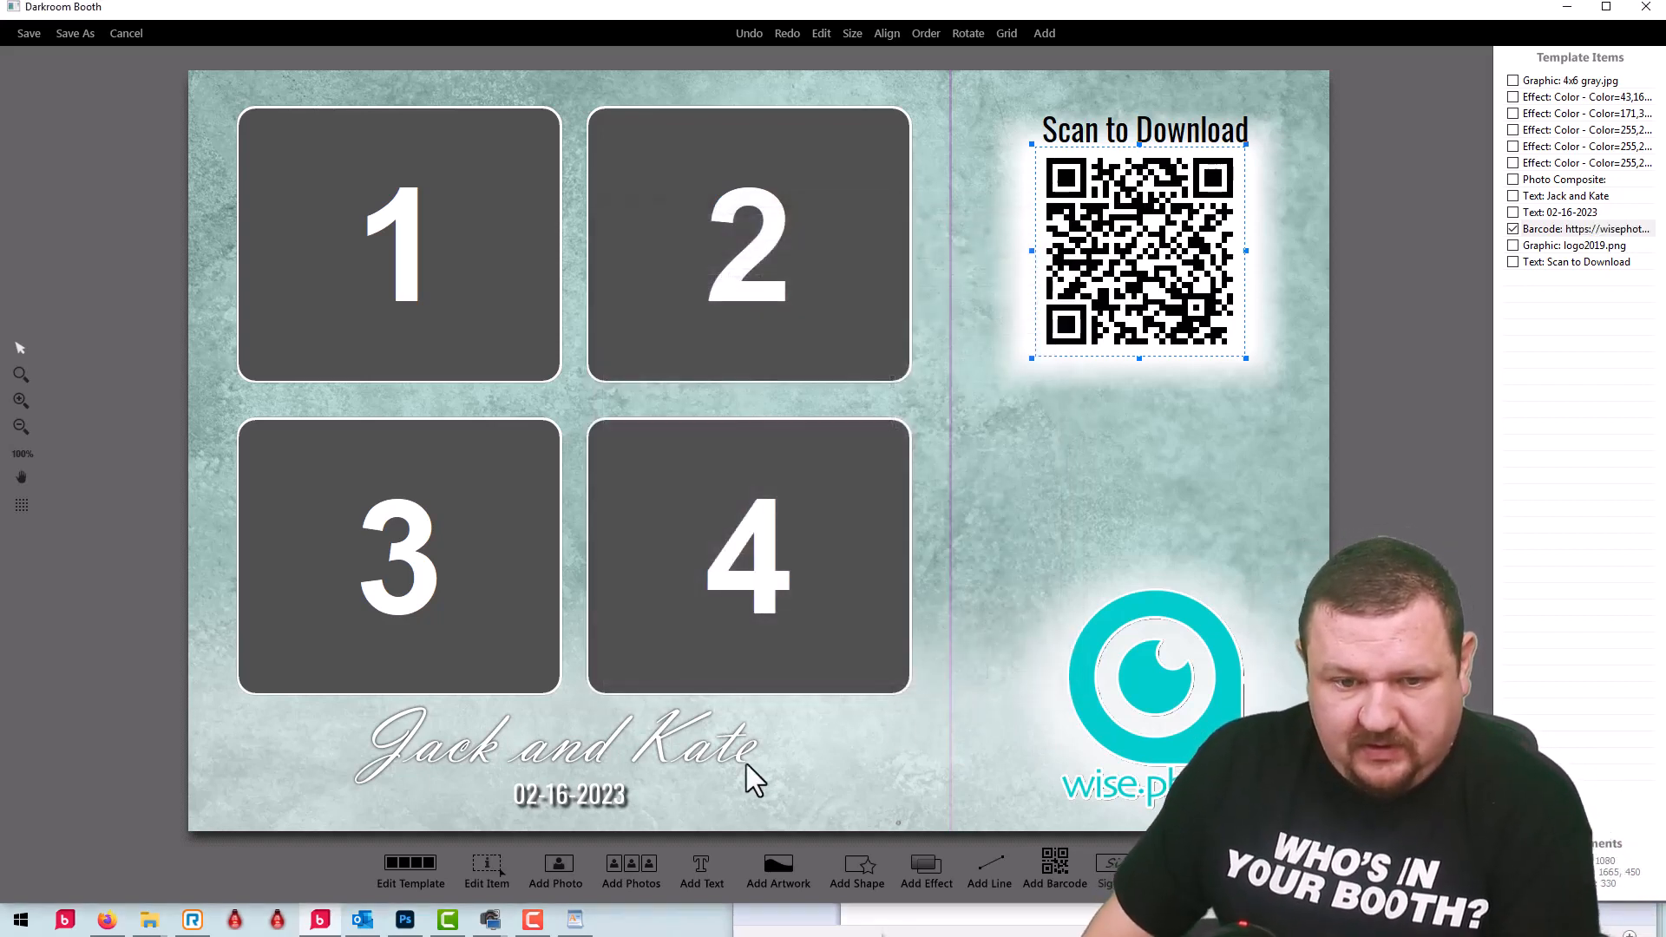
pyautogui.click(29, 34)
# Step: Open the "4x4 plus2" template, inspect its "Thanks for stopping by our booth!" text and select that text item
pyautogui.doubleClick(1580, 179)
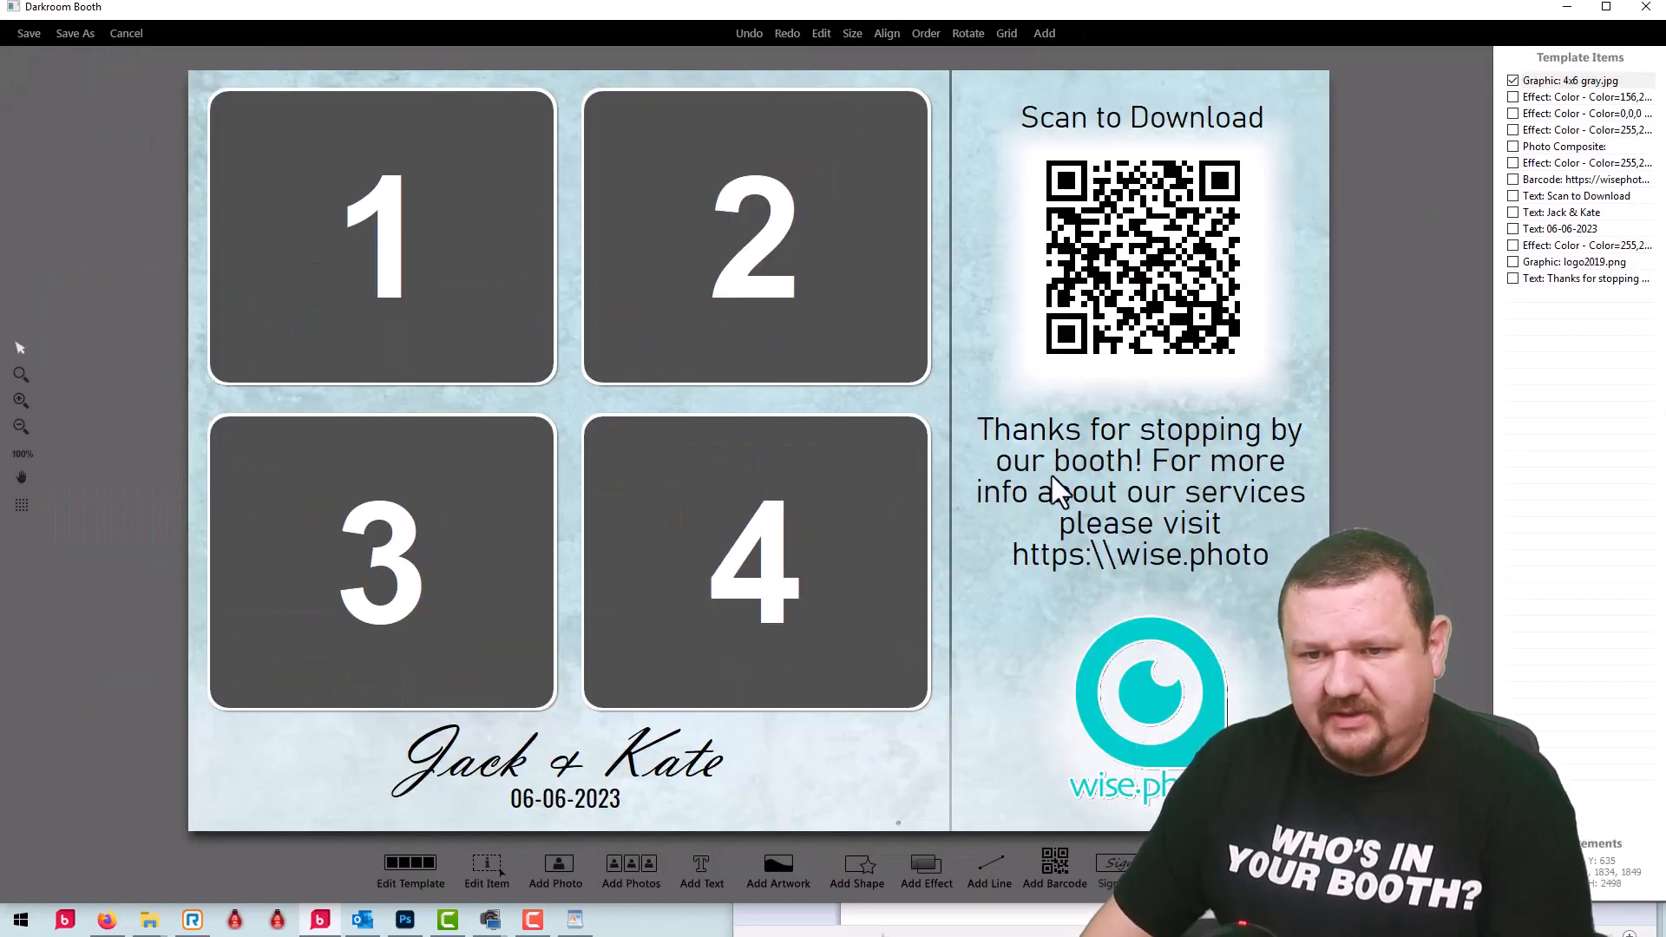
pyautogui.click(1130, 493)
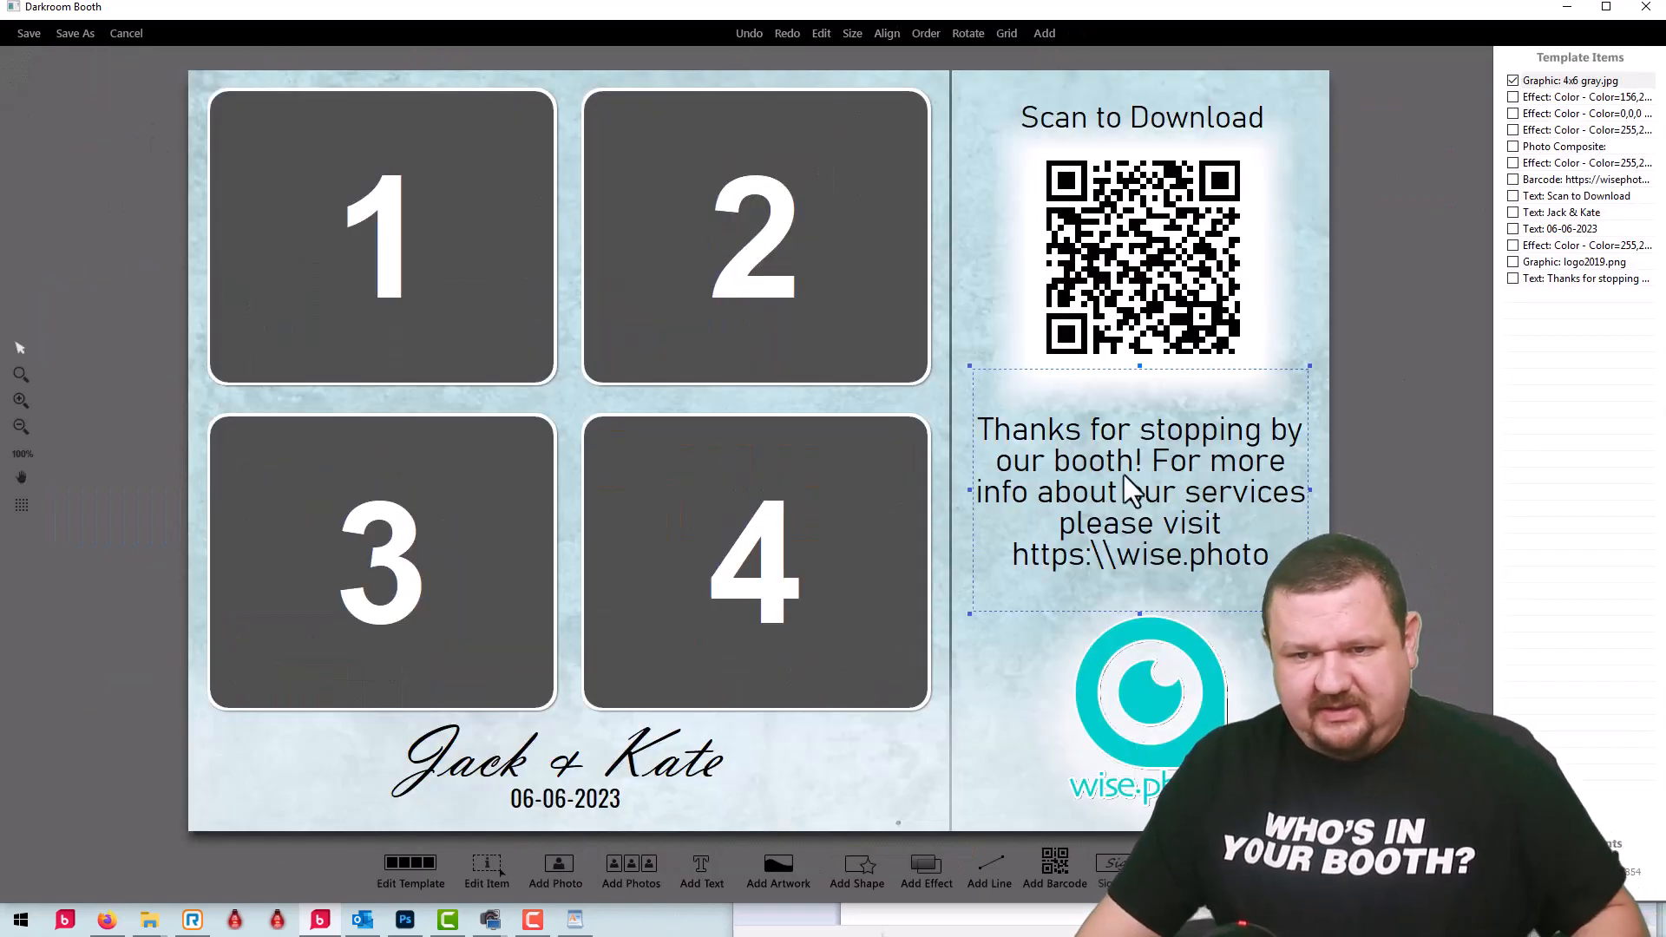
pyautogui.doubleClick(1131, 492)
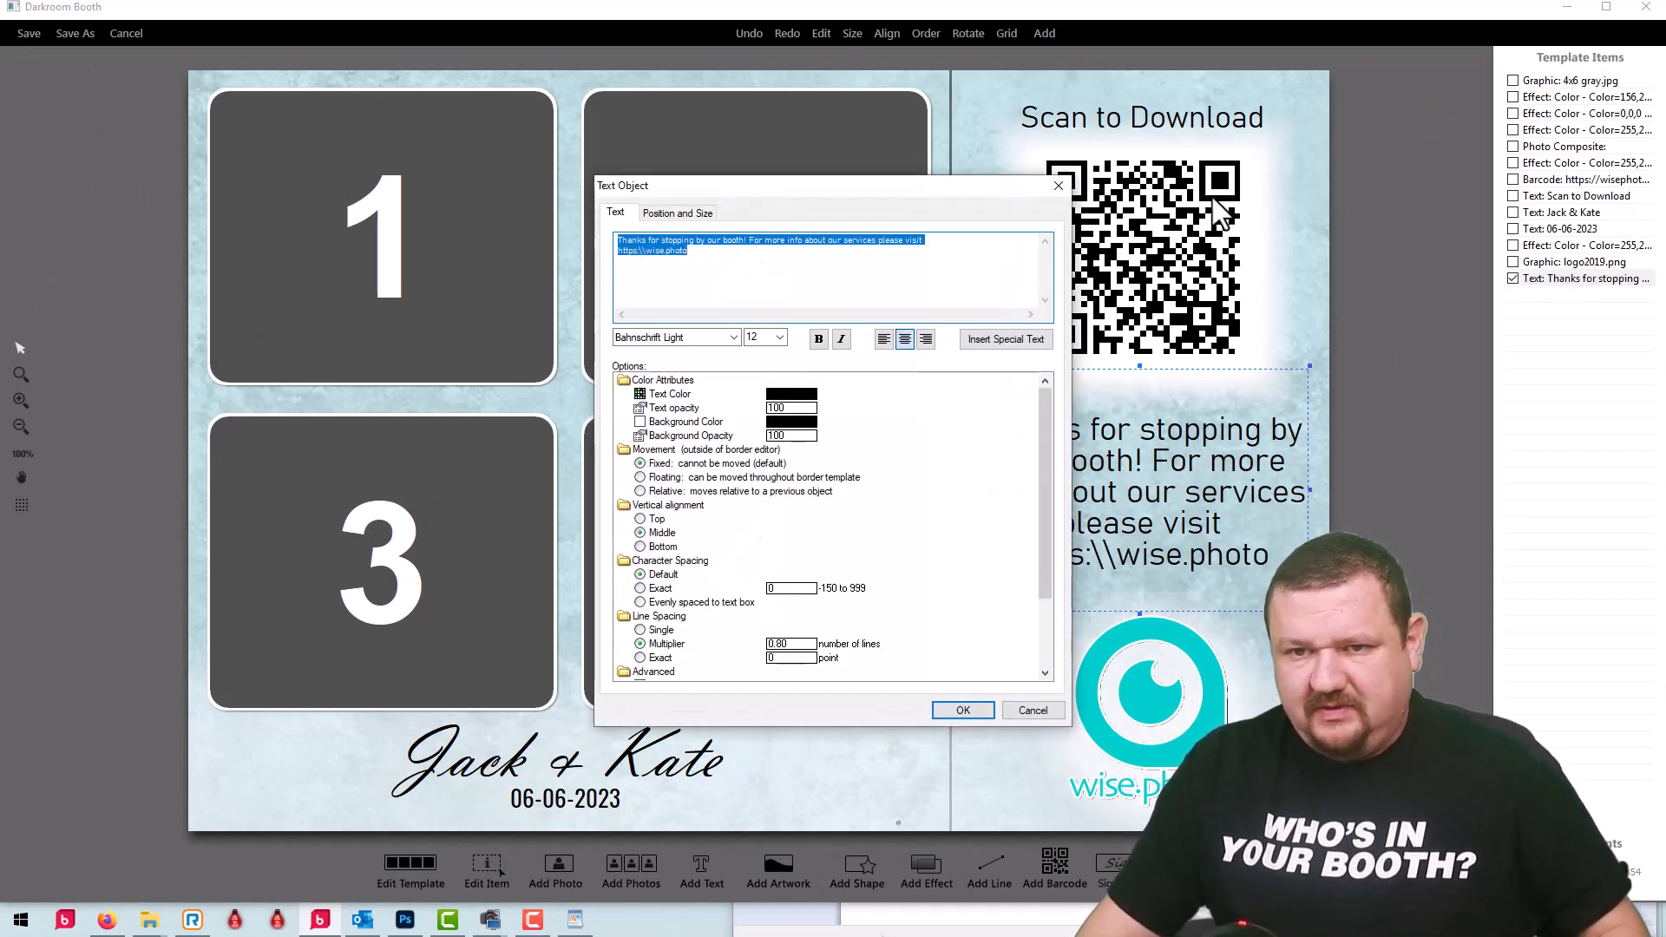
pyautogui.click(1058, 185)
pyautogui.click(1548, 266)
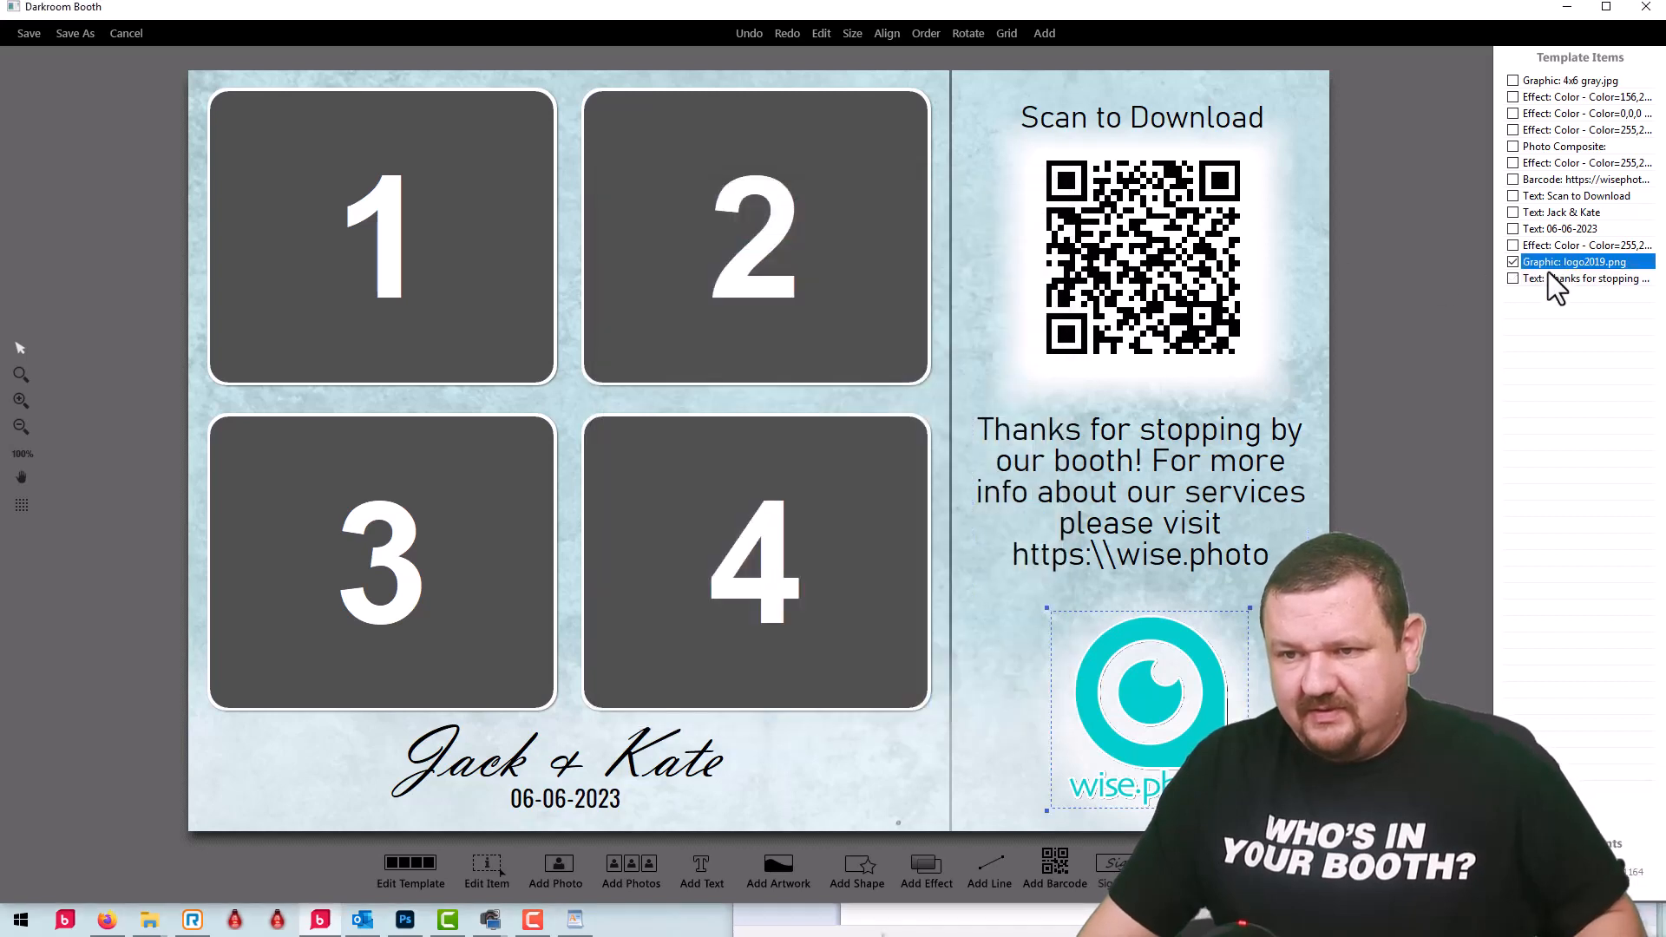
pyautogui.click(1548, 276)
pyautogui.click(1547, 276)
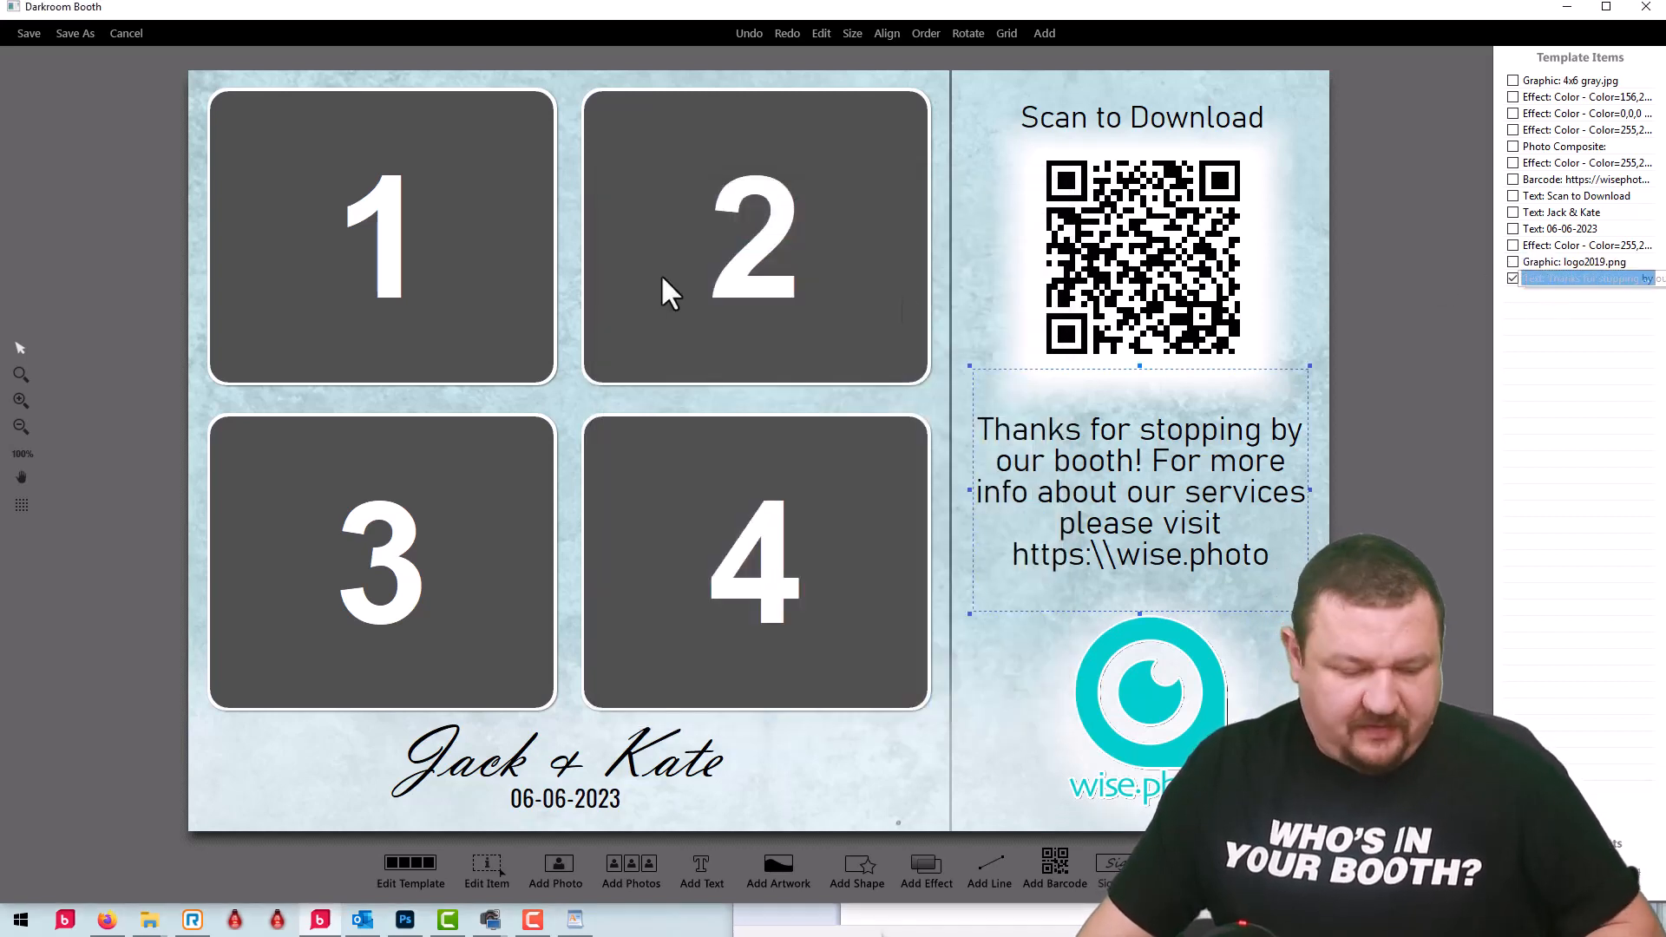
# Step: Leave the "4x4 plus2" template without saving and reopen "4x6 scan print demo" for editing
pyautogui.click(126, 33)
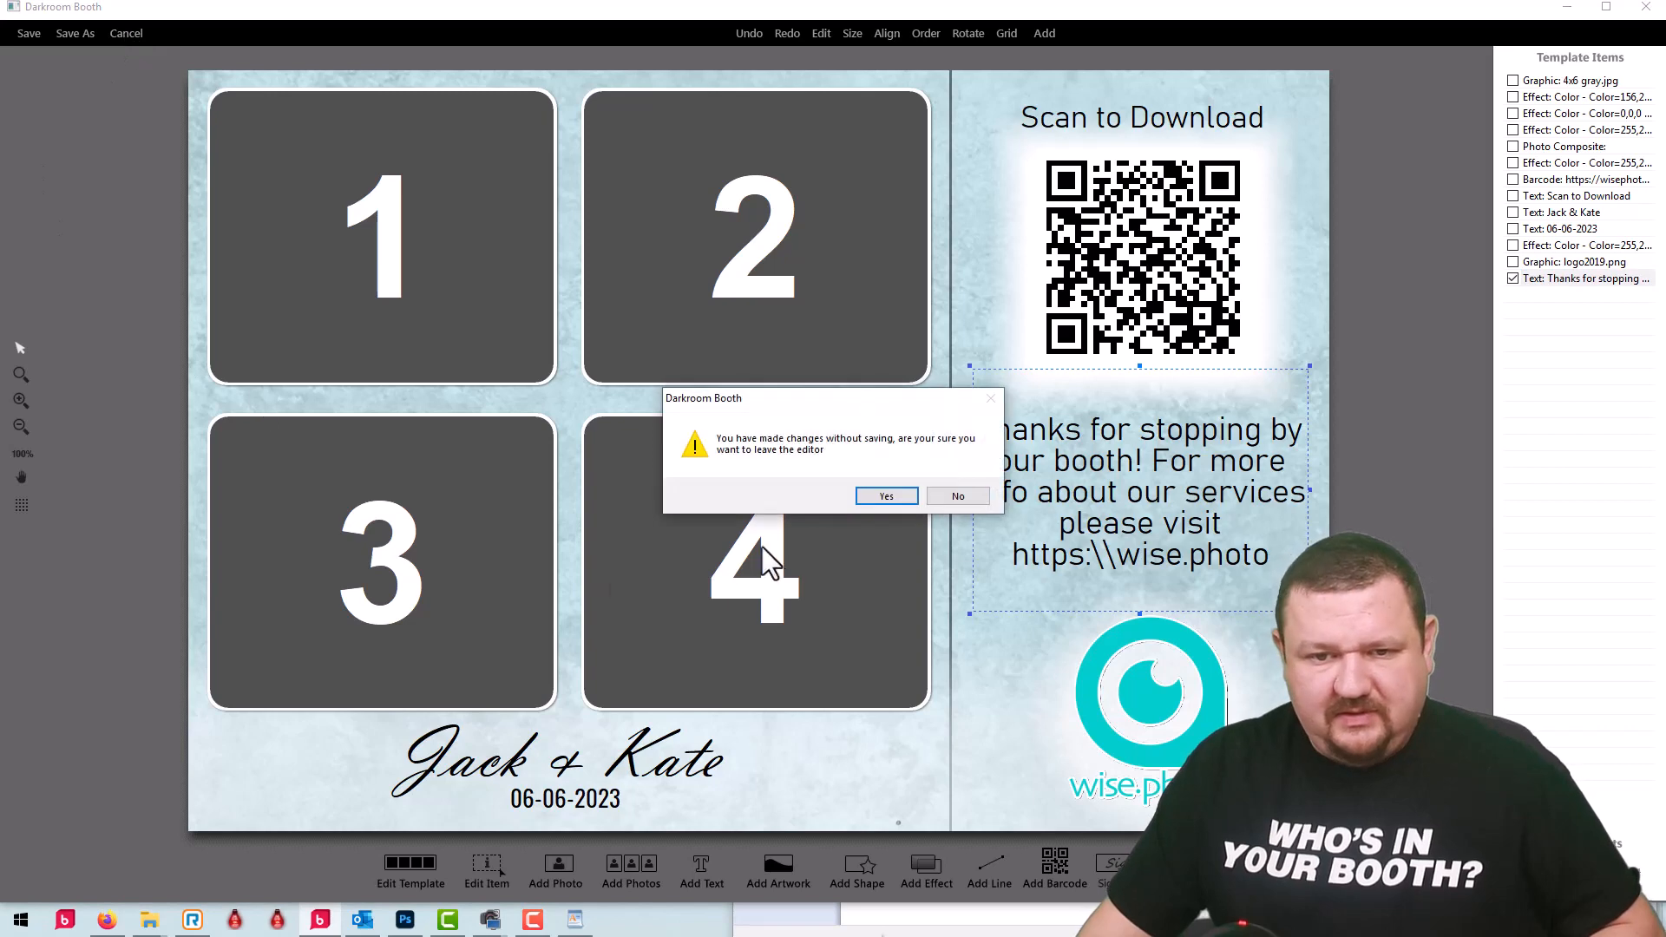
pyautogui.click(886, 496)
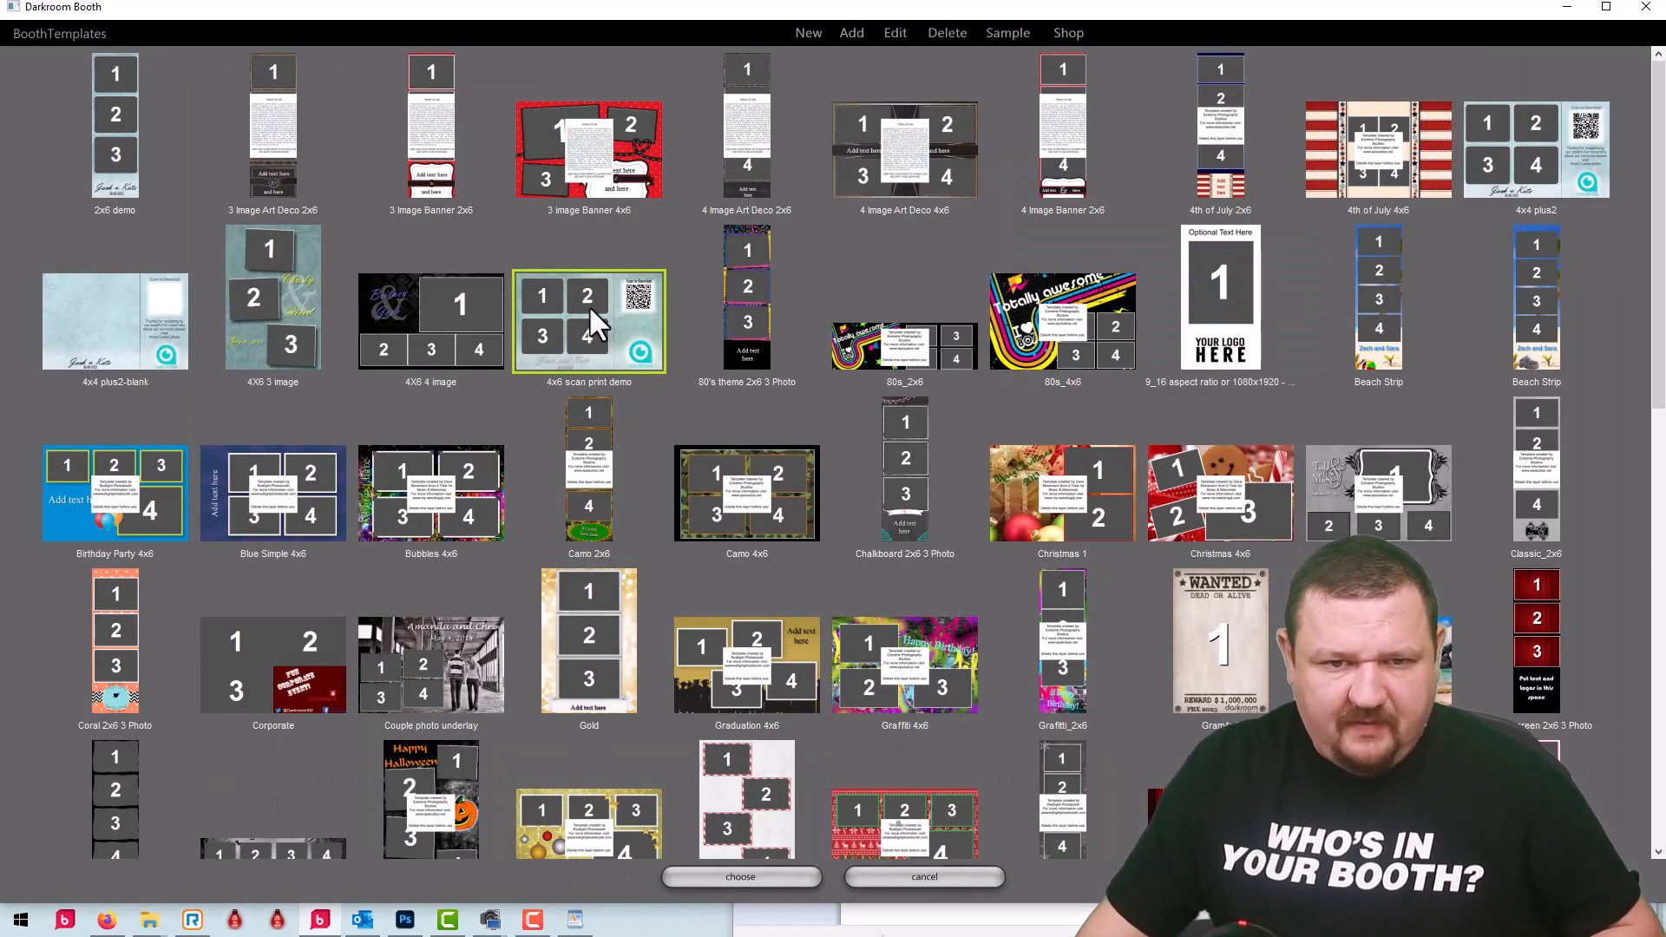
pyautogui.doubleClick(596, 309)
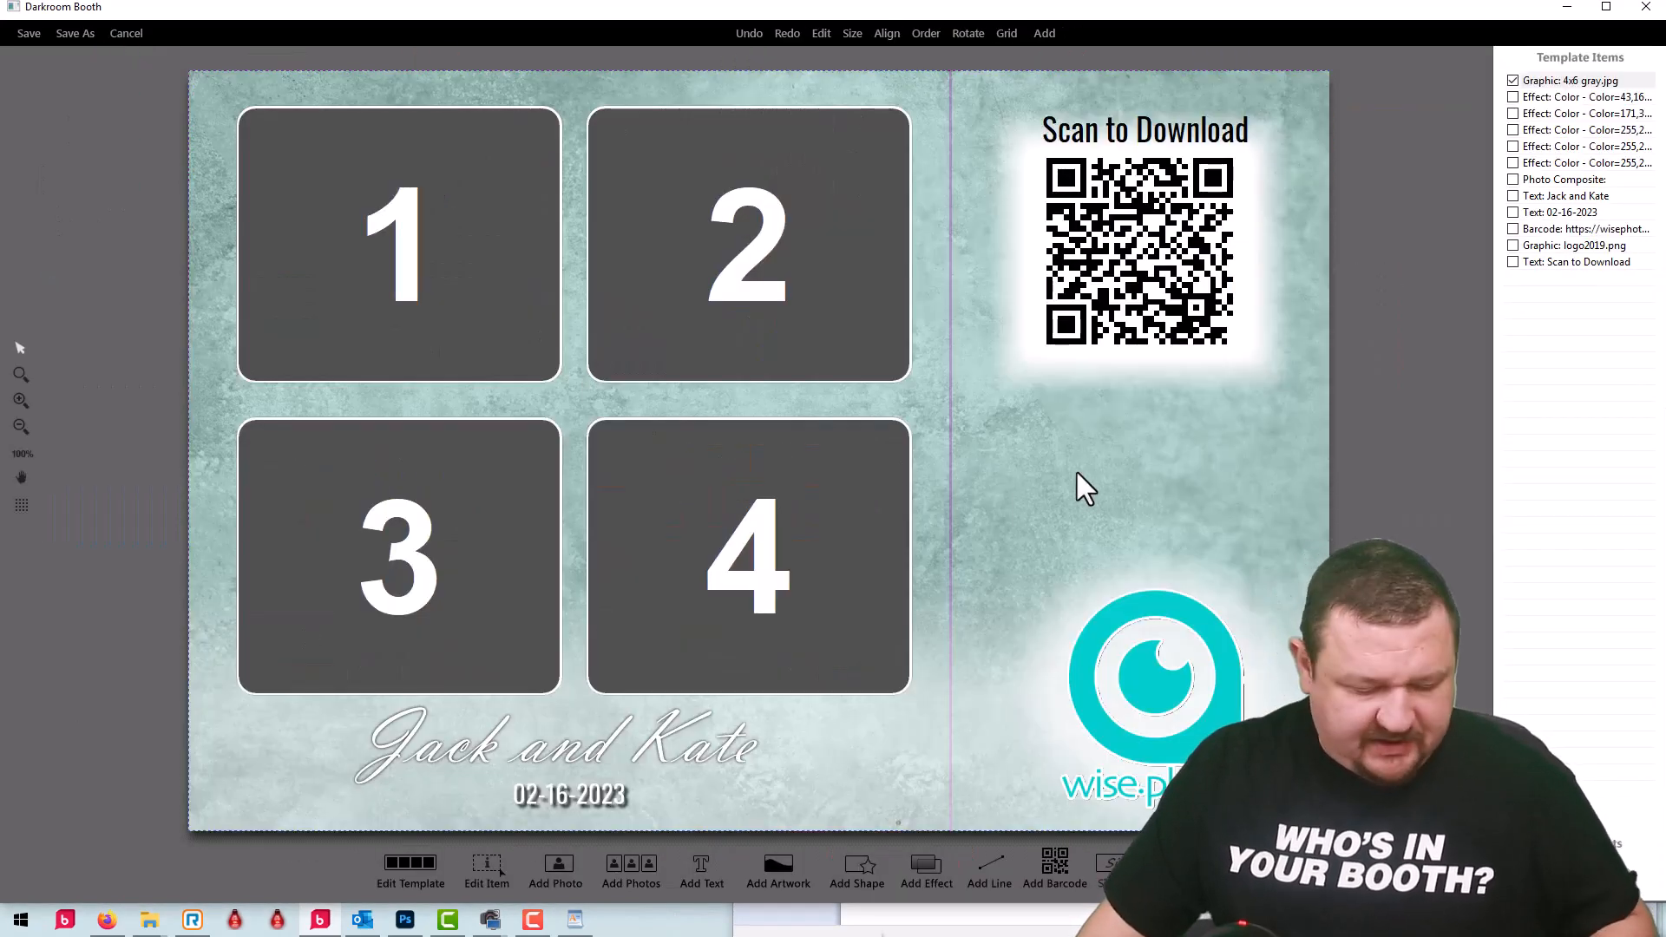
# Step: Paste the copied "Thanks for stopping by our booth!" text between the QR code and the logo, and save the template
pyautogui.hotkey('ctrl', 'v')
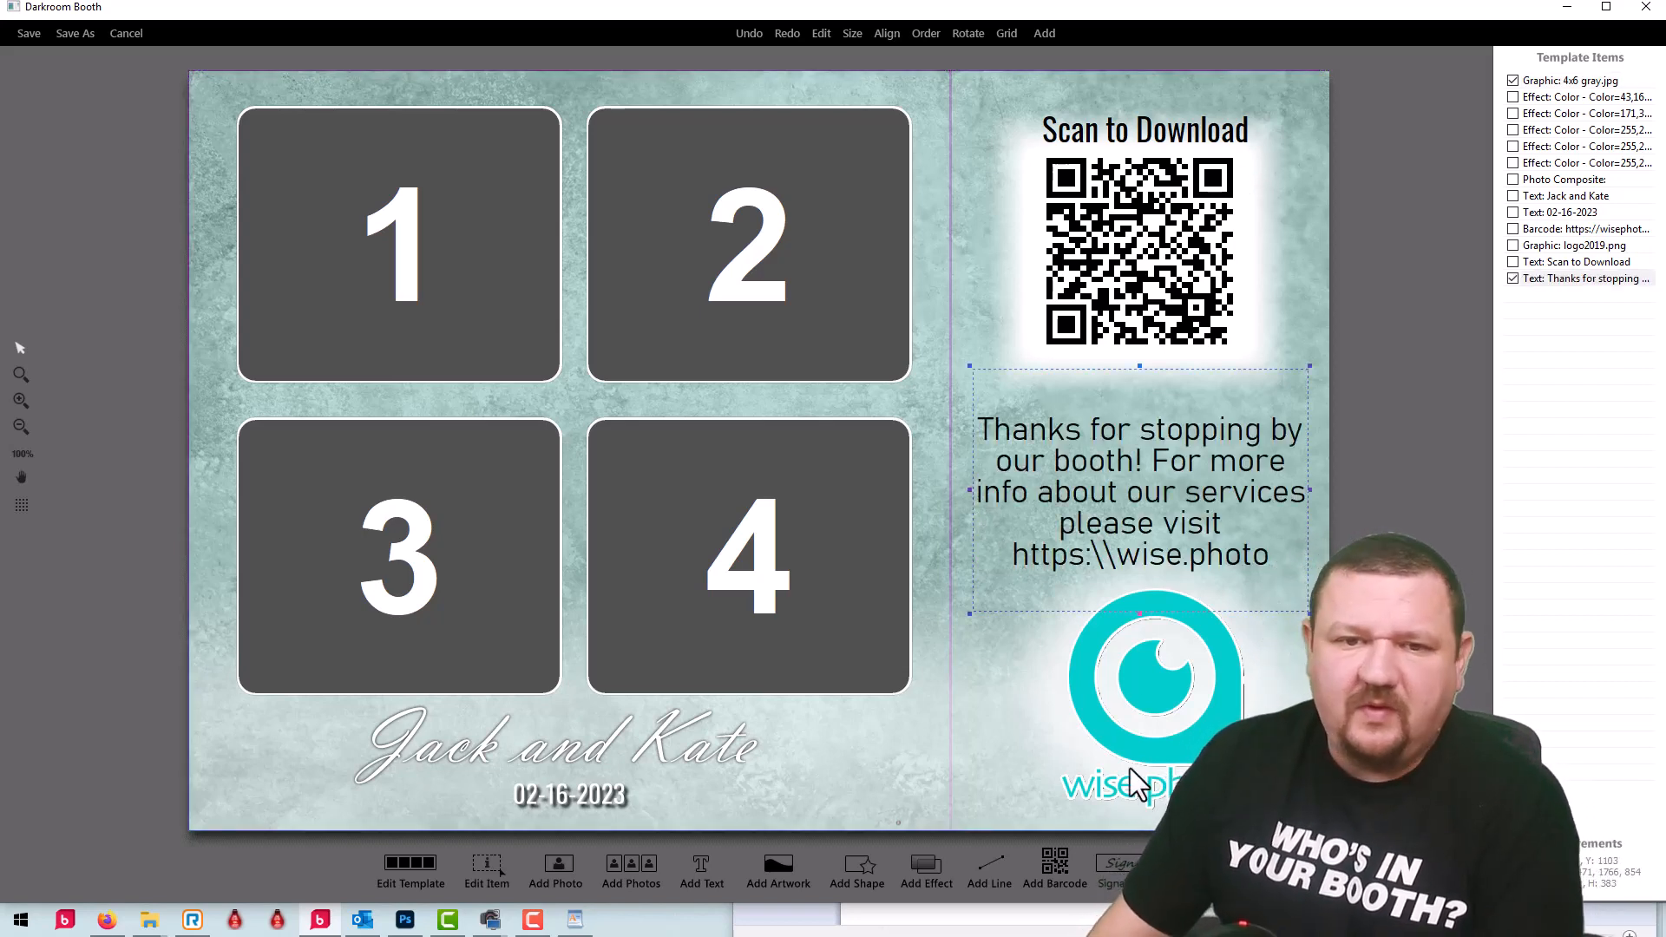
pyautogui.click(321, 233)
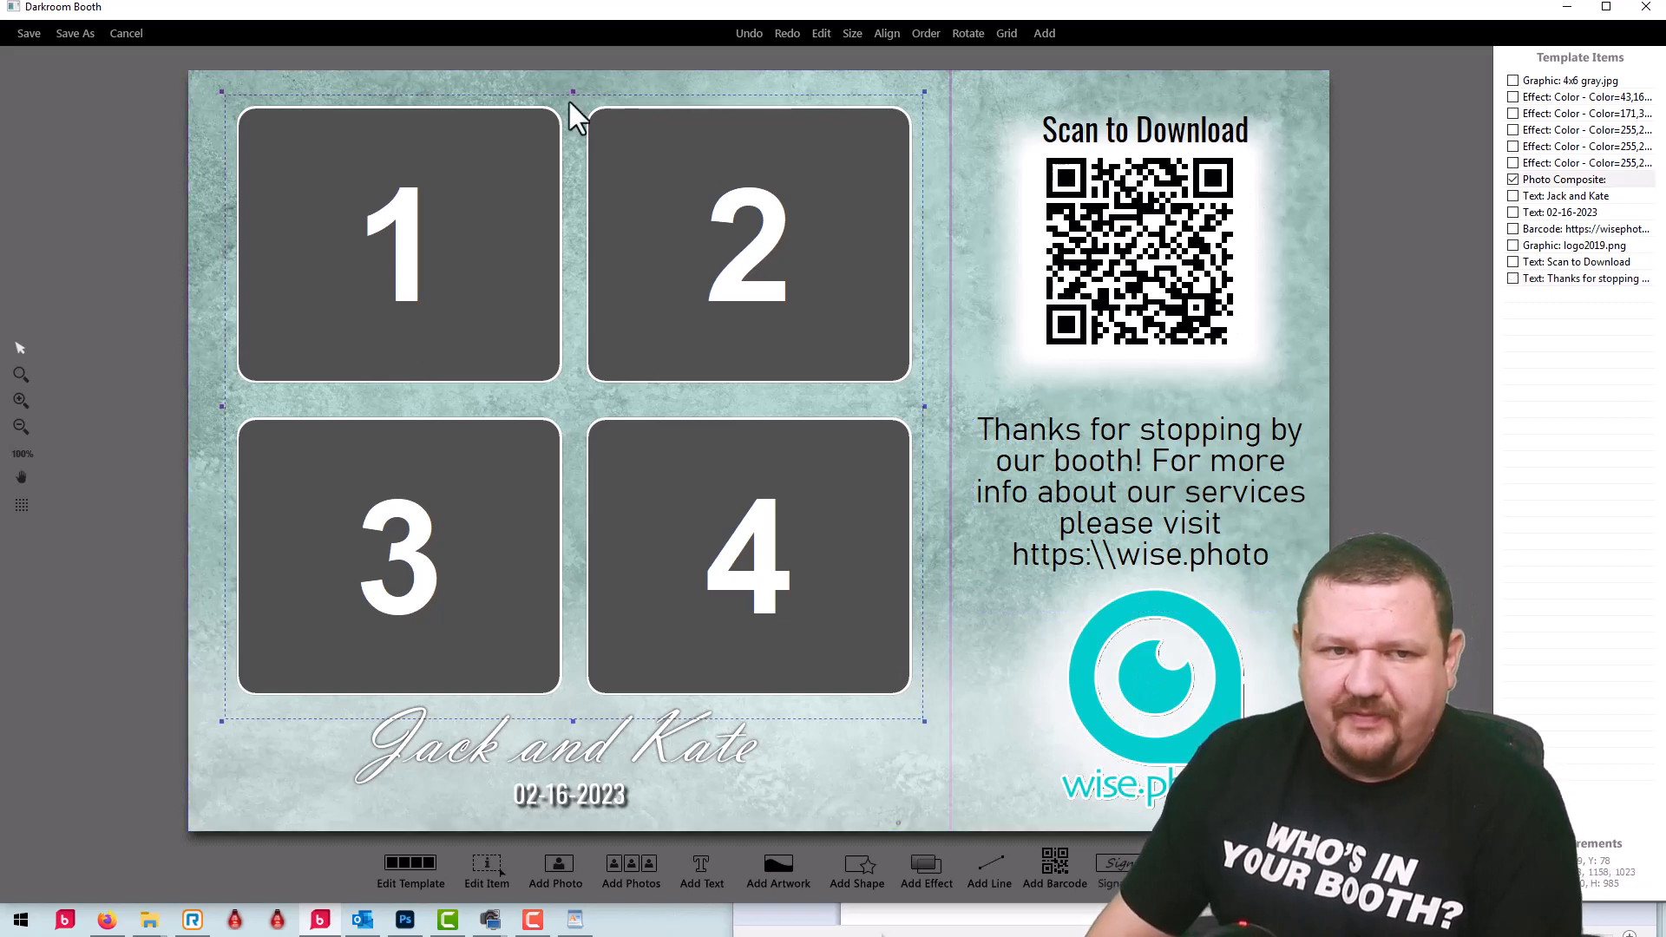
pyautogui.click(191, 90)
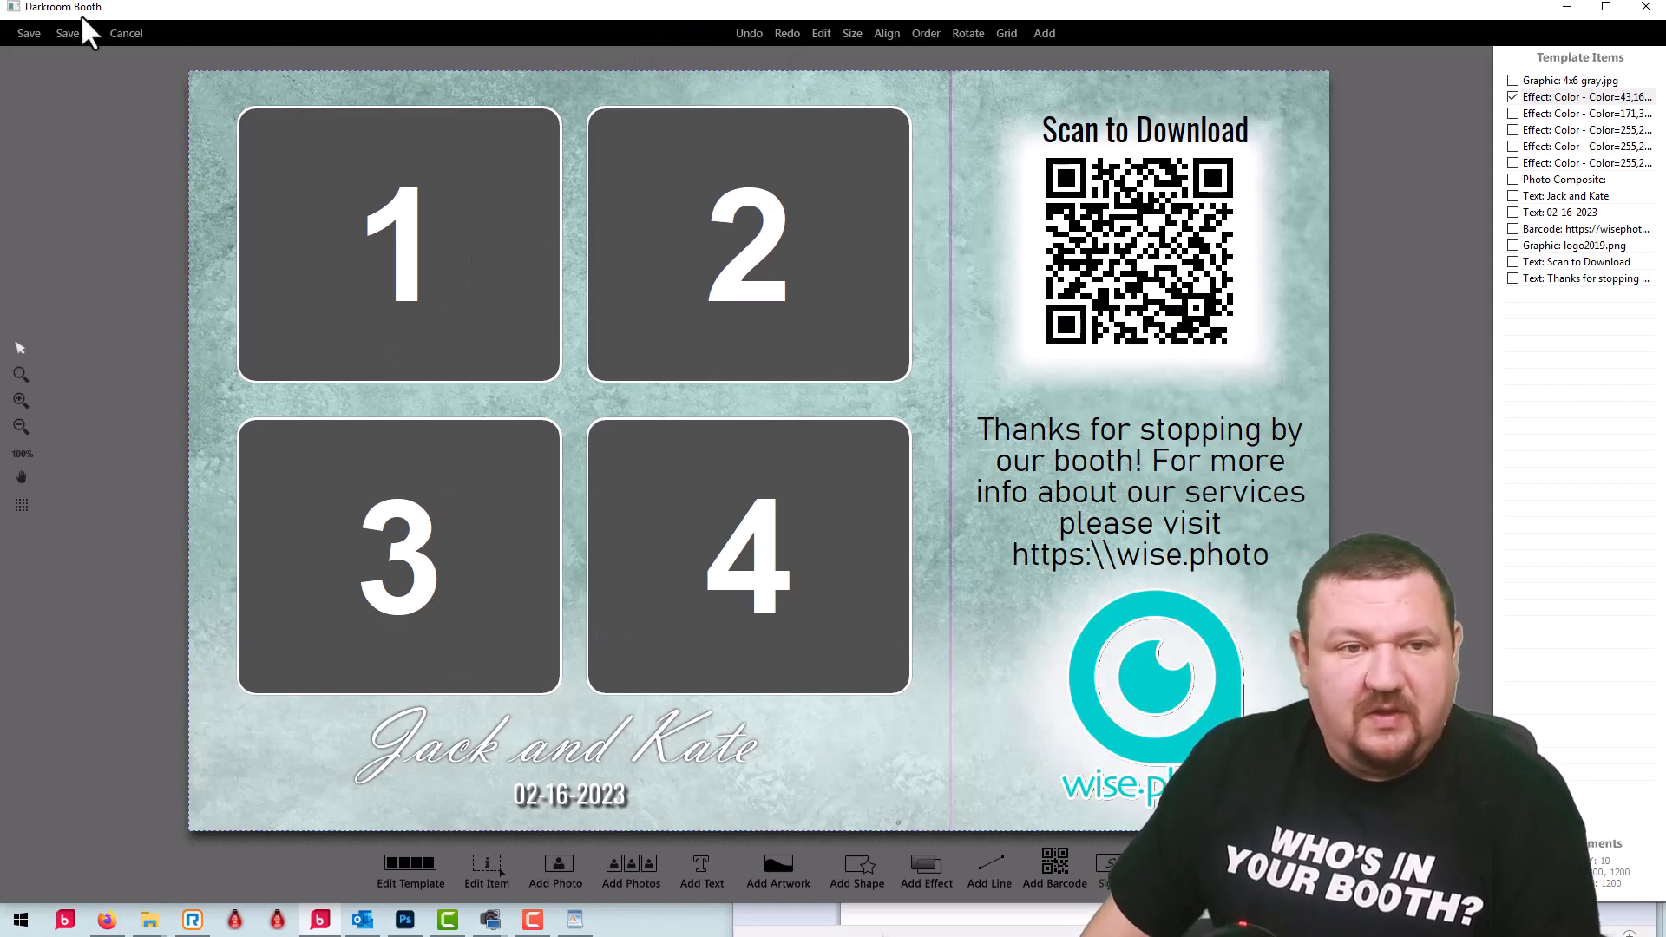
pyautogui.click(29, 34)
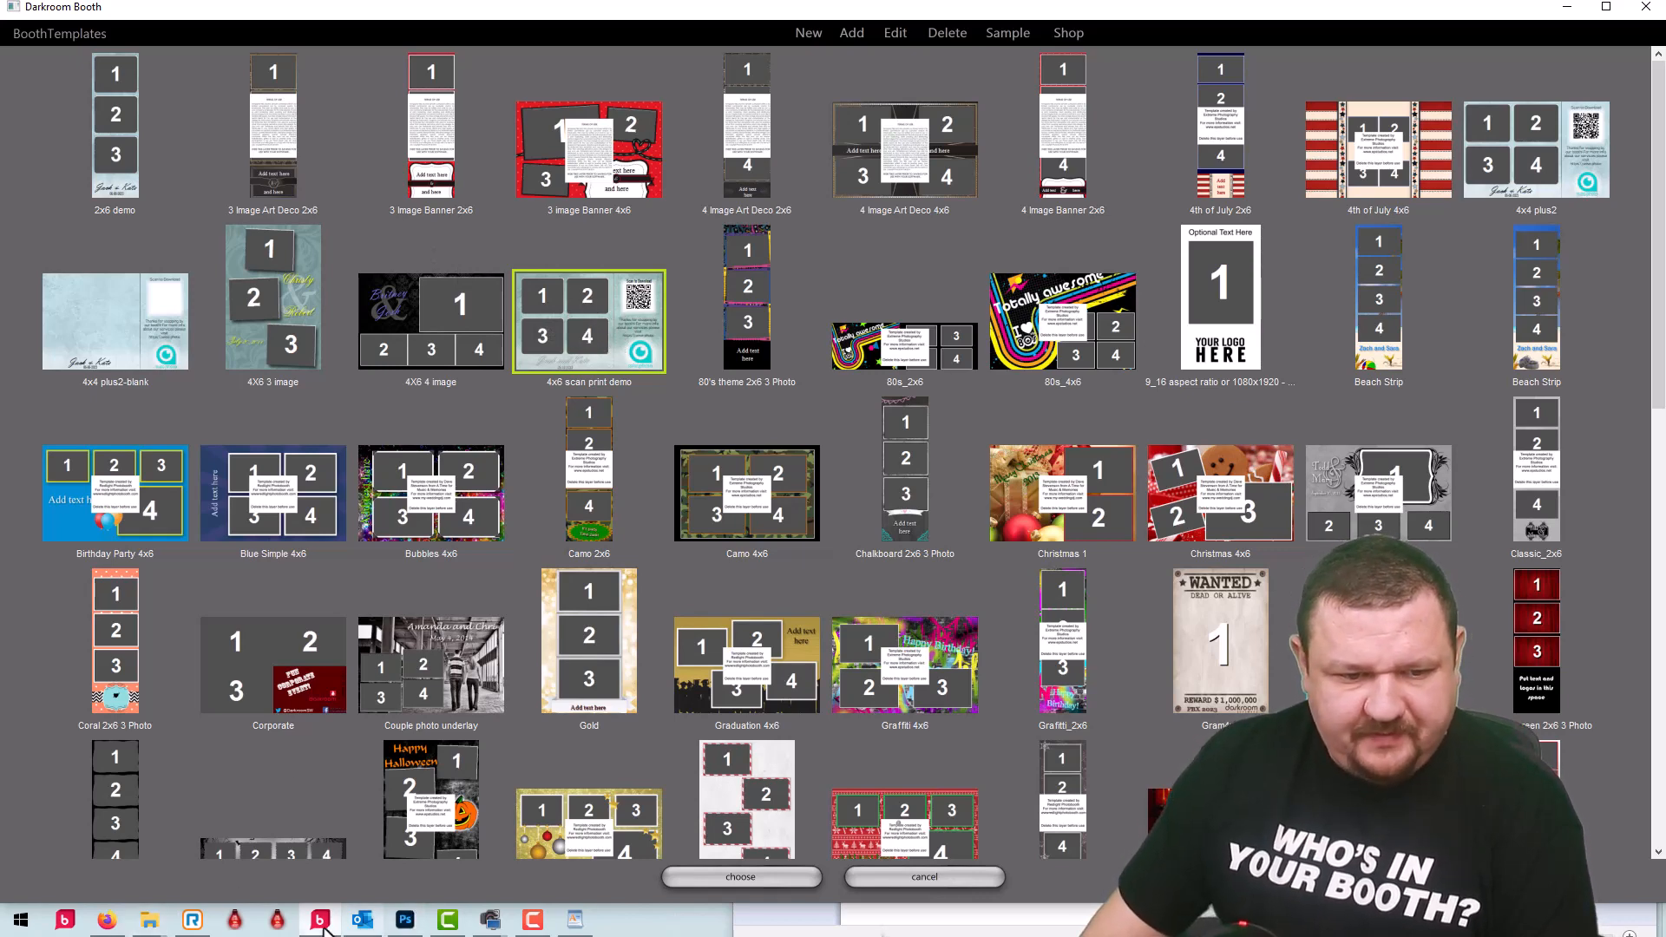
# Step: Switch to Firefox and examine the Scan Print Demo photo page from the posted print down to its sharing options
pyautogui.click(115, 923)
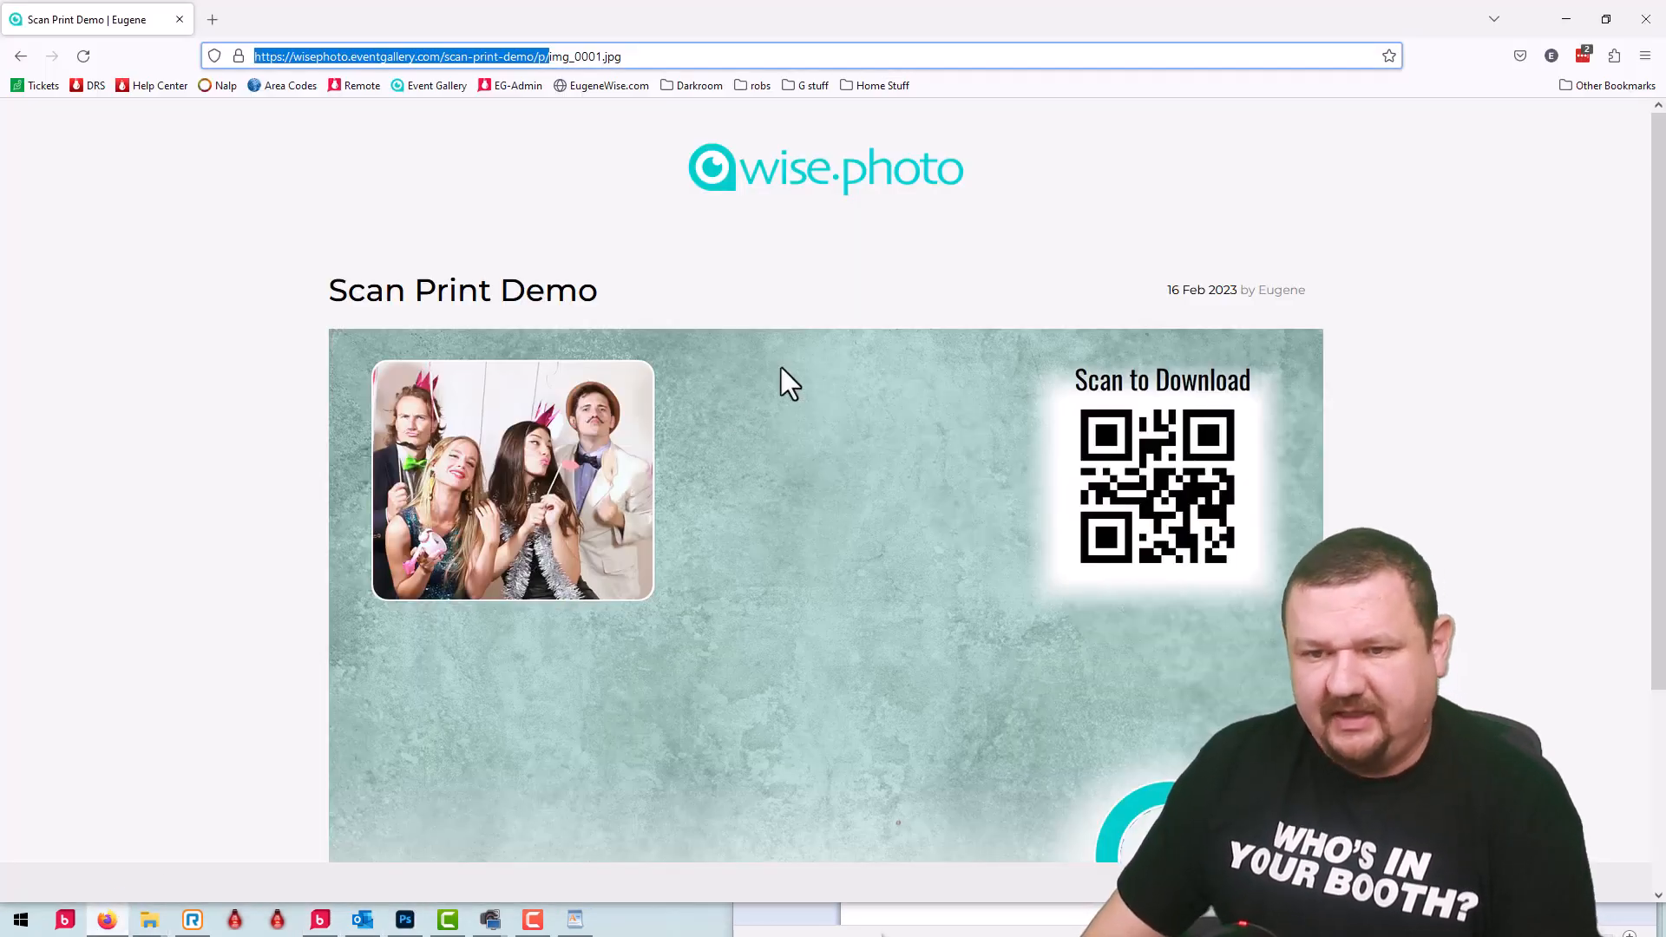
pyautogui.scroll(-3, 963, 429)
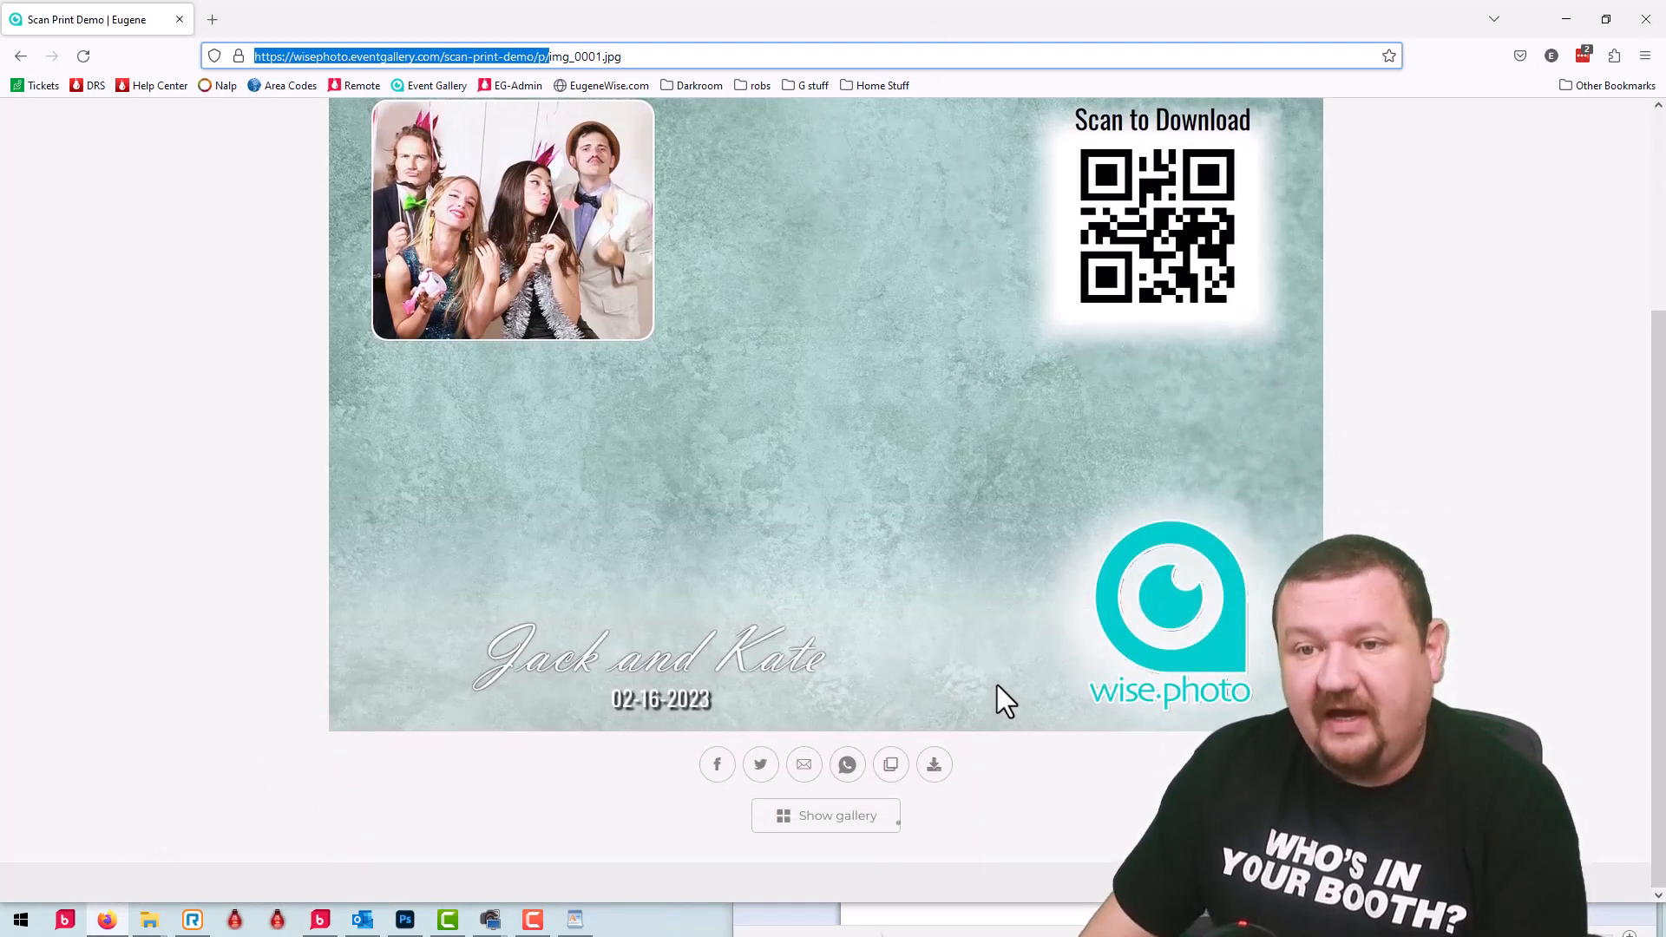
pyautogui.scroll(2, 997, 692)
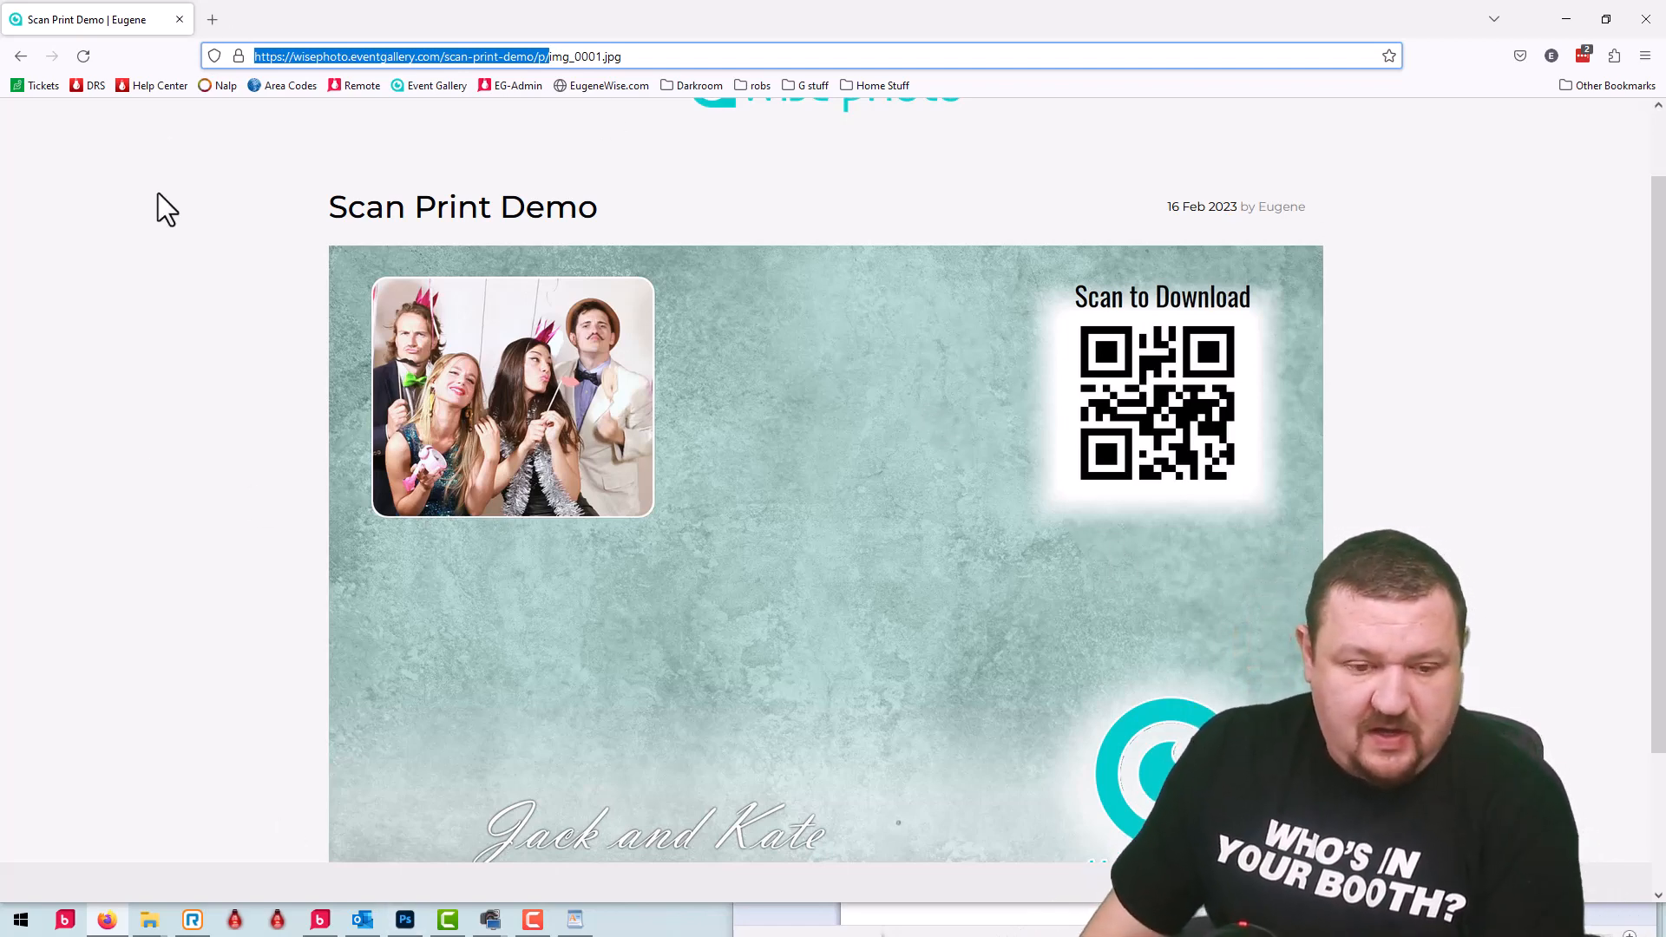
# Step: Return to Darkroom Booth, open "4x6 scan print demo" for editing and set its page size to 4x4
pyautogui.click(320, 922)
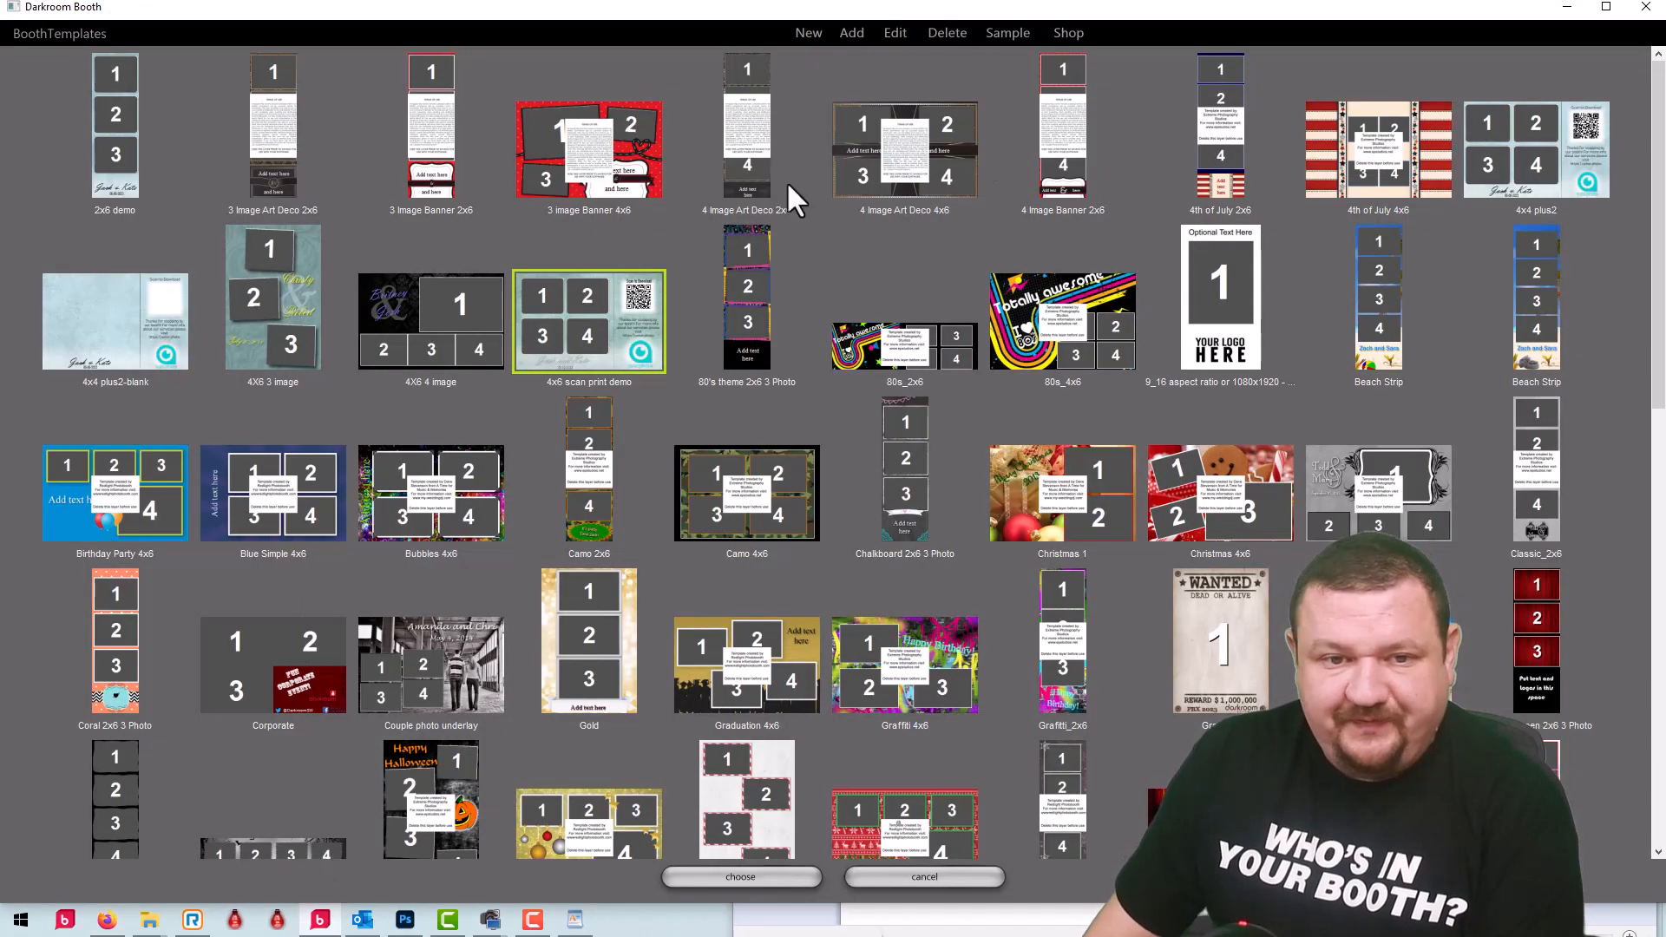
pyautogui.doubleClick(581, 328)
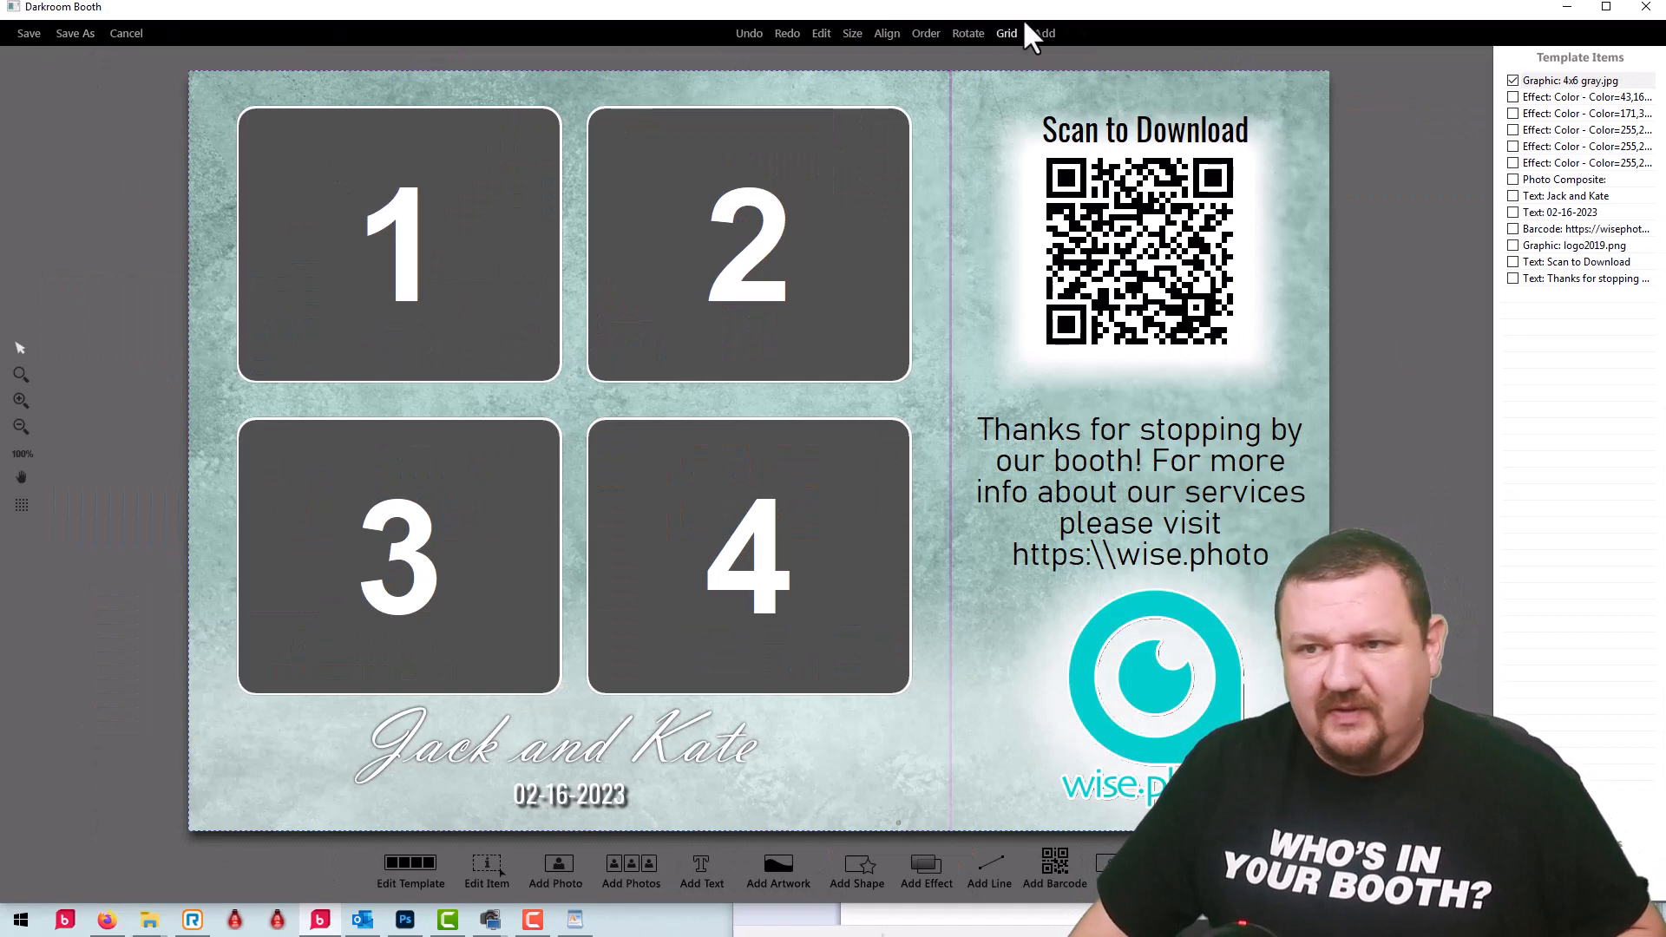
pyautogui.click(416, 868)
pyautogui.click(809, 384)
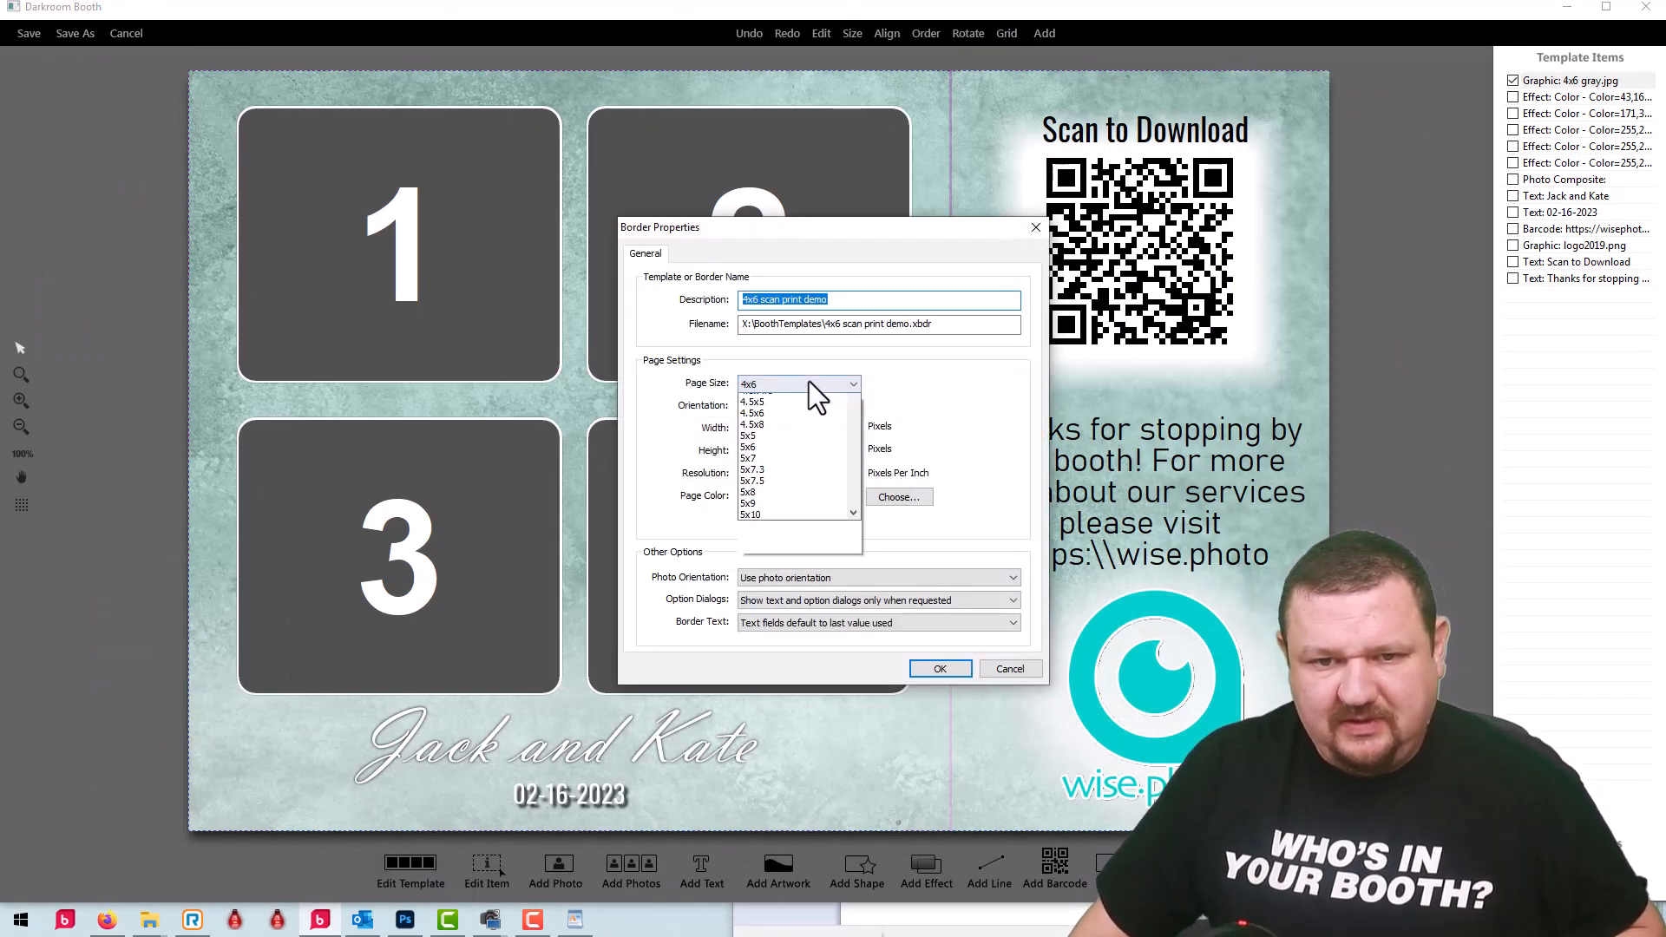
pyautogui.scroll(2, 768, 425)
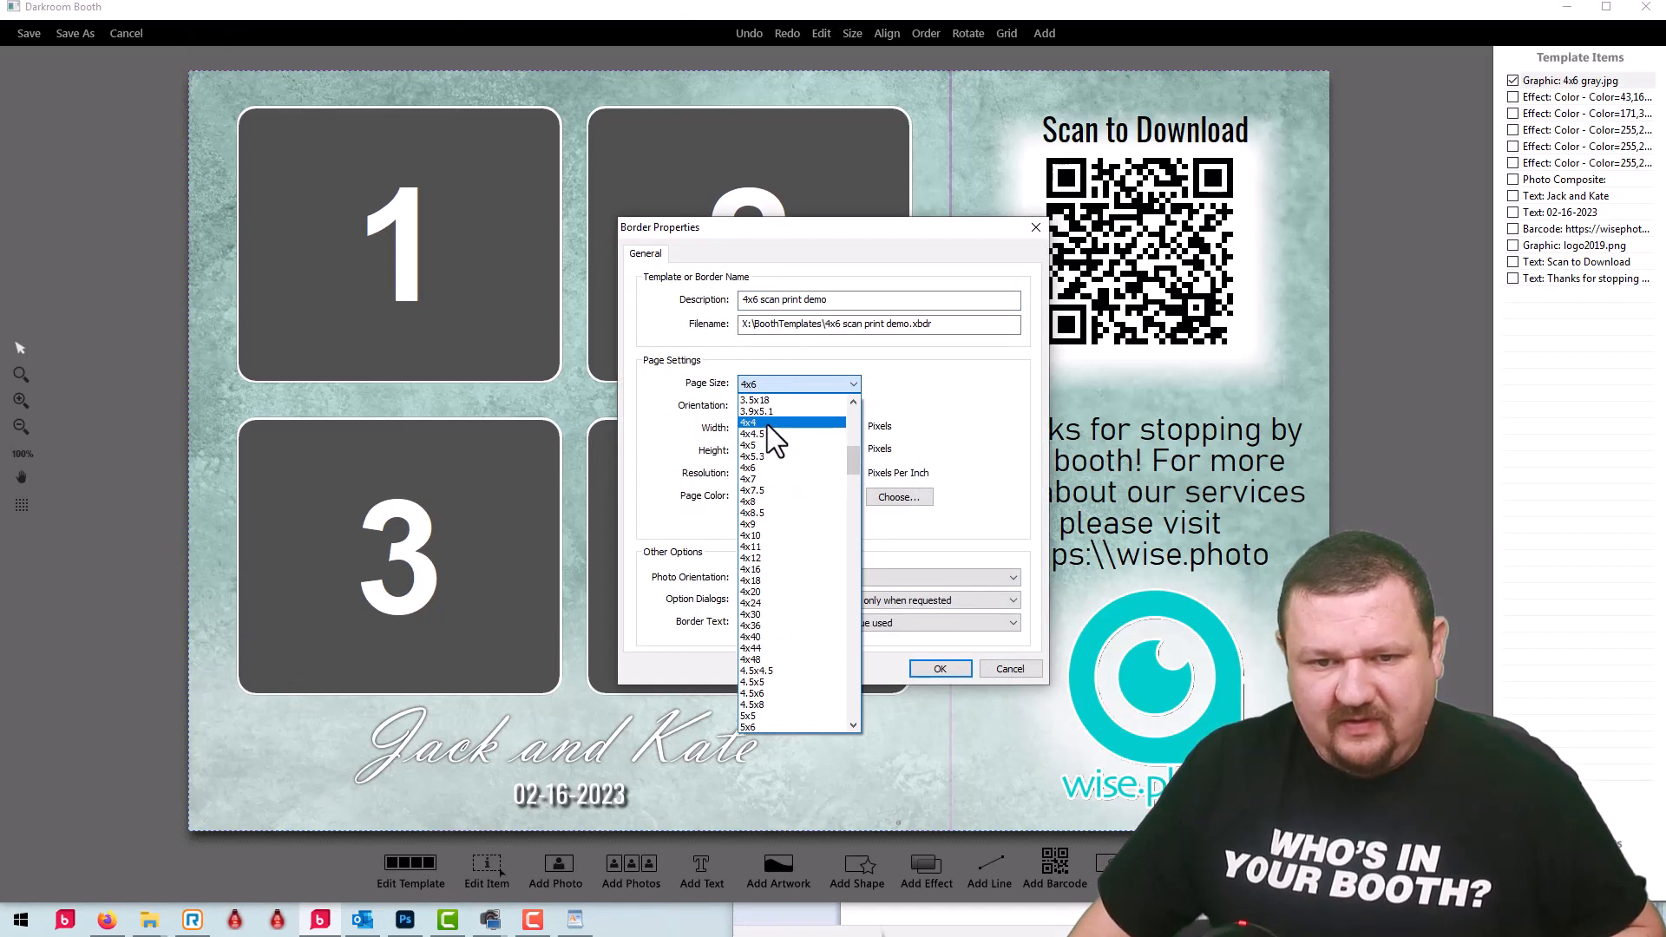
pyautogui.click(767, 424)
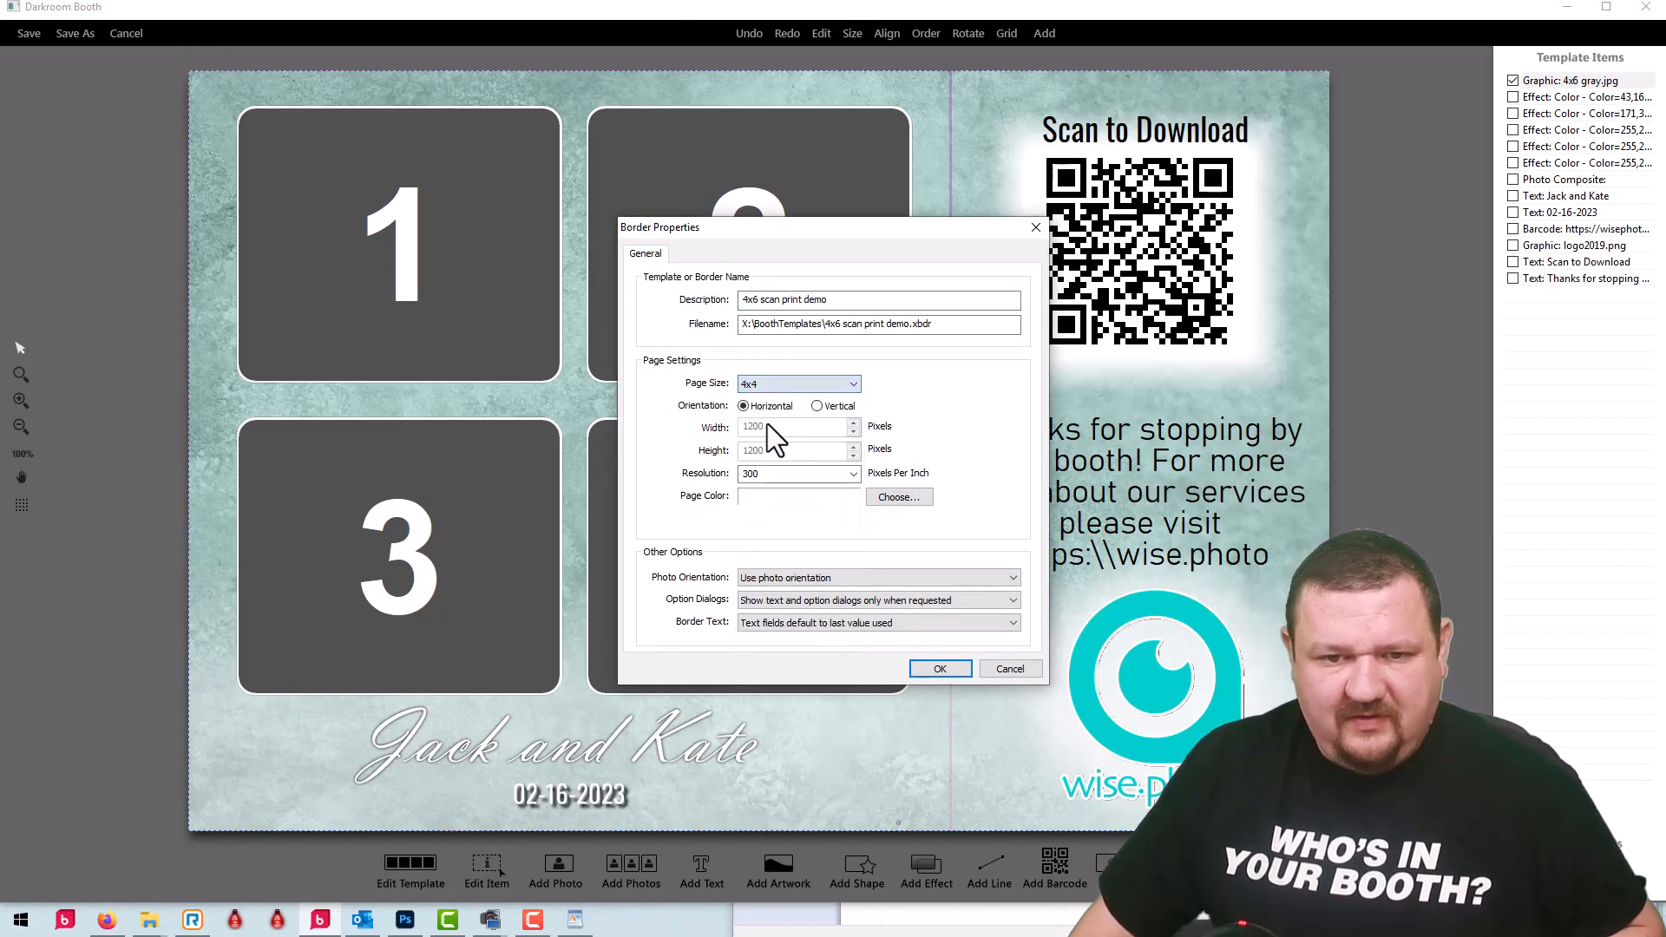
pyautogui.click(951, 666)
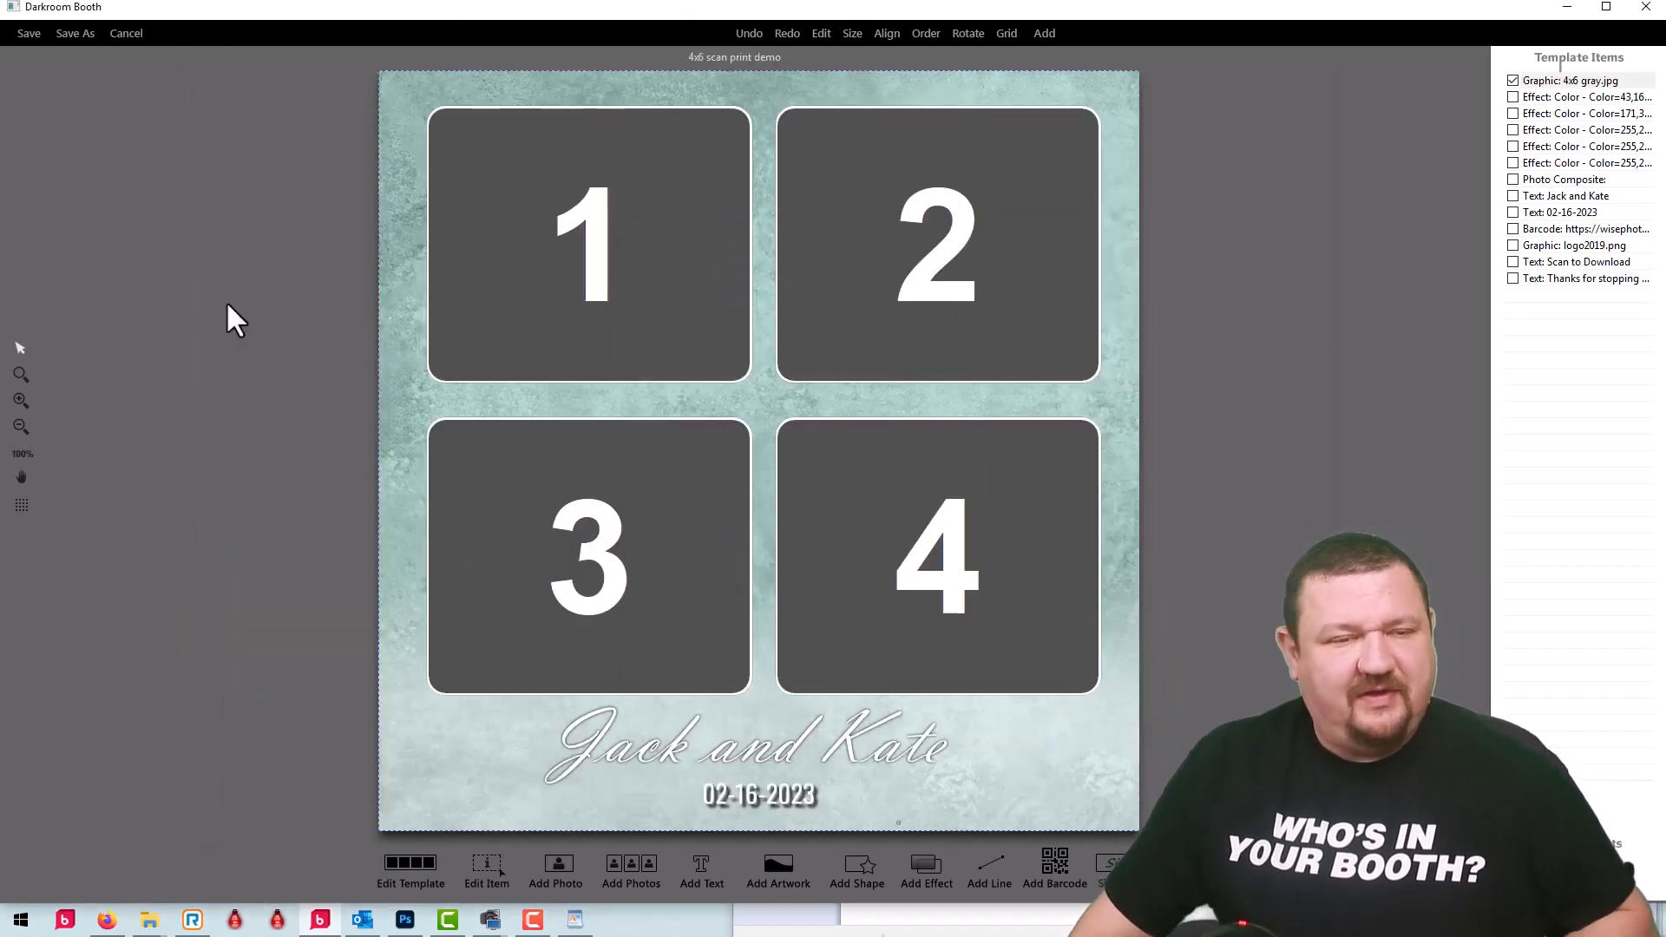
# Step: Save the square version as a separate template named "4x6 scan print demo 2 4x4.xbdr" in BoothTemplates
pyautogui.click(73, 35)
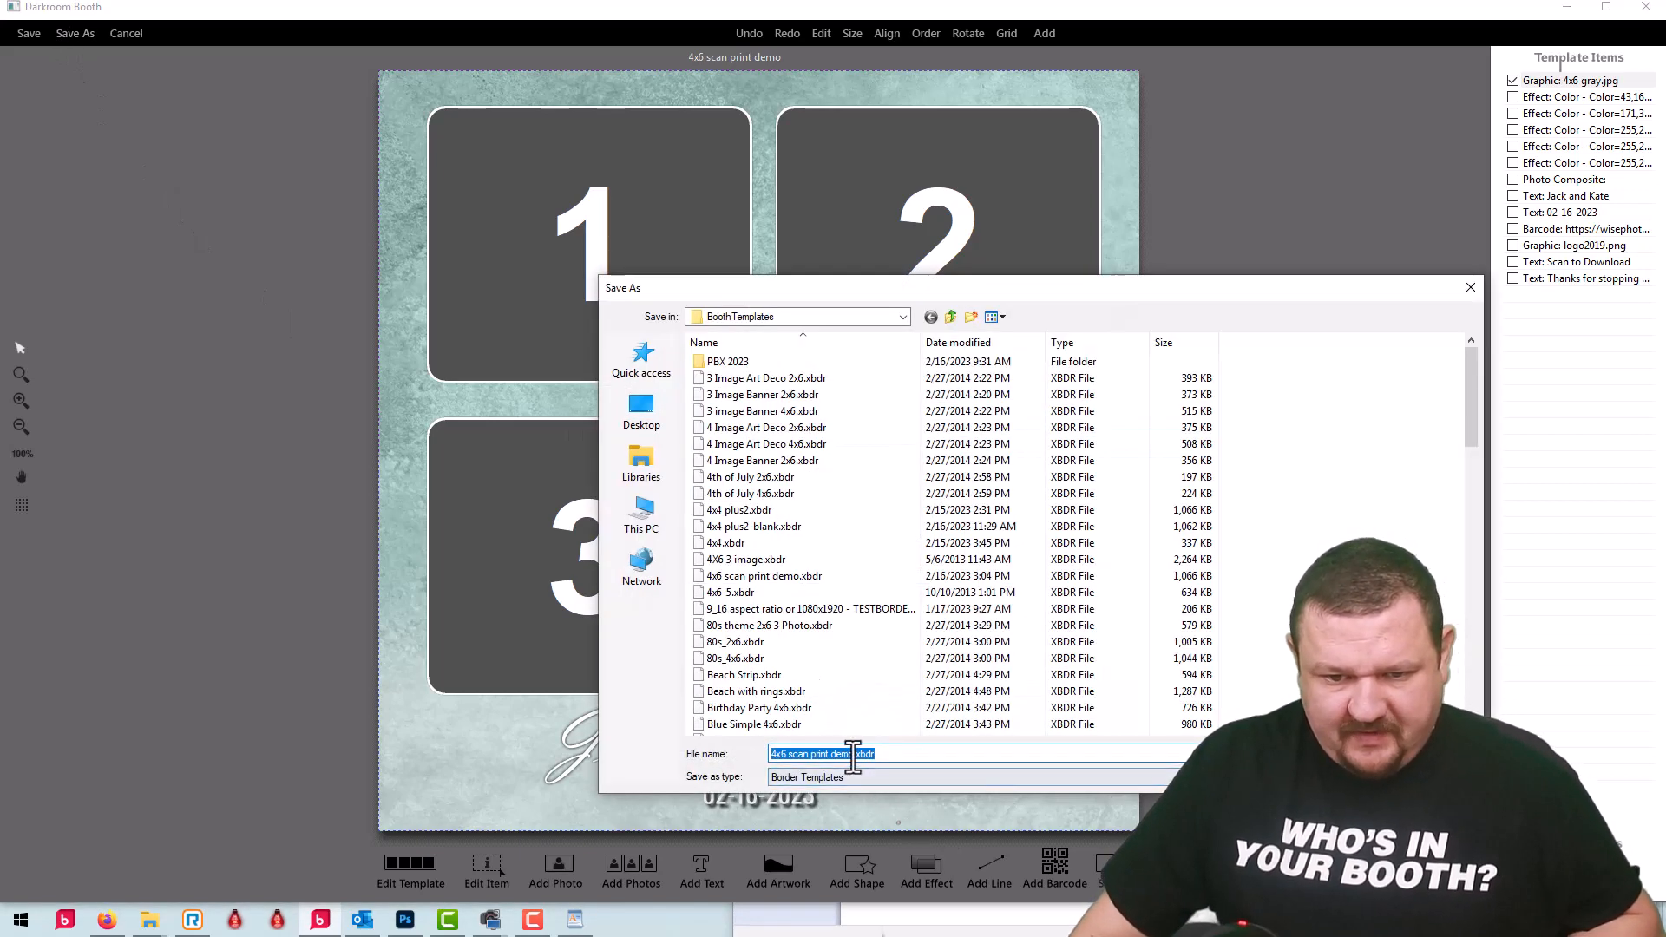
pyautogui.click(853, 755)
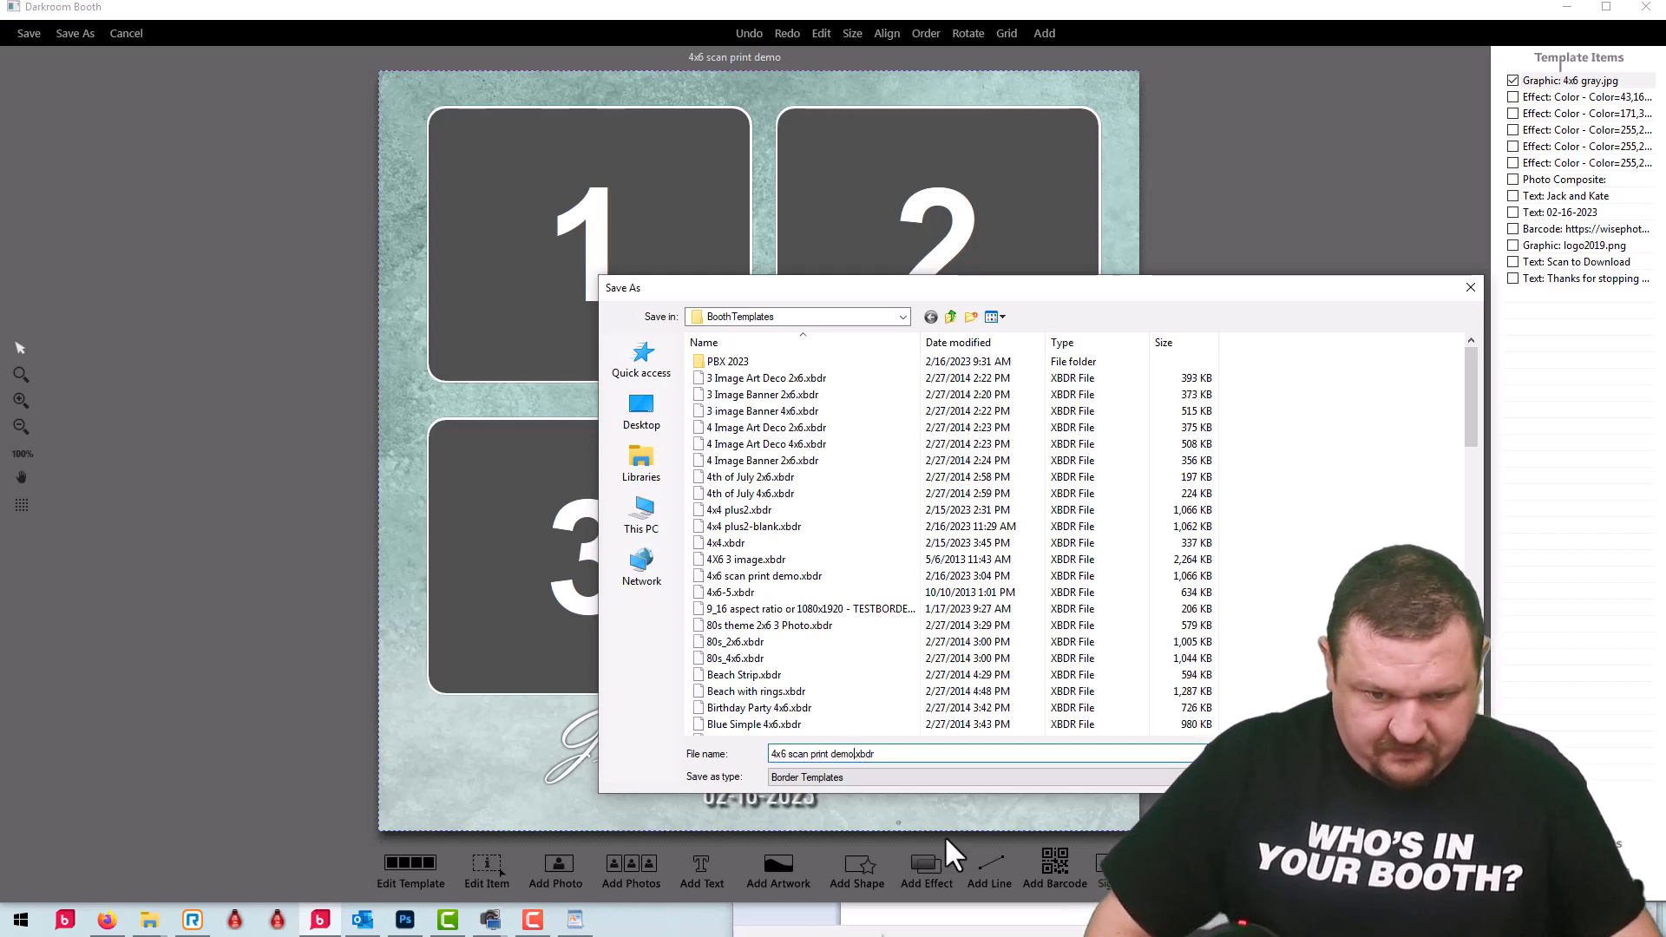
pyautogui.write('2')
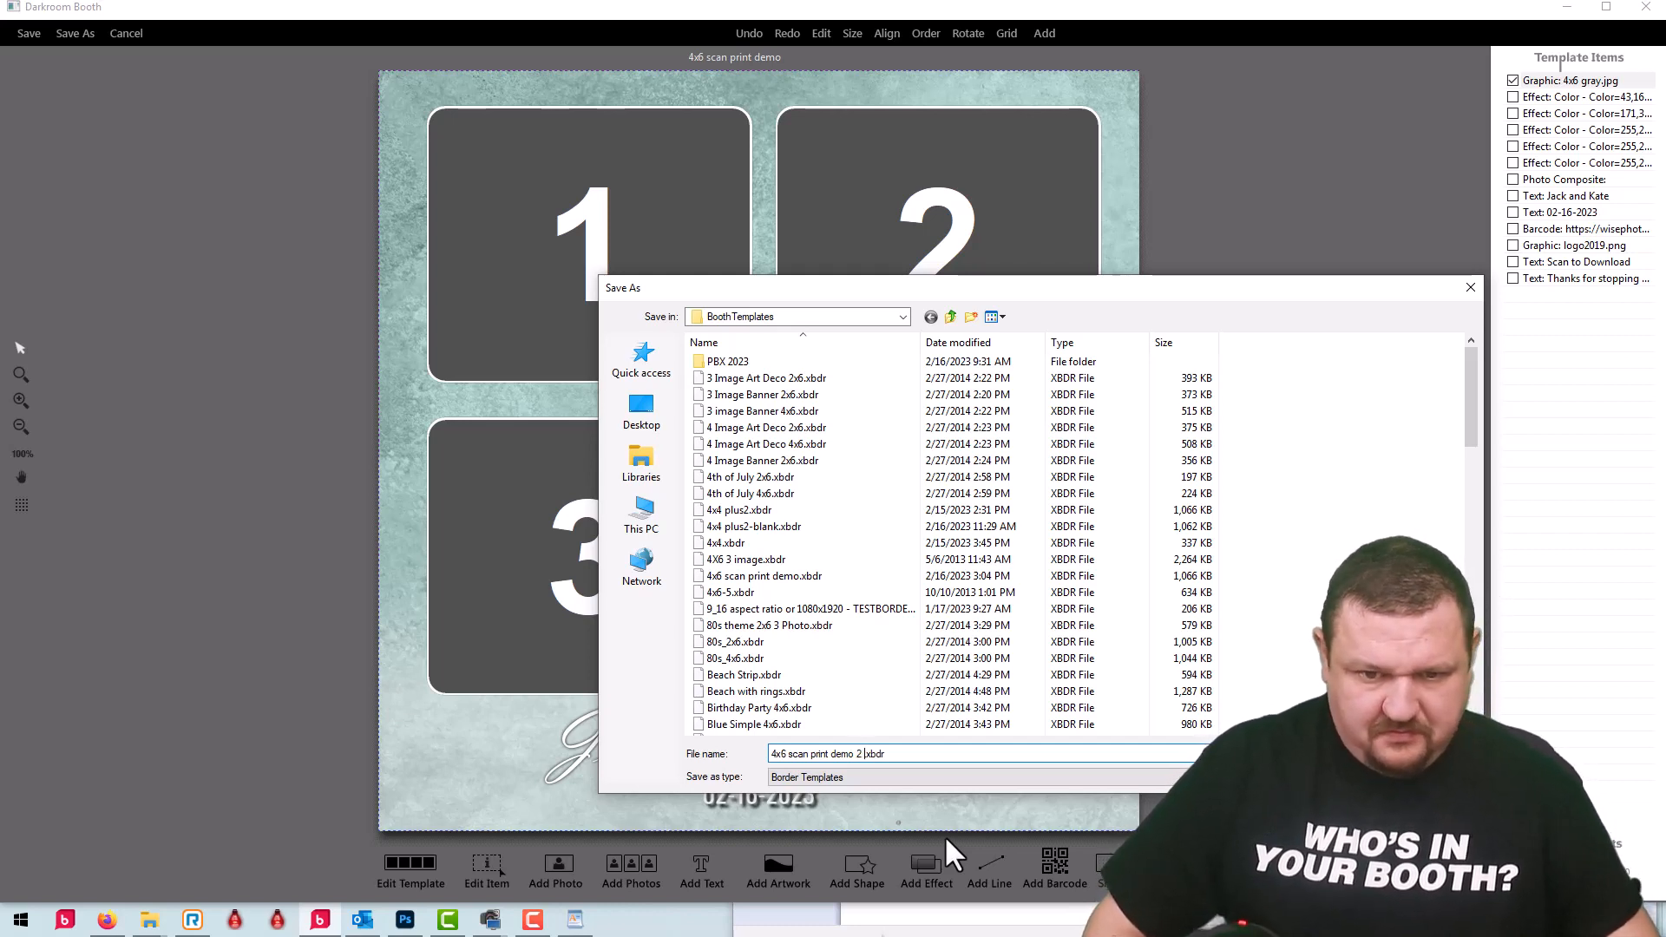
pyautogui.write(' 4x4')
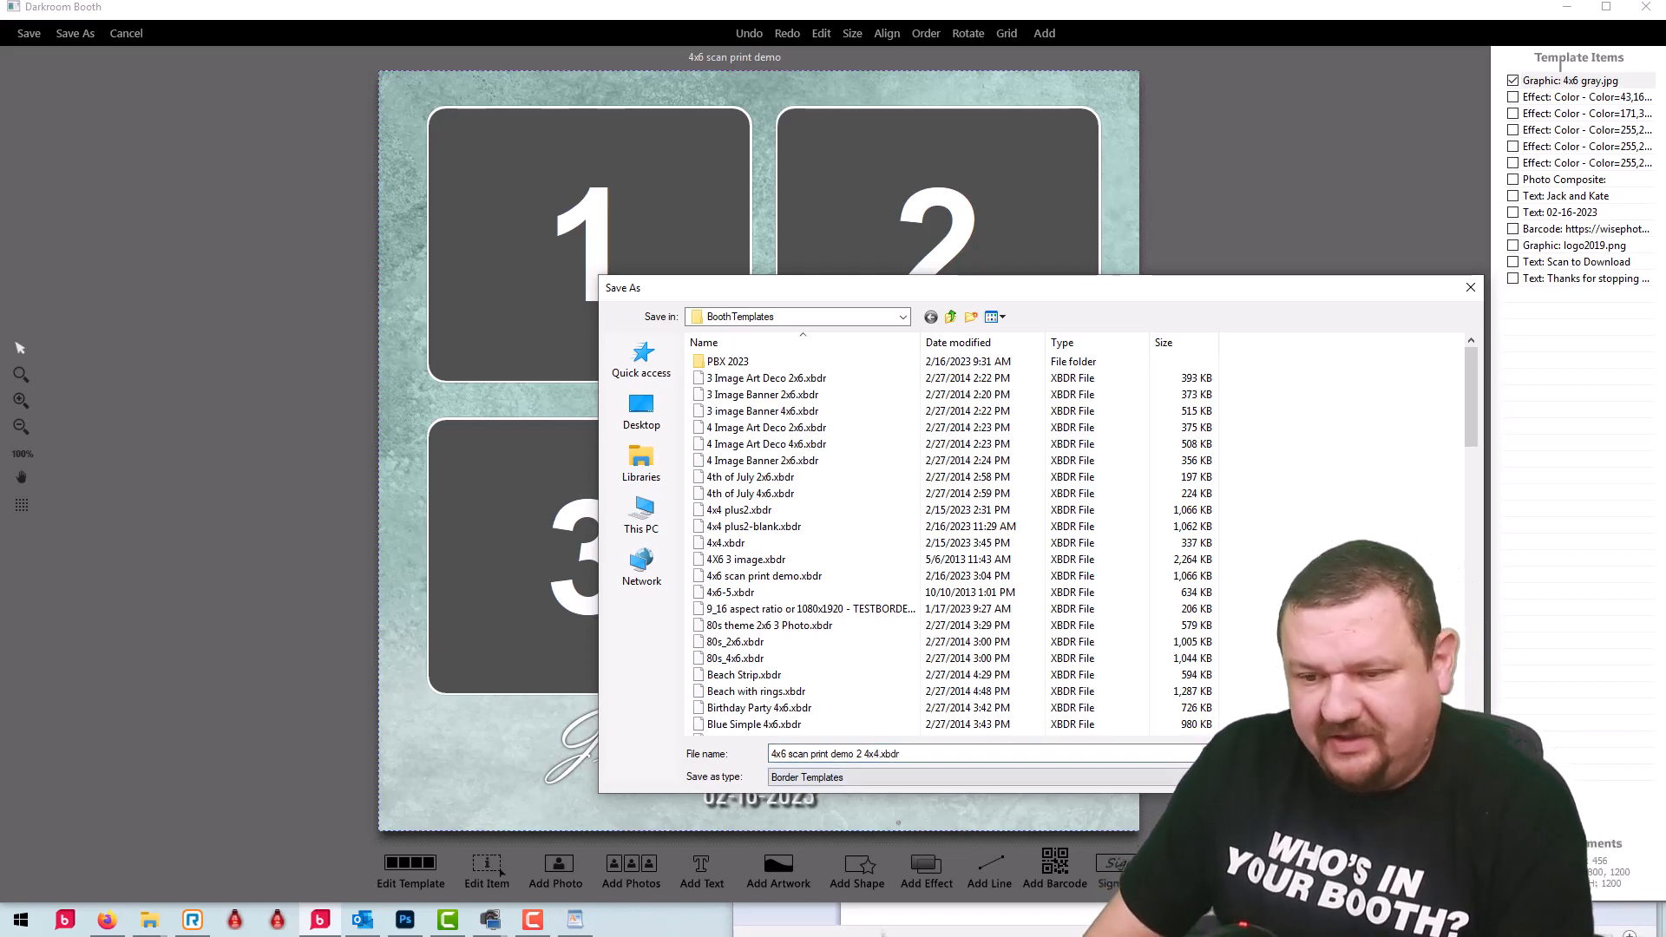
pyautogui.press('Return')
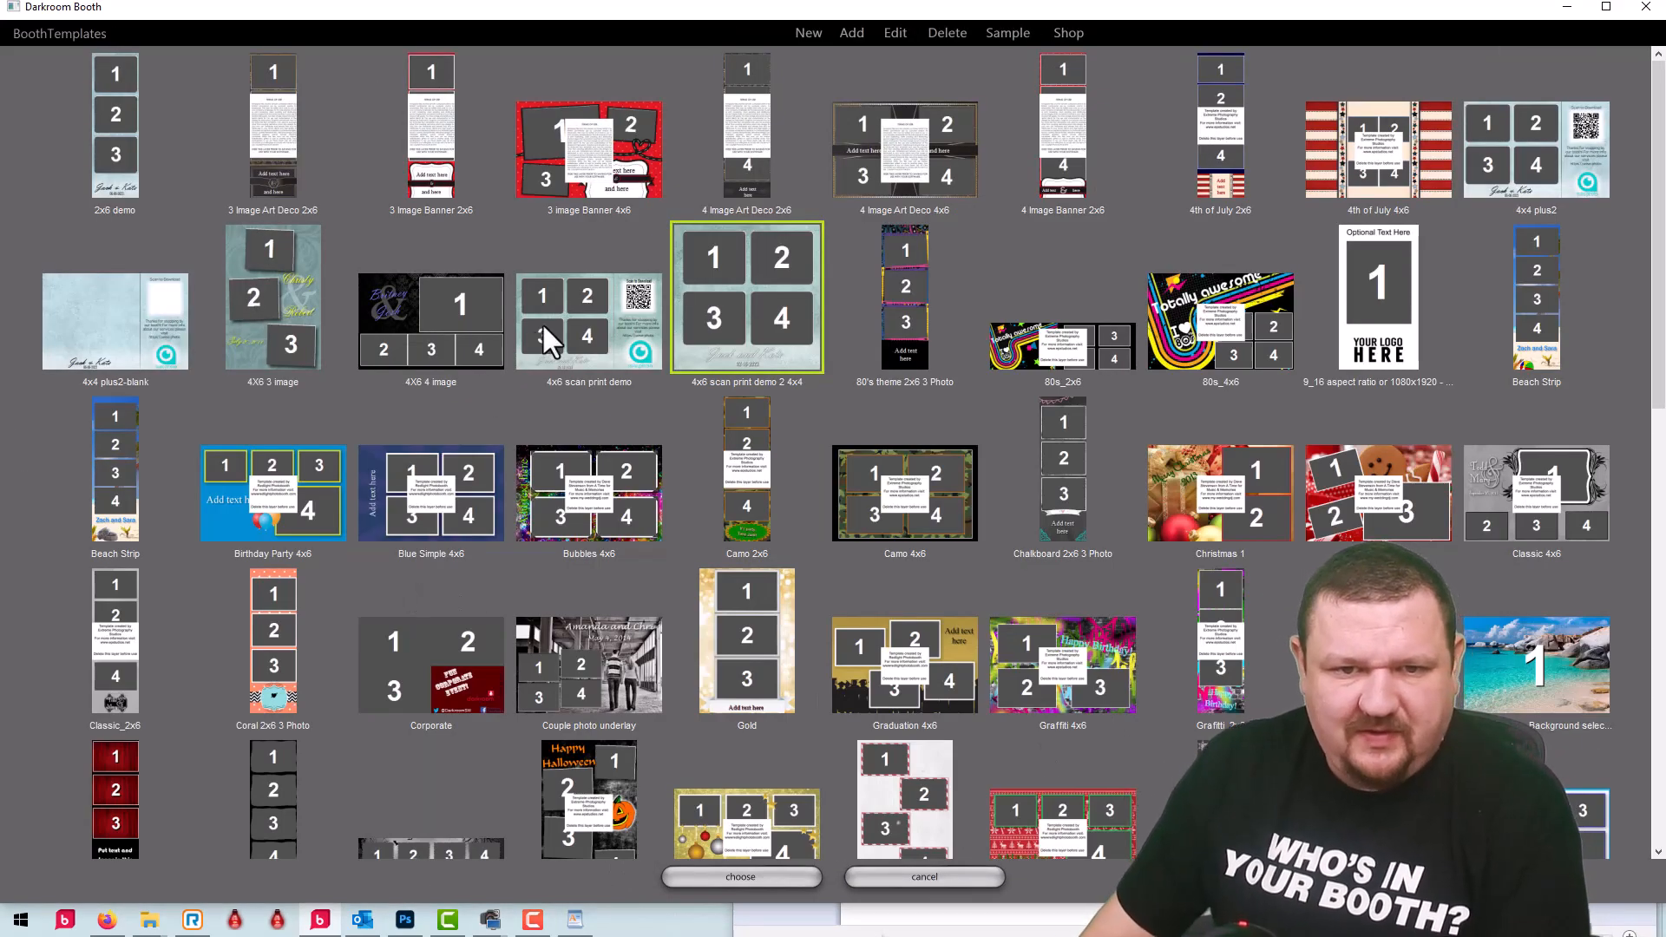
# Step: Choose "4x6 scan print demo" as the print template and make the photos per session always match the output template
pyautogui.click(533, 330)
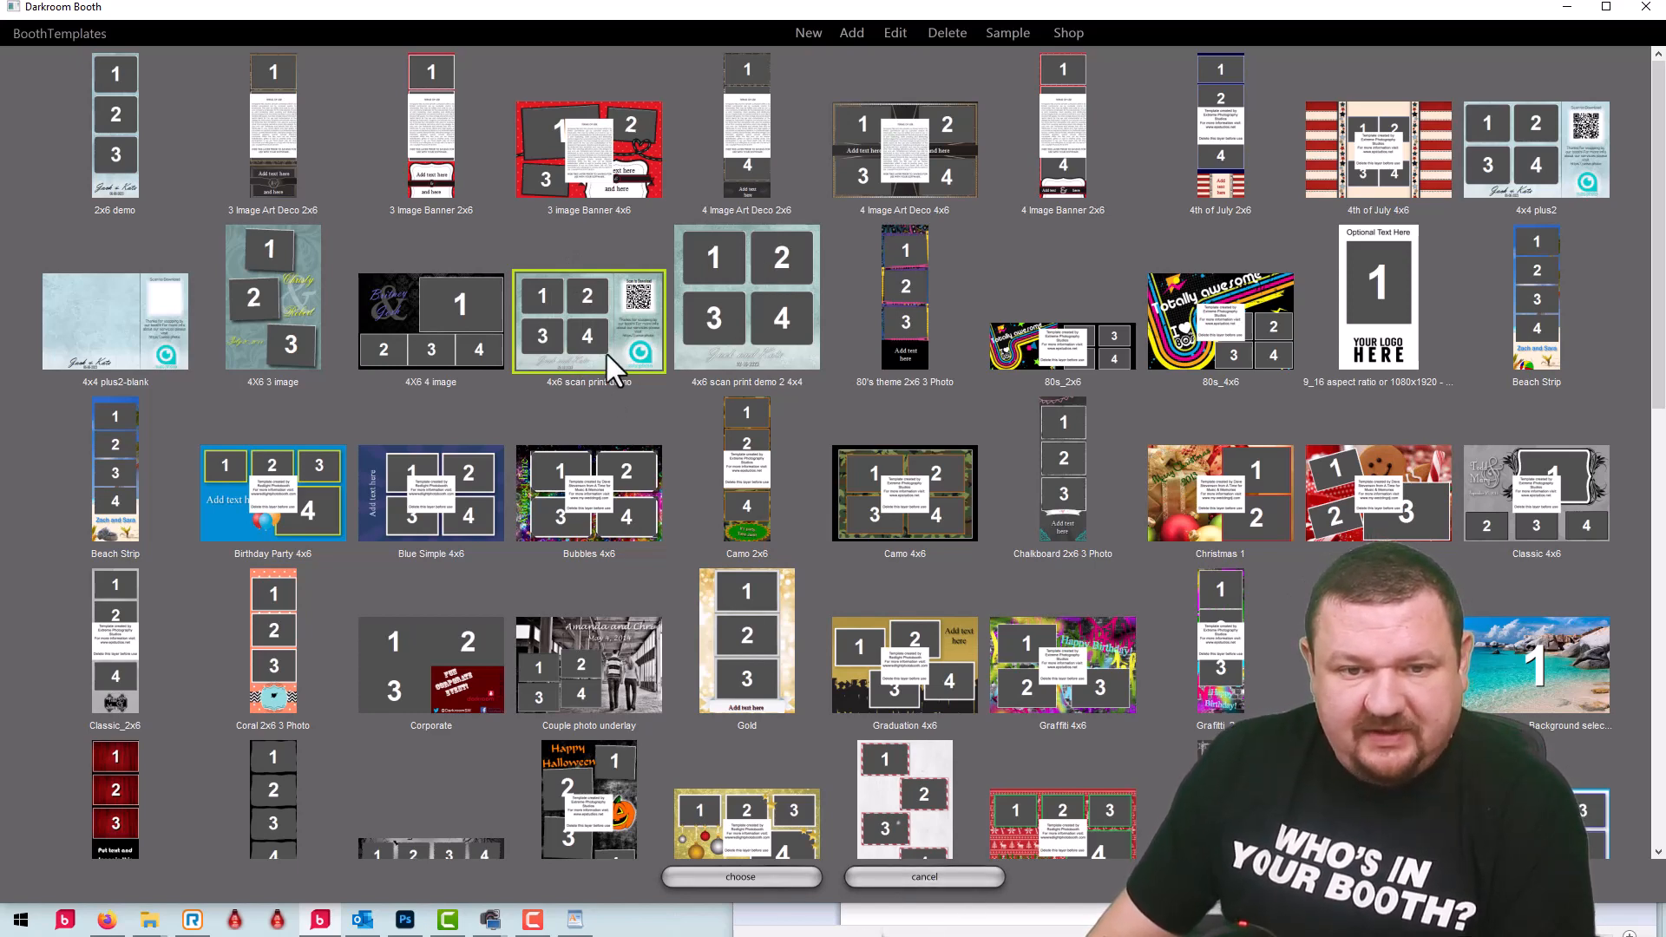
pyautogui.click(736, 877)
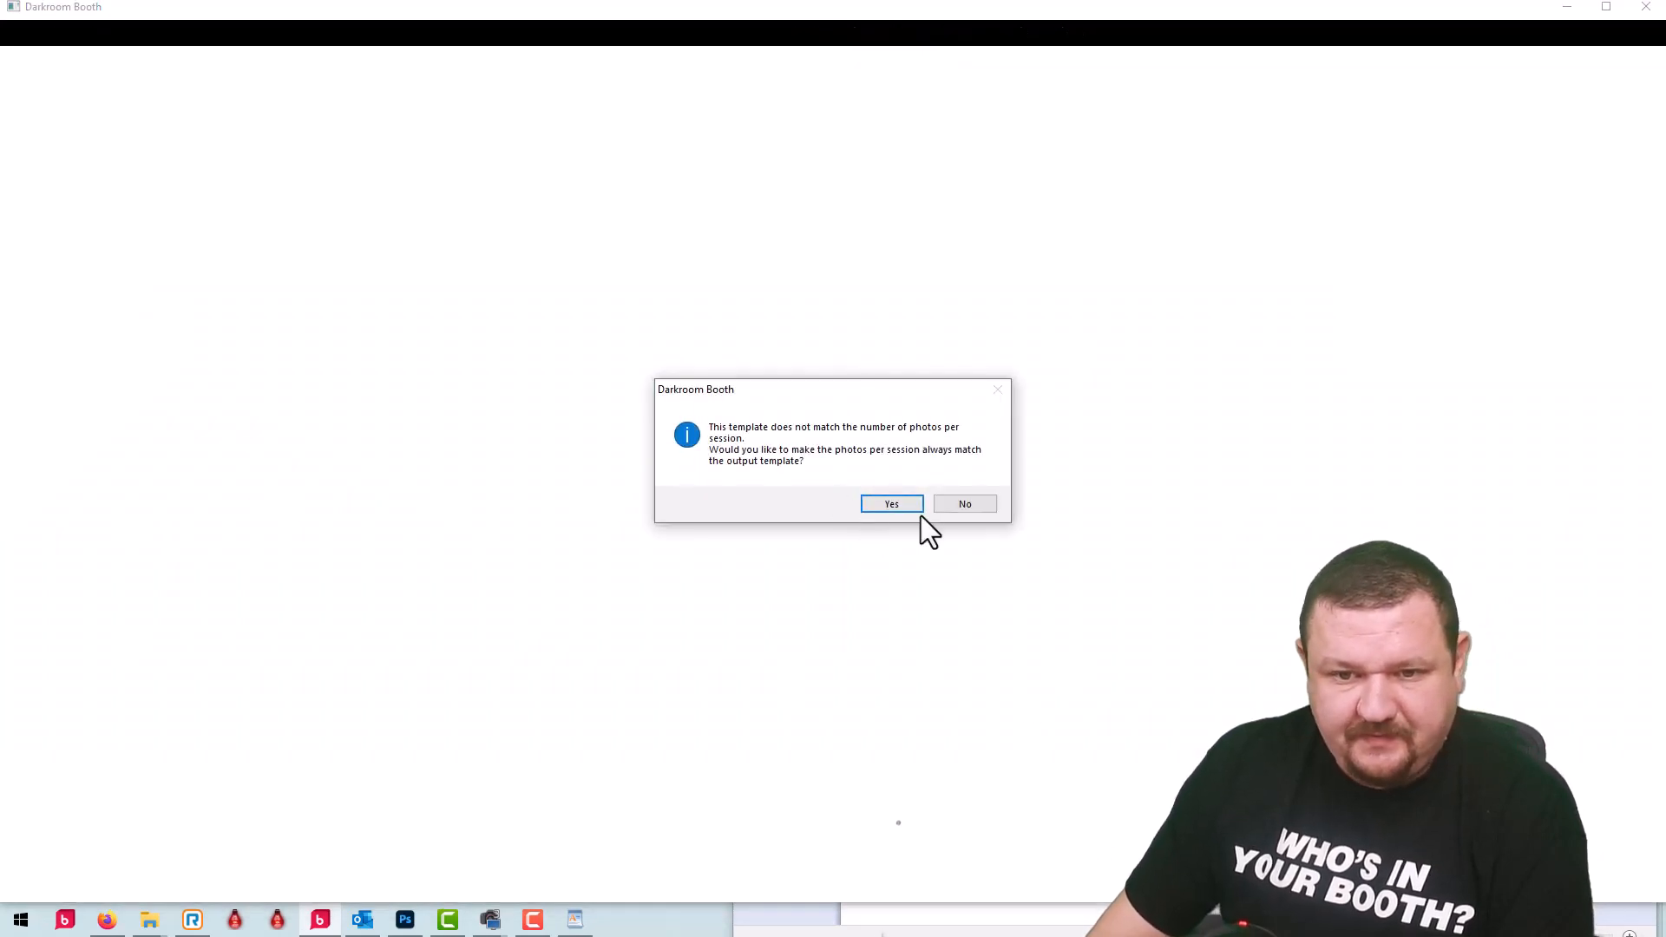
pyautogui.click(890, 507)
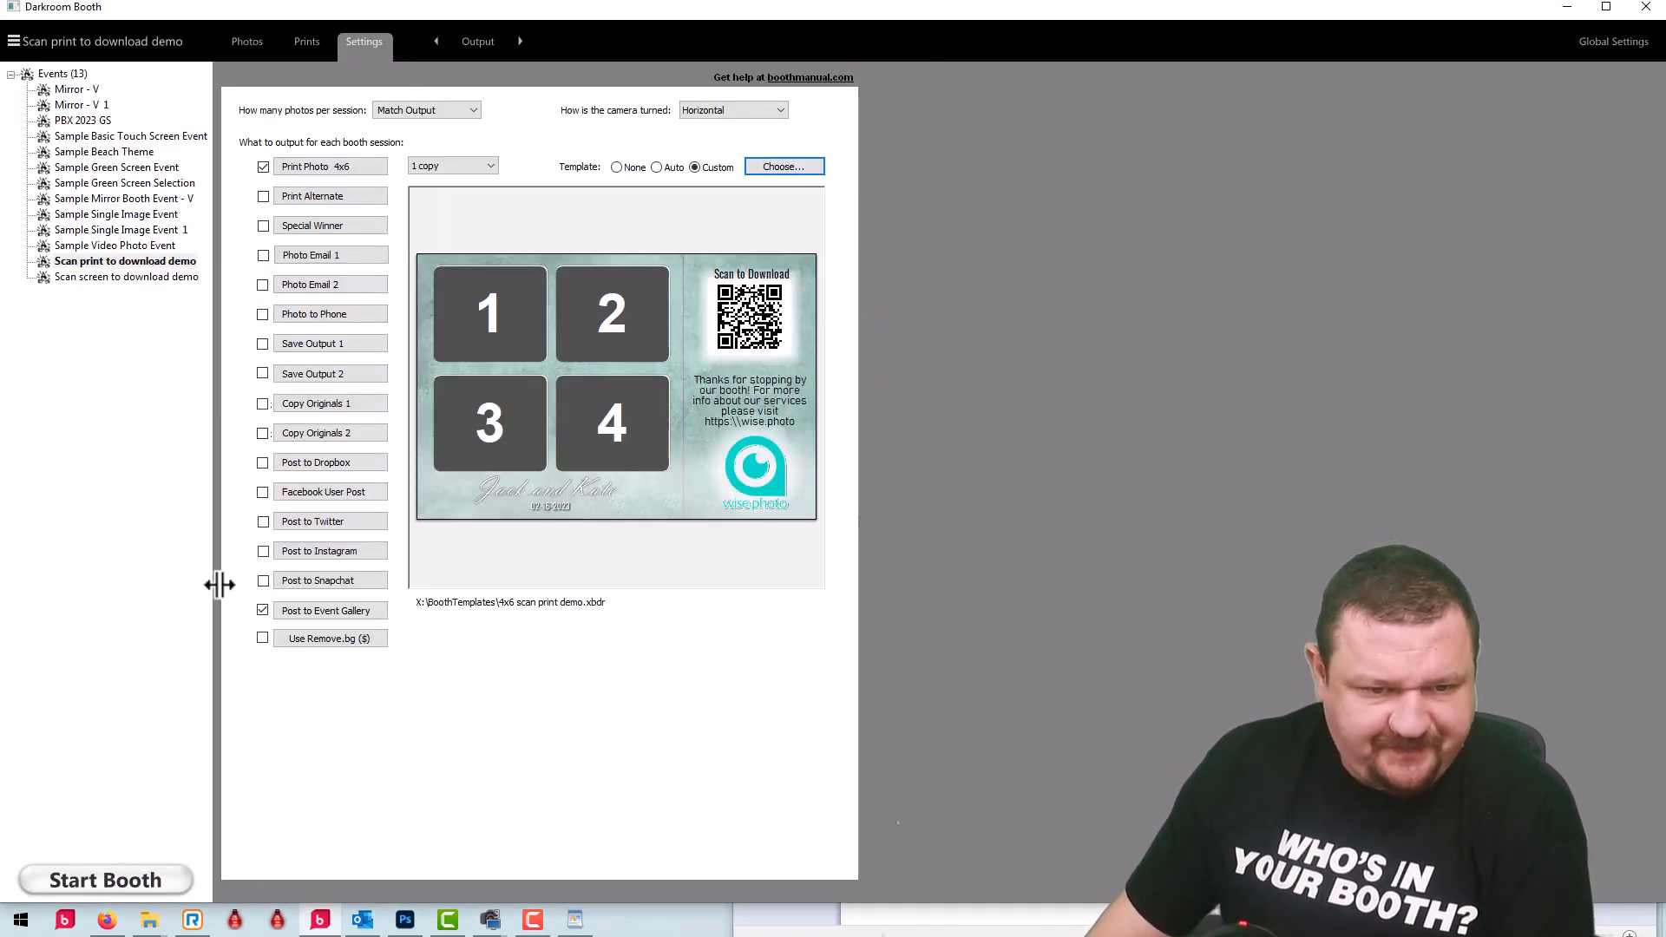
# Step: Set the Event Gallery post's border template to "4x6 scan print demo 2 4x4" and apply the gallery settings
pyautogui.click(328, 611)
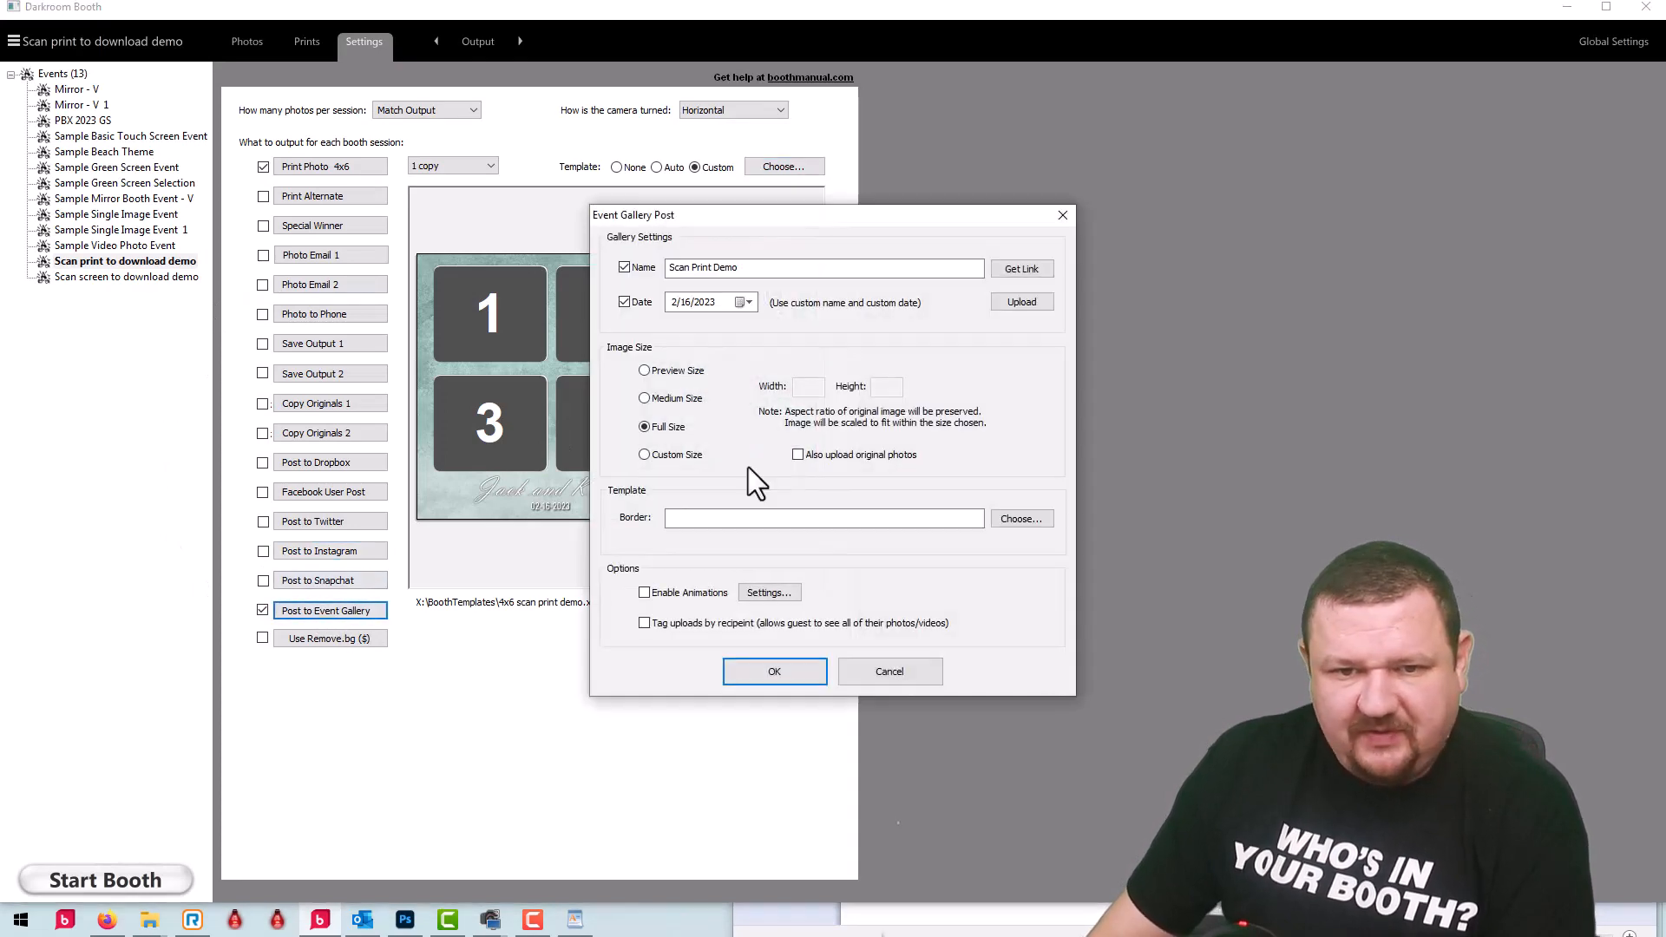
pyautogui.click(1026, 520)
pyautogui.scroll(-3, 757, 623)
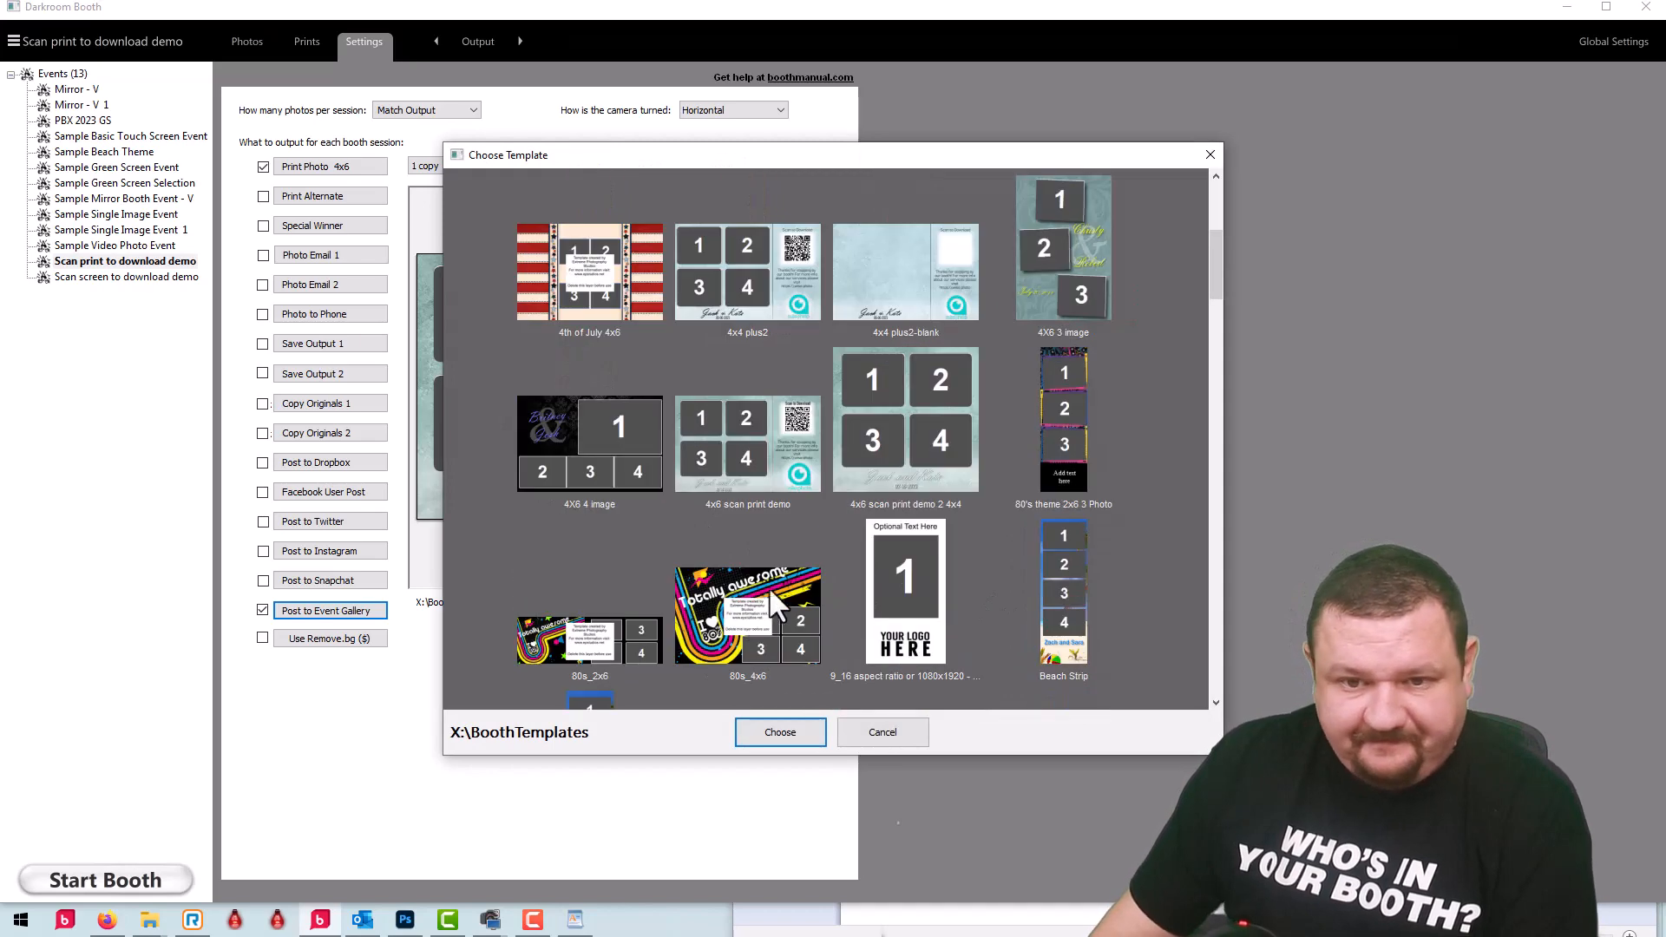
pyautogui.click(887, 441)
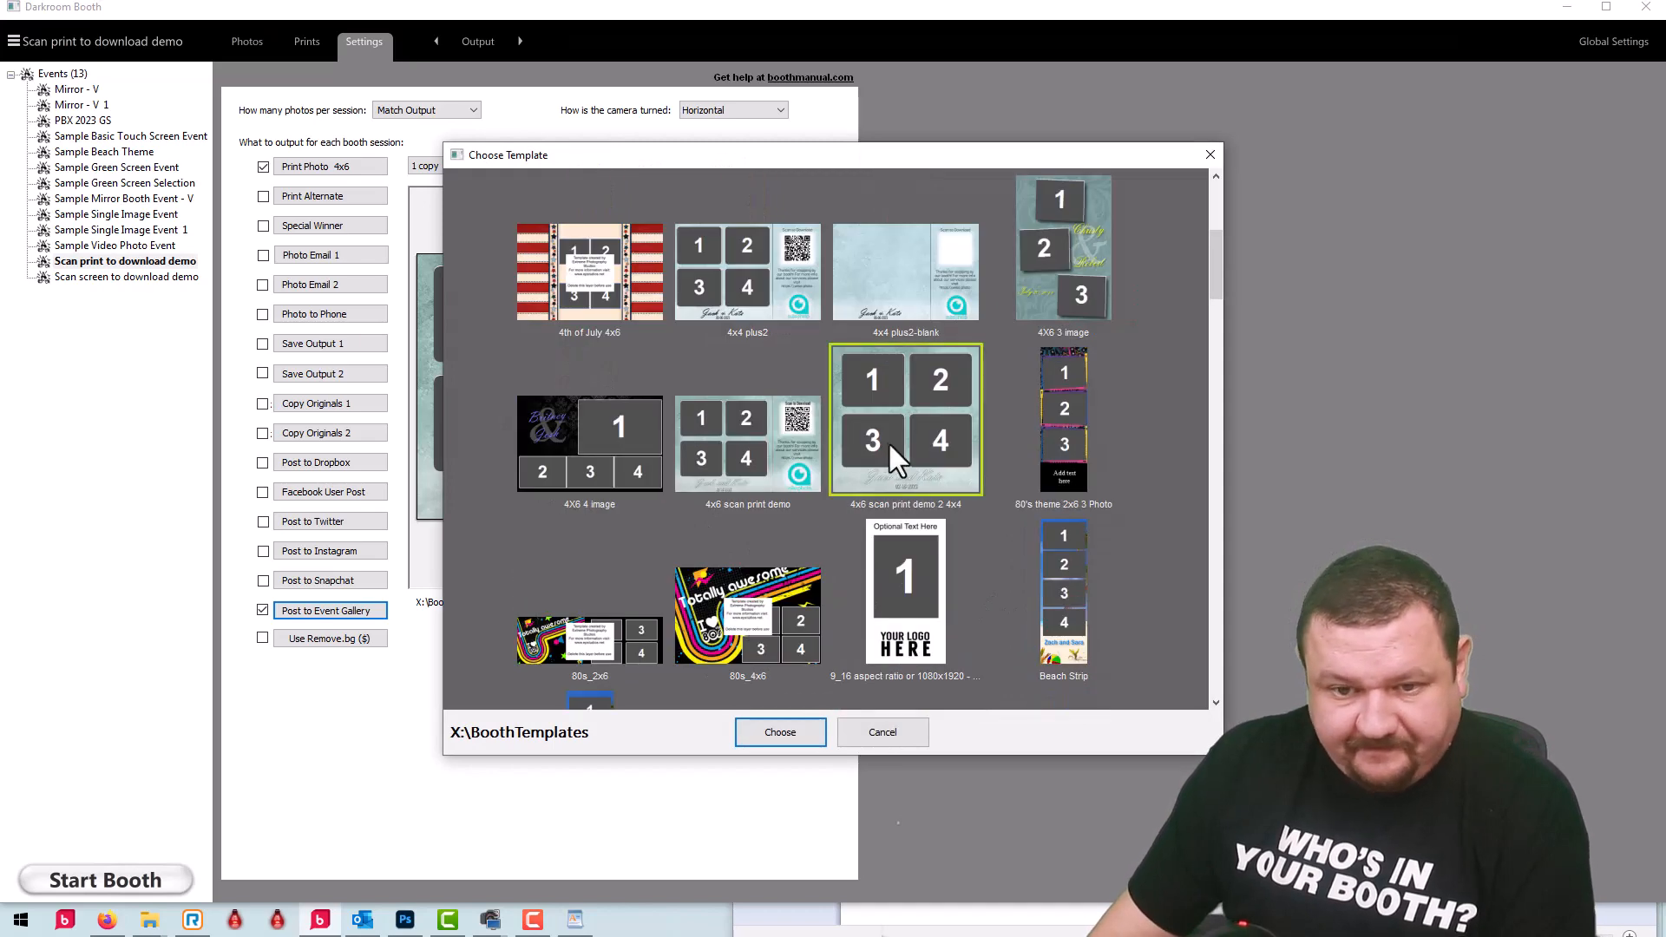
pyautogui.click(773, 726)
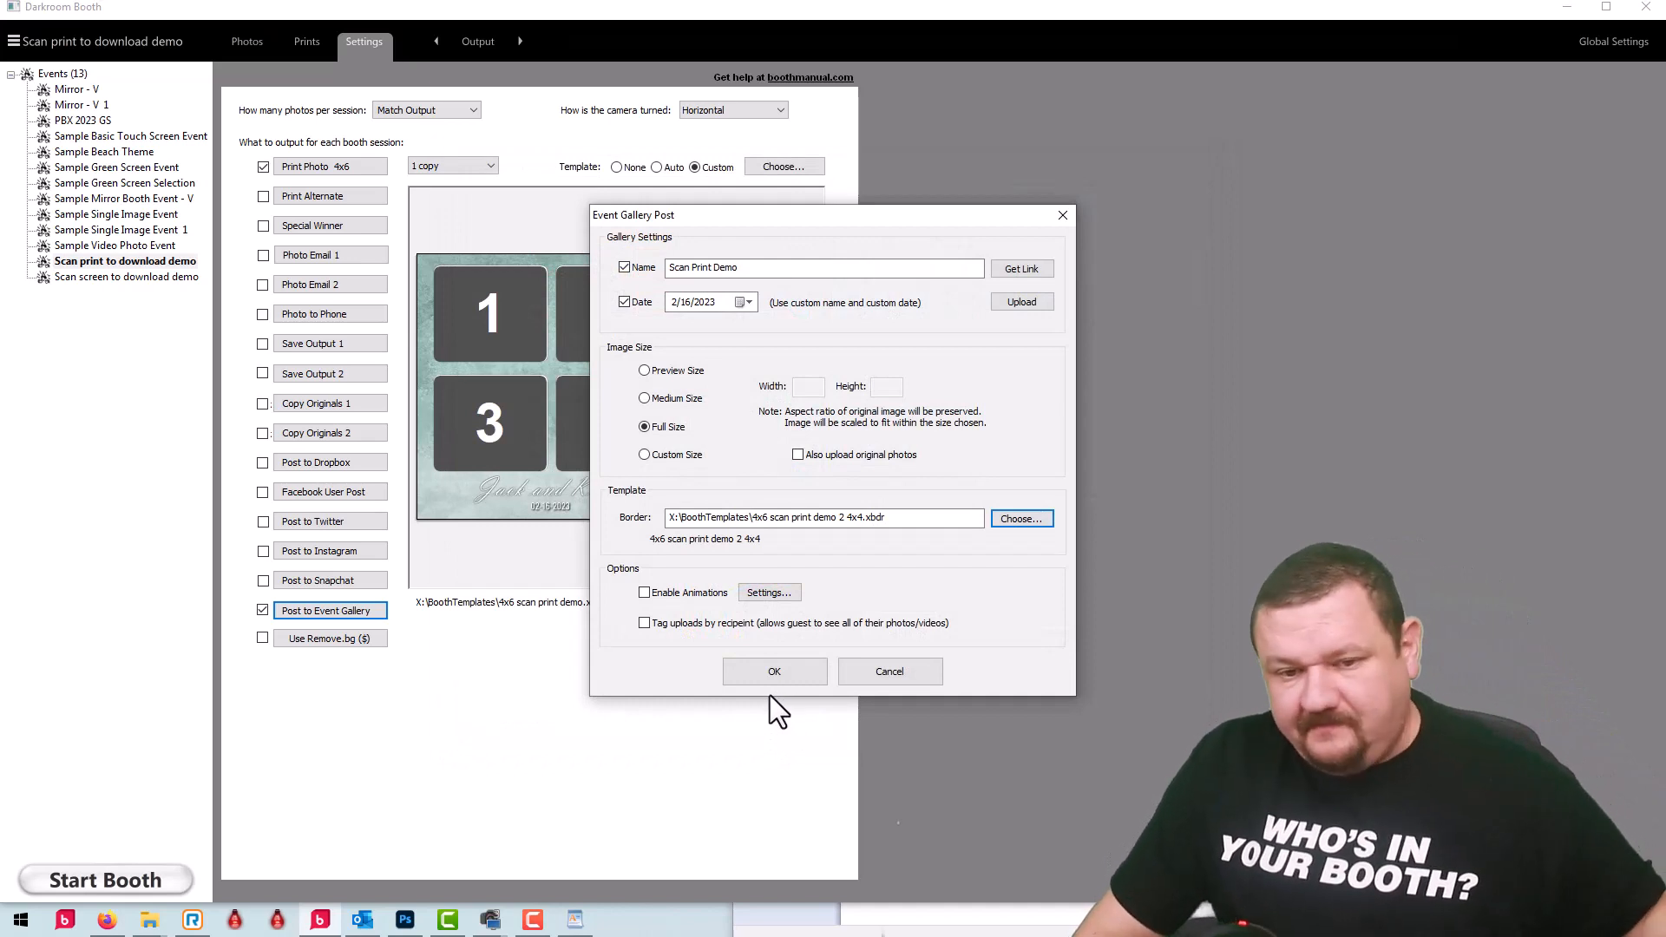
pyautogui.click(755, 670)
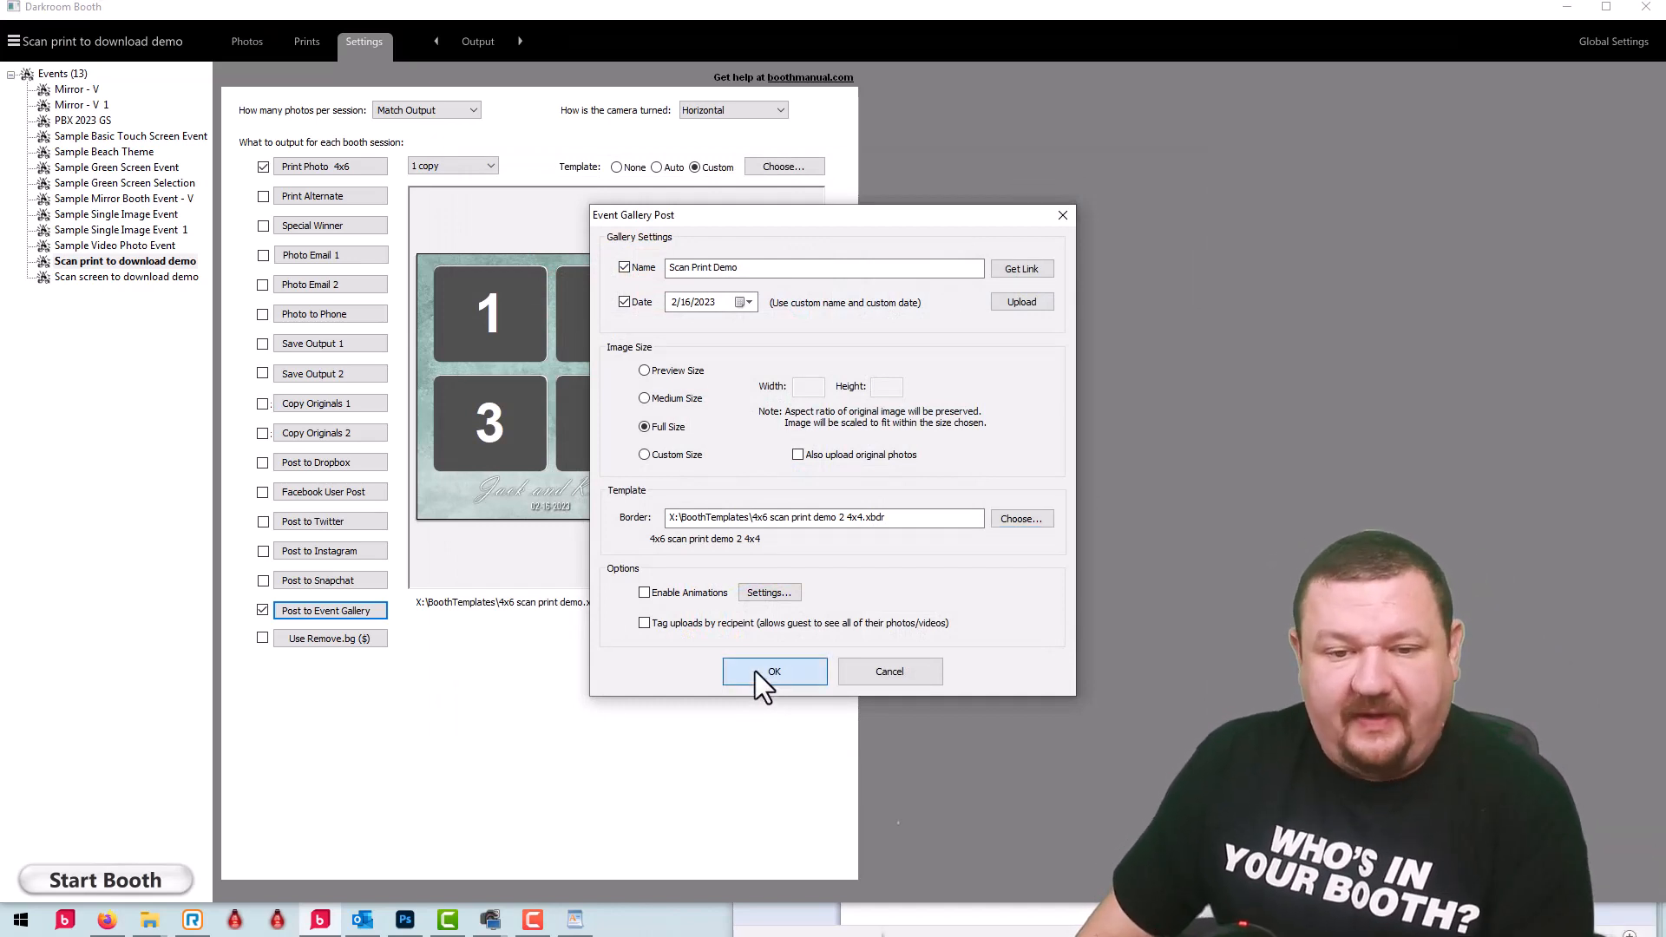
# Step: Start the booth, run a full photo session through to printing, and exit back to the event settings
pyautogui.moveTo(150, 919)
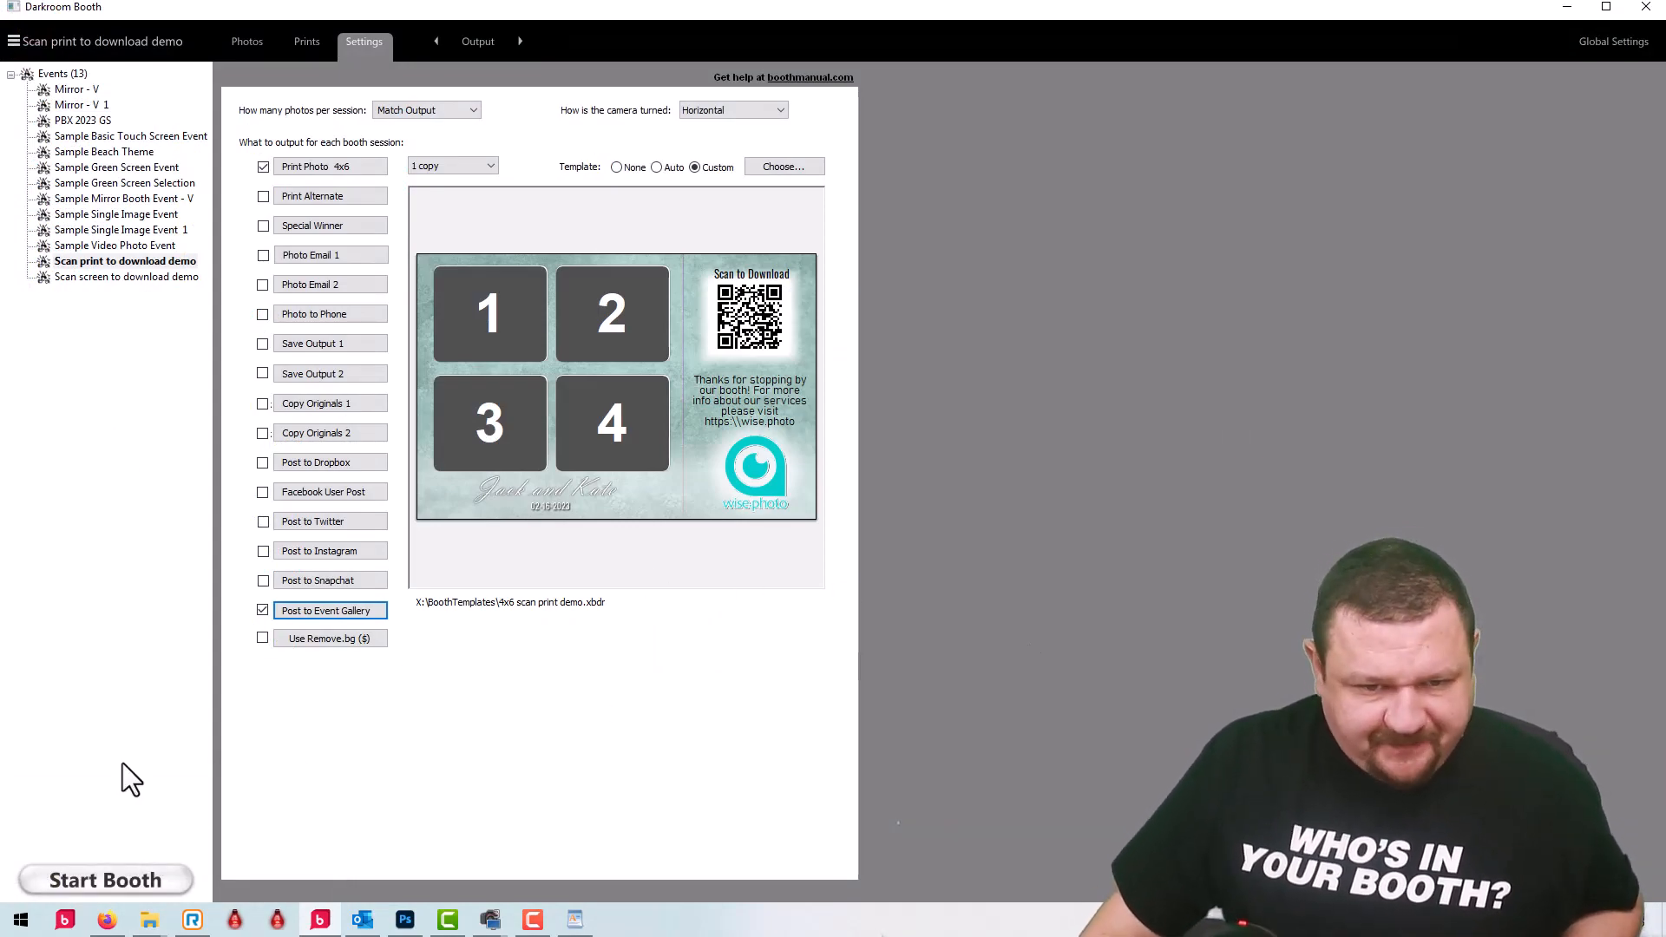
pyautogui.click(103, 879)
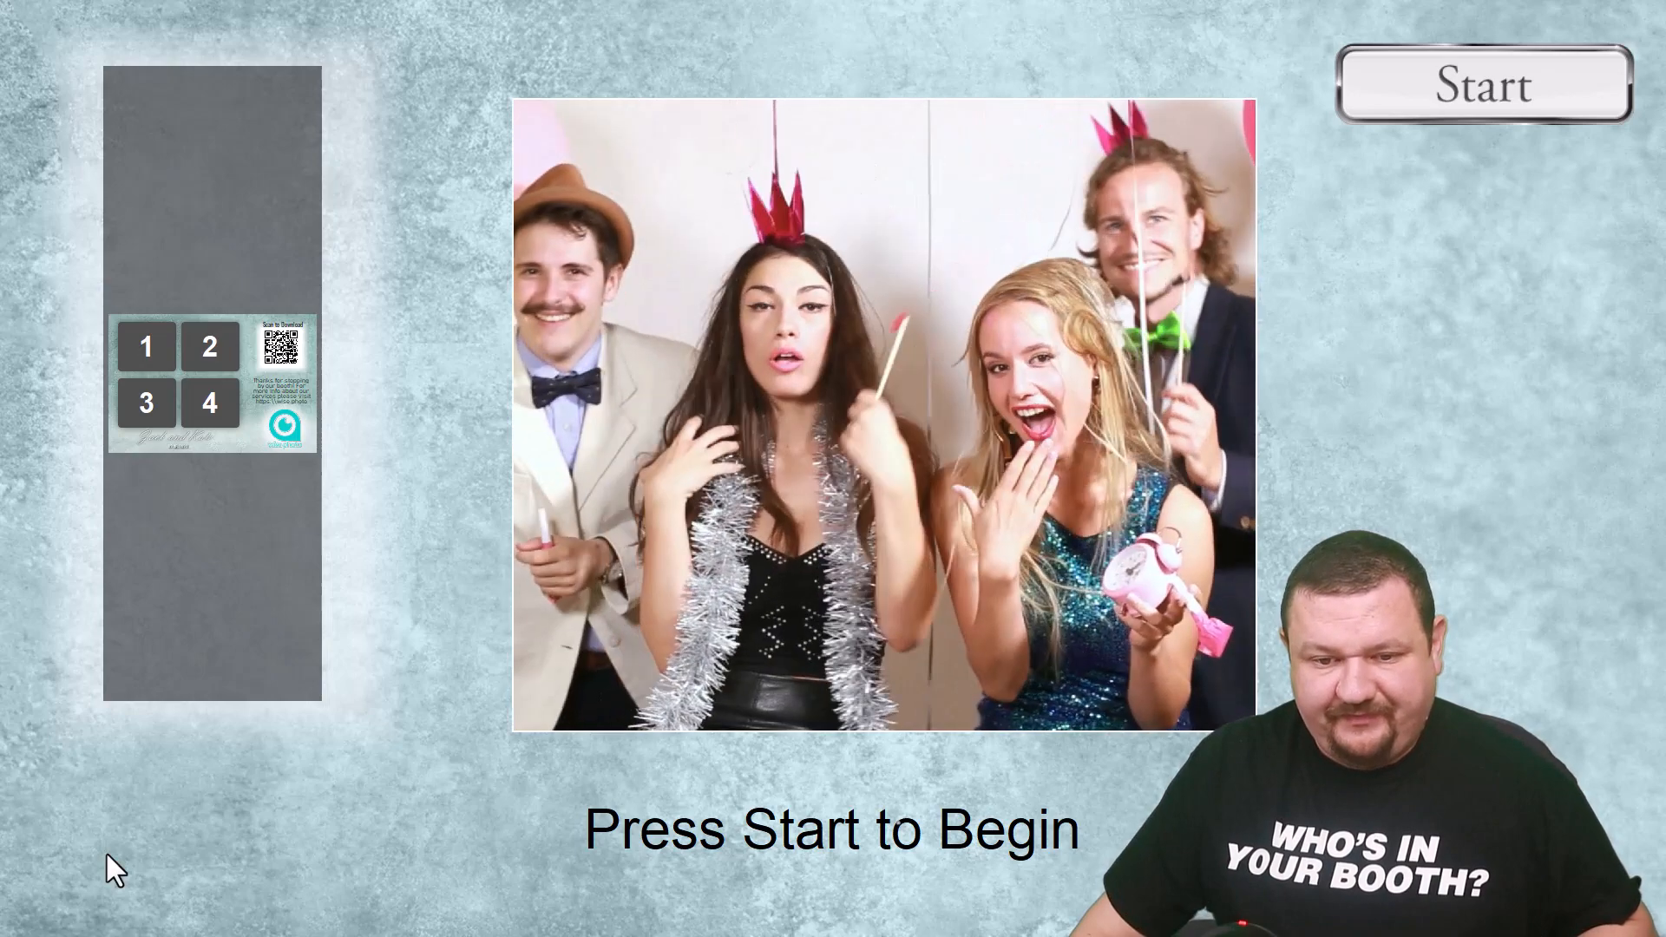
pyautogui.press('space')
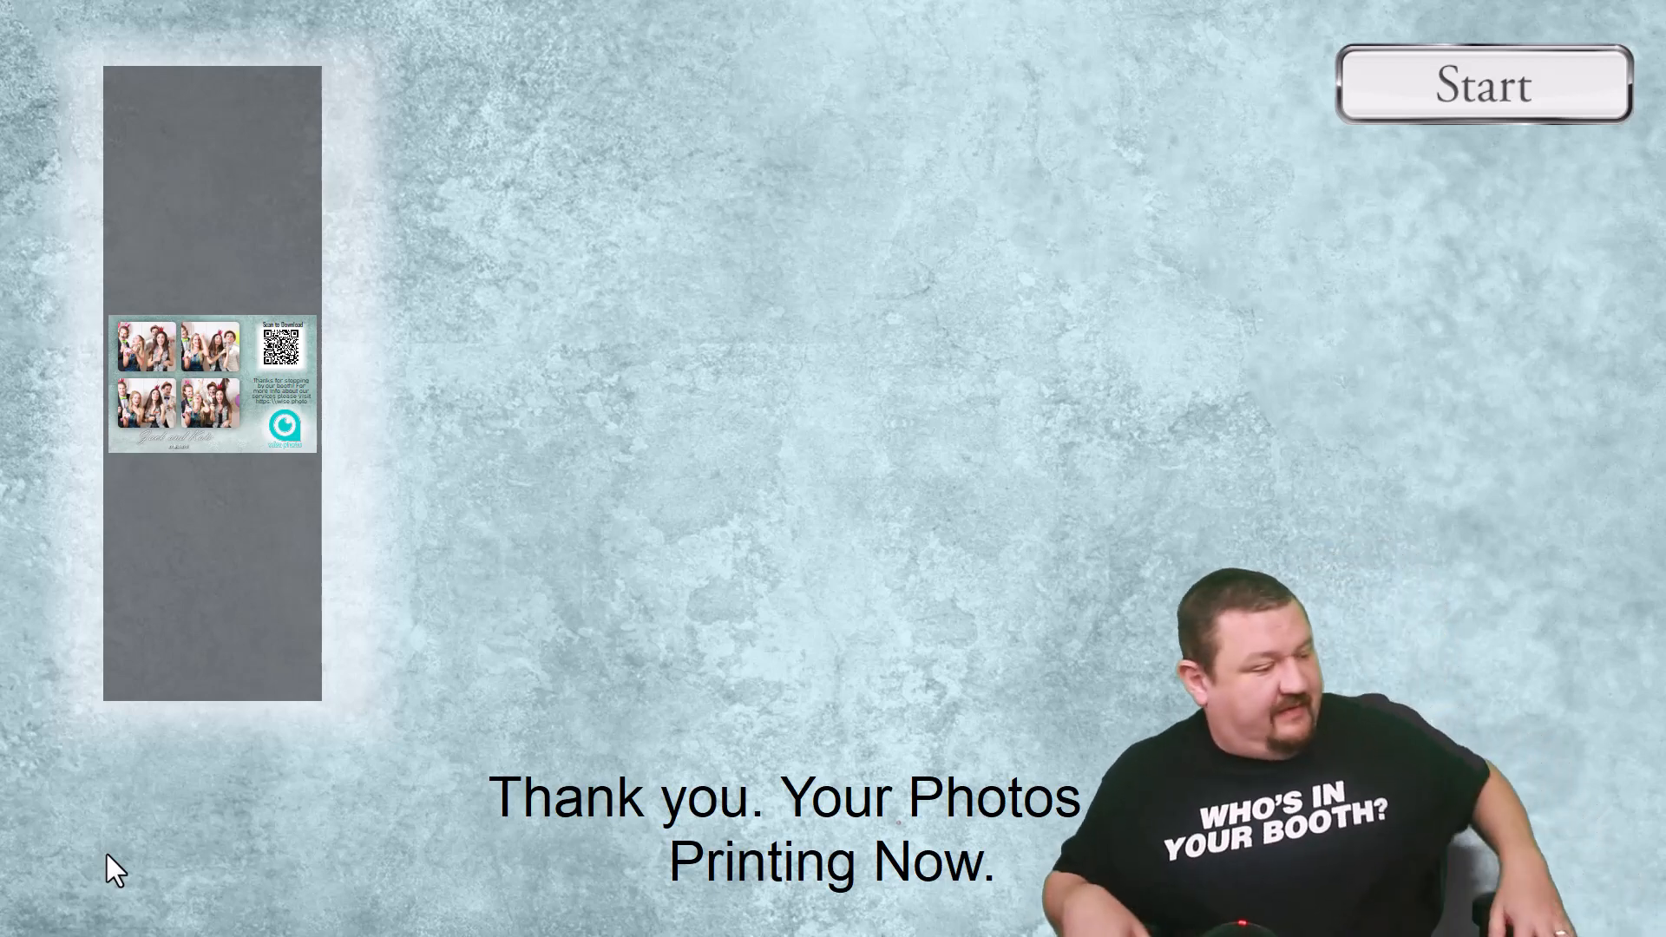
pyautogui.press('Escape')
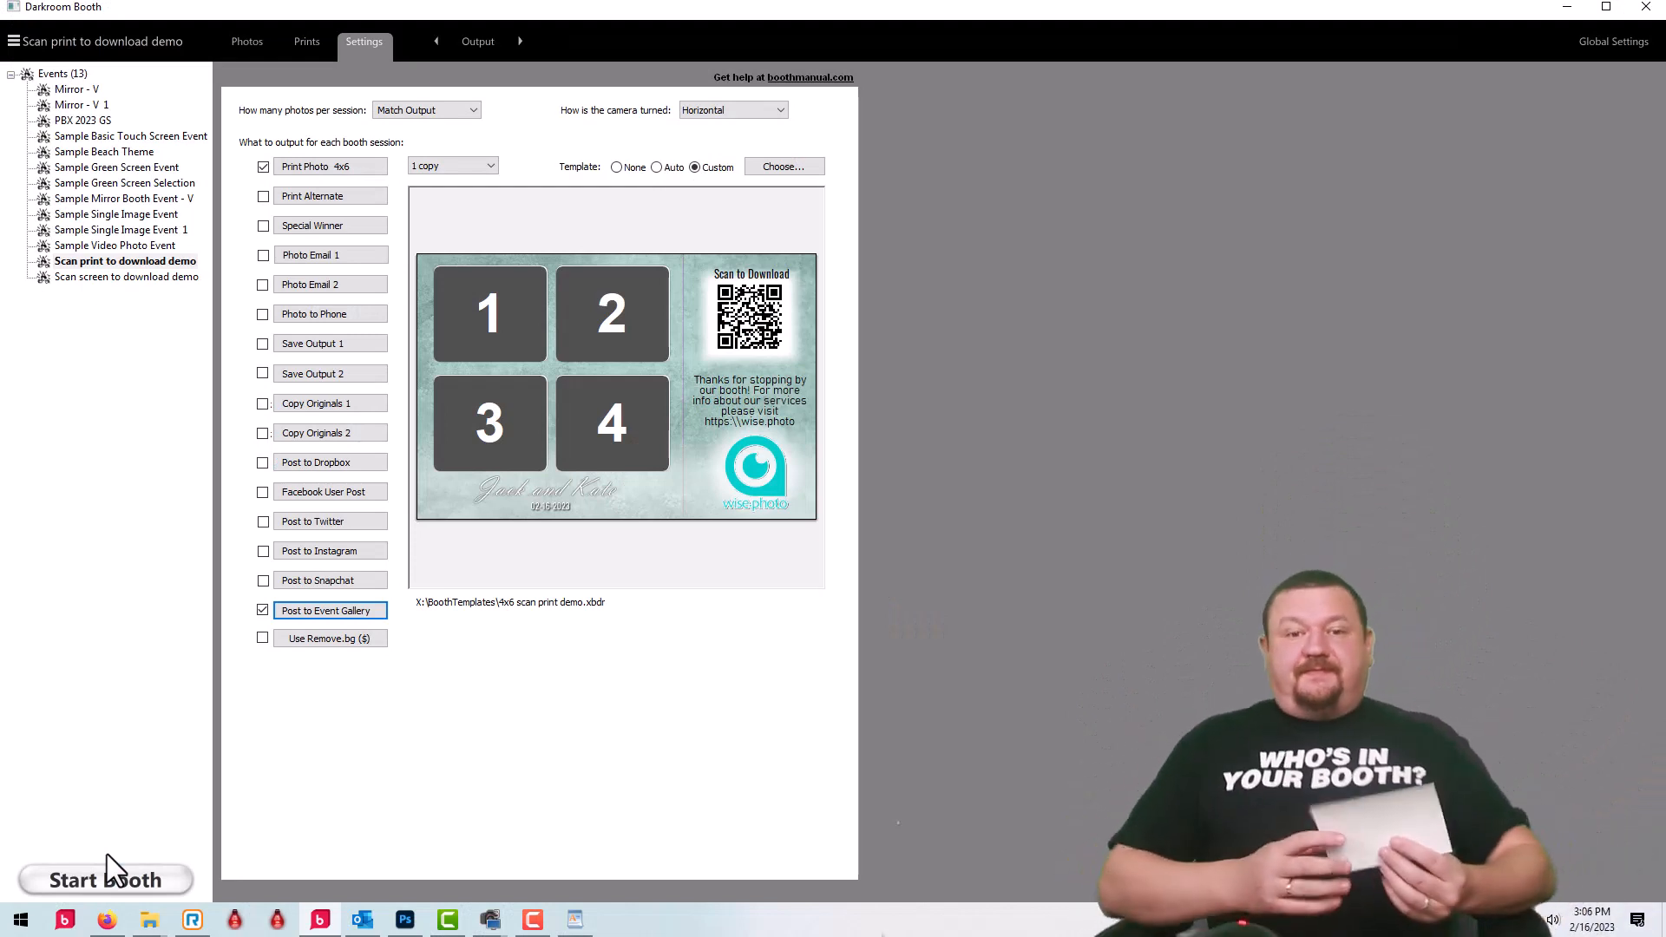